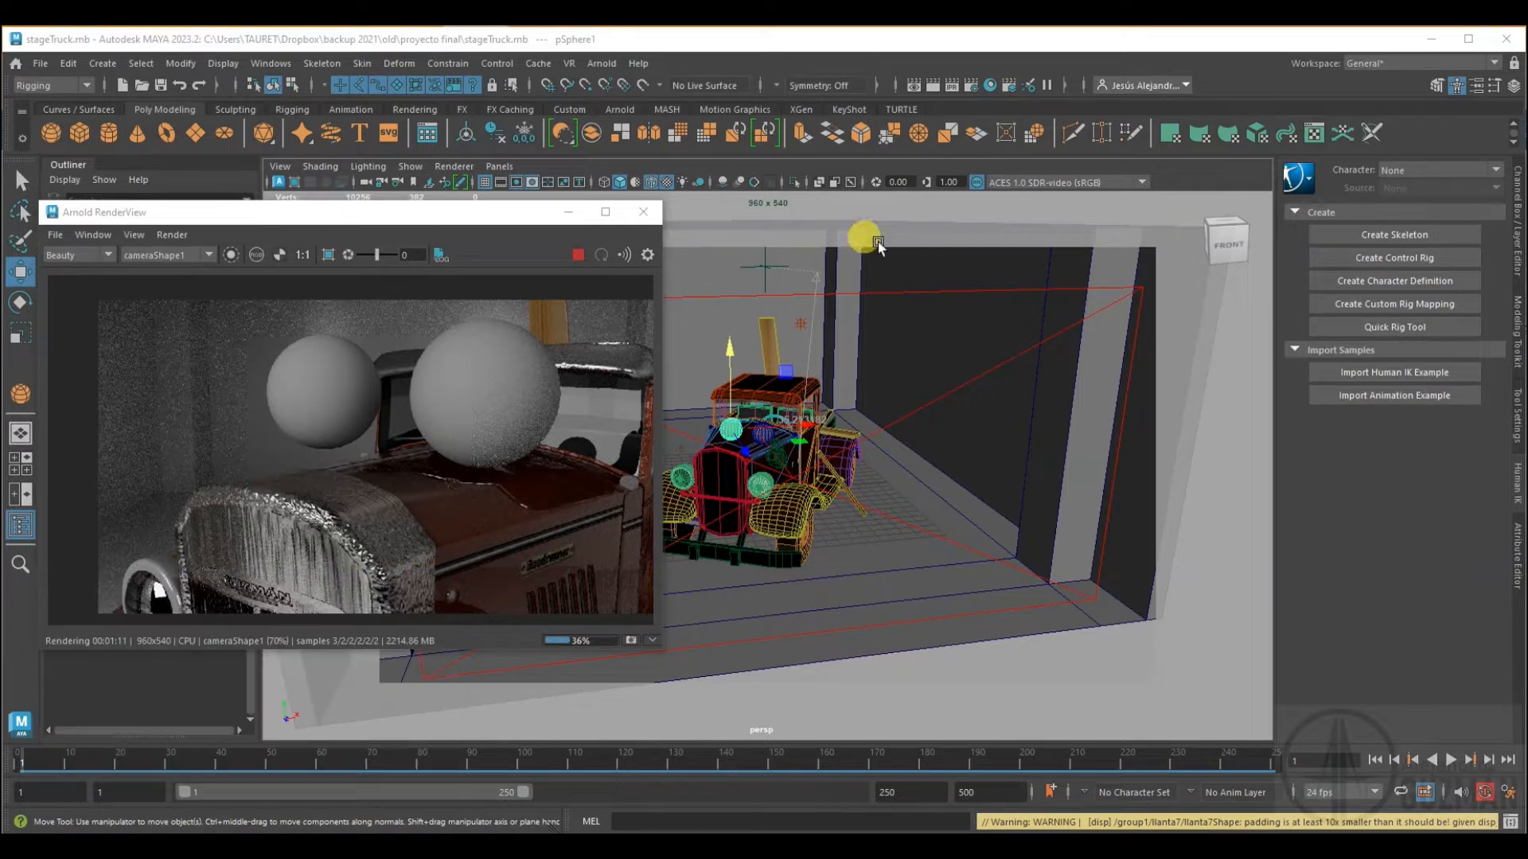
- Open the render settings, select the larger sphere from the render, and move the settings window clear of the truck
{"action": "left_click", "coordinate": [970, 84]}
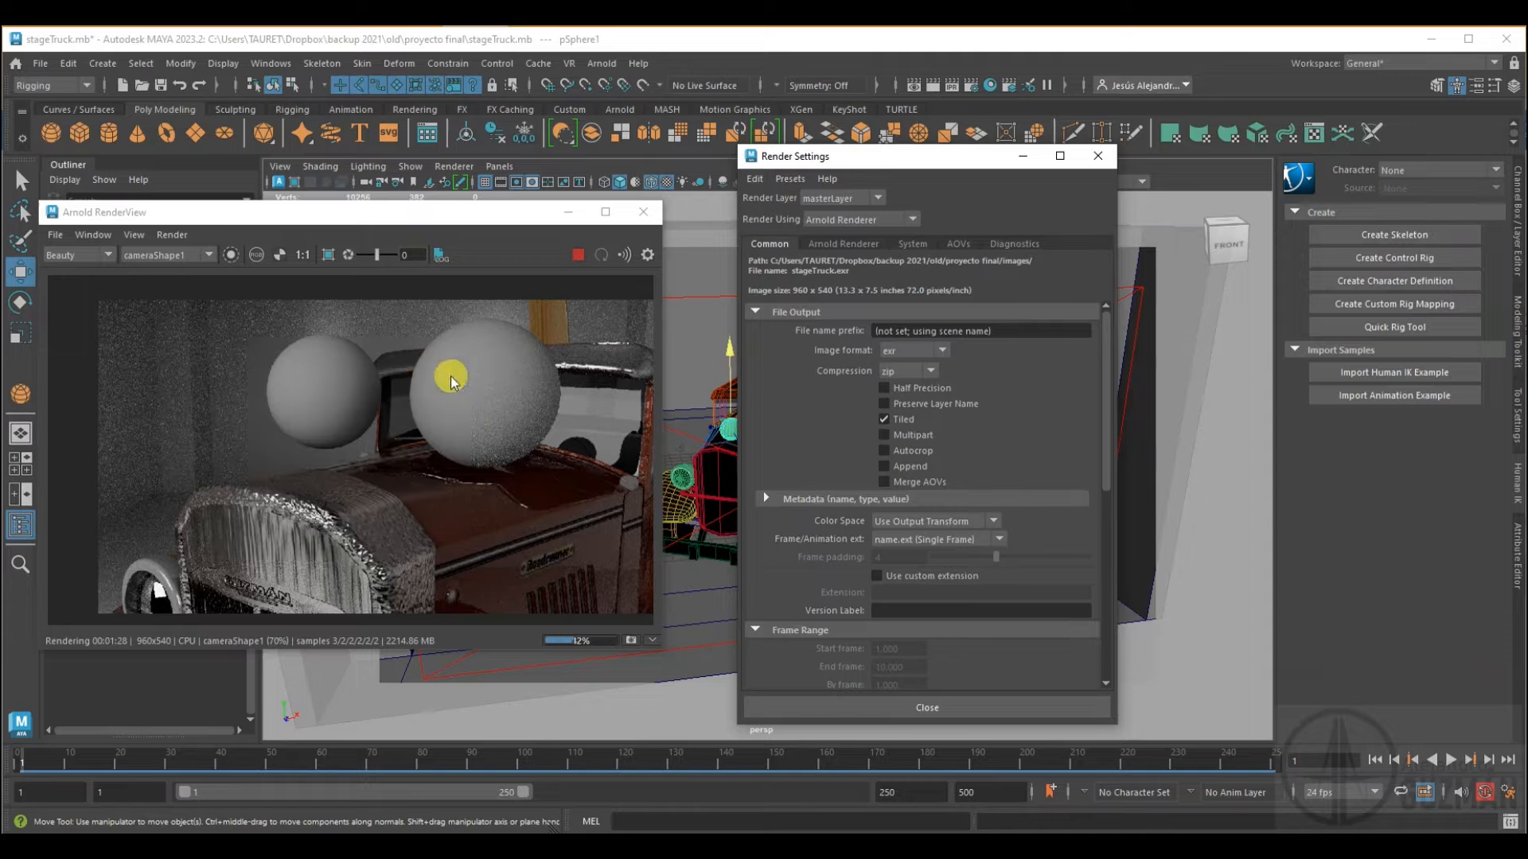
{"action": "left_click", "coordinate": [438, 401]}
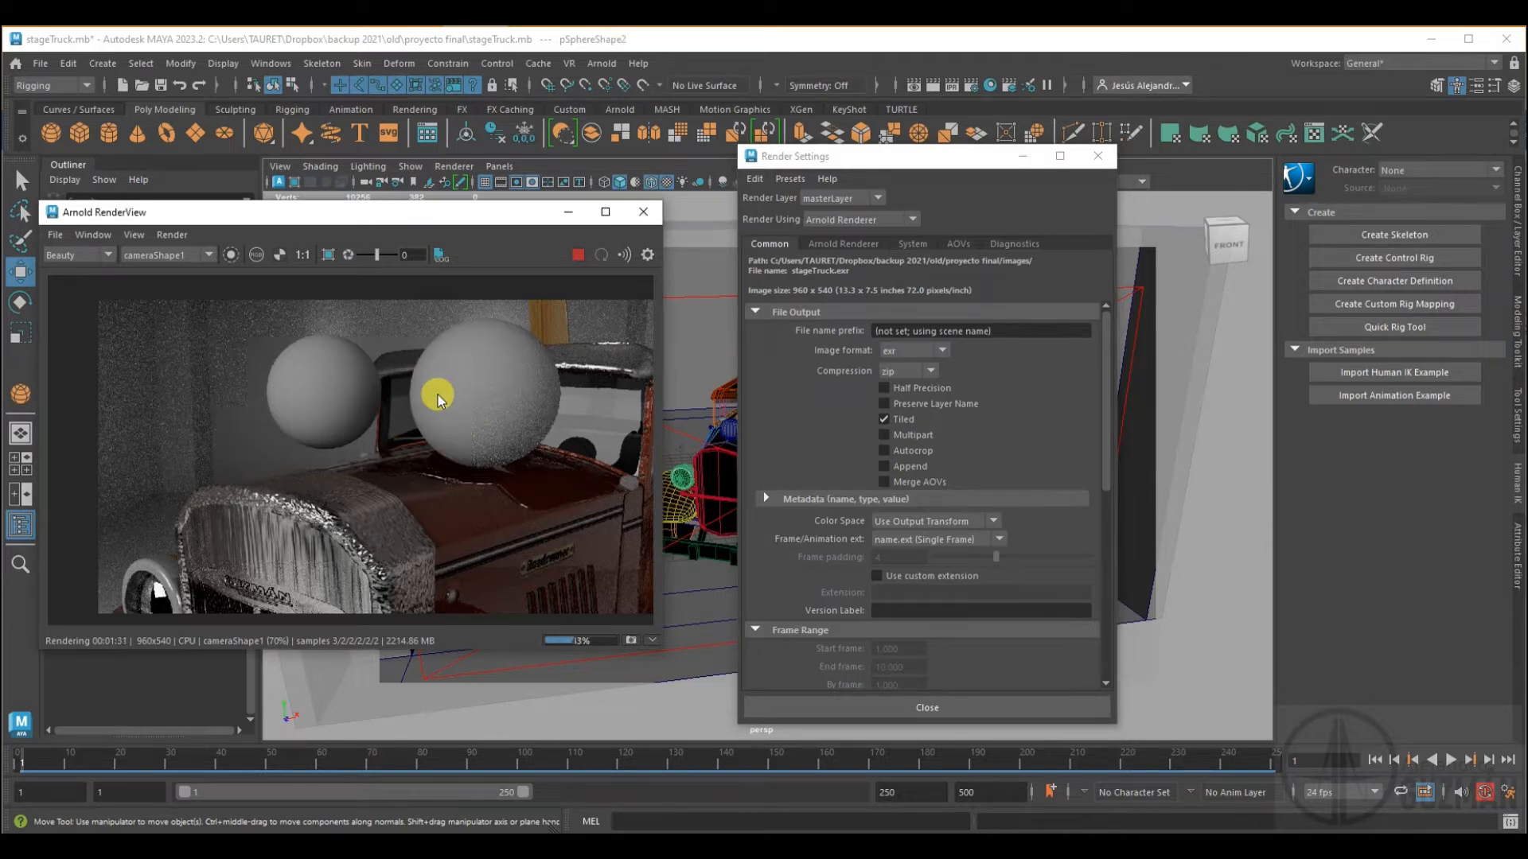
{"action": "left_click_drag", "start_coordinate": [859, 160], "coordinate": [1077, 208]}
- Assign a new Arnold aiStandardSurface material to the larger sphere and show its attributes
{"action": "left_click_drag", "start_coordinate": [835, 388], "coordinate": [766, 437]}
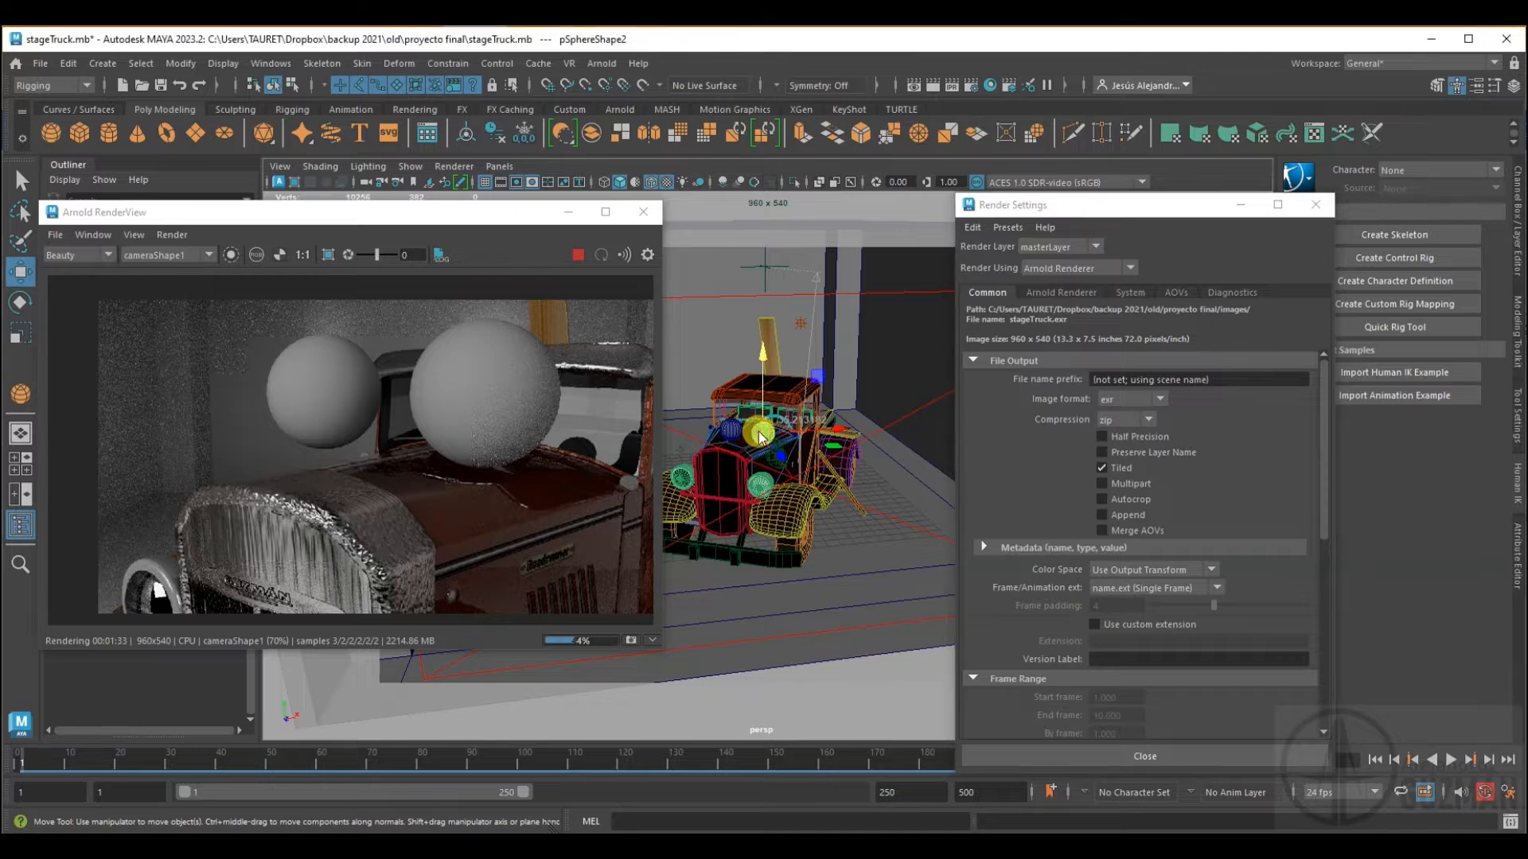
{"action": "right_click", "coordinate": [760, 436]}
{"action": "right_click_drag", "start_coordinate": [759, 433], "coordinate": [748, 851]}
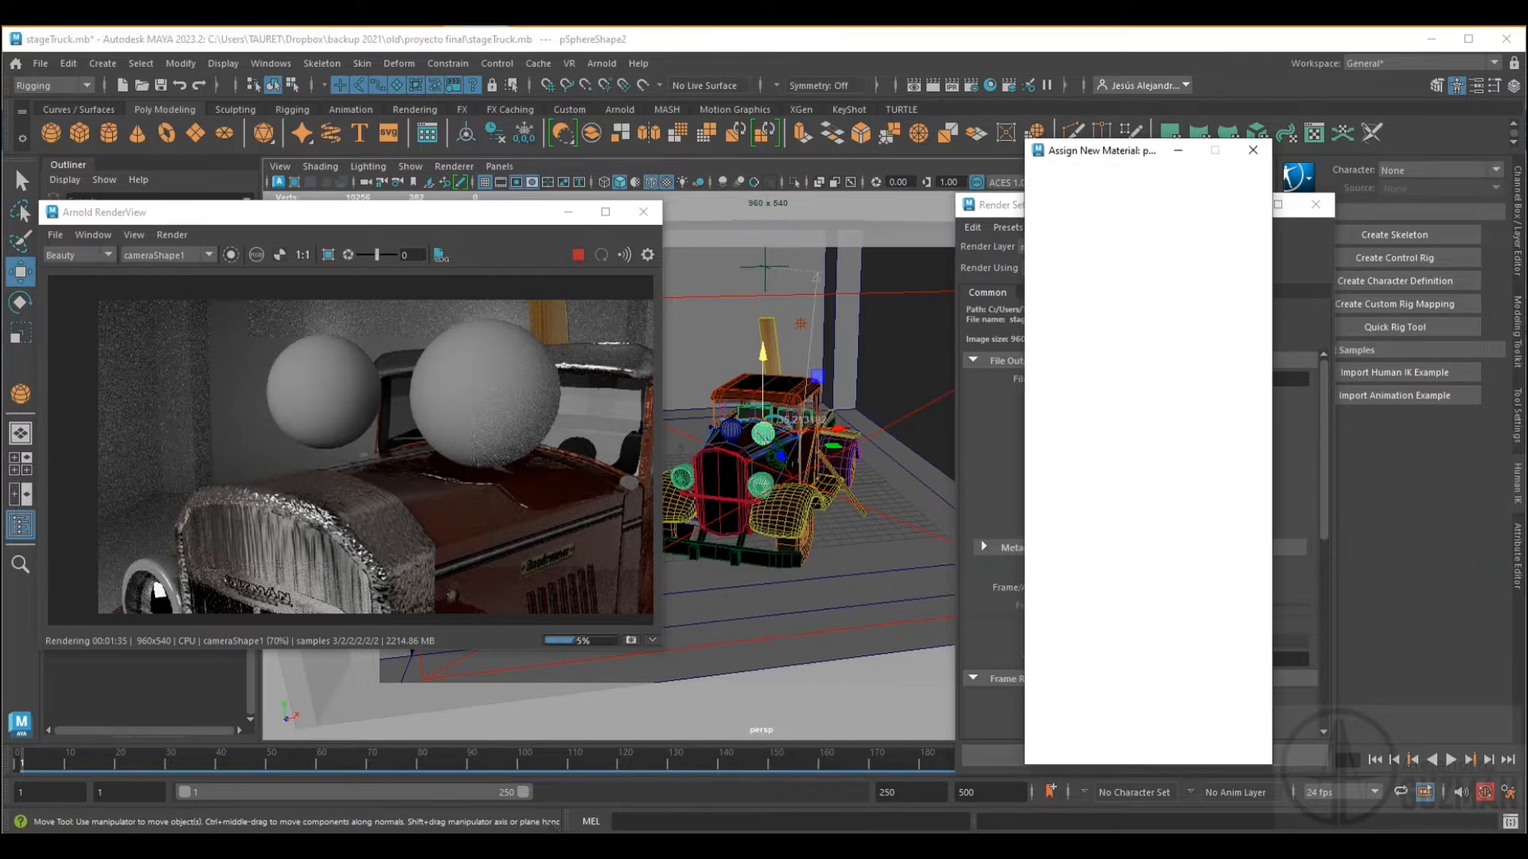
{"action": "left_click", "coordinate": [1073, 275]}
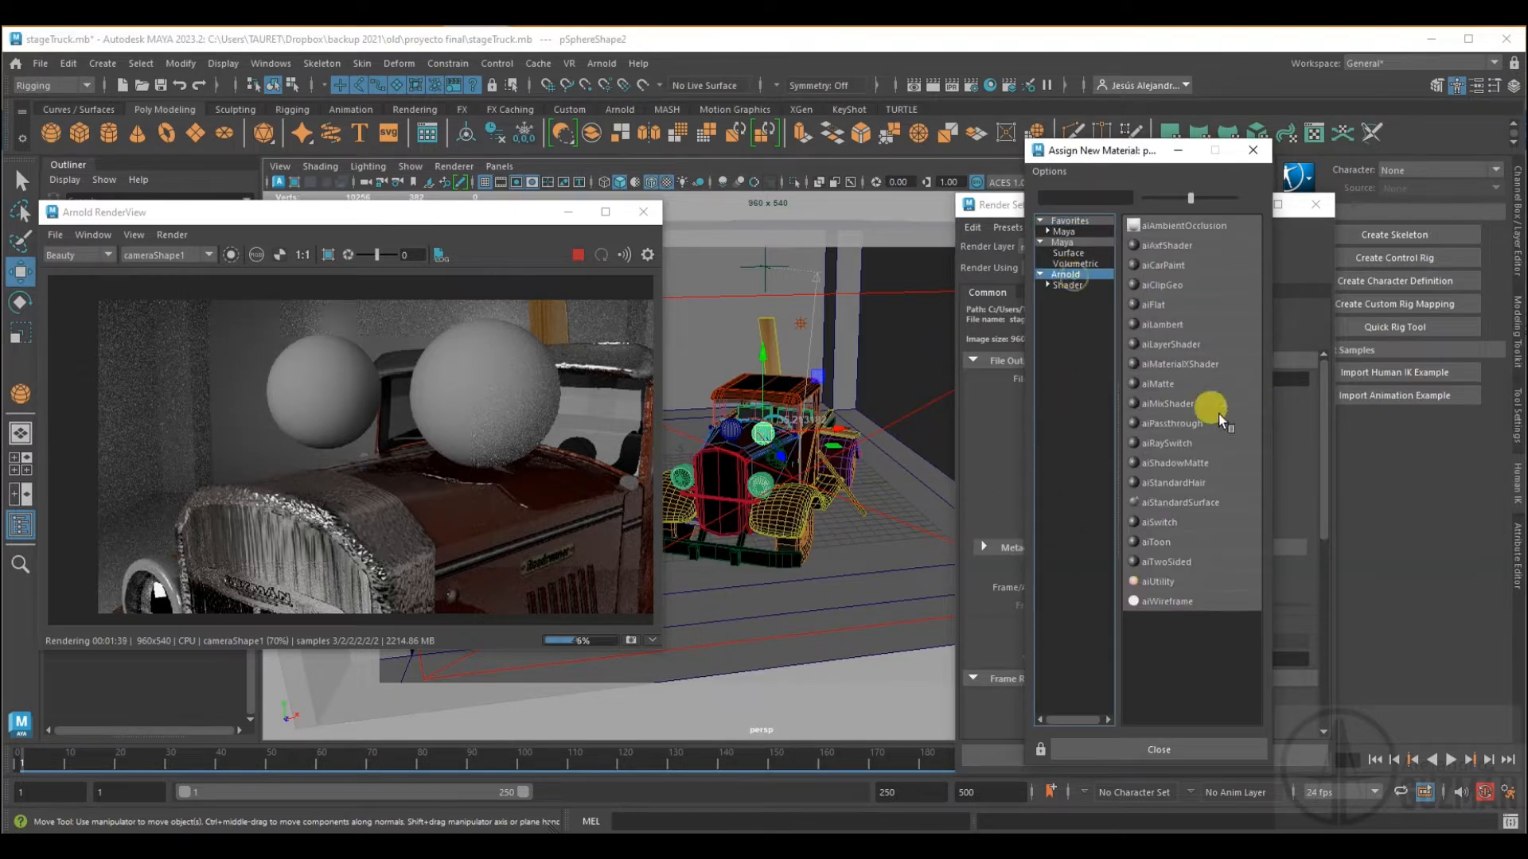
{"action": "left_click", "coordinate": [1168, 500]}
{"action": "left_click_drag", "start_coordinate": [1209, 217], "coordinate": [962, 208]}
{"action": "left_click", "coordinate": [1264, 200]}
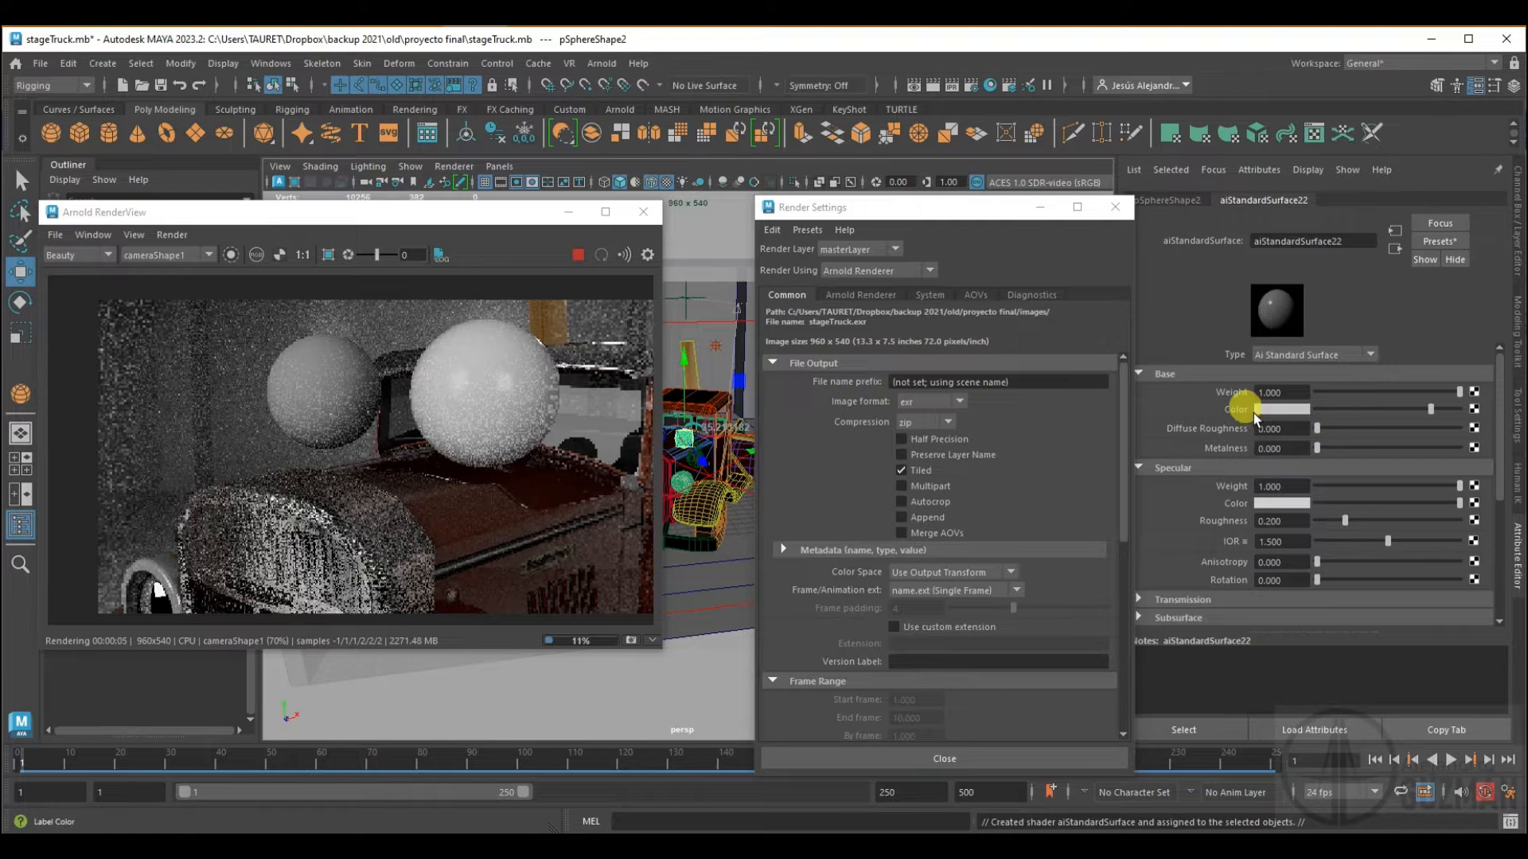
- Set the transmission weight of the larger sphere's material to 1
{"action": "scroll", "coordinate": [1277, 531], "scroll_direction": "down", "scroll_amount": 3}
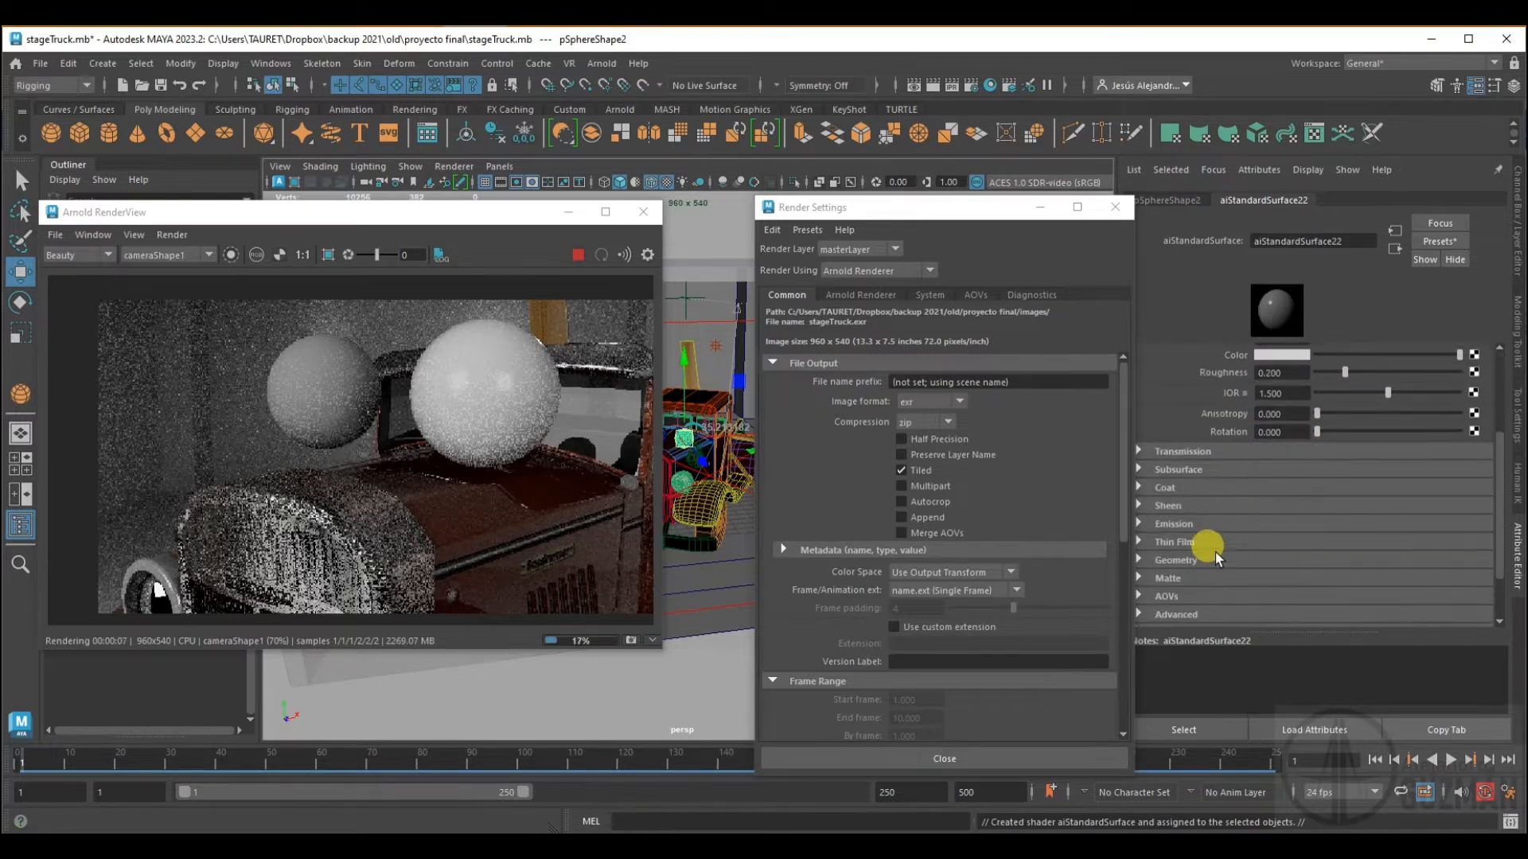
{"action": "left_click", "coordinate": [1231, 457]}
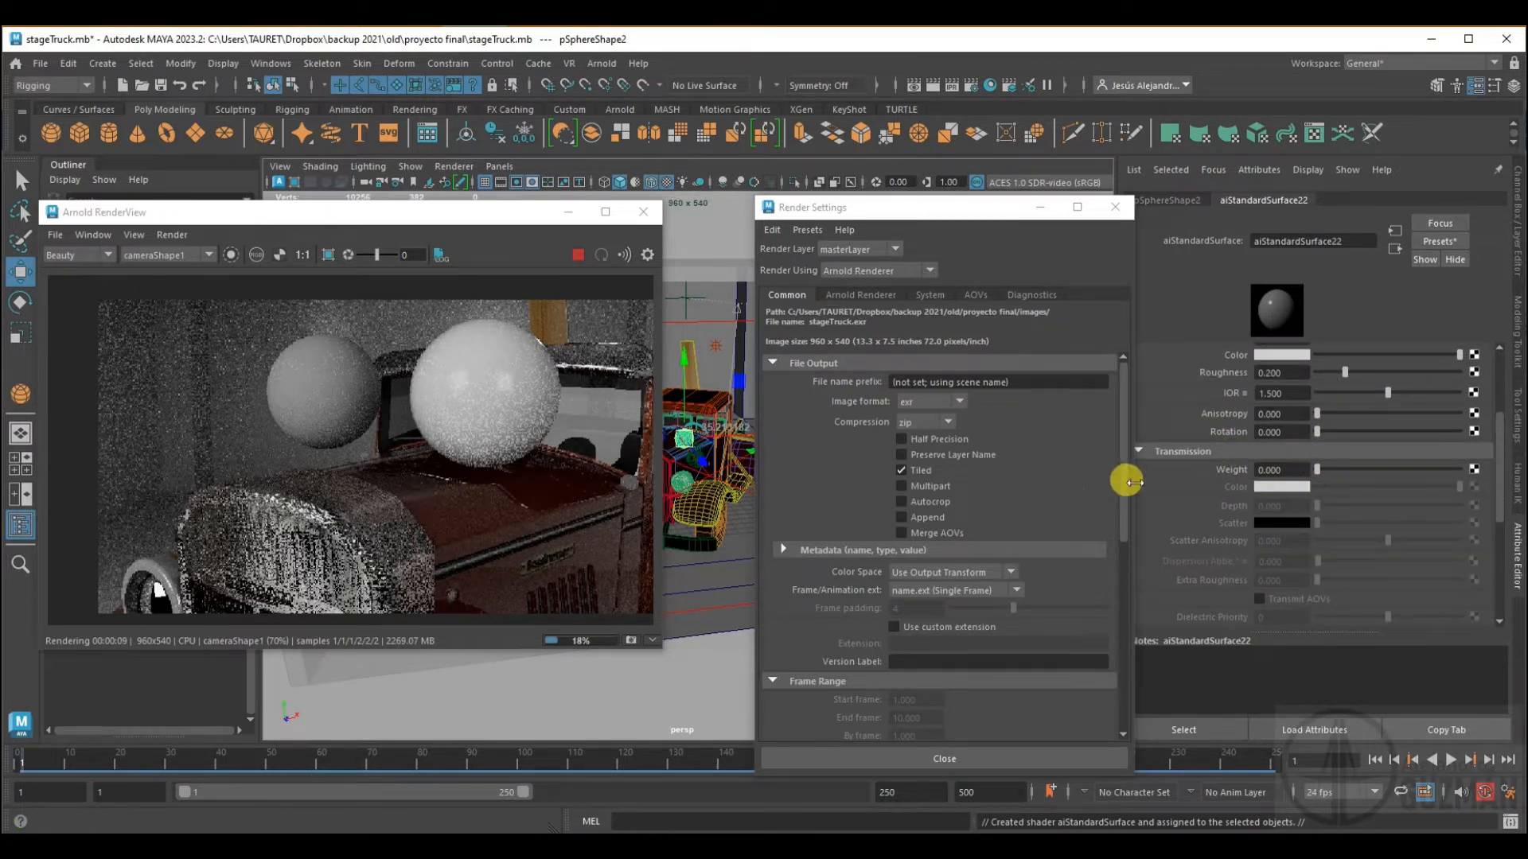
{"action": "left_click_drag", "start_coordinate": [1311, 471], "coordinate": [1468, 475]}
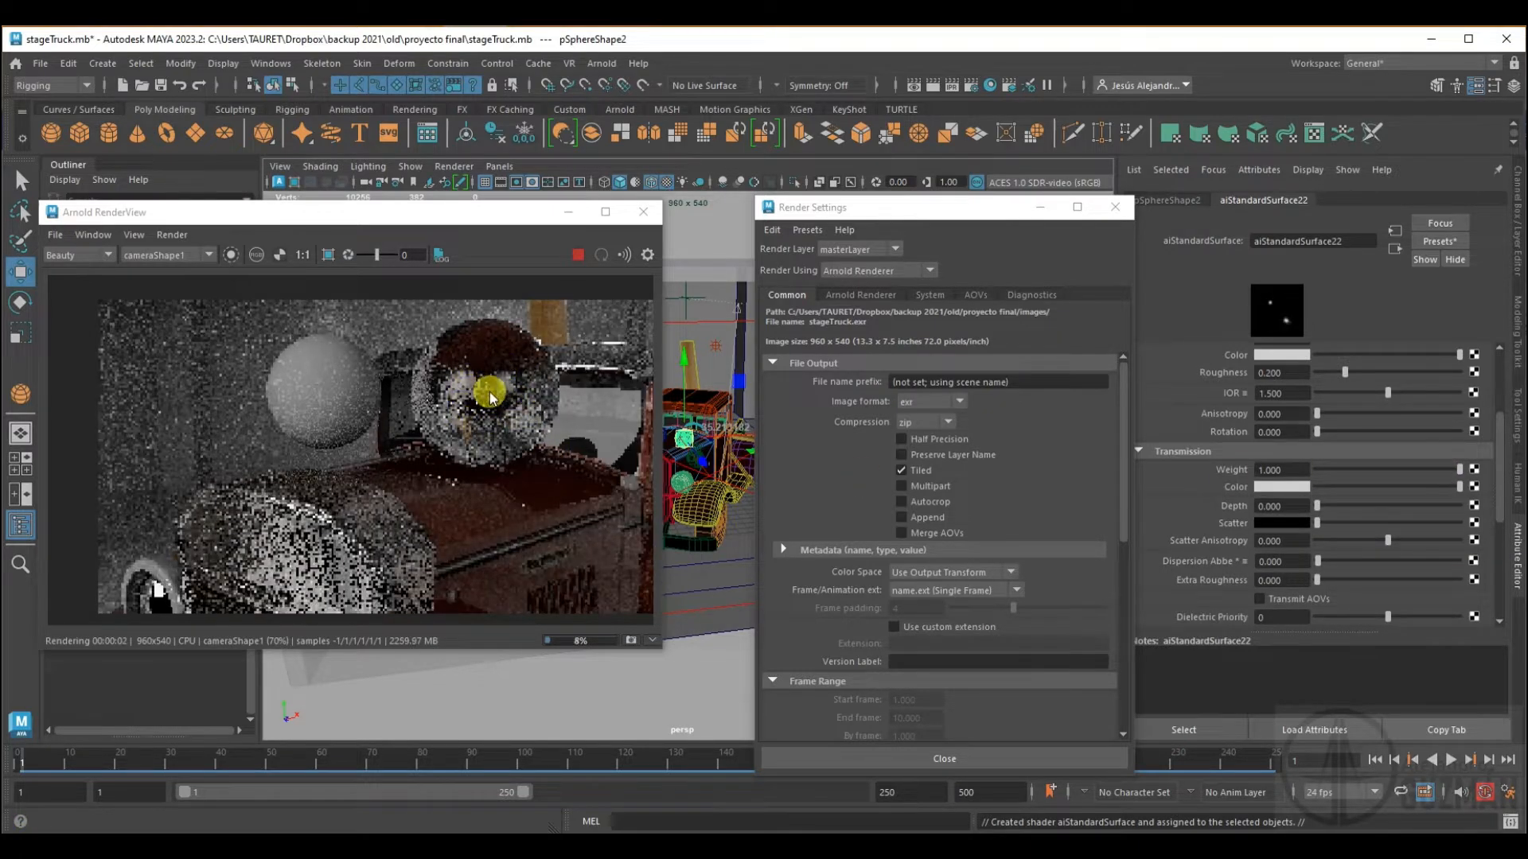
- Replace the larger sphere's material settings with the Glass preset
{"action": "scroll", "coordinate": [1353, 510], "scroll_direction": "up", "scroll_amount": 3}
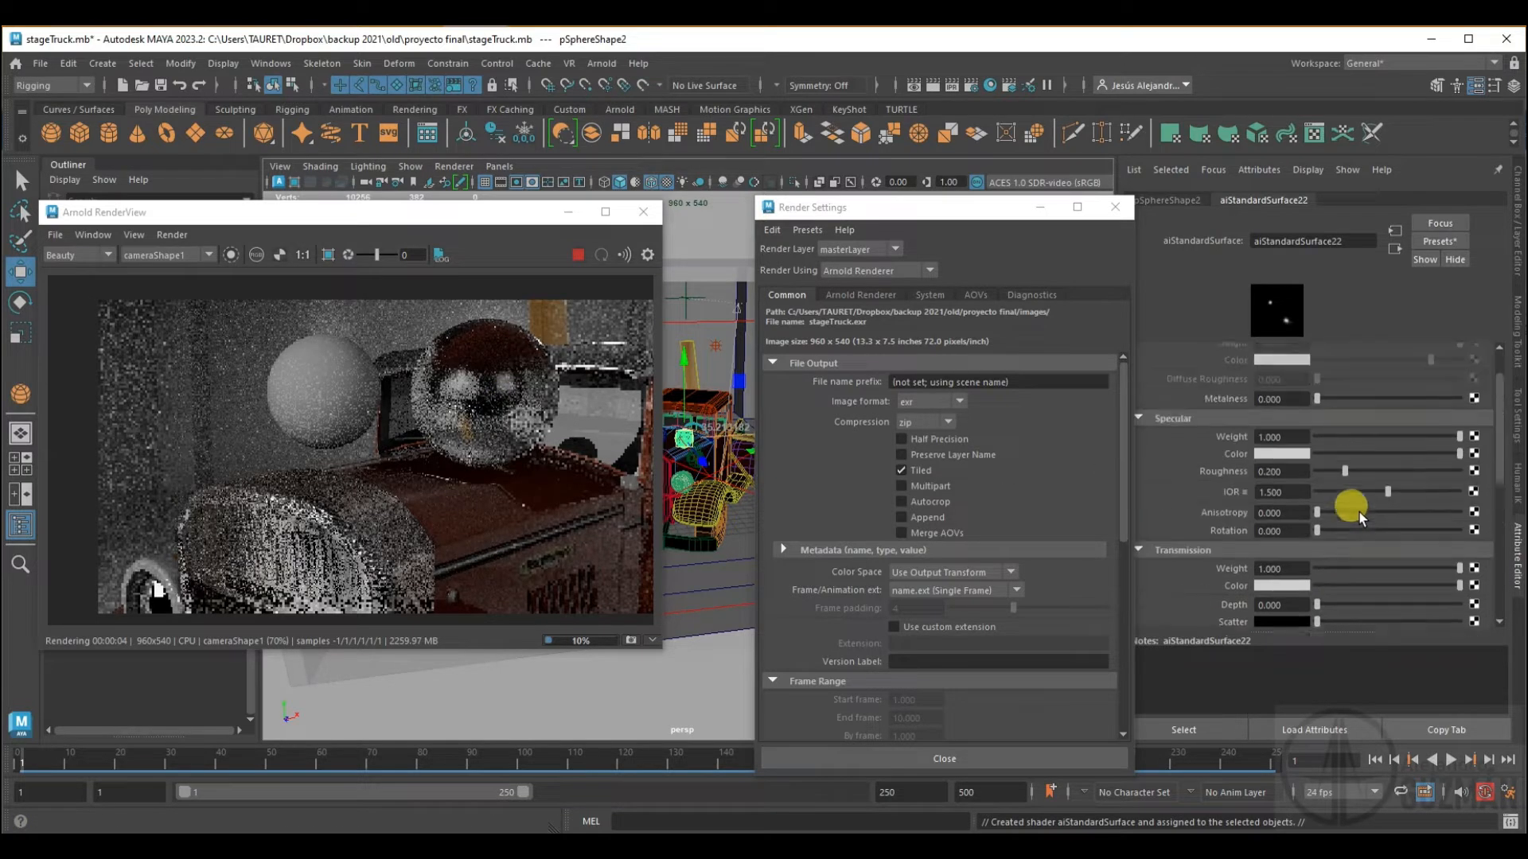
{"action": "scroll", "coordinate": [1353, 509], "scroll_direction": "up", "scroll_amount": 2}
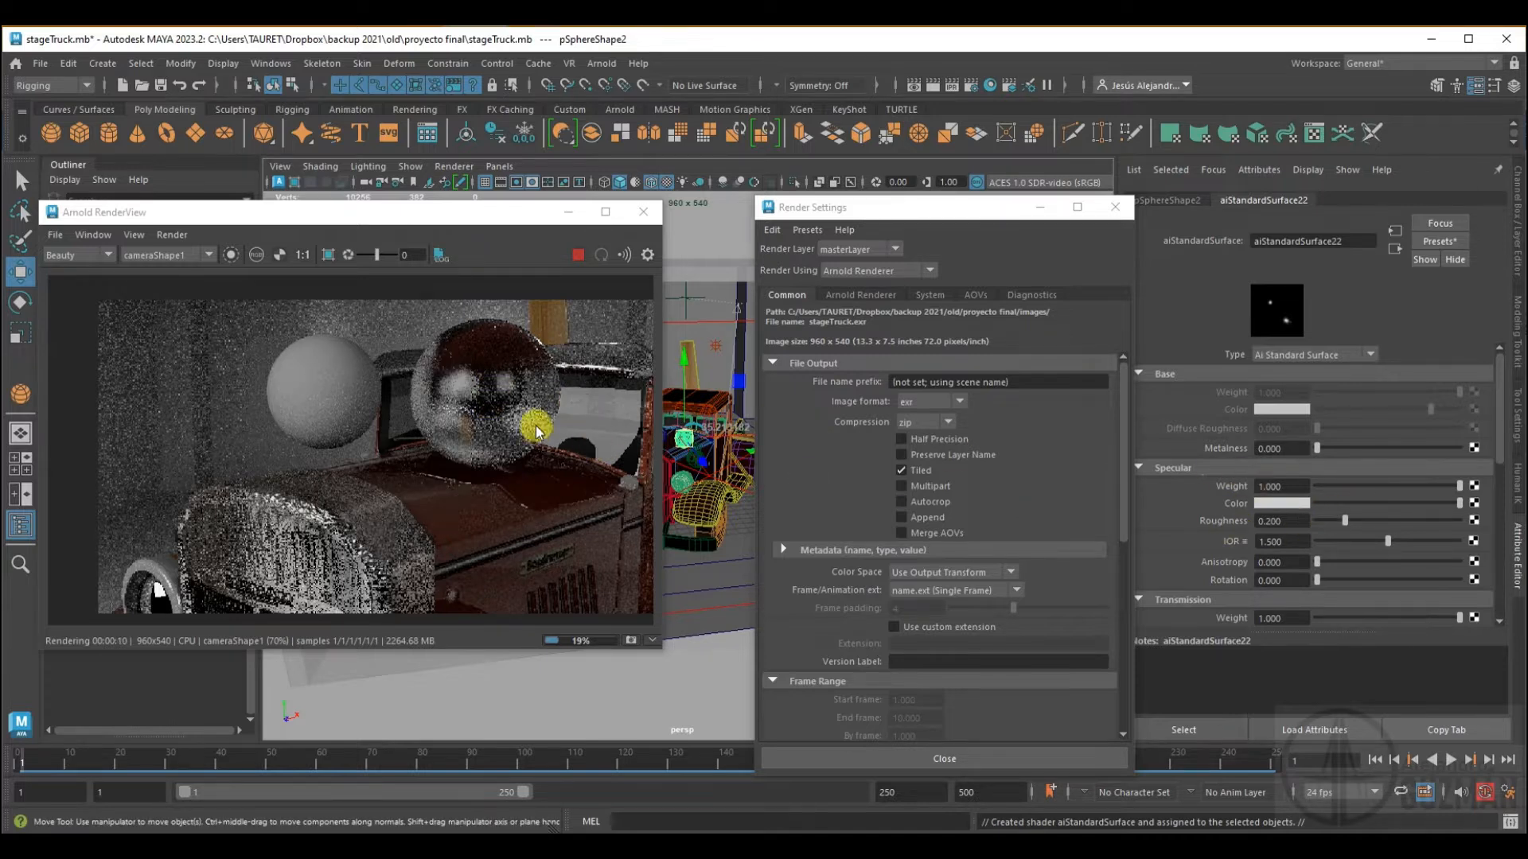
{"action": "left_click", "coordinate": [1438, 242]}
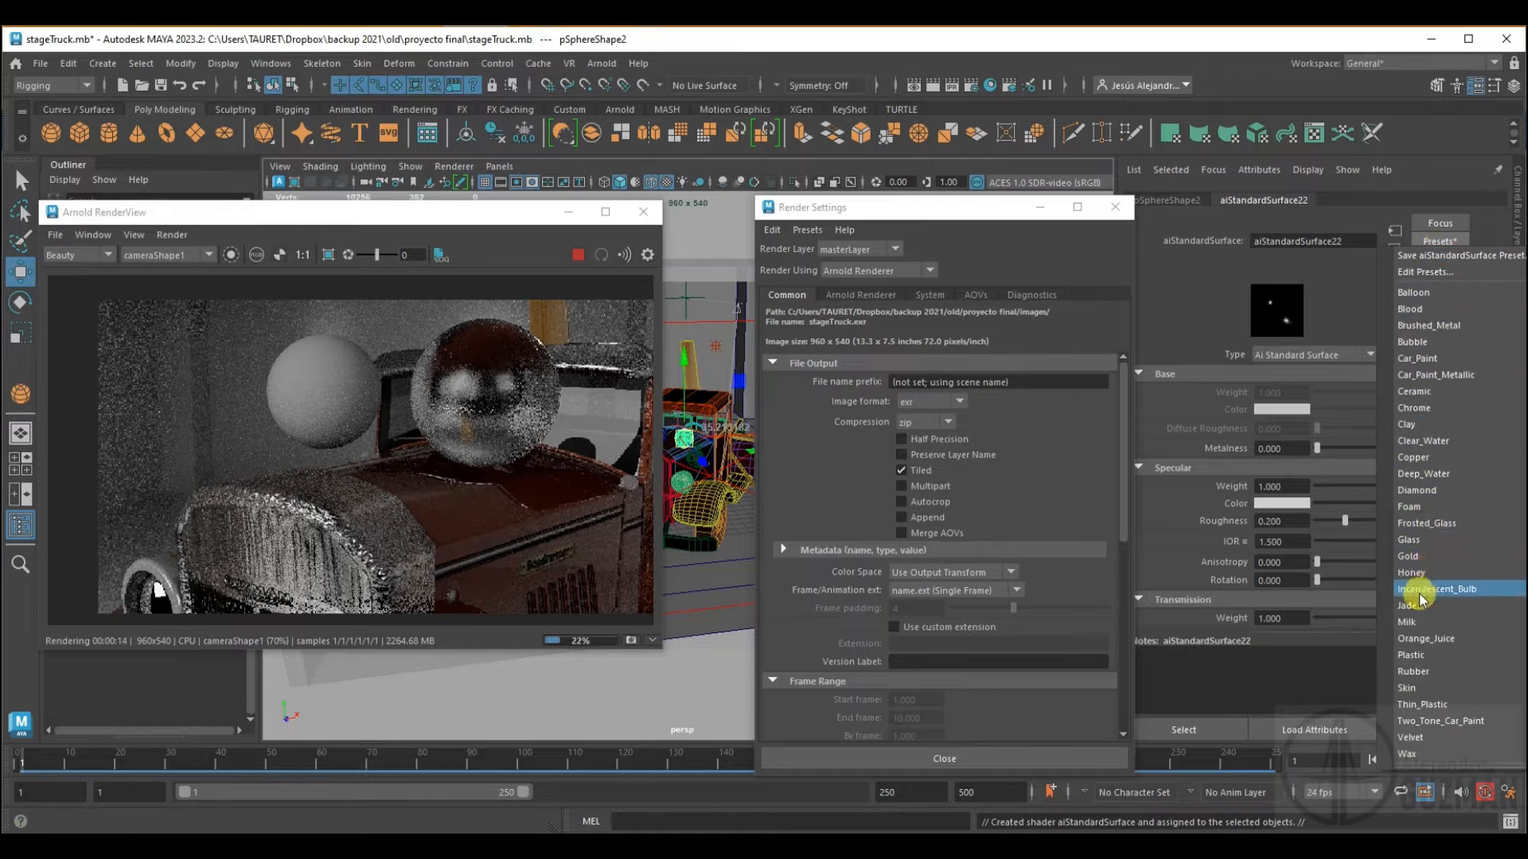
{"action": "mouse_move", "coordinate": [1418, 541]}
{"action": "left_click", "coordinate": [1324, 542]}
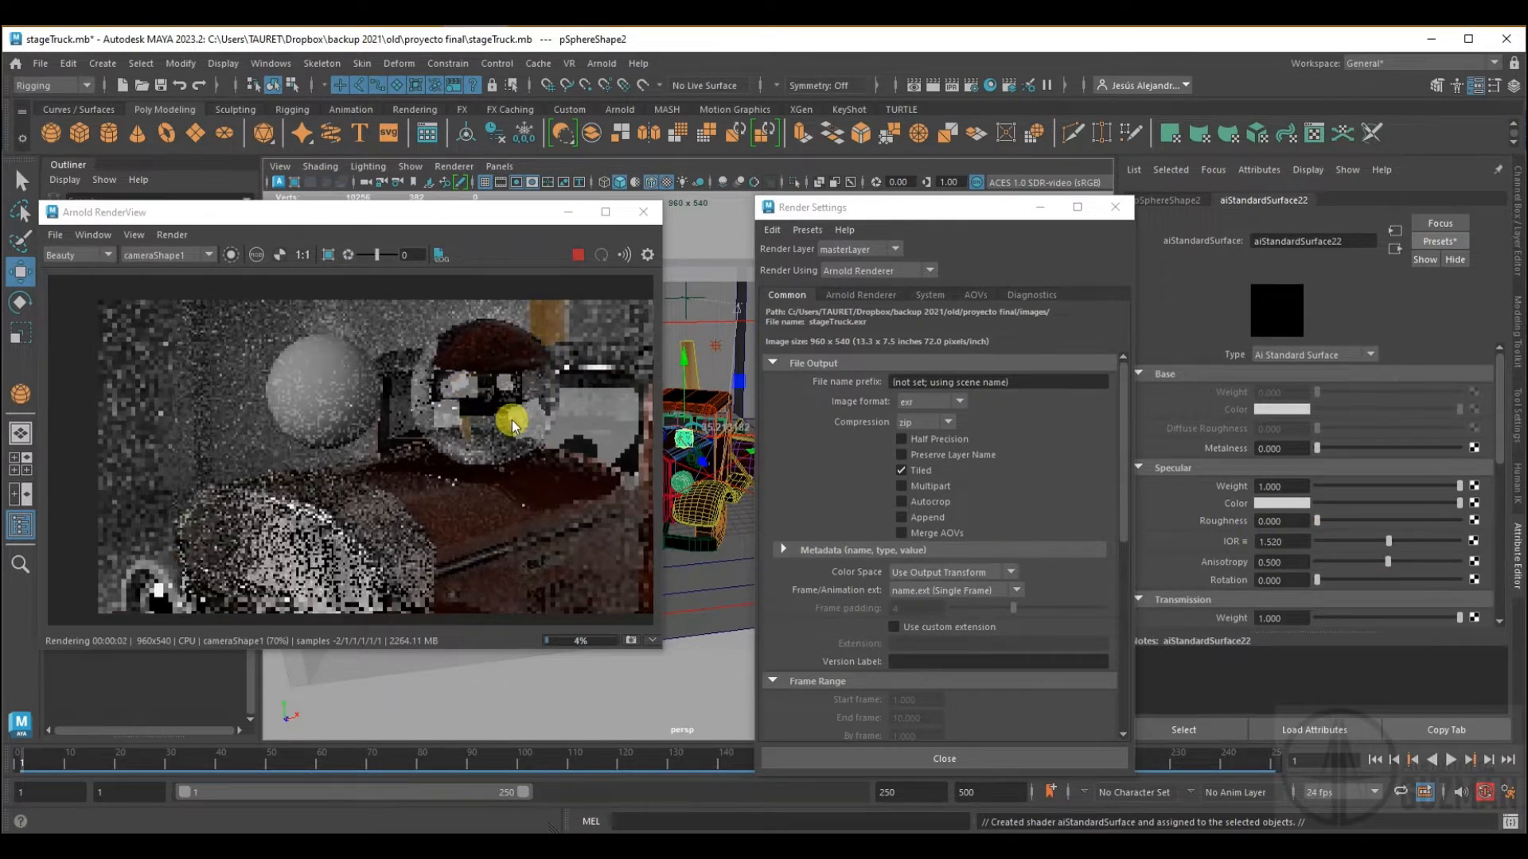
- Examine the Transmission, Sheen, Specular and Base attributes of the larger sphere's glass material
{"action": "scroll", "coordinate": [1177, 406], "scroll_direction": "down", "scroll_amount": 3}
{"action": "scroll", "coordinate": [1177, 405], "scroll_direction": "down", "scroll_amount": 6}
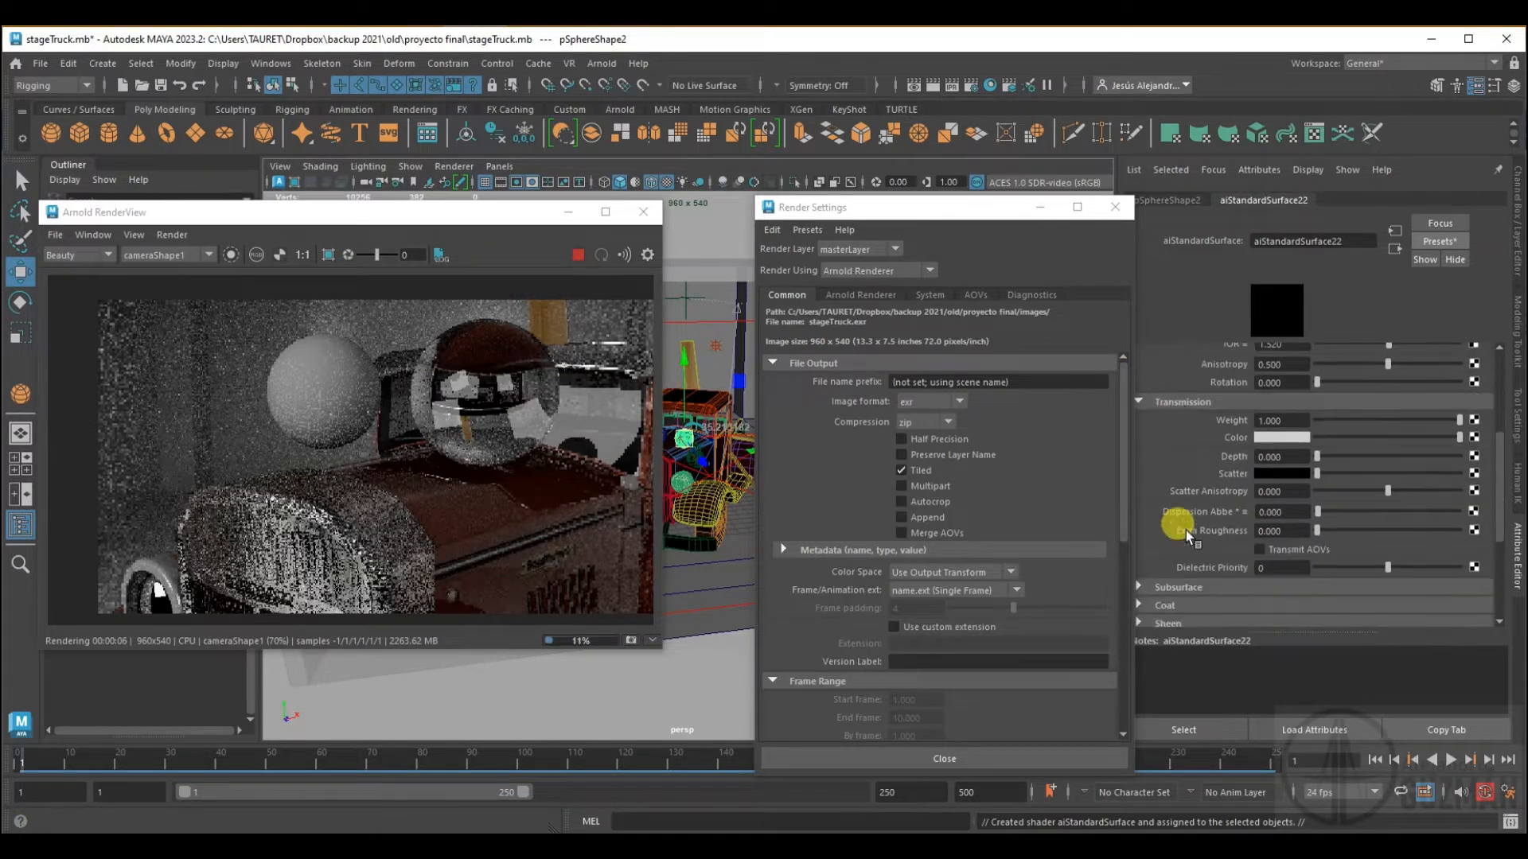
{"action": "scroll", "coordinate": [1182, 548], "scroll_direction": "down", "scroll_amount": 3}
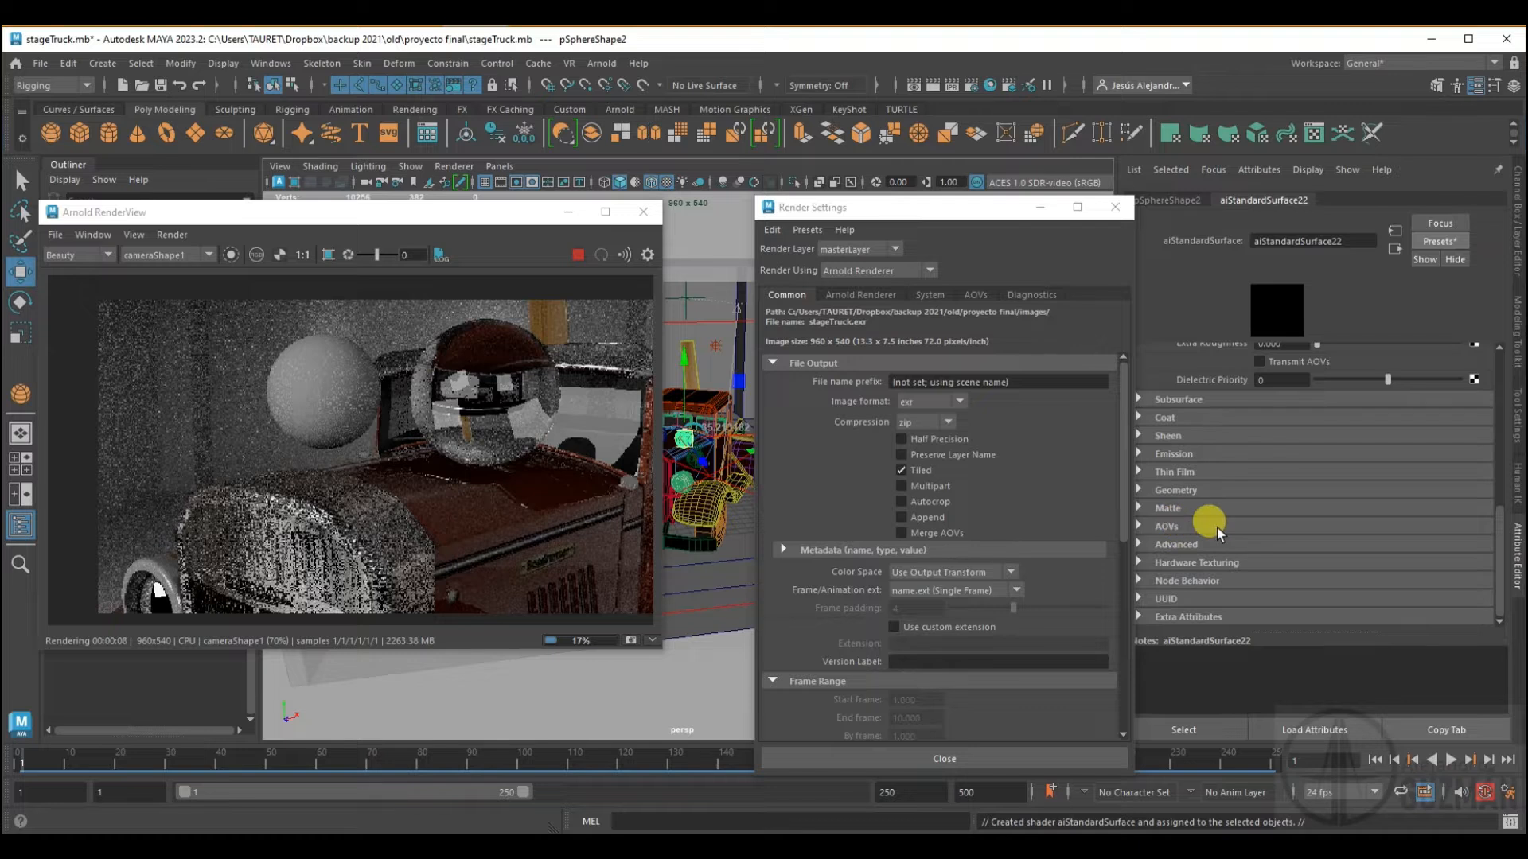
{"action": "left_click", "coordinate": [1141, 435]}
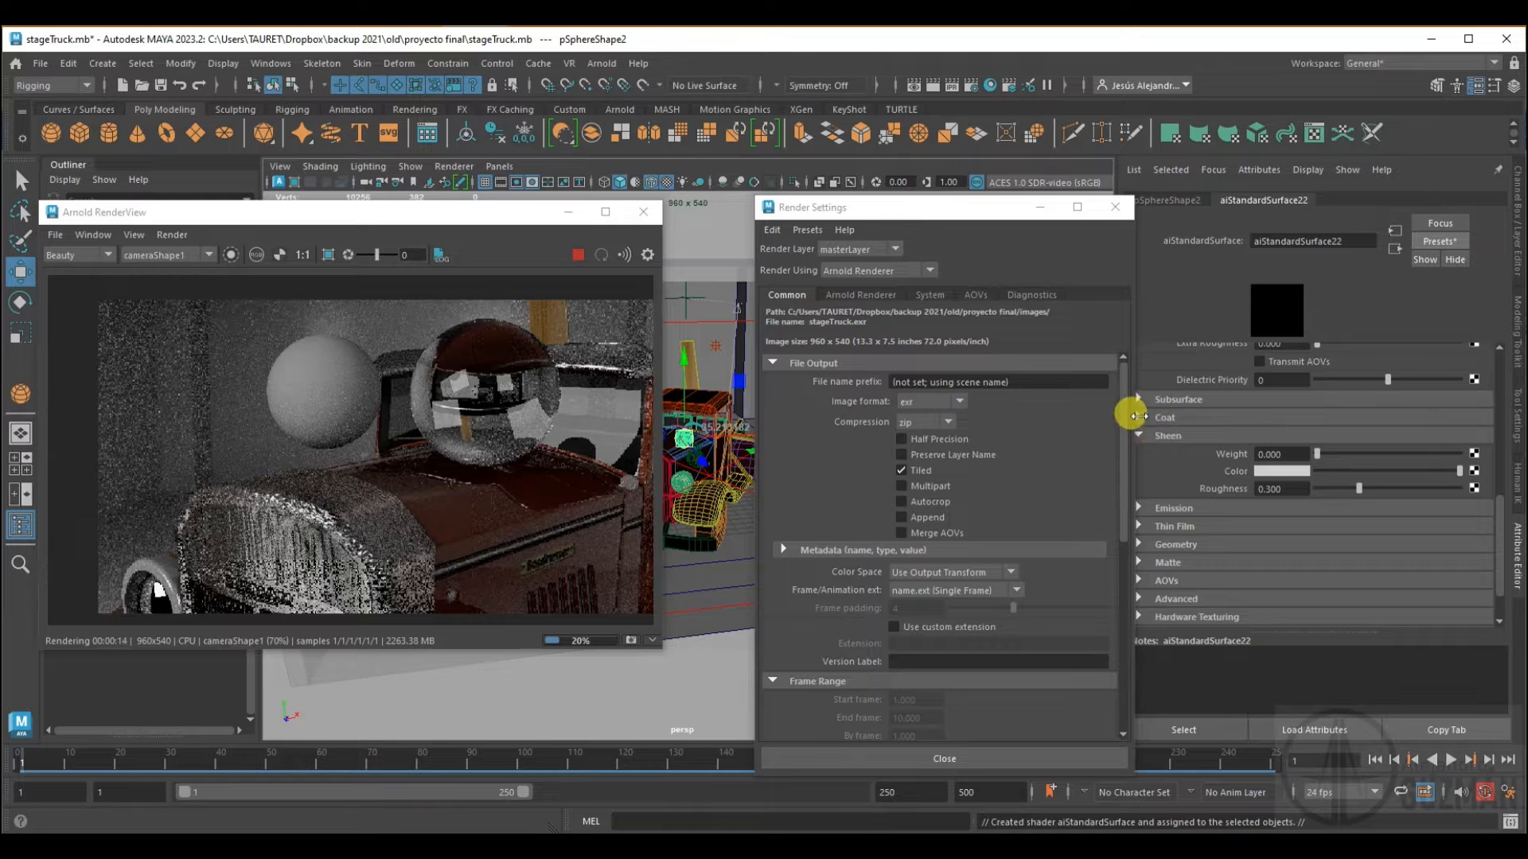
{"action": "scroll", "coordinate": [1170, 422], "scroll_direction": "up", "scroll_amount": 7}
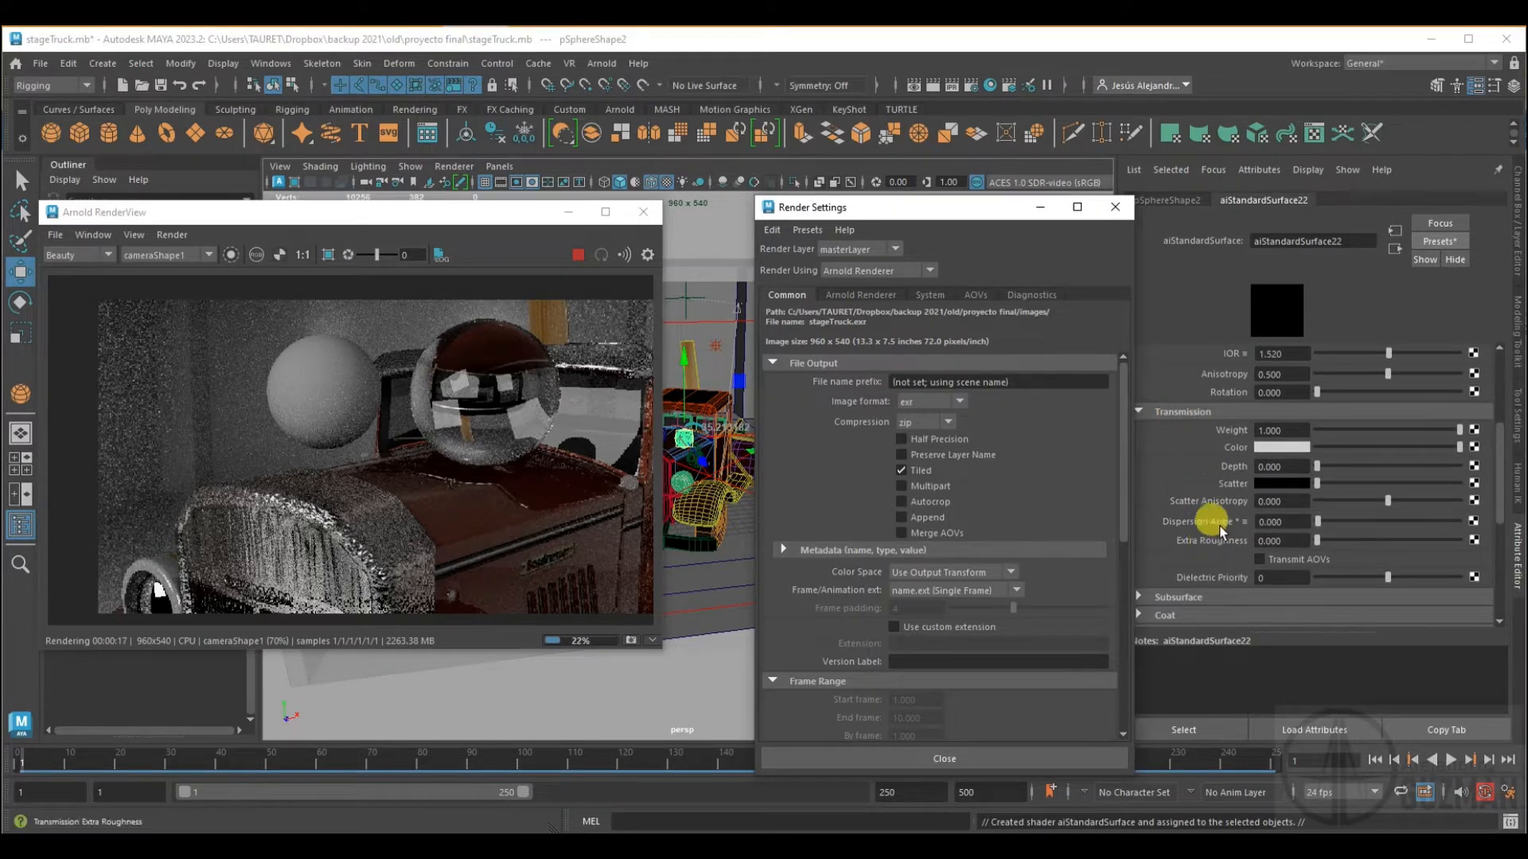
{"action": "scroll", "coordinate": [1189, 481], "scroll_direction": "up", "scroll_amount": 3}
{"action": "scroll", "coordinate": [1187, 476], "scroll_direction": "up", "scroll_amount": 2}
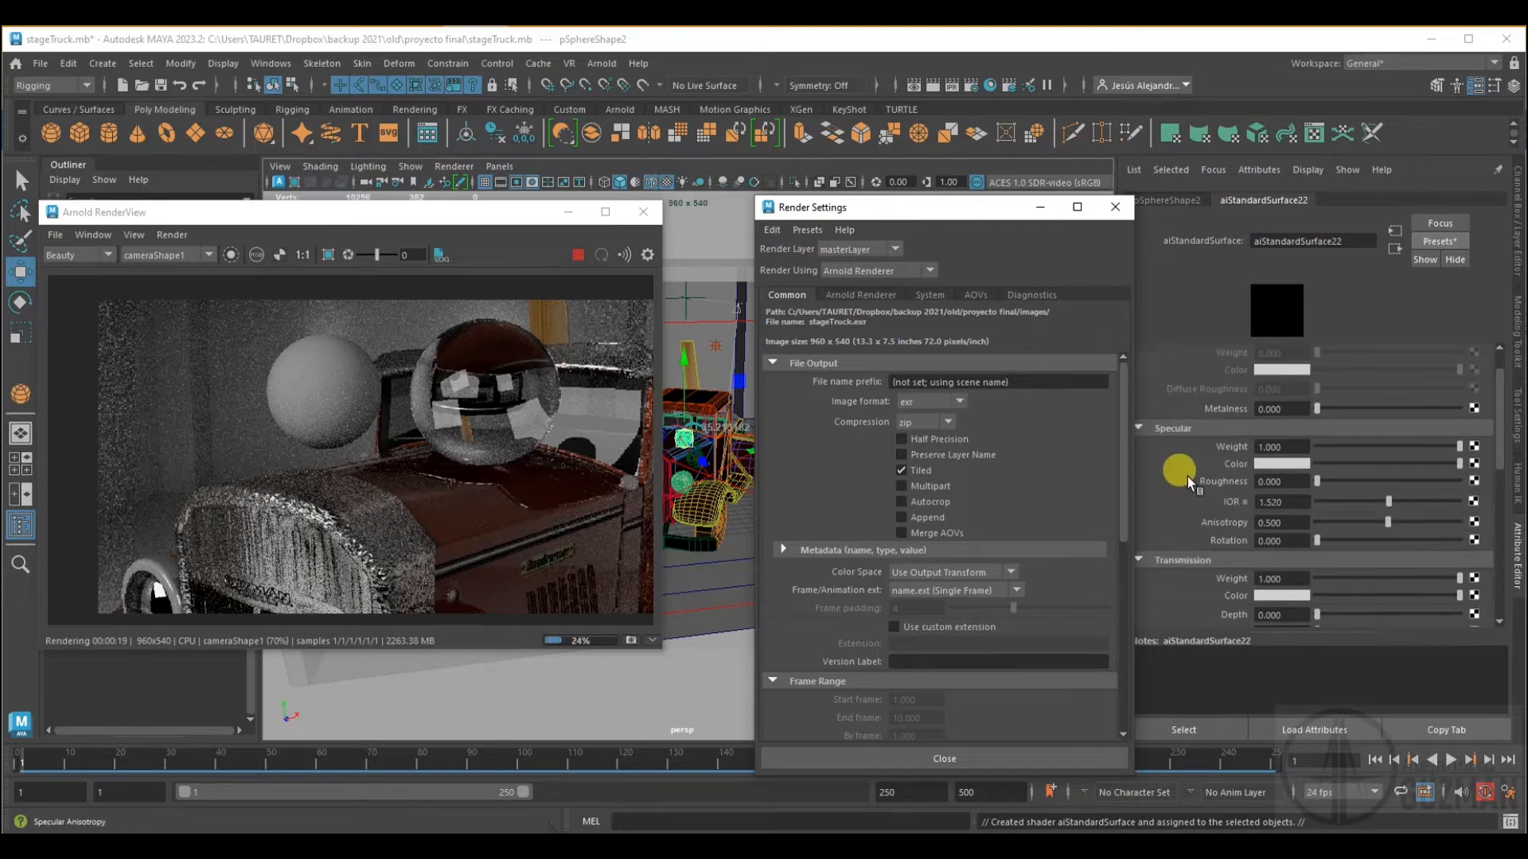
{"action": "scroll", "coordinate": [1187, 476], "scroll_direction": "down", "scroll_amount": 1}
{"action": "scroll", "coordinate": [1187, 476], "scroll_direction": "up", "scroll_amount": 2}
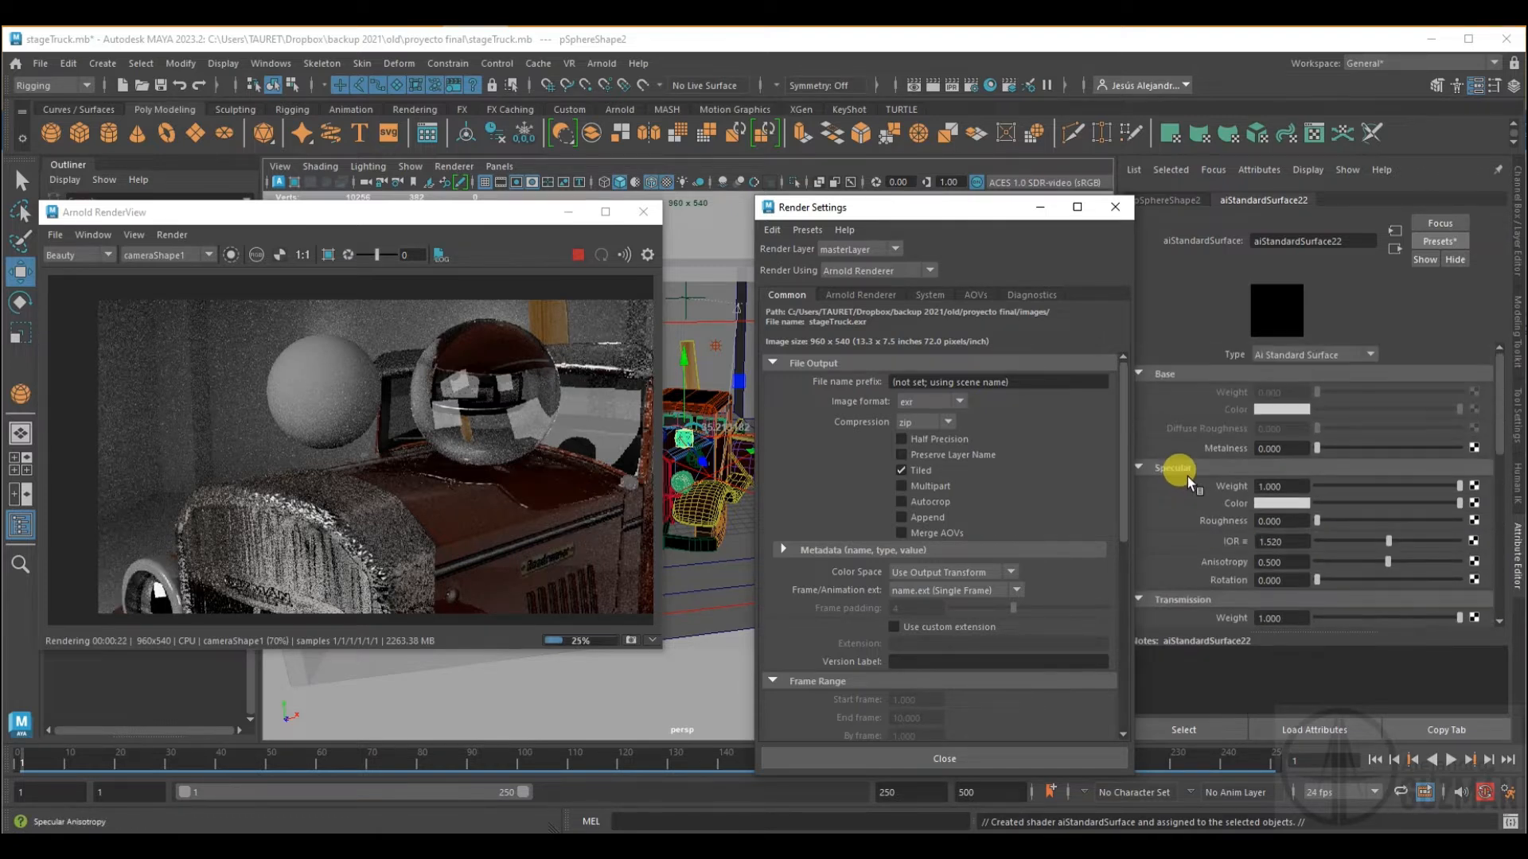
{"action": "scroll", "coordinate": [1205, 476], "scroll_direction": "down", "scroll_amount": 1}
{"action": "scroll", "coordinate": [1205, 477], "scroll_direction": "down", "scroll_amount": 2}
{"action": "scroll", "coordinate": [1208, 484], "scroll_direction": "down", "scroll_amount": 2}
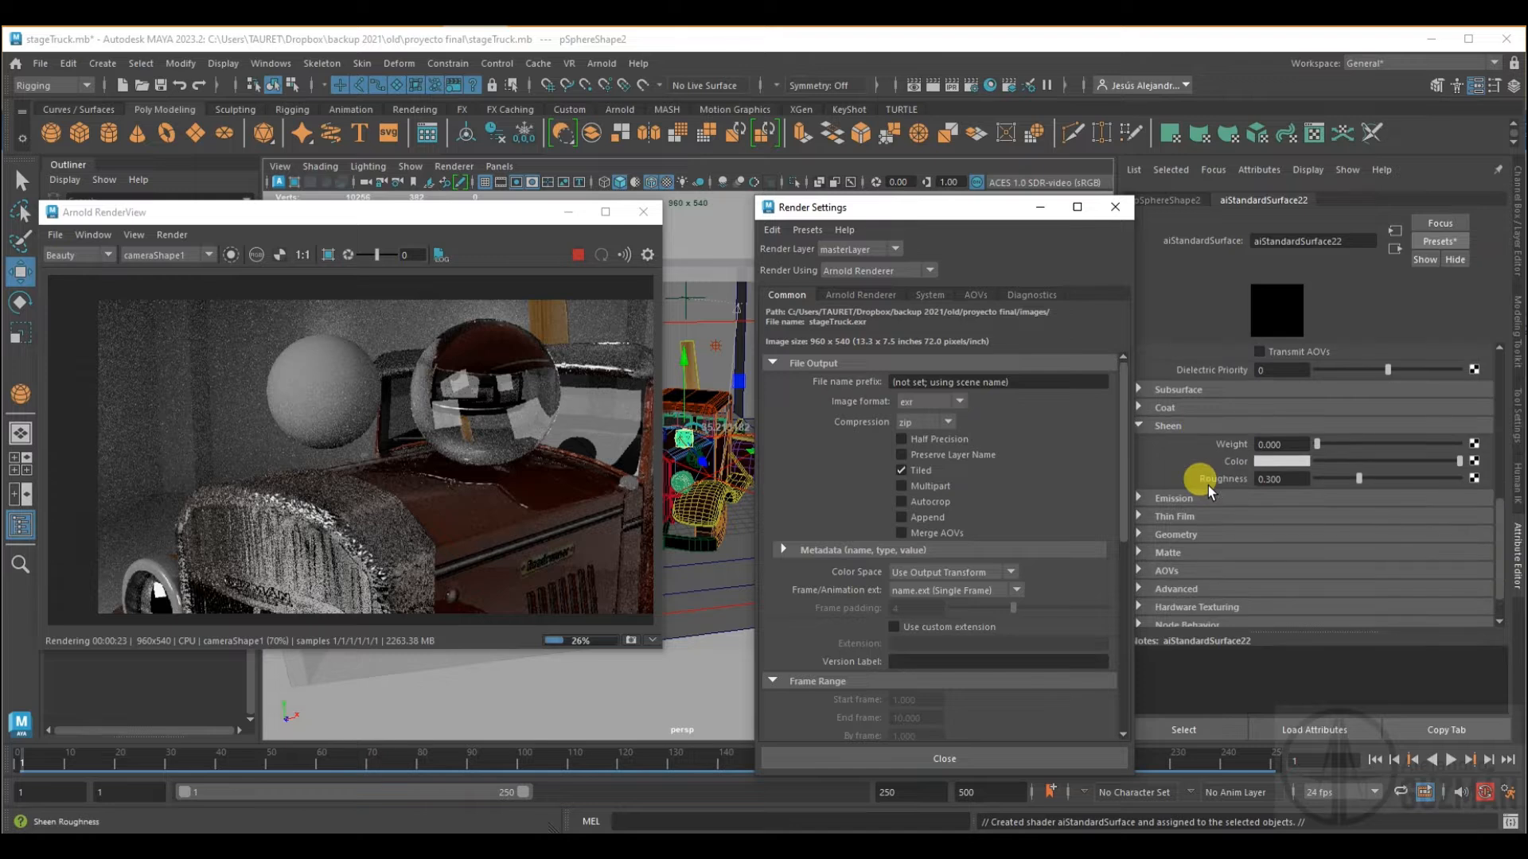
{"action": "scroll", "coordinate": [1208, 486], "scroll_direction": "down", "scroll_amount": 3}
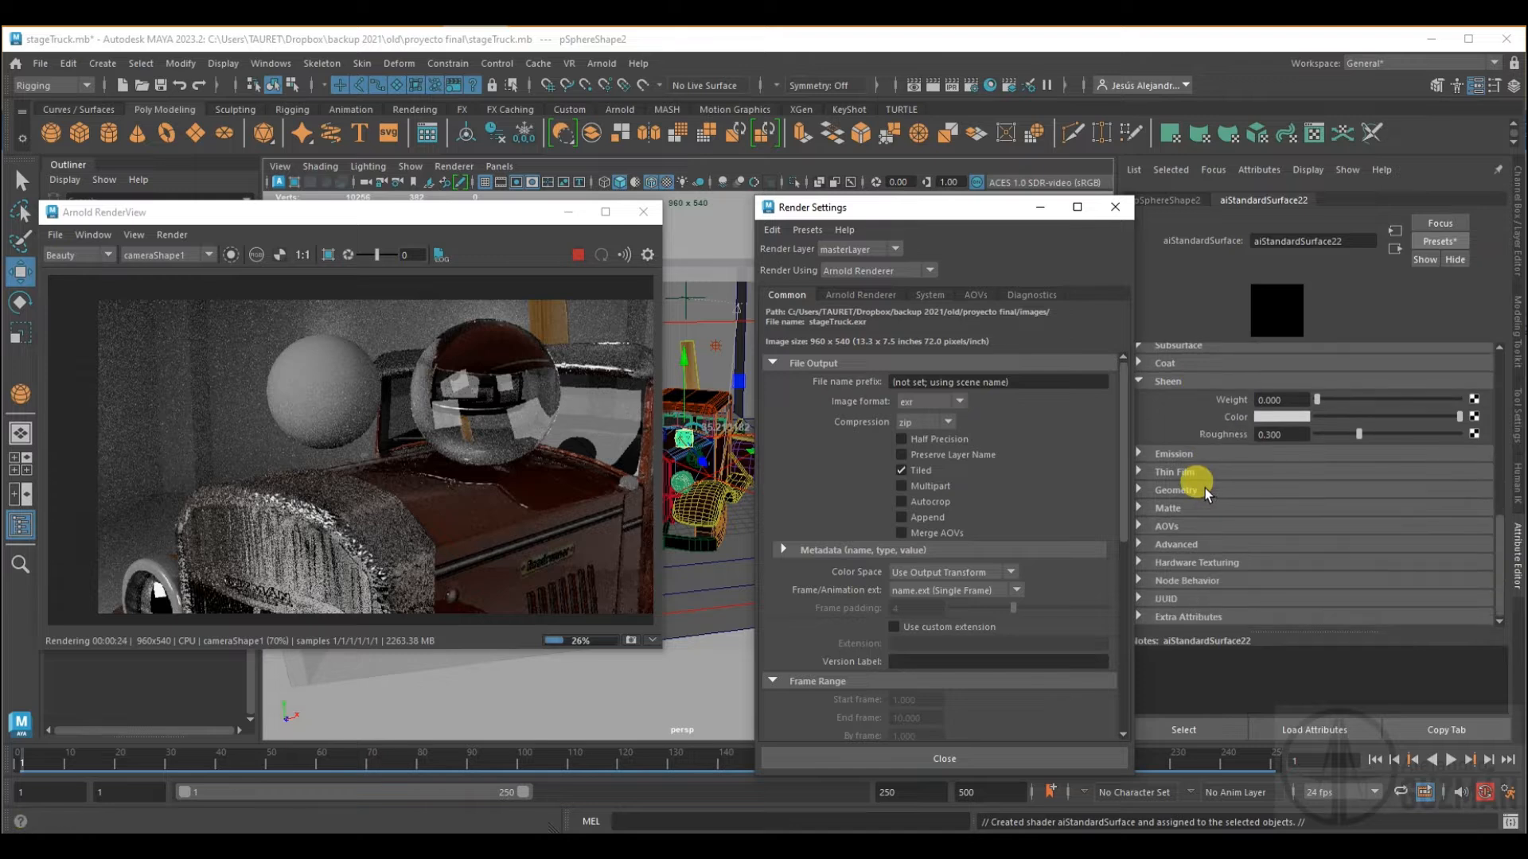
- Examine the Subsurface and AOVs sections of the glass material, collapsing each section again
{"action": "left_click", "coordinate": [1165, 455]}
{"action": "left_click", "coordinate": [1165, 455]}
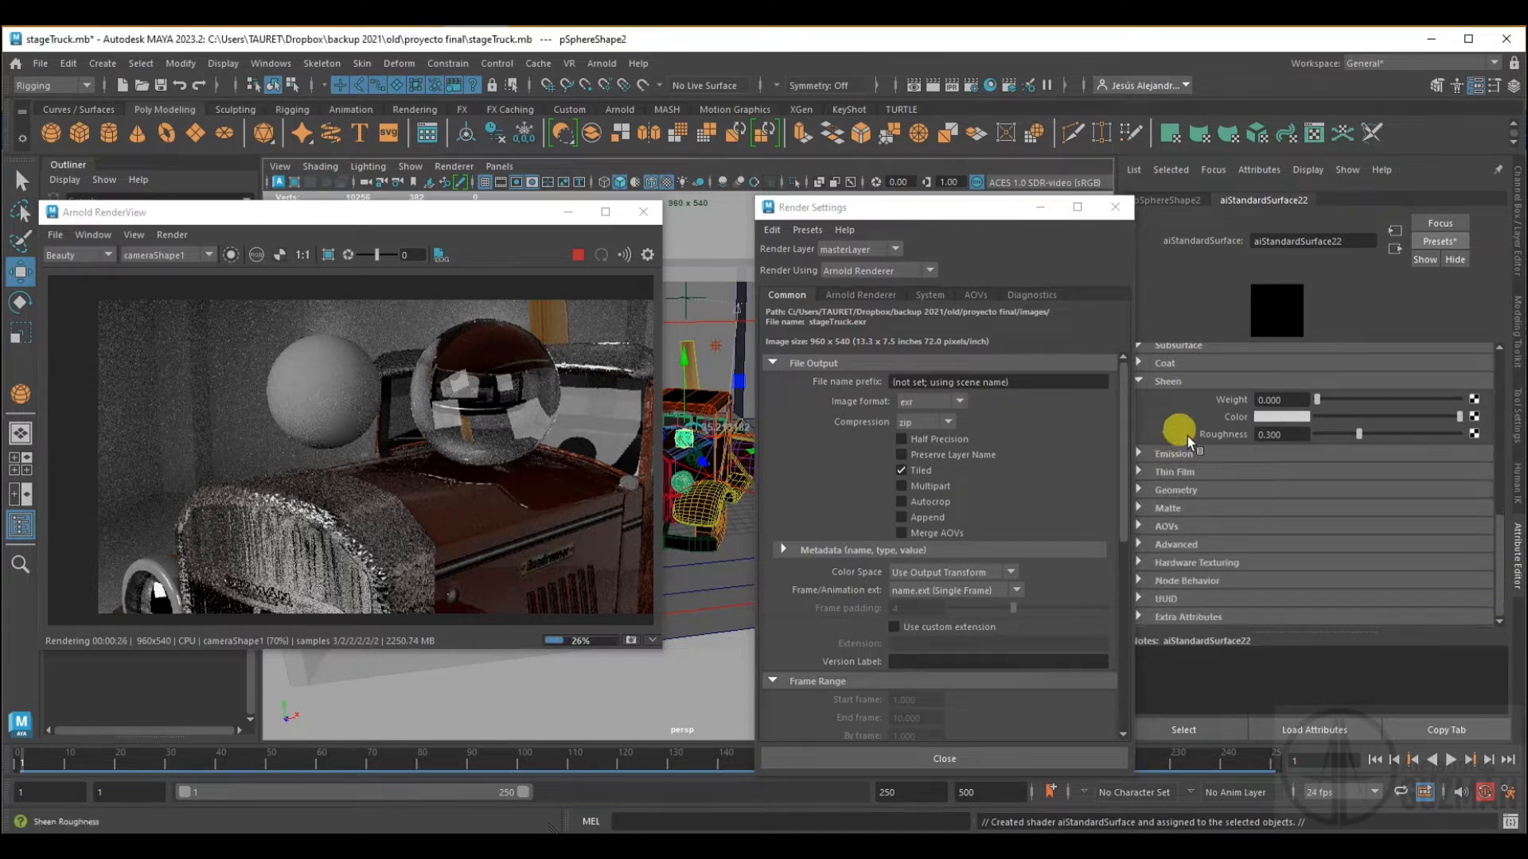
{"action": "left_click", "coordinate": [1169, 384]}
{"action": "scroll", "coordinate": [1170, 402], "scroll_direction": "up", "scroll_amount": 2}
{"action": "left_click", "coordinate": [1174, 500]}
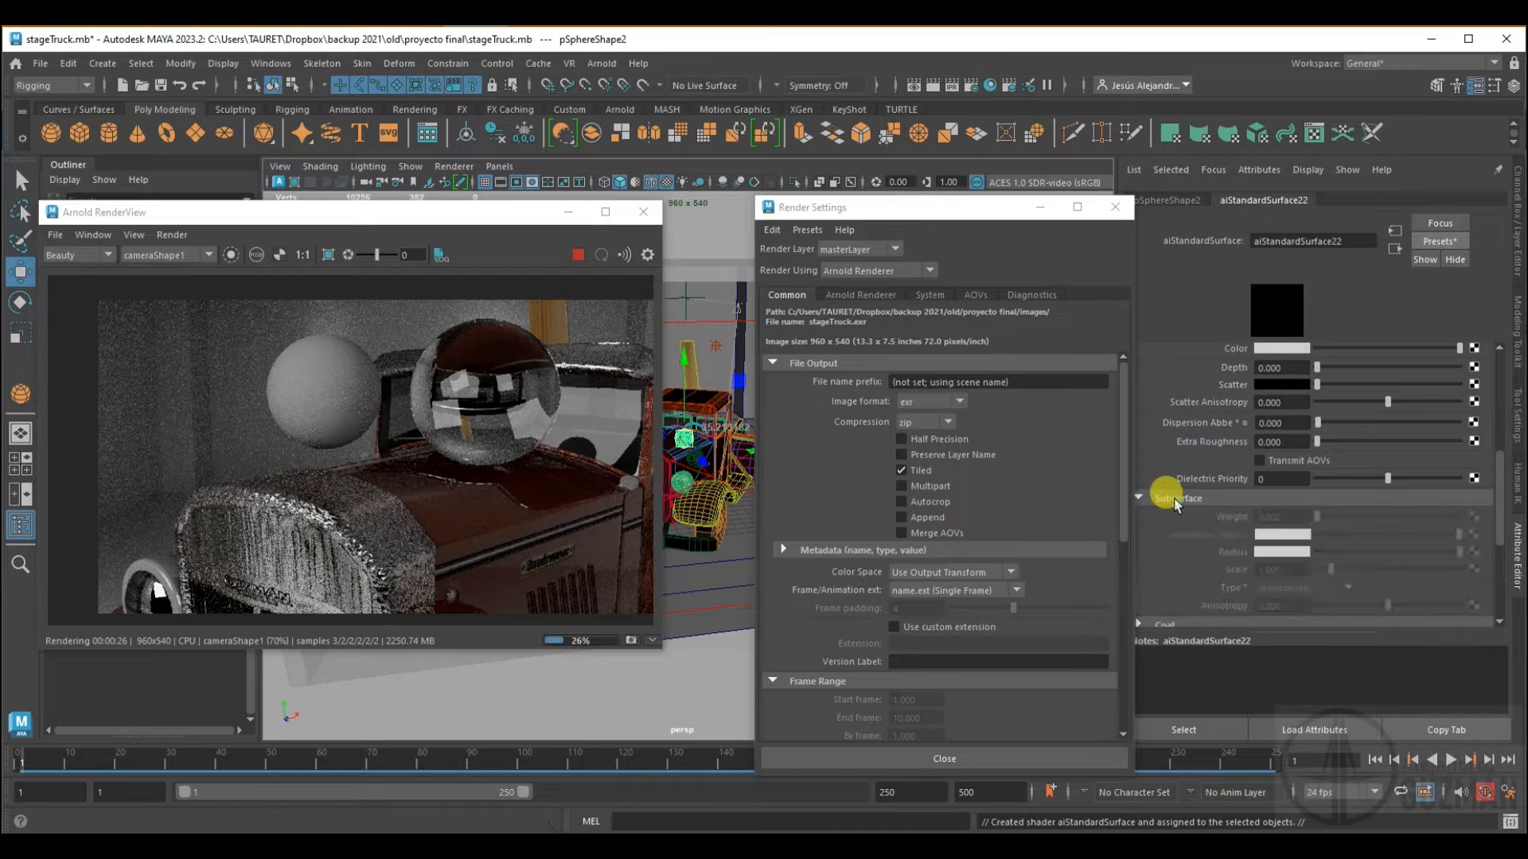
{"action": "left_click", "coordinate": [1171, 500]}
{"action": "scroll", "coordinate": [1173, 497], "scroll_direction": "up", "scroll_amount": 2}
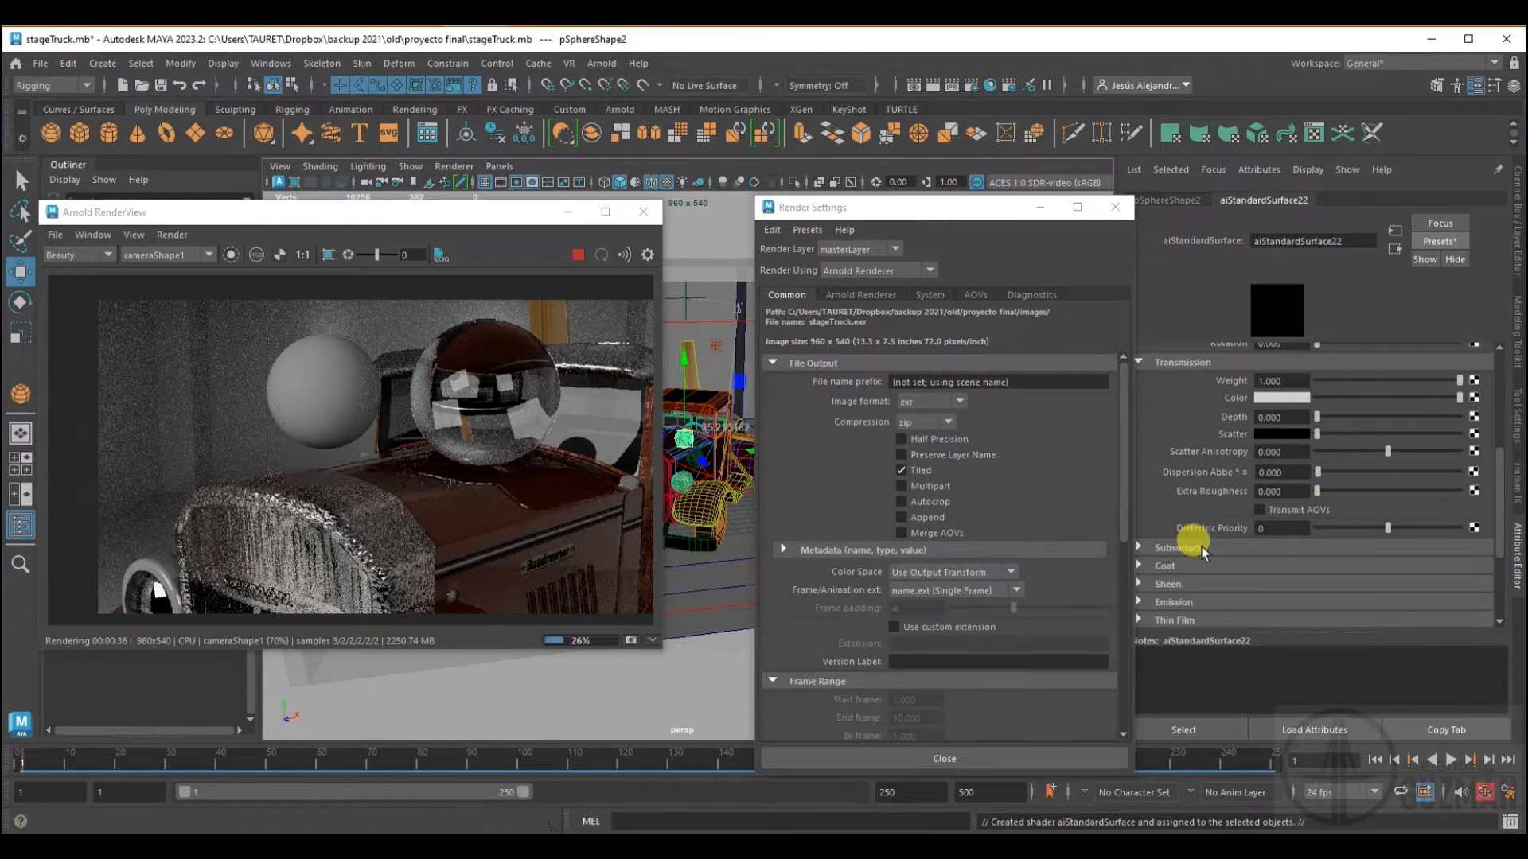
{"action": "scroll", "coordinate": [1201, 547], "scroll_direction": "down", "scroll_amount": 3}
{"action": "left_click", "coordinate": [1168, 527]}
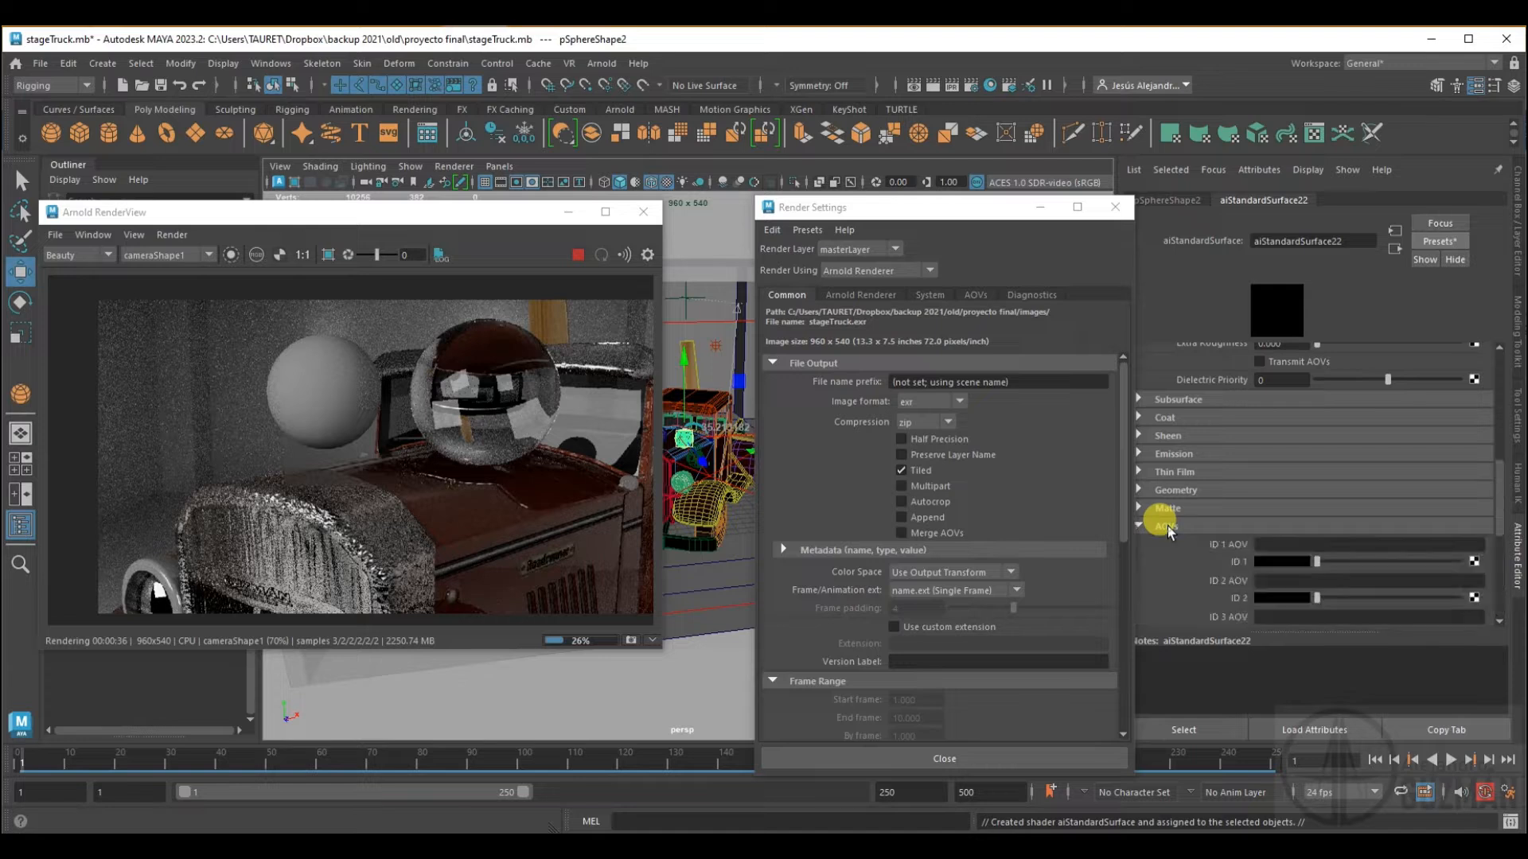
{"action": "scroll", "coordinate": [1168, 527], "scroll_direction": "down", "scroll_amount": 2}
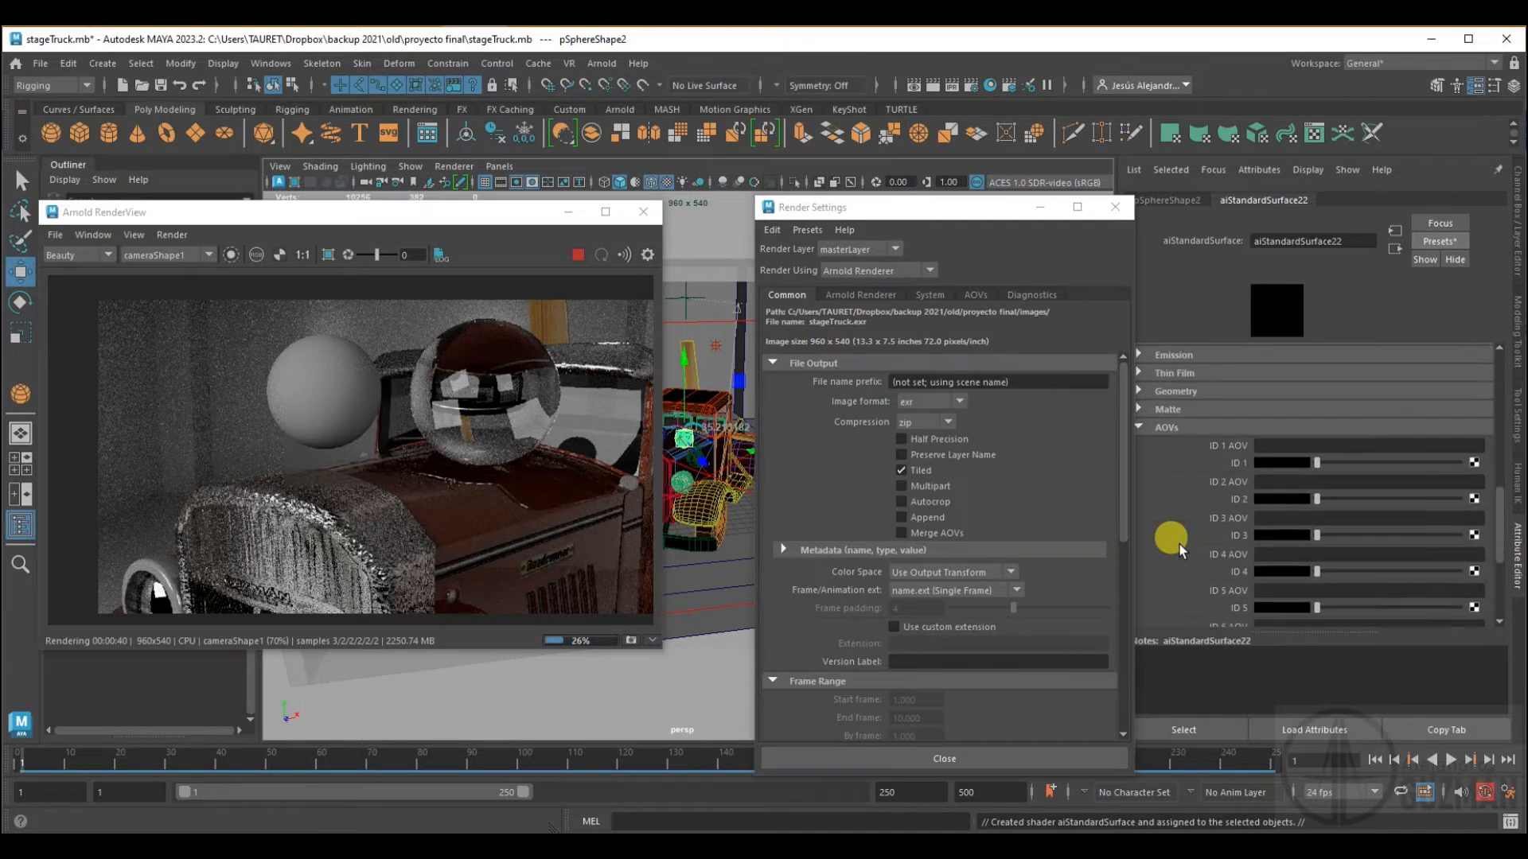
{"action": "left_click", "coordinate": [1168, 430]}
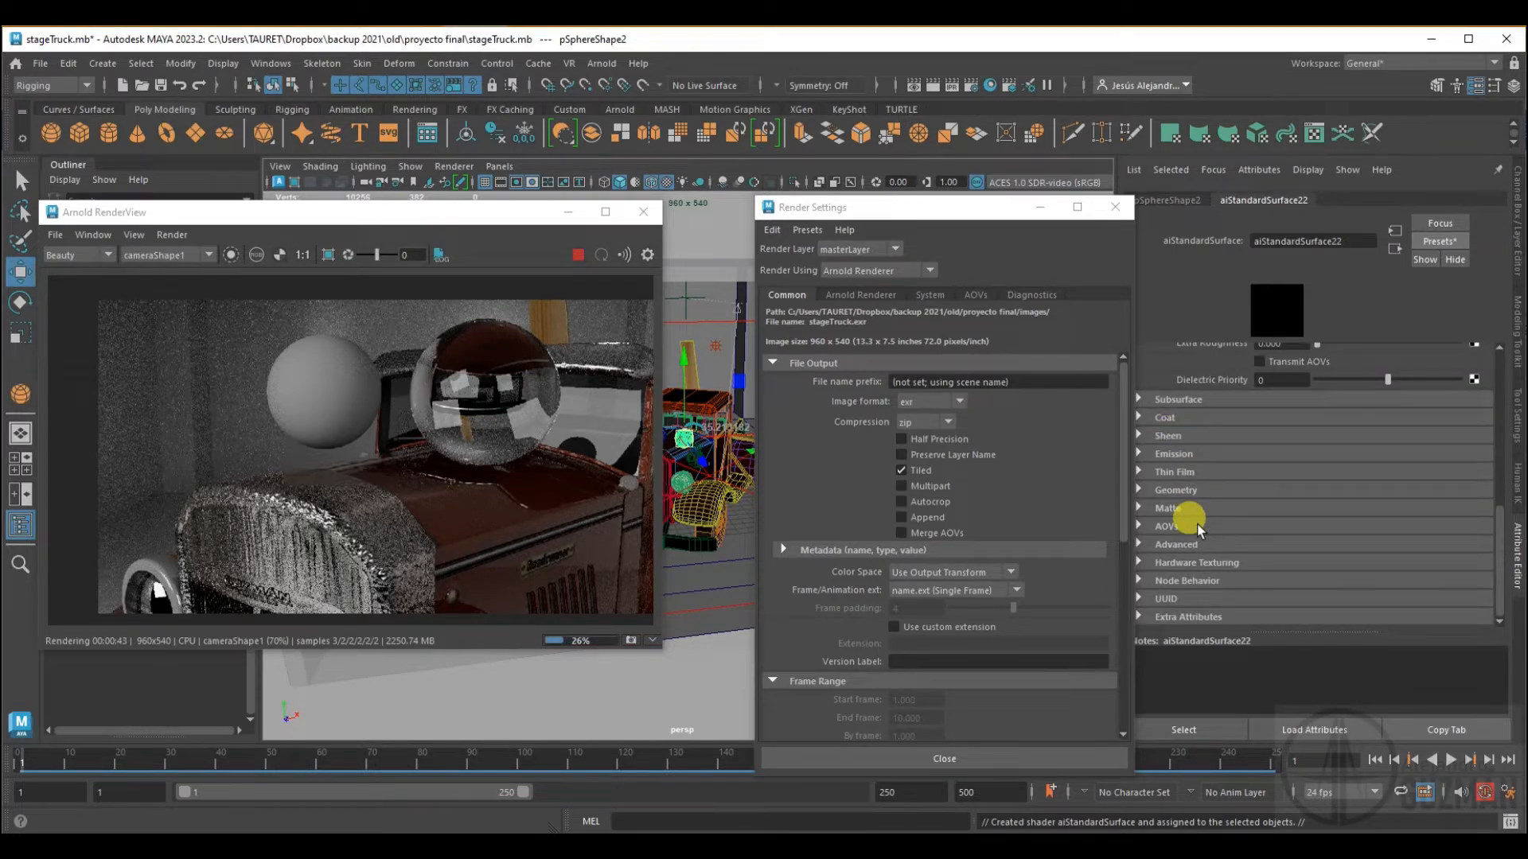
{"action": "scroll", "coordinate": [1199, 531], "scroll_direction": "up", "scroll_amount": 6}
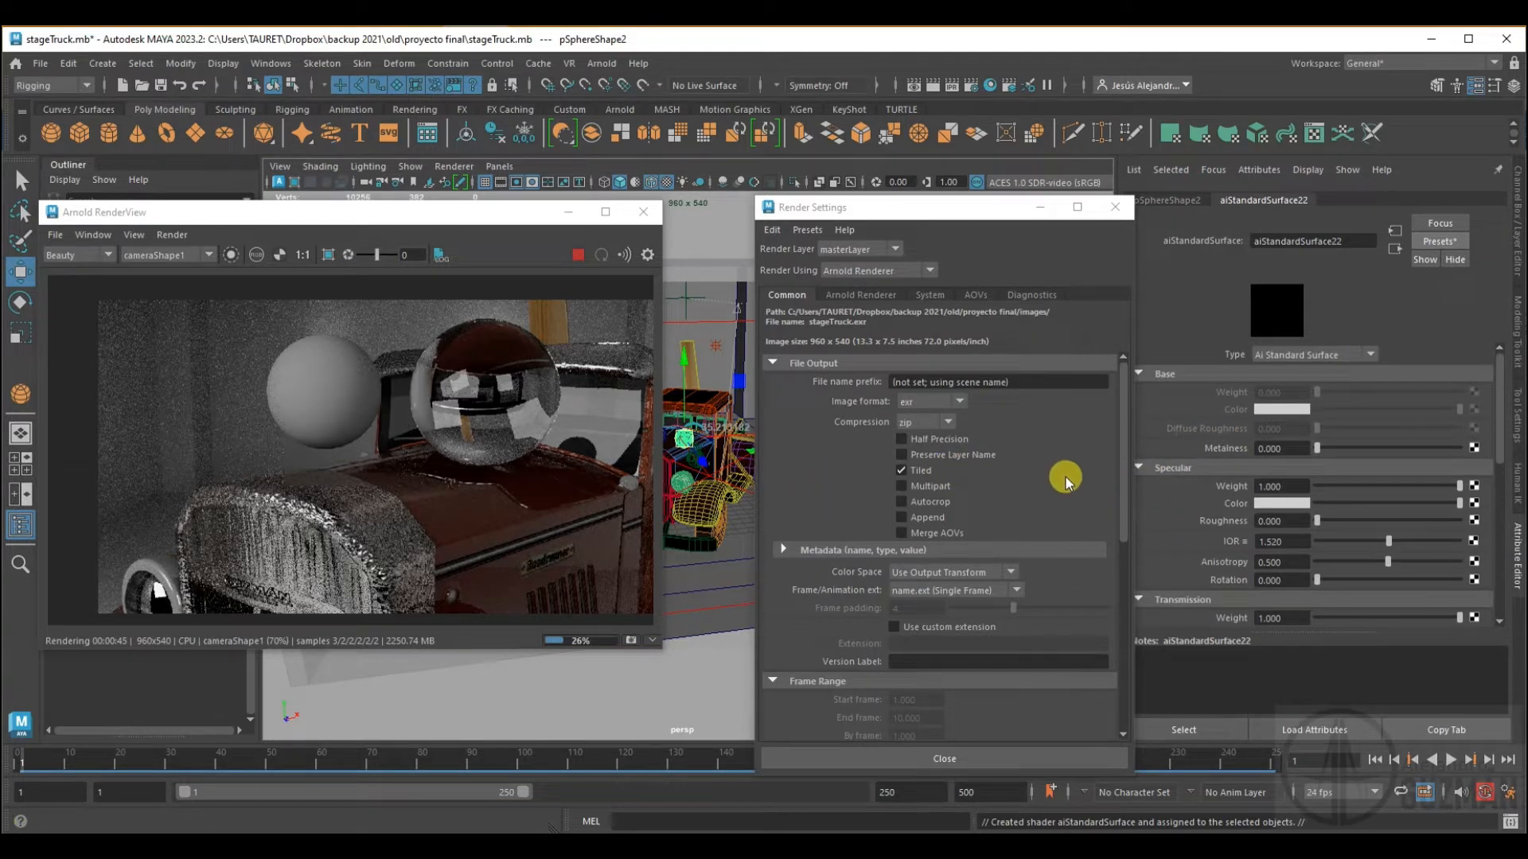
- Assign a new Arnold aiStandardSurface material to the smaller sphere
{"action": "left_click", "coordinate": [359, 415]}
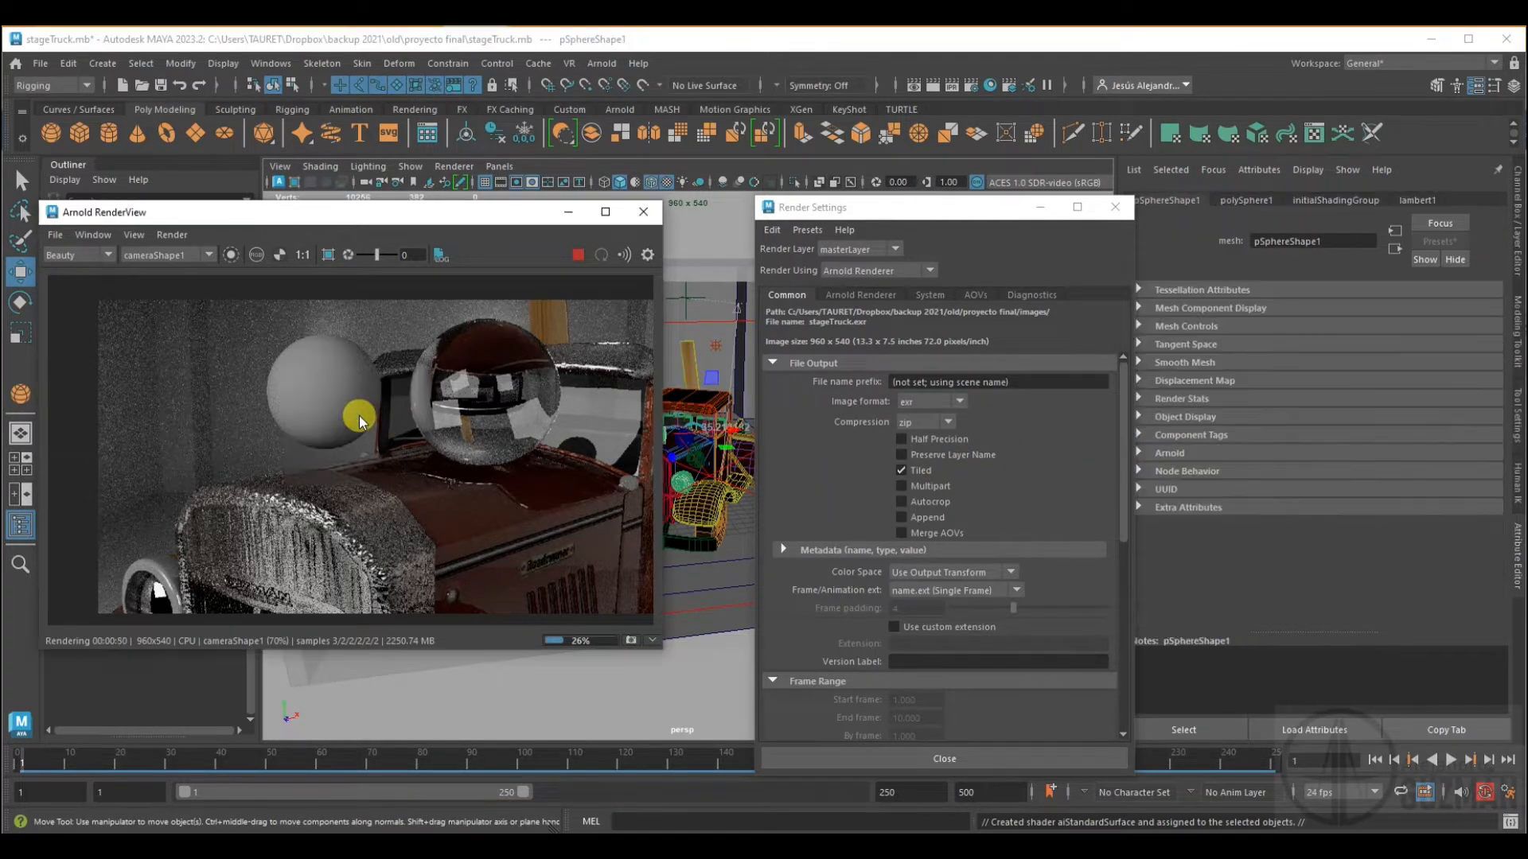
{"action": "left_click_drag", "start_coordinate": [534, 225], "coordinate": [457, 225]}
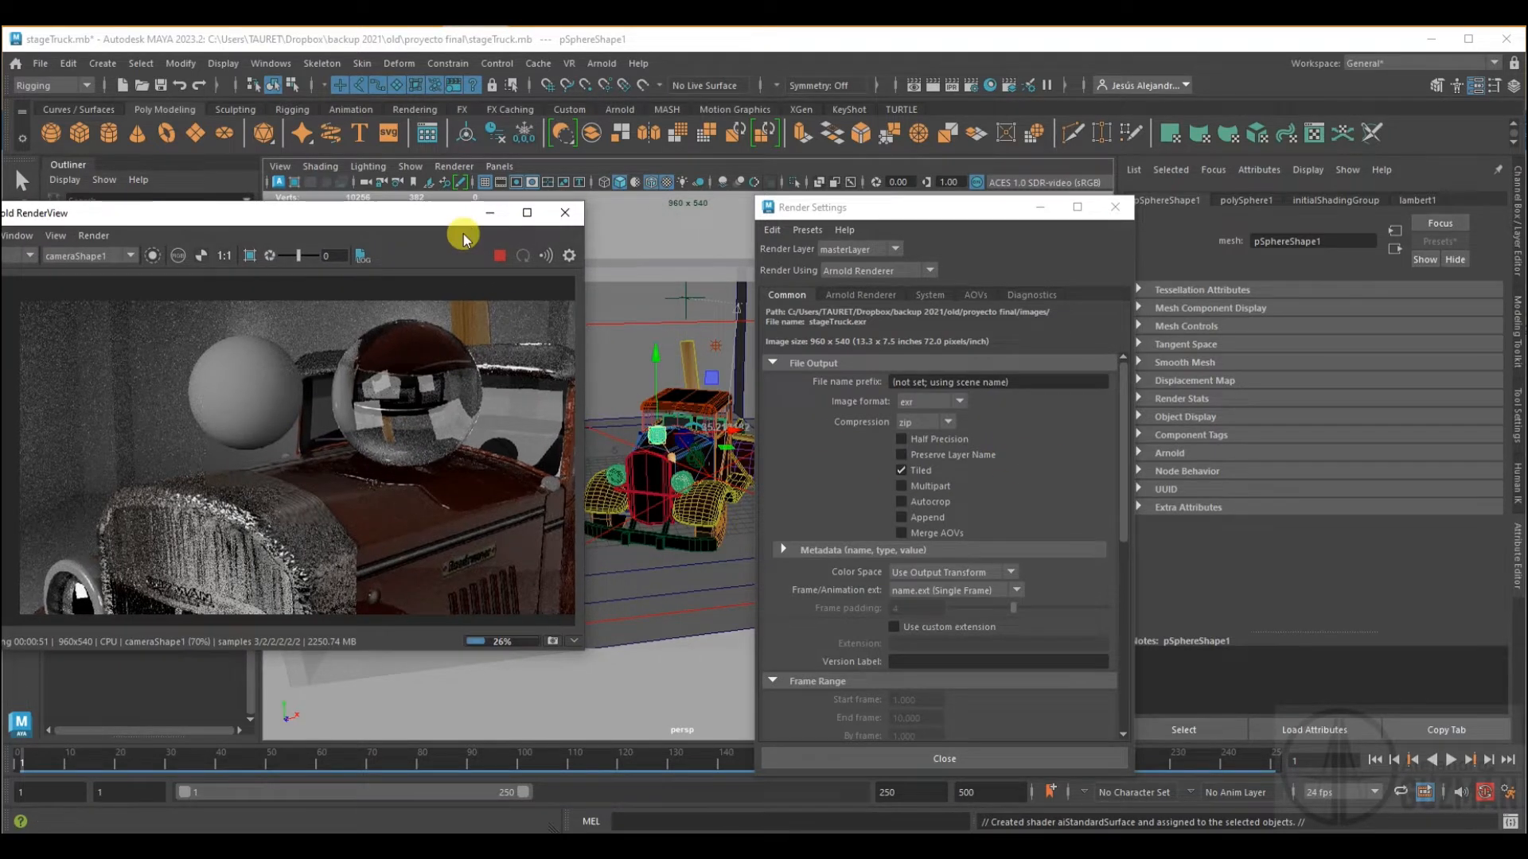
{"action": "right_click", "coordinate": [652, 442]}
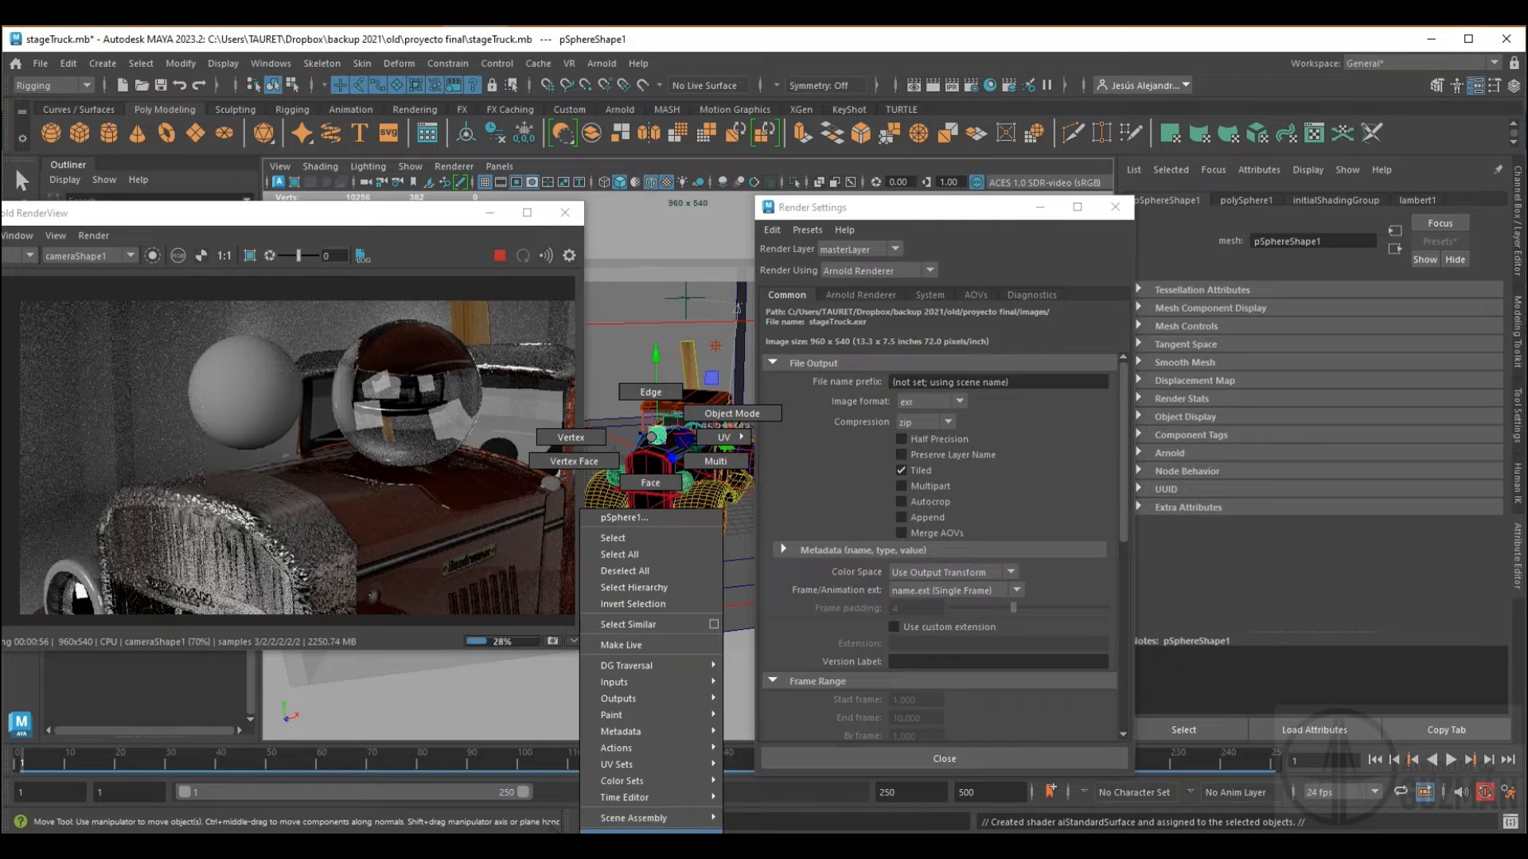
{"action": "left_click", "coordinate": [628, 831]}
{"action": "left_click", "coordinate": [1071, 274]}
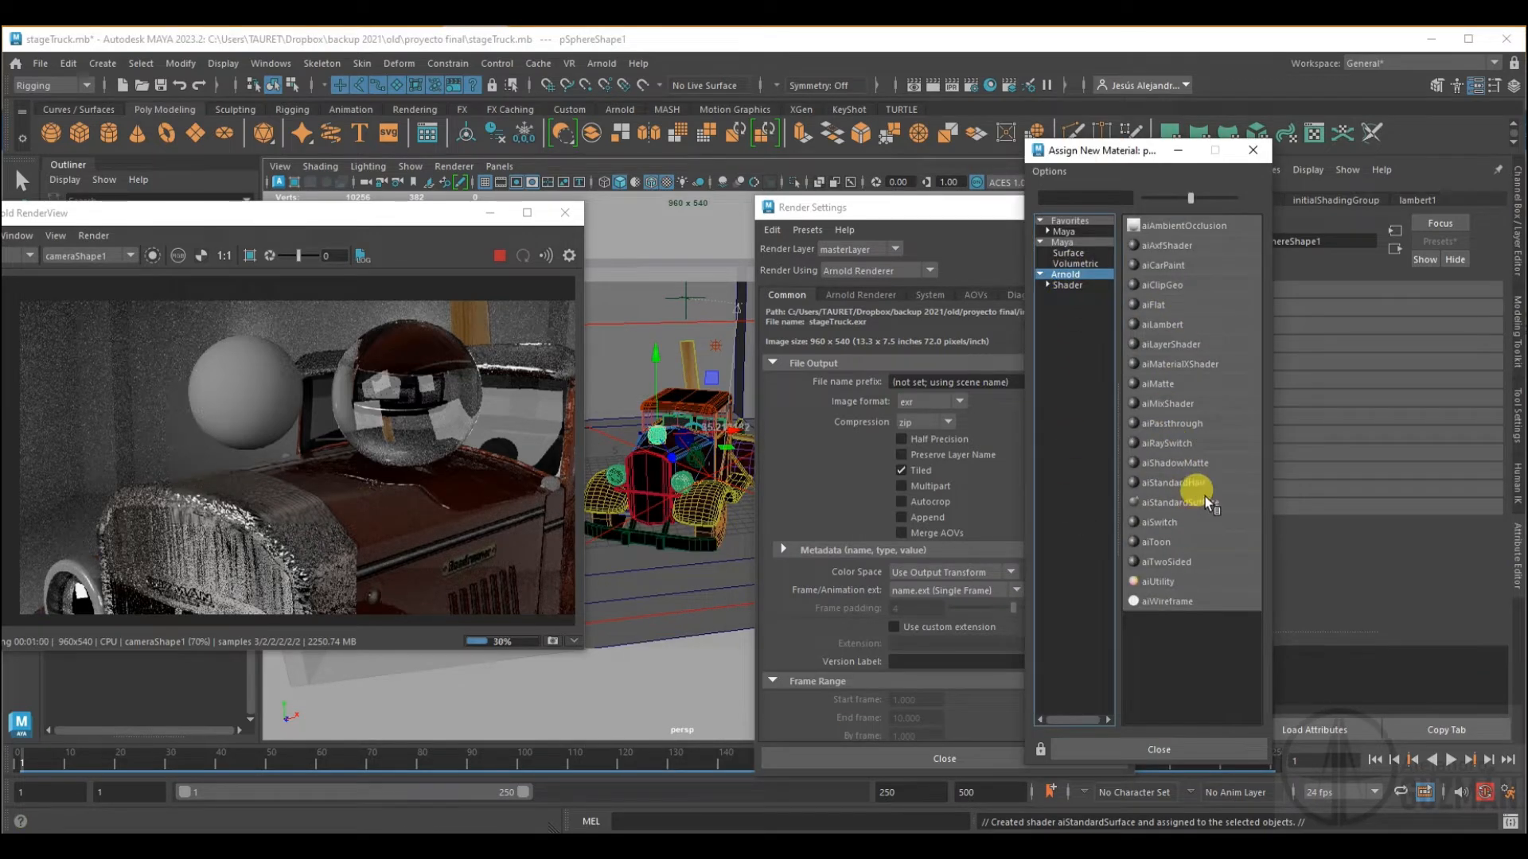
{"action": "left_click", "coordinate": [1205, 500]}
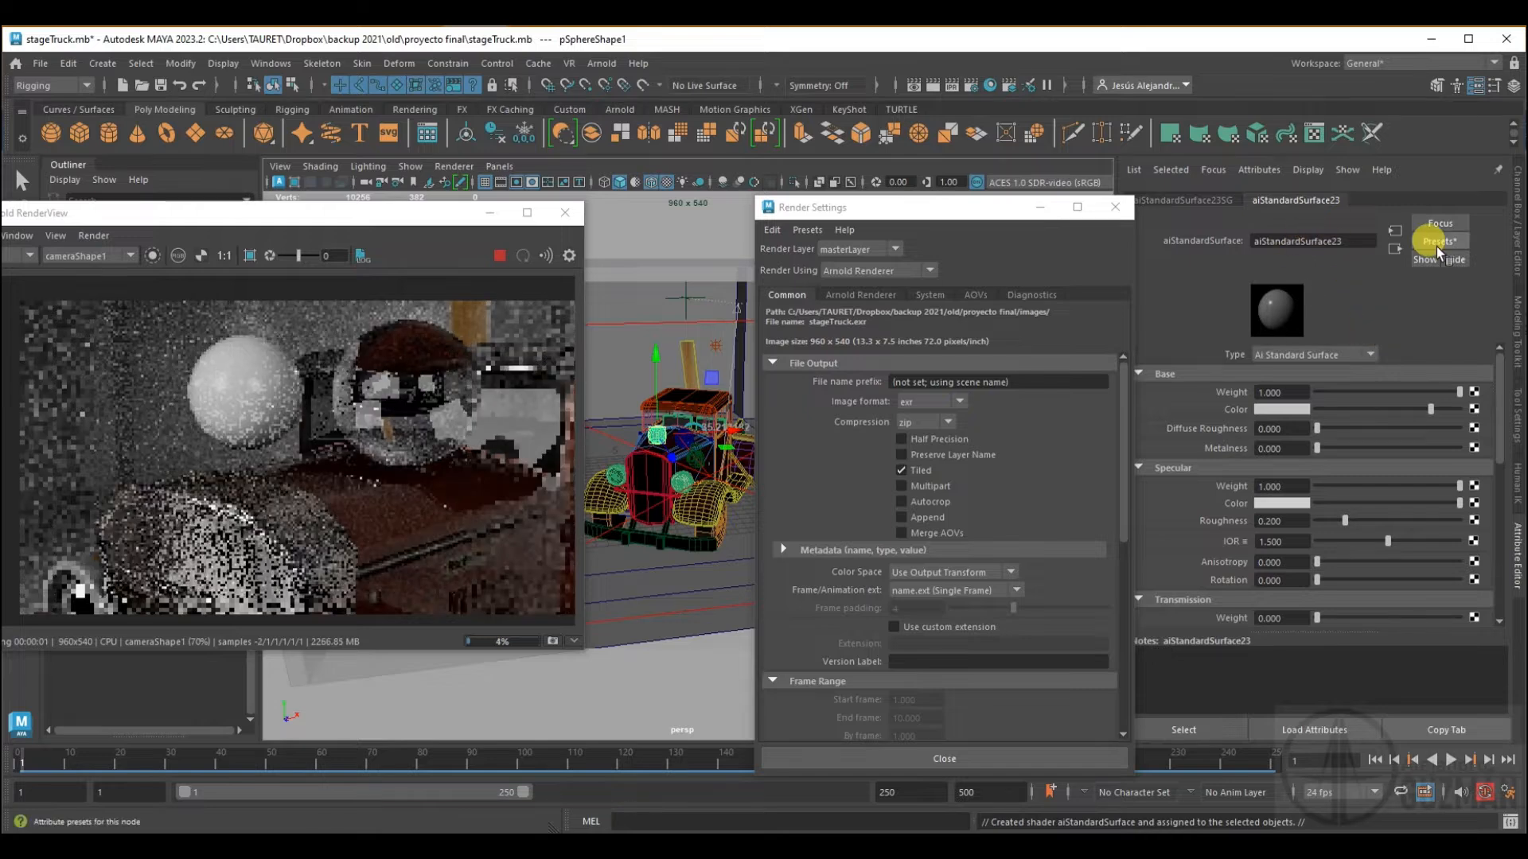
- Replace the smaller sphere's material settings with the Chrome preset
{"action": "left_click", "coordinate": [1439, 243]}
{"action": "mouse_move", "coordinate": [1424, 428]}
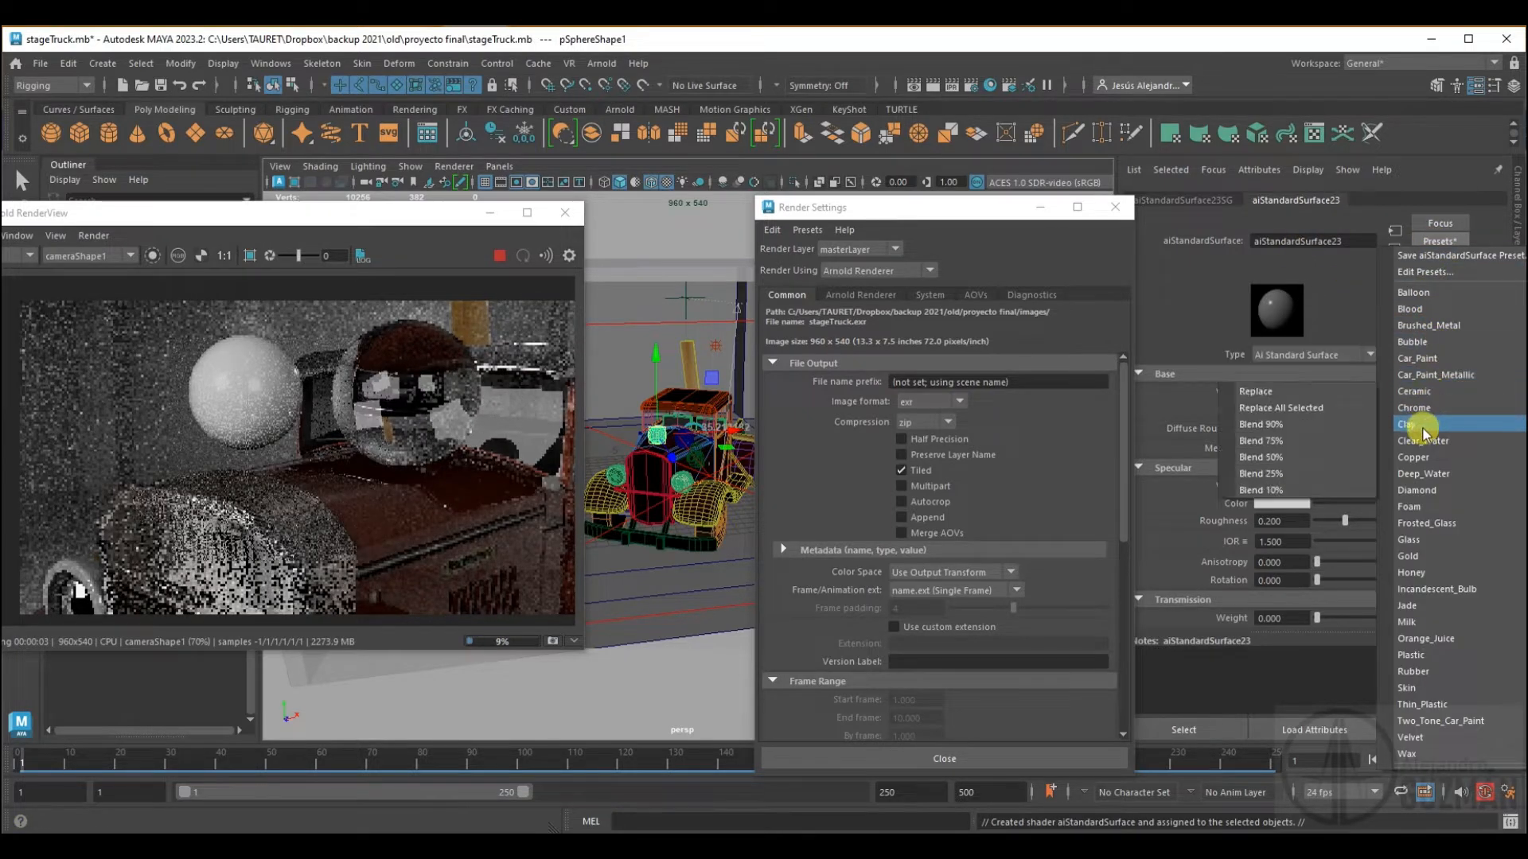
{"action": "left_click", "coordinate": [1274, 378]}
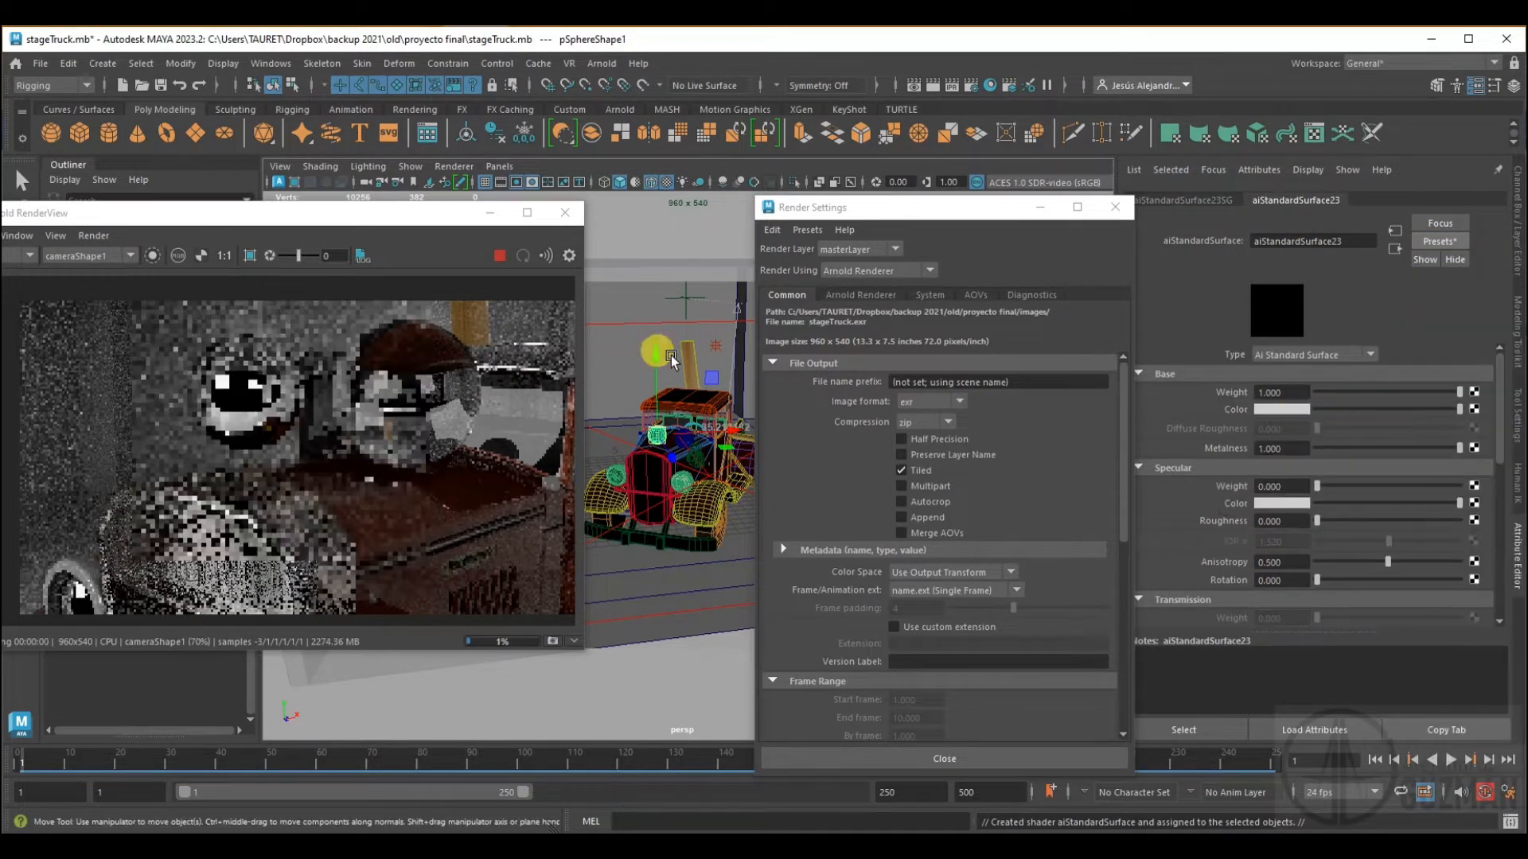
- Arrange the render view and Render Settings windows side by side and start the file name prefix with <Scene>/<RenderLayer>/
{"action": "left_click_drag", "start_coordinate": [410, 215], "coordinate": [535, 226]}
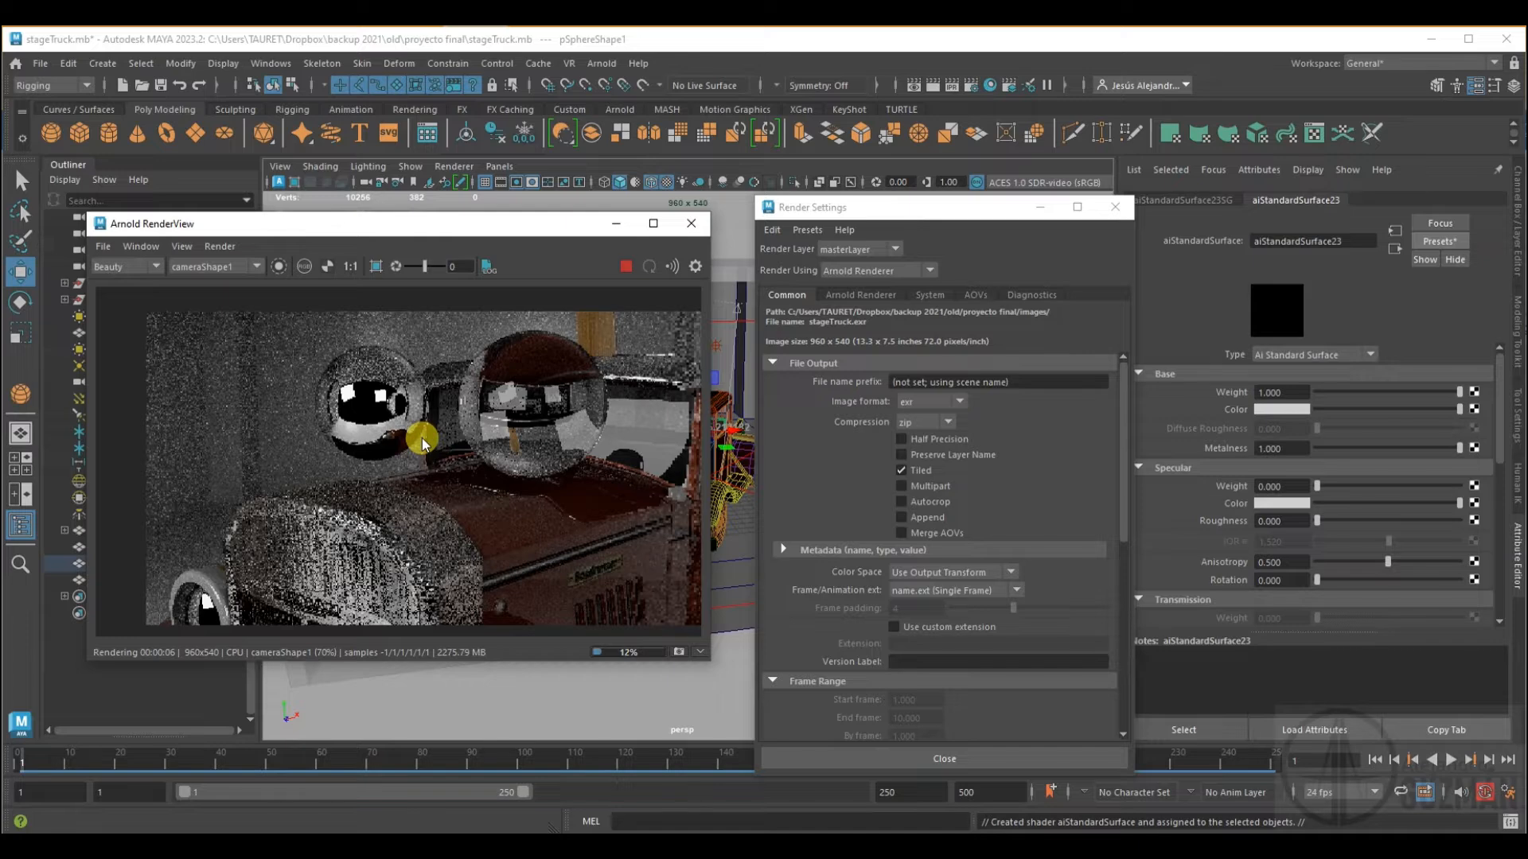
{"action": "left_click_drag", "start_coordinate": [869, 213], "coordinate": [891, 141]}
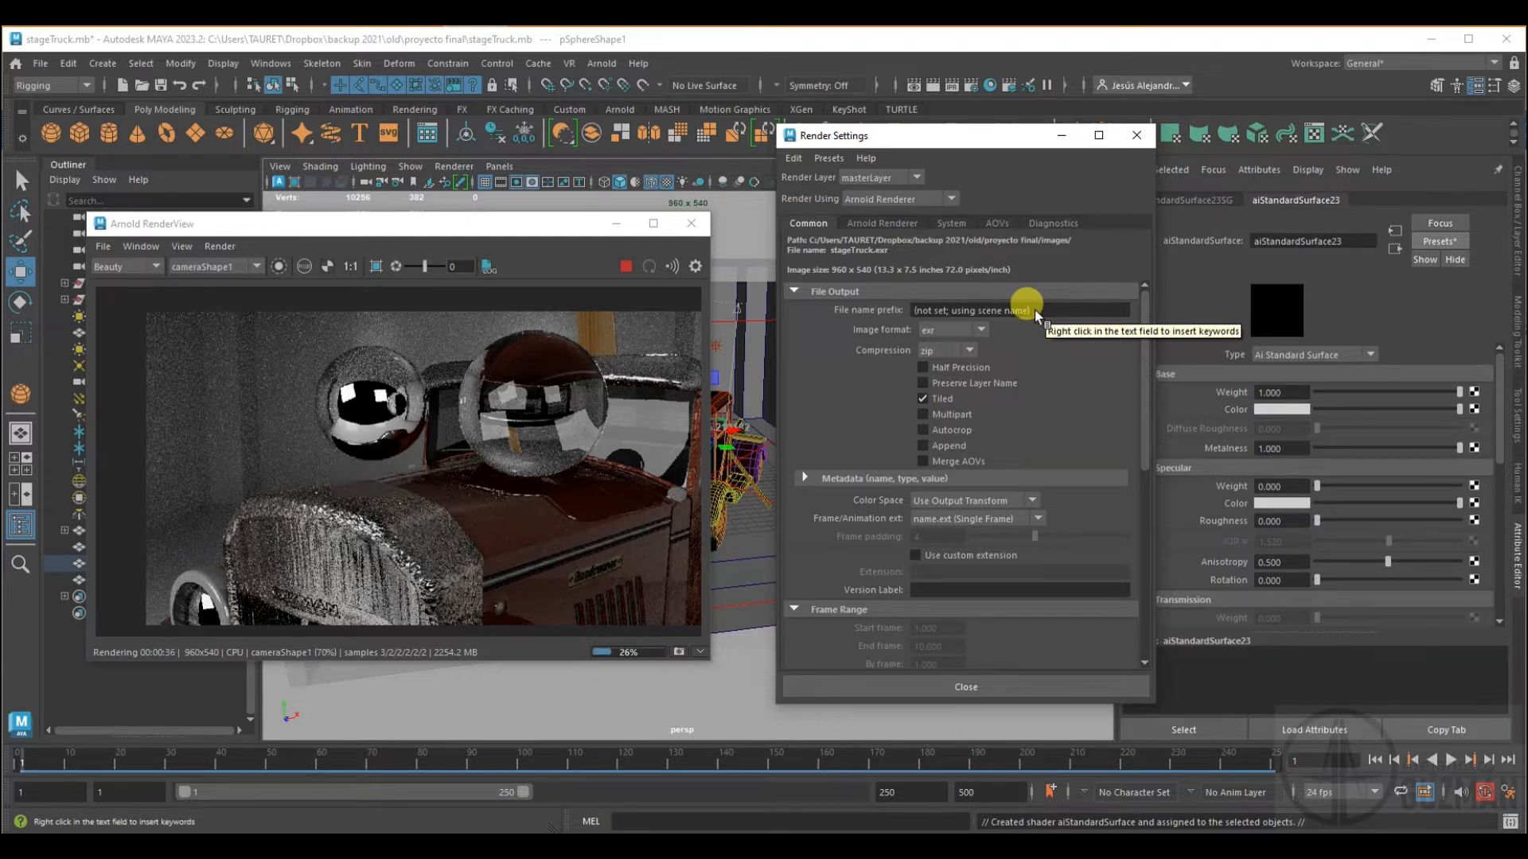
{"action": "right_click", "coordinate": [1037, 315]}
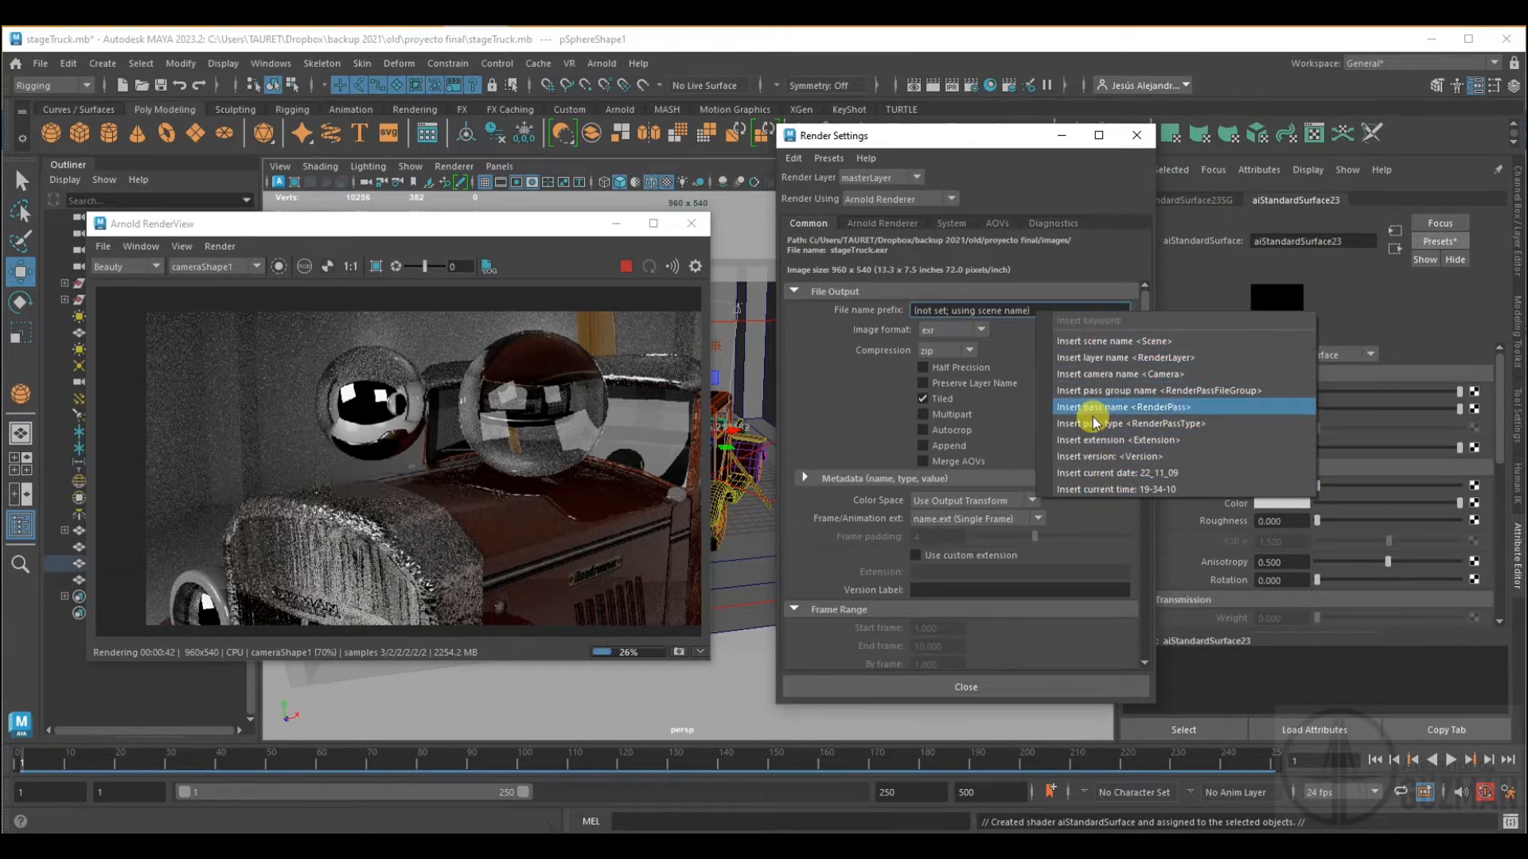
{"action": "left_click", "coordinate": [1096, 345]}
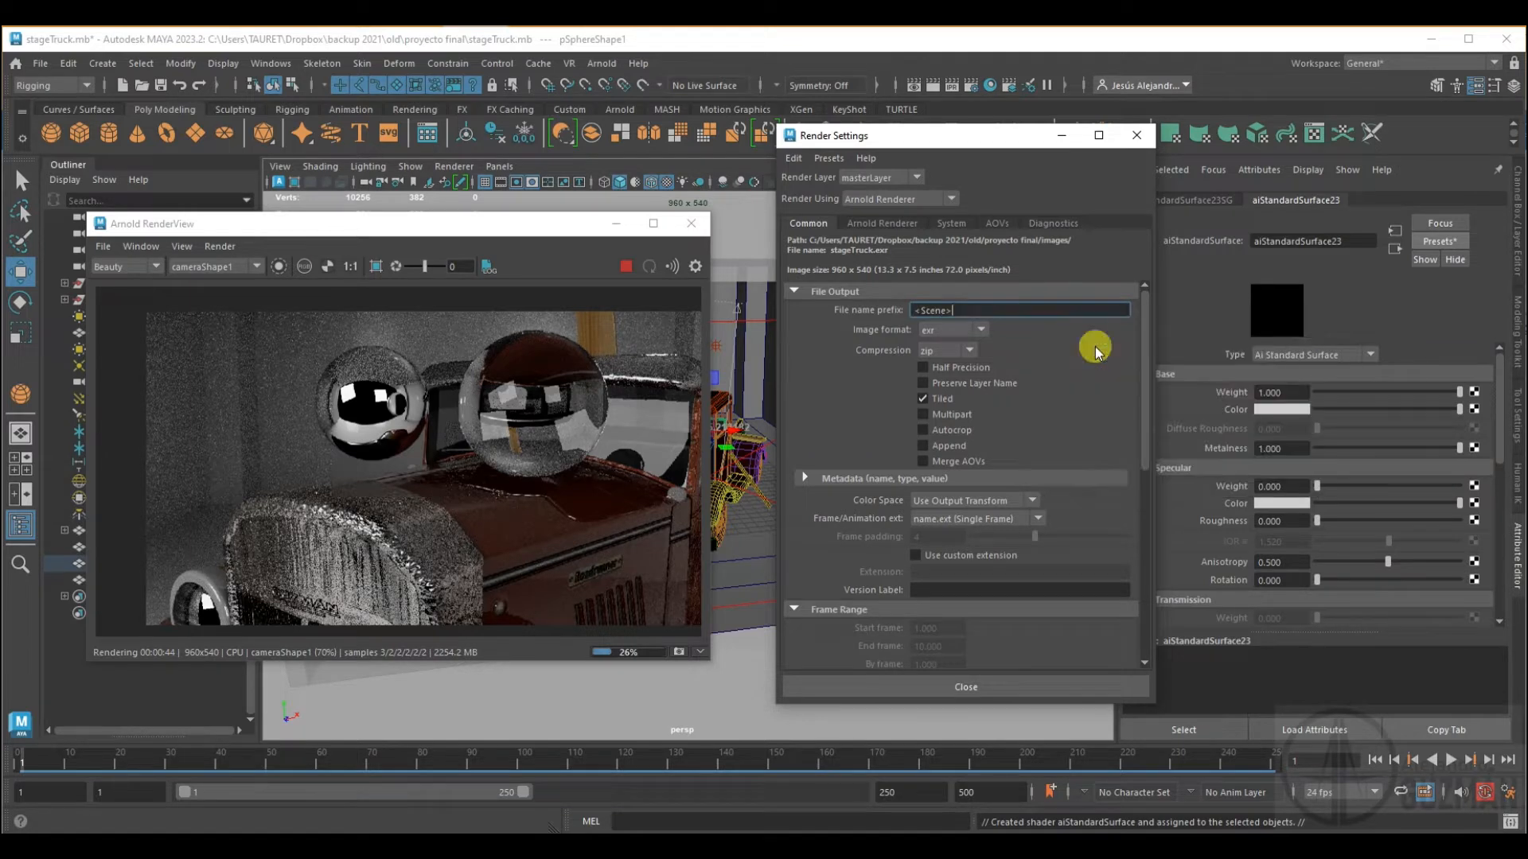
{"action": "left_click", "coordinate": [933, 311]}
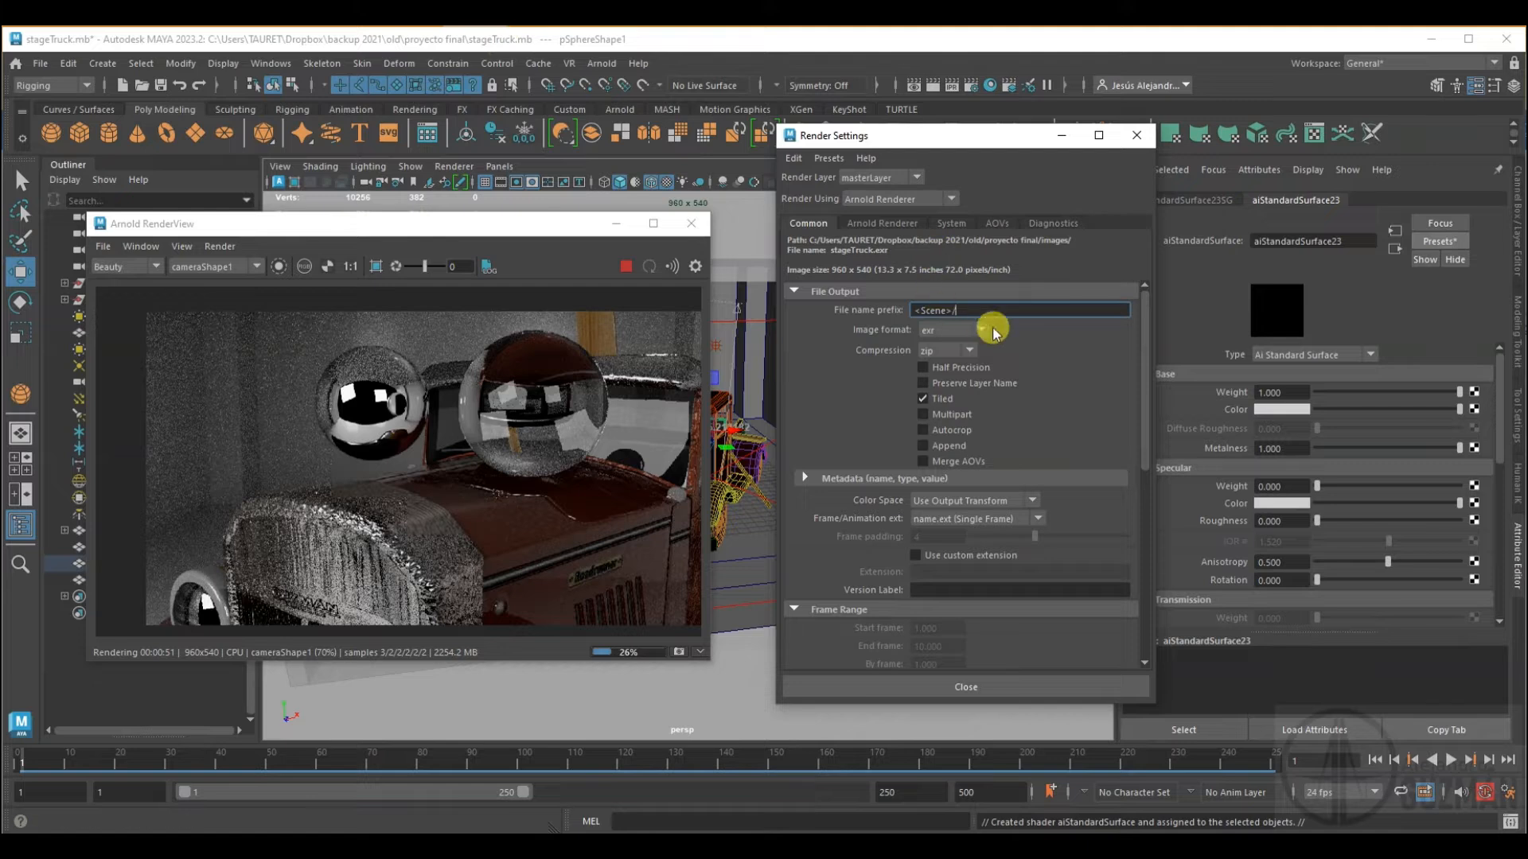
{"action": "right_click", "coordinate": [982, 311]}
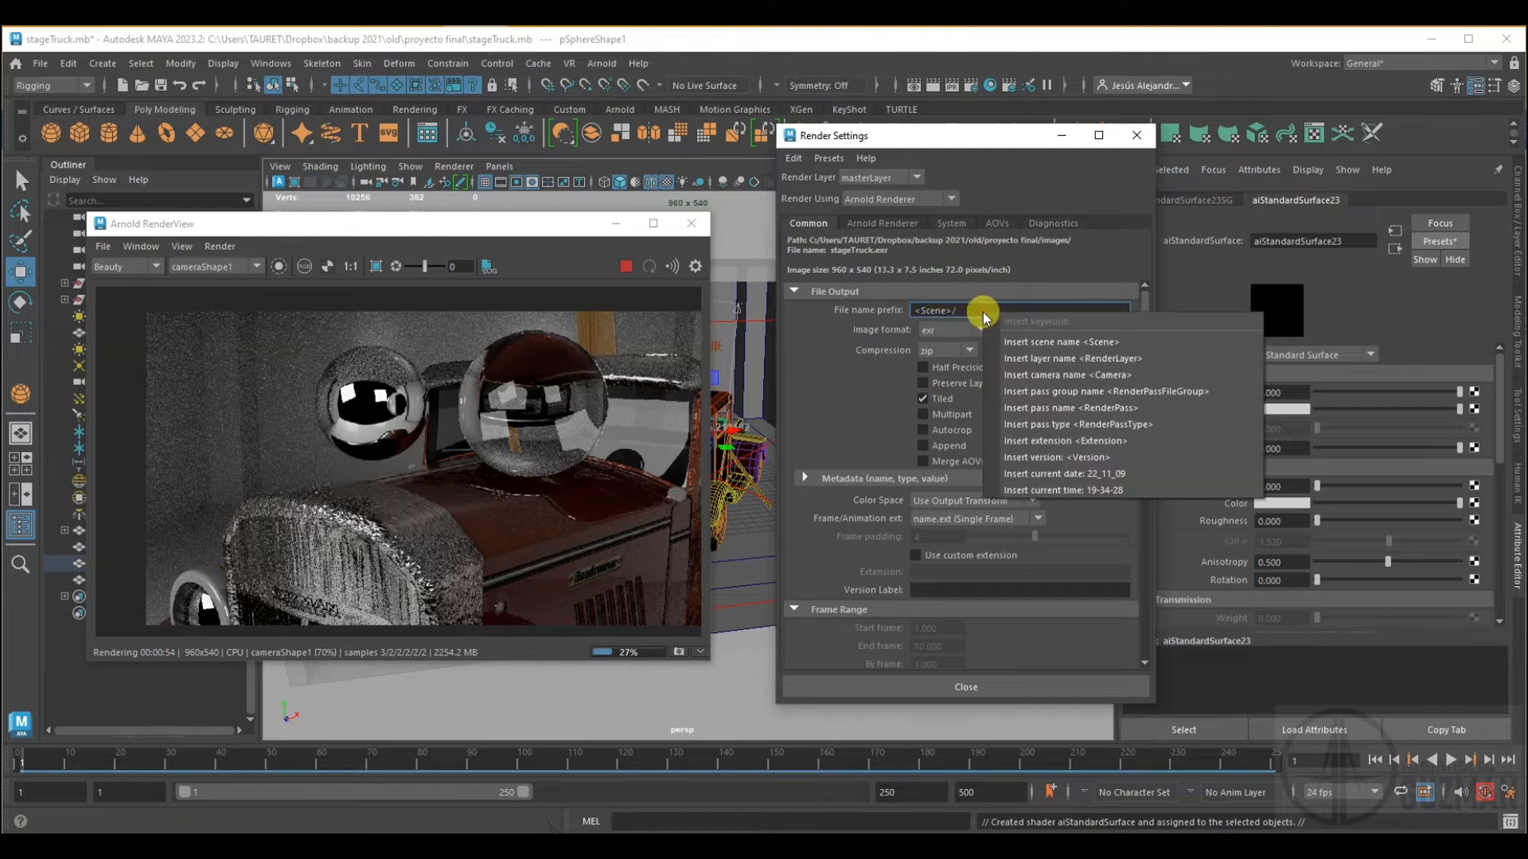
{"action": "left_click", "coordinate": [1039, 359]}
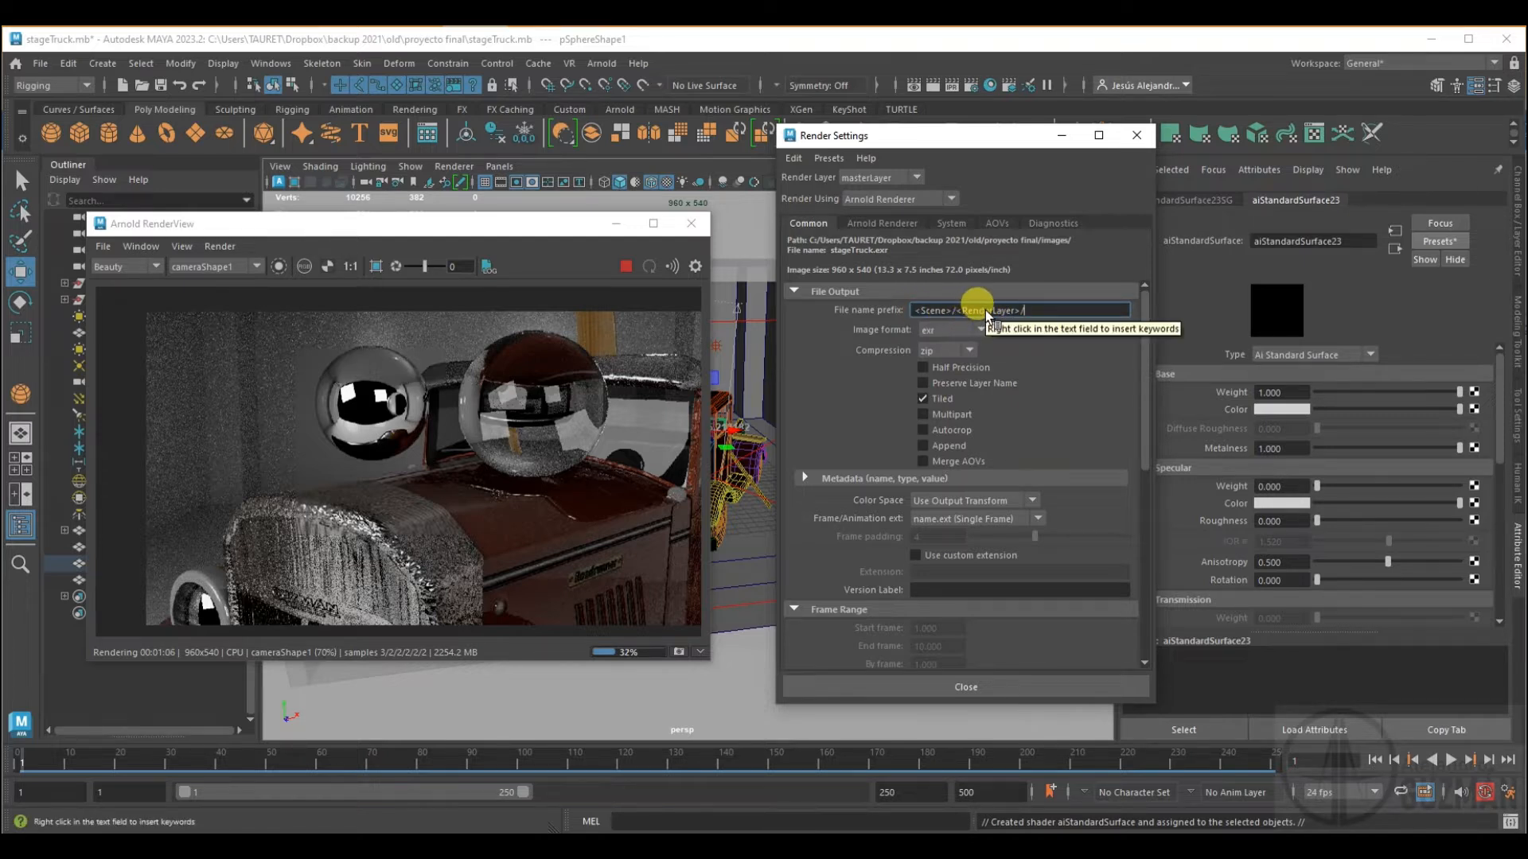
- Append <Scene>_<RenderLayer> to the file name prefix and widen the Render Settings window to fit the whole prefix
{"action": "right_click", "coordinate": [1042, 319]}
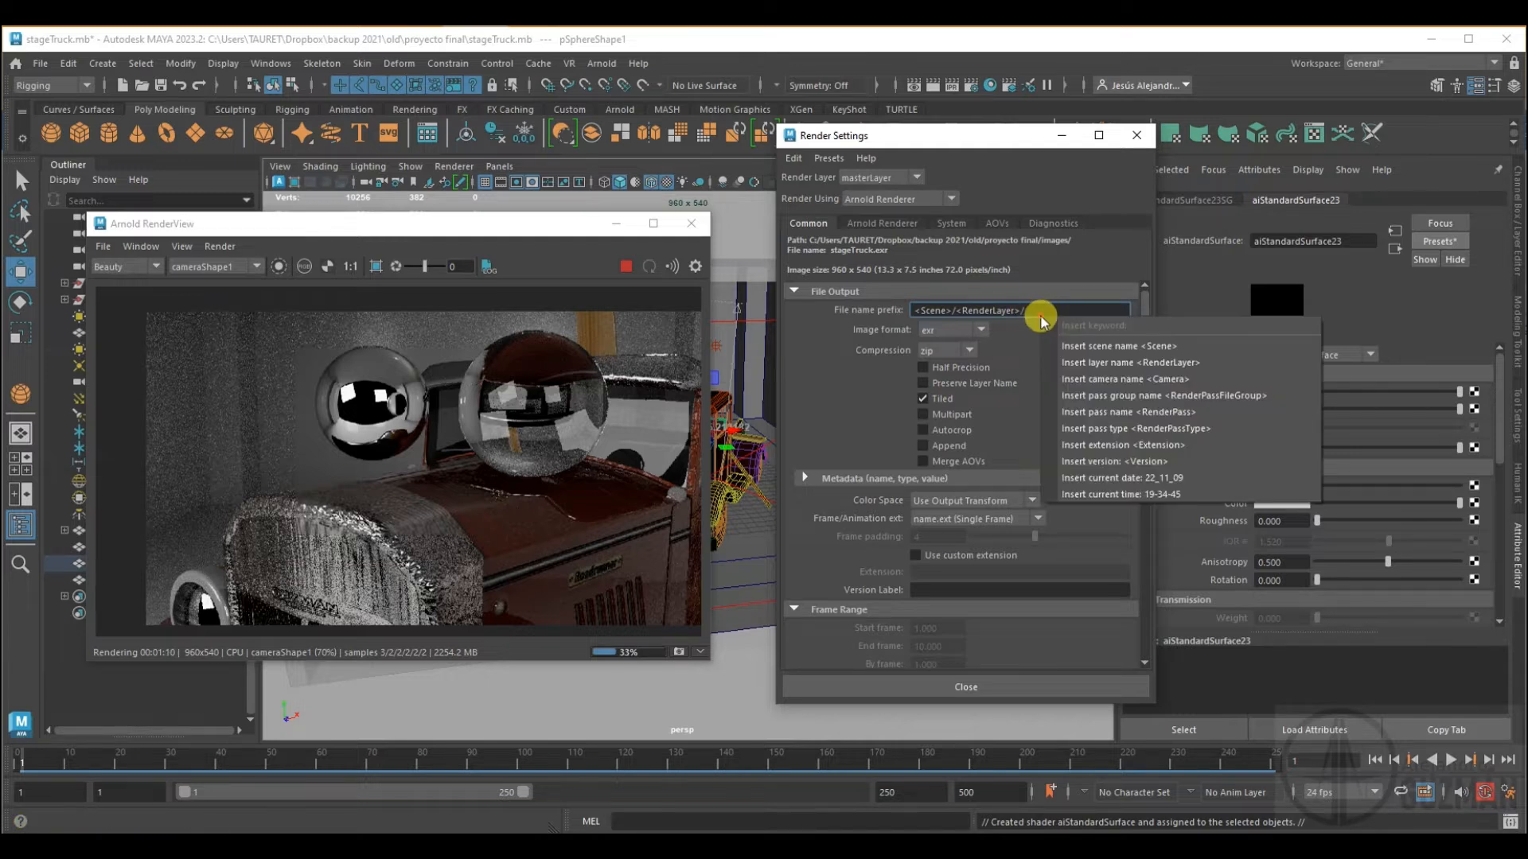
{"action": "left_click", "coordinate": [1089, 347]}
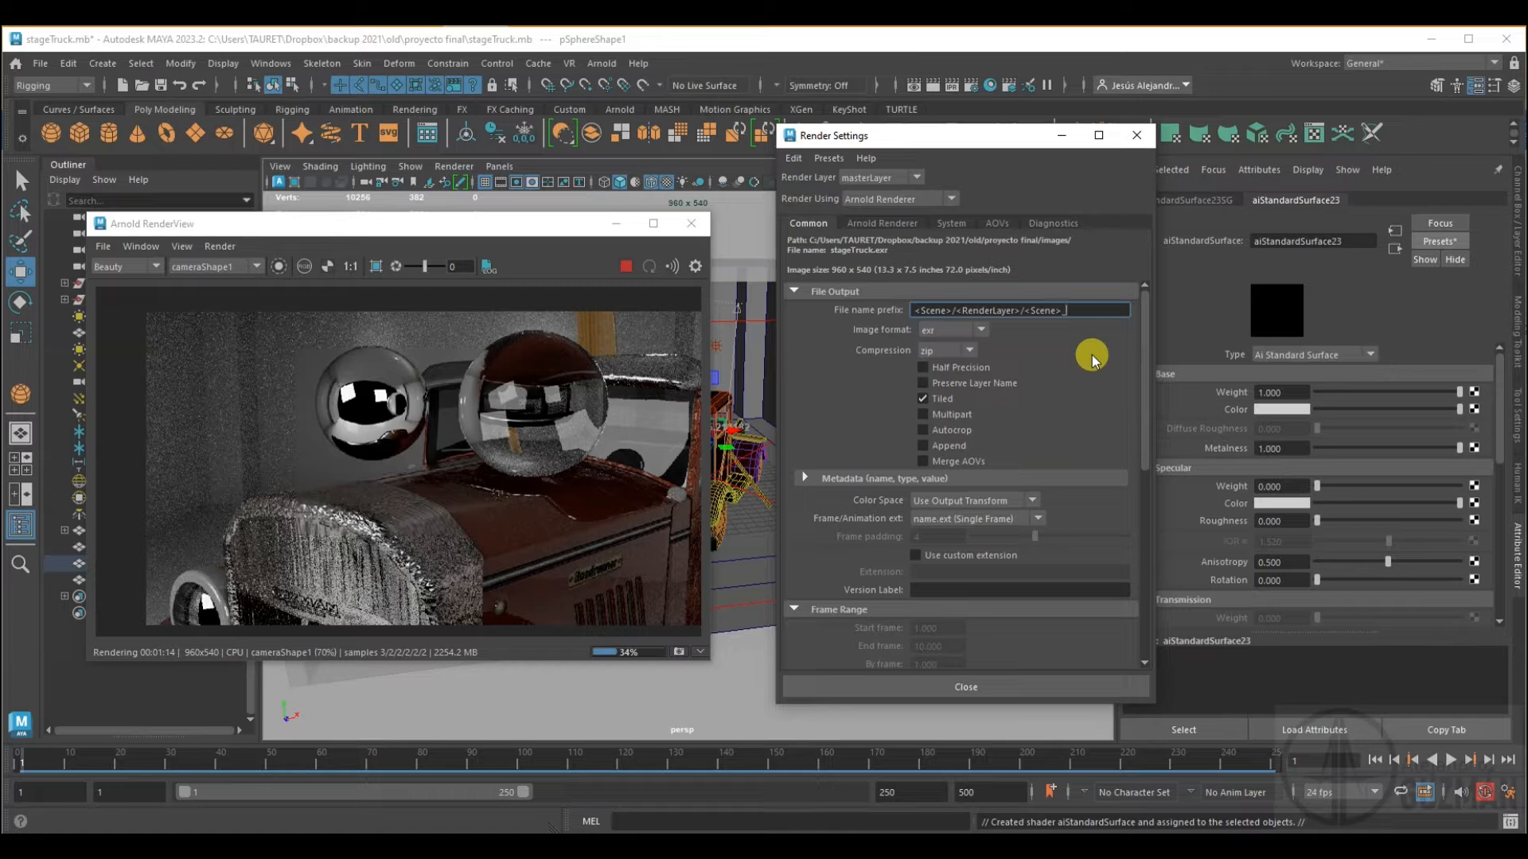
{"action": "right_click", "coordinate": [1096, 313]}
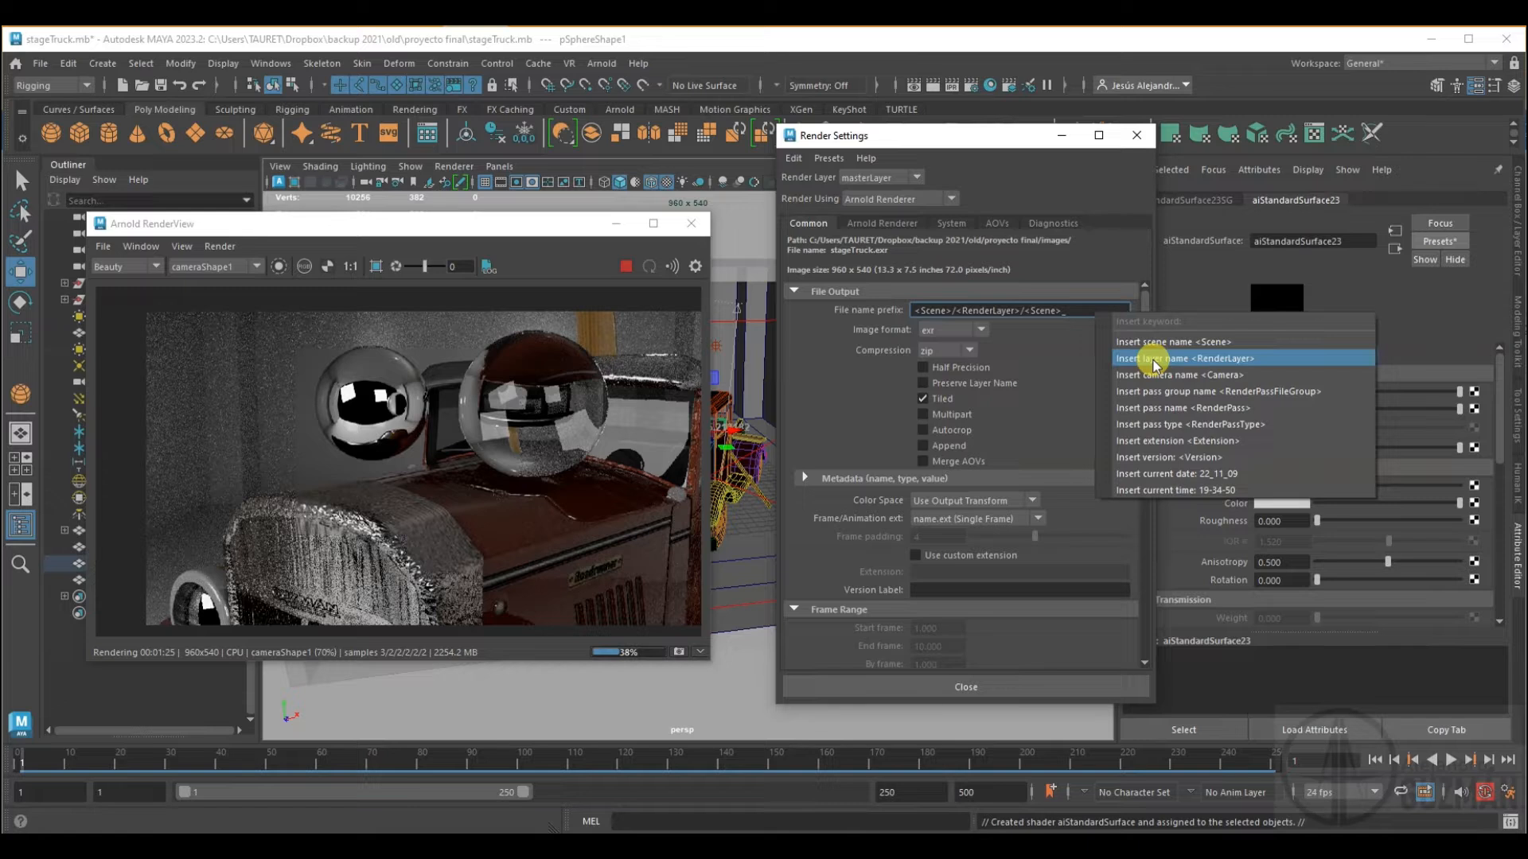
{"action": "left_click", "coordinate": [1153, 360]}
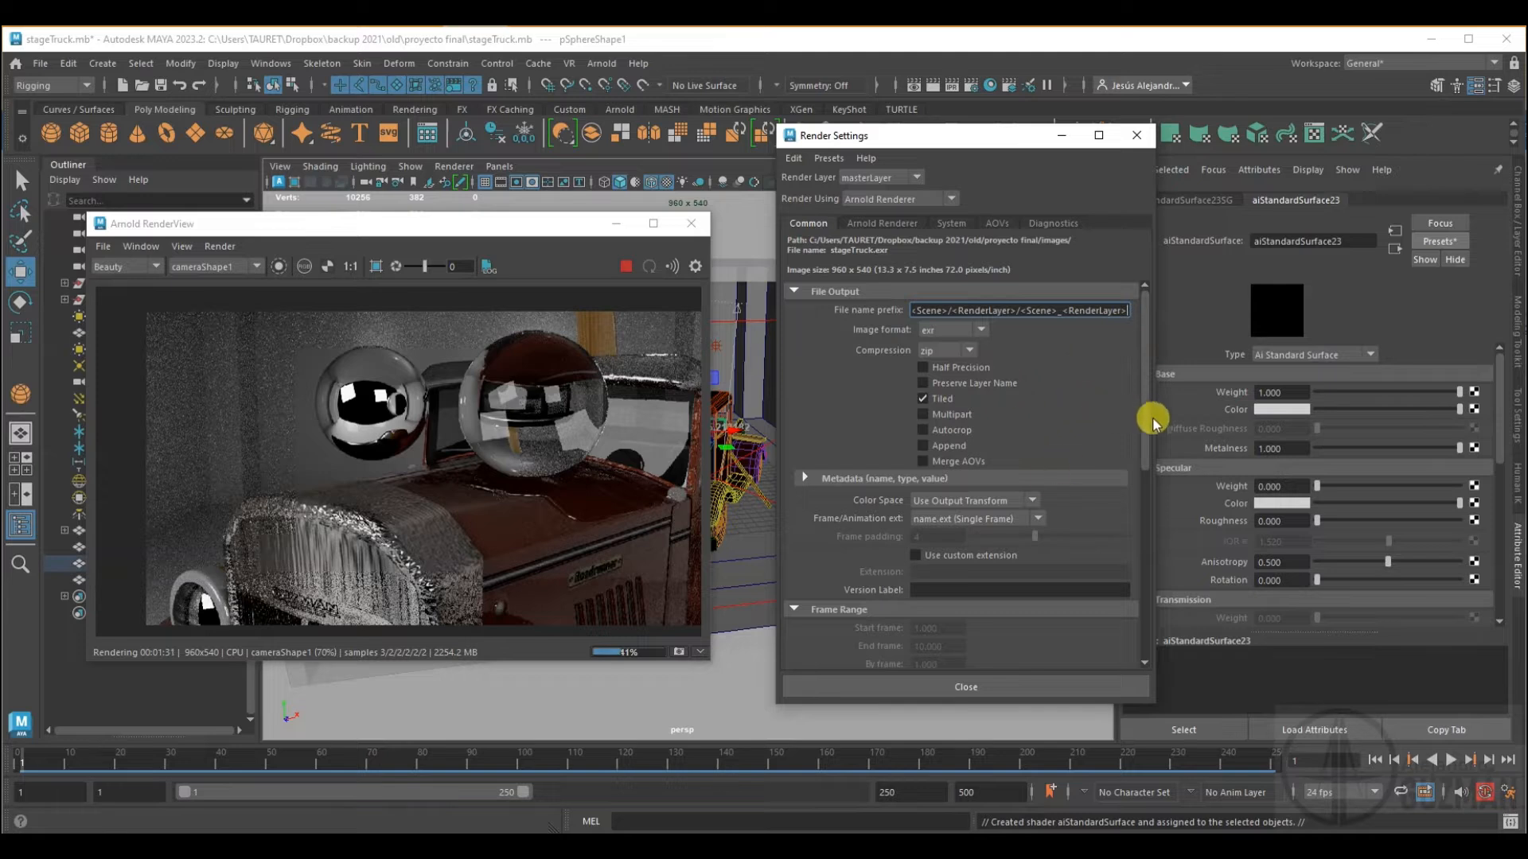
{"action": "left_click_drag", "start_coordinate": [1155, 416], "coordinate": [1266, 415]}
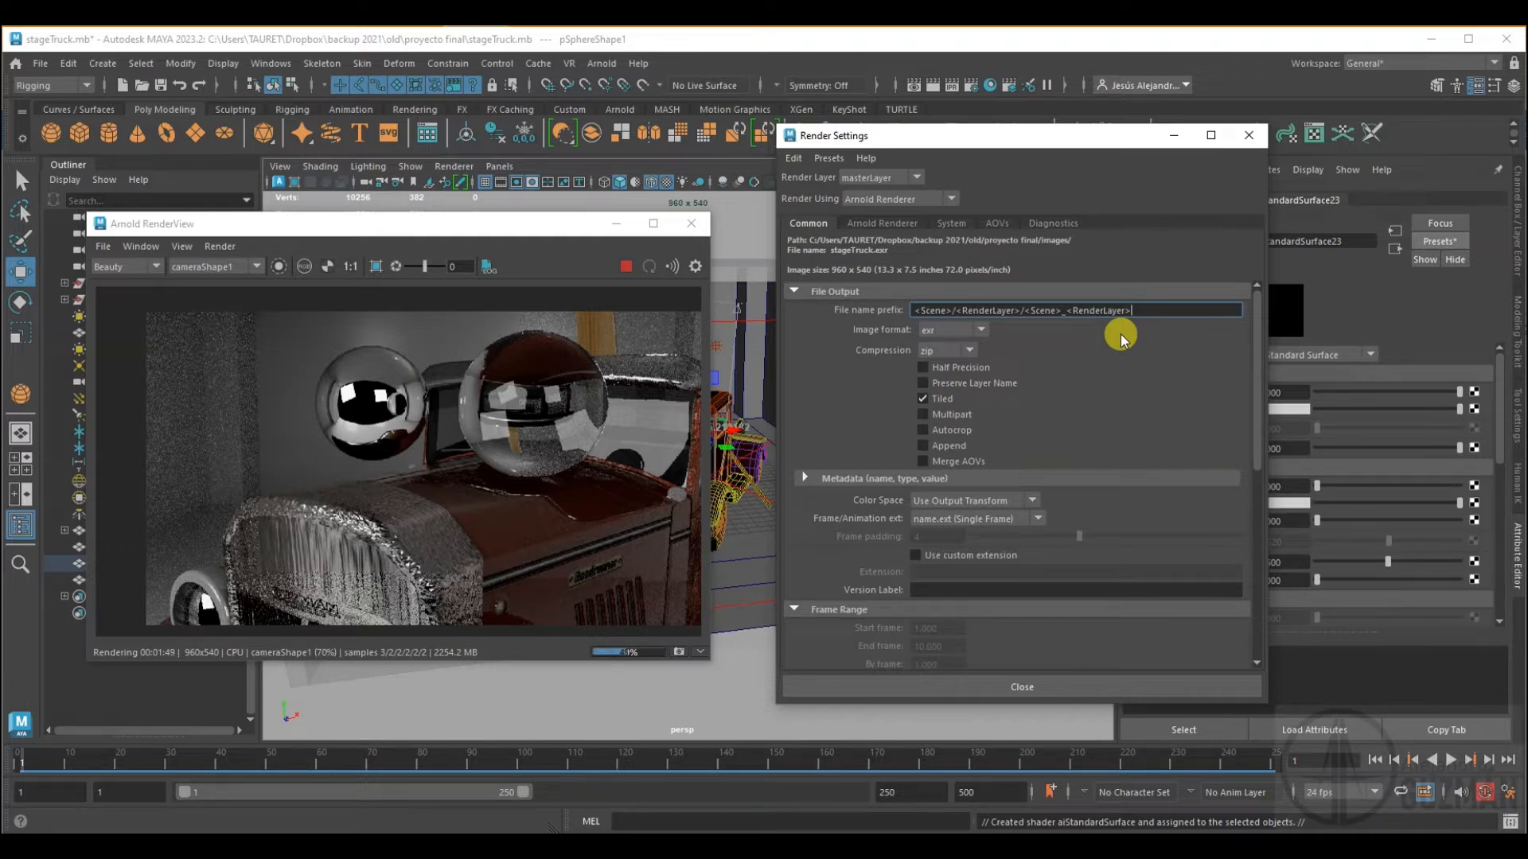
- Review the image format and compression options, choosing exr as the image format
{"action": "left_click", "coordinate": [974, 328]}
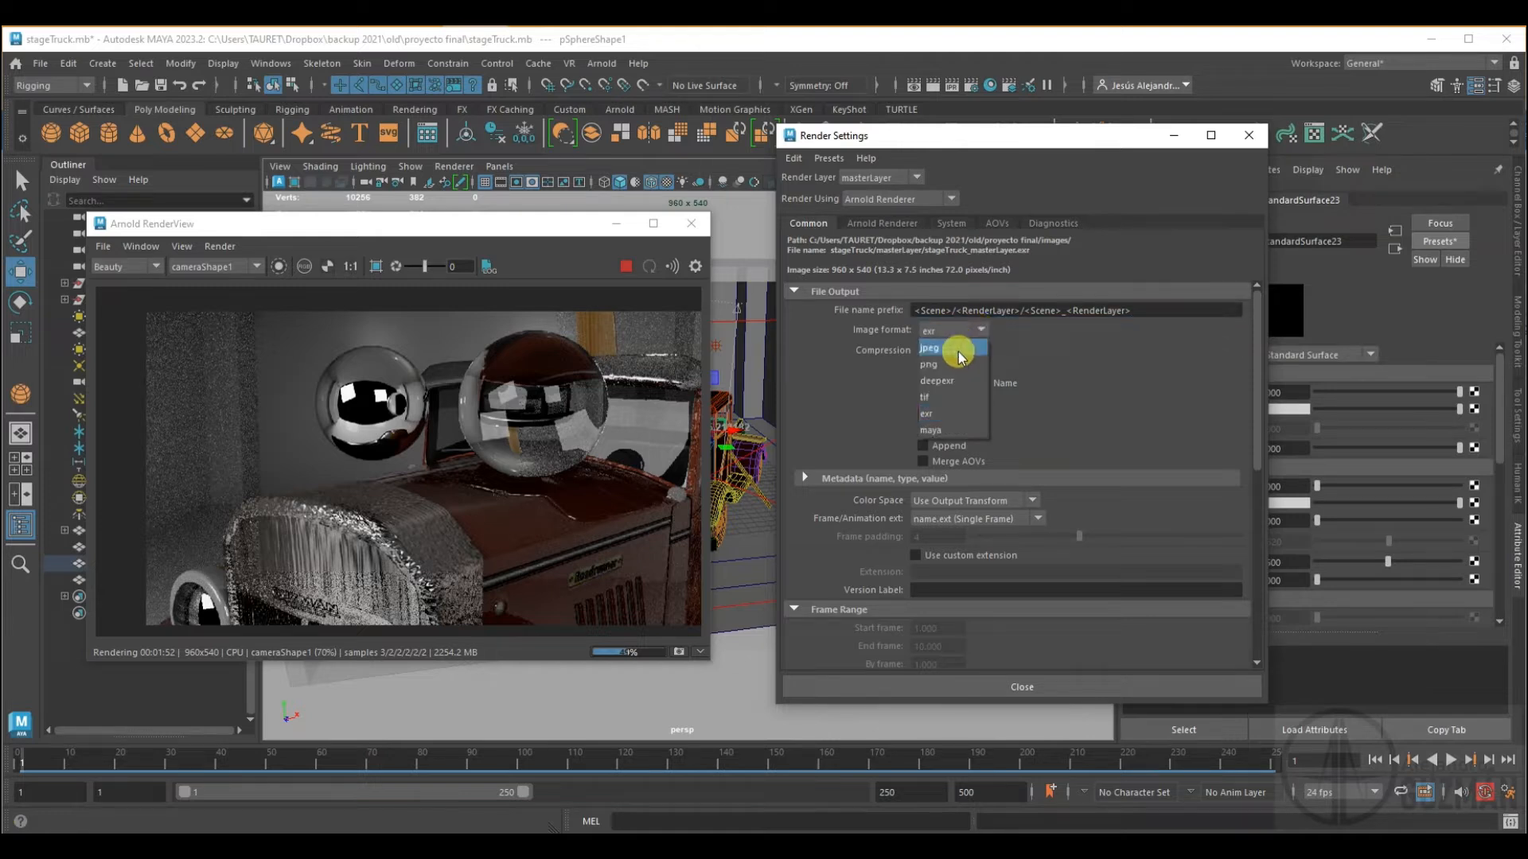
{"action": "left_click", "coordinate": [937, 415]}
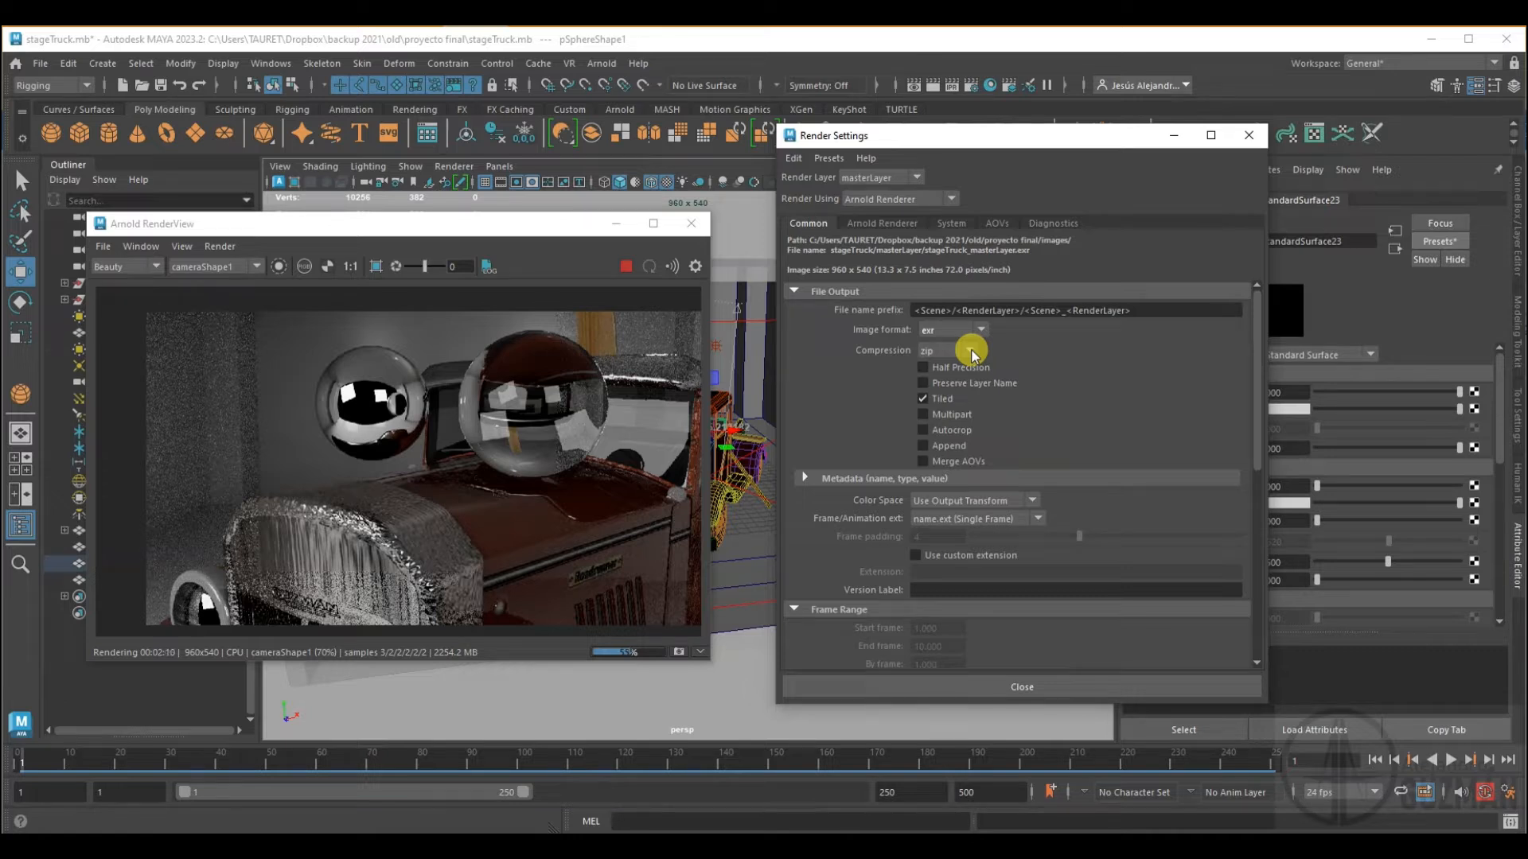
{"action": "left_click", "coordinate": [971, 352]}
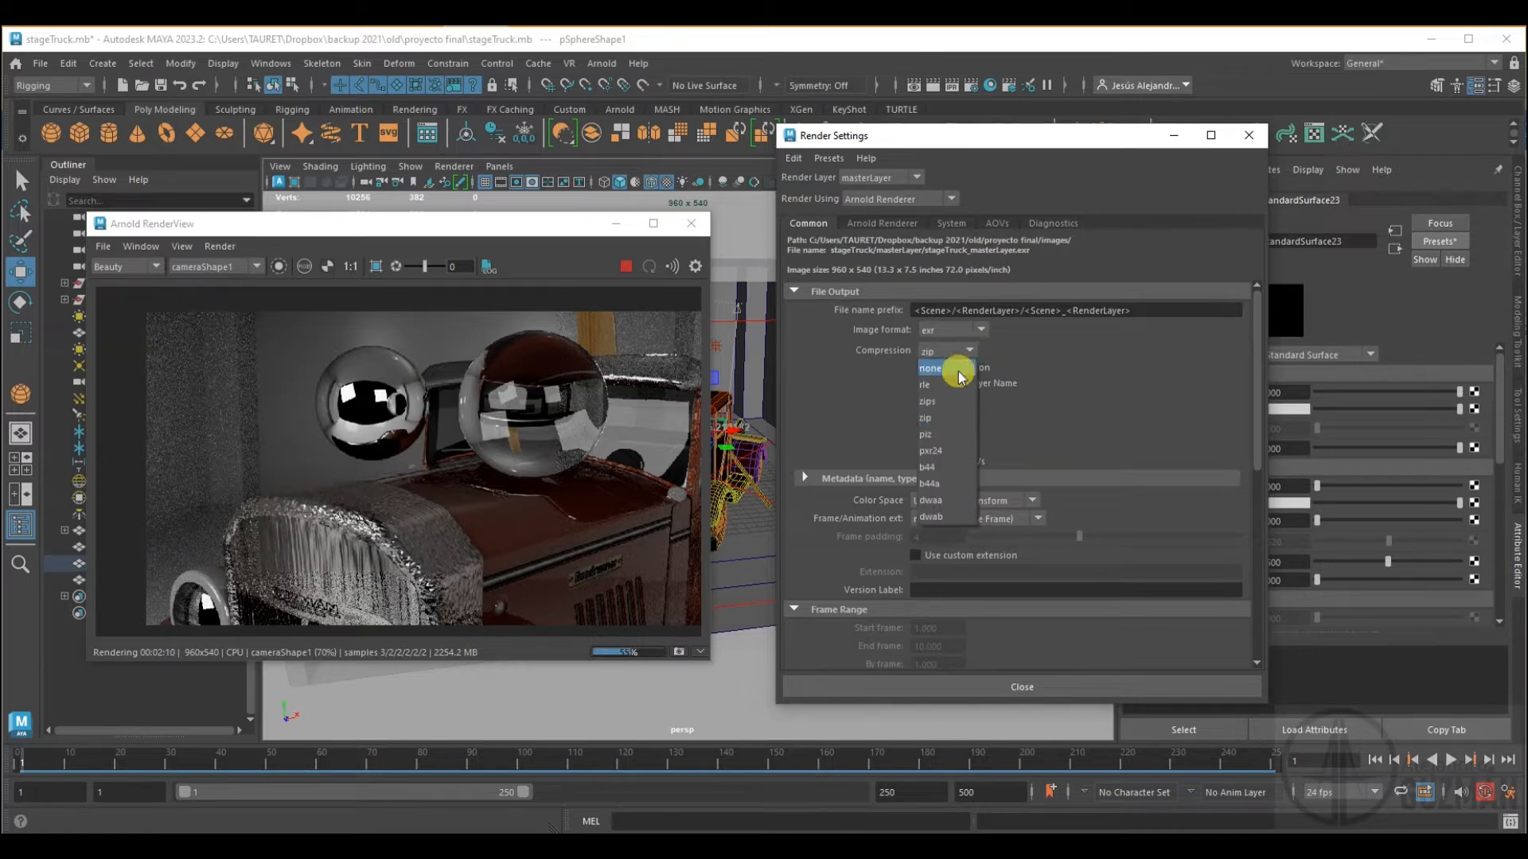
{"action": "left_click", "coordinate": [1067, 401]}
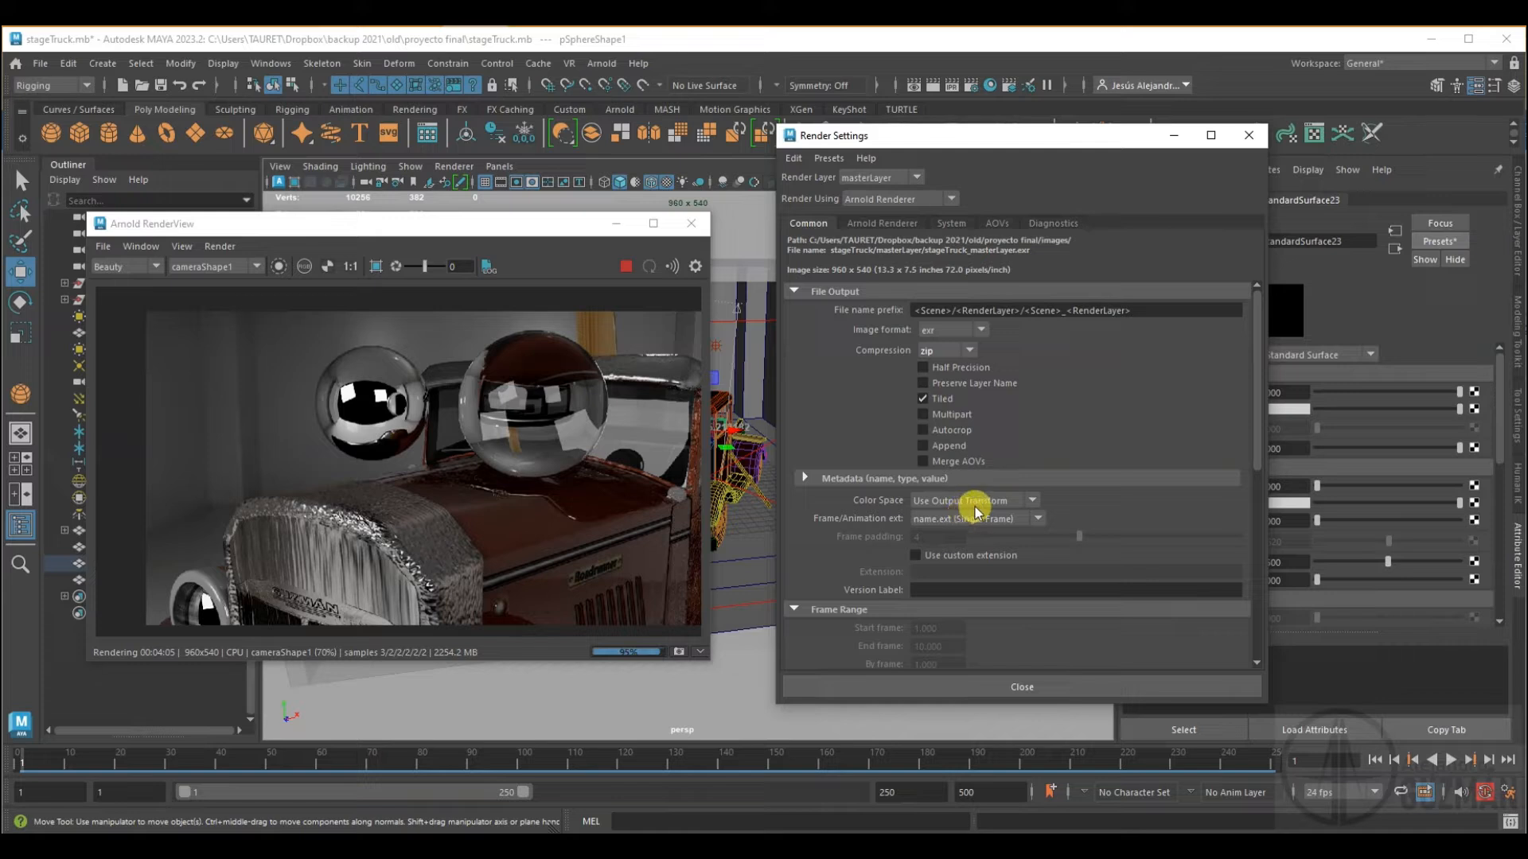
- Review the output Color Space options, choosing Use Output Transform
{"action": "left_click", "coordinate": [1006, 501]}
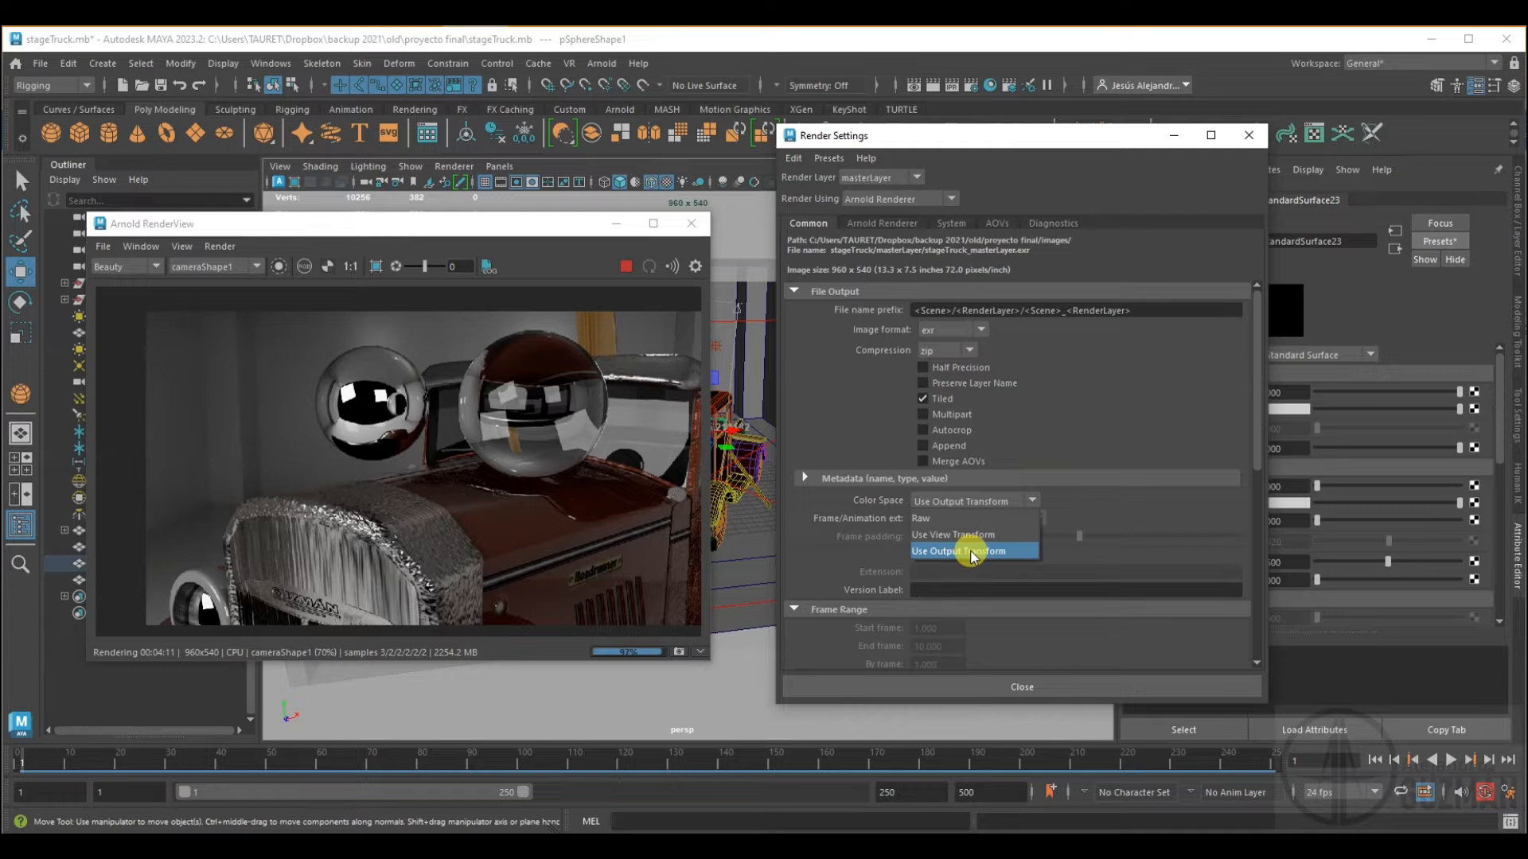
{"action": "left_click", "coordinate": [1013, 549]}
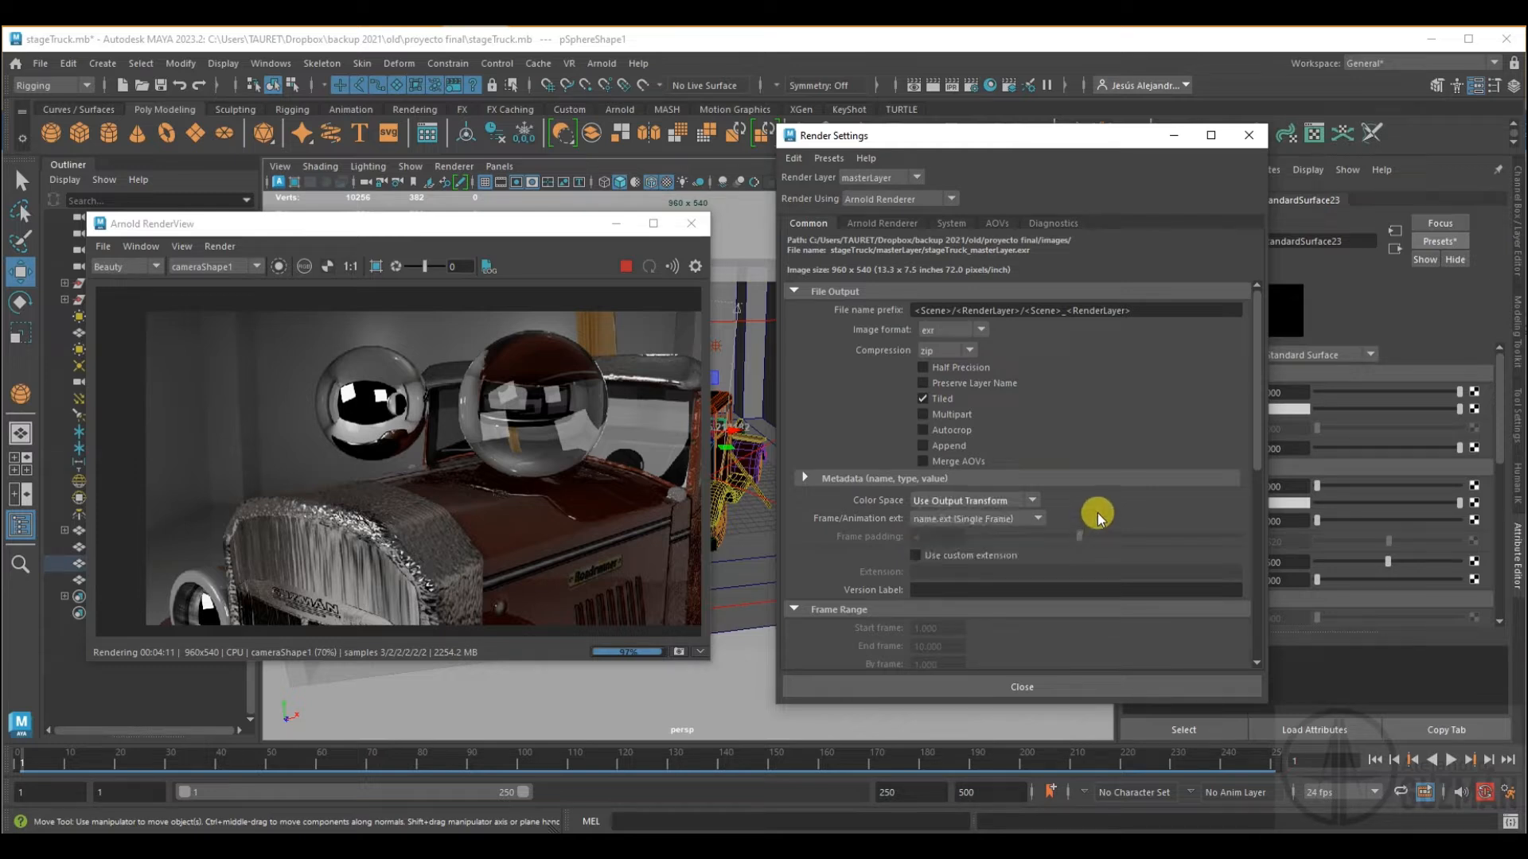
{"action": "left_click", "coordinate": [1015, 508]}
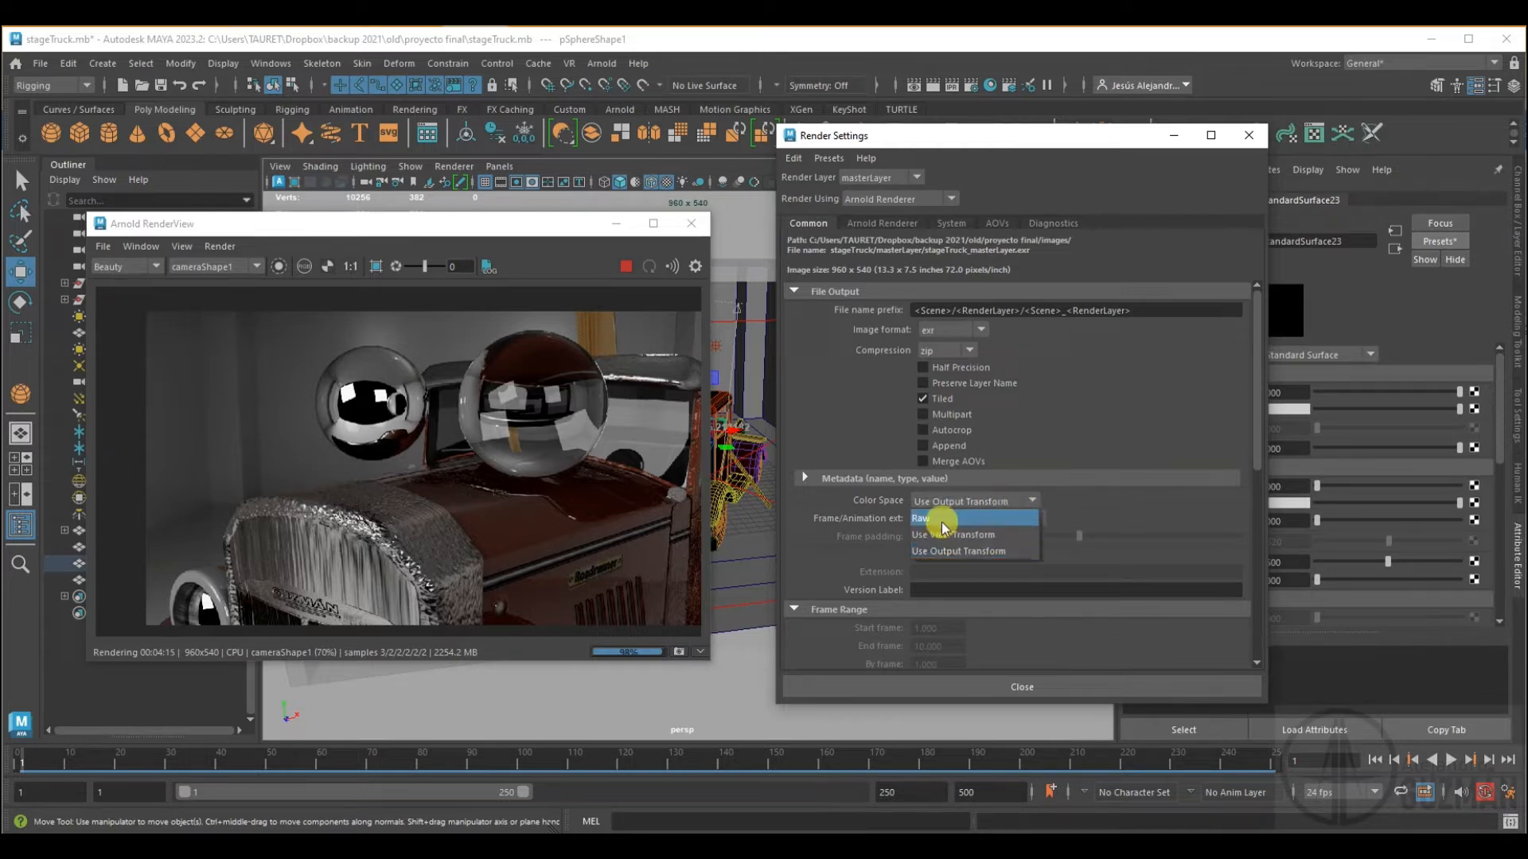
{"action": "left_click", "coordinate": [1089, 515]}
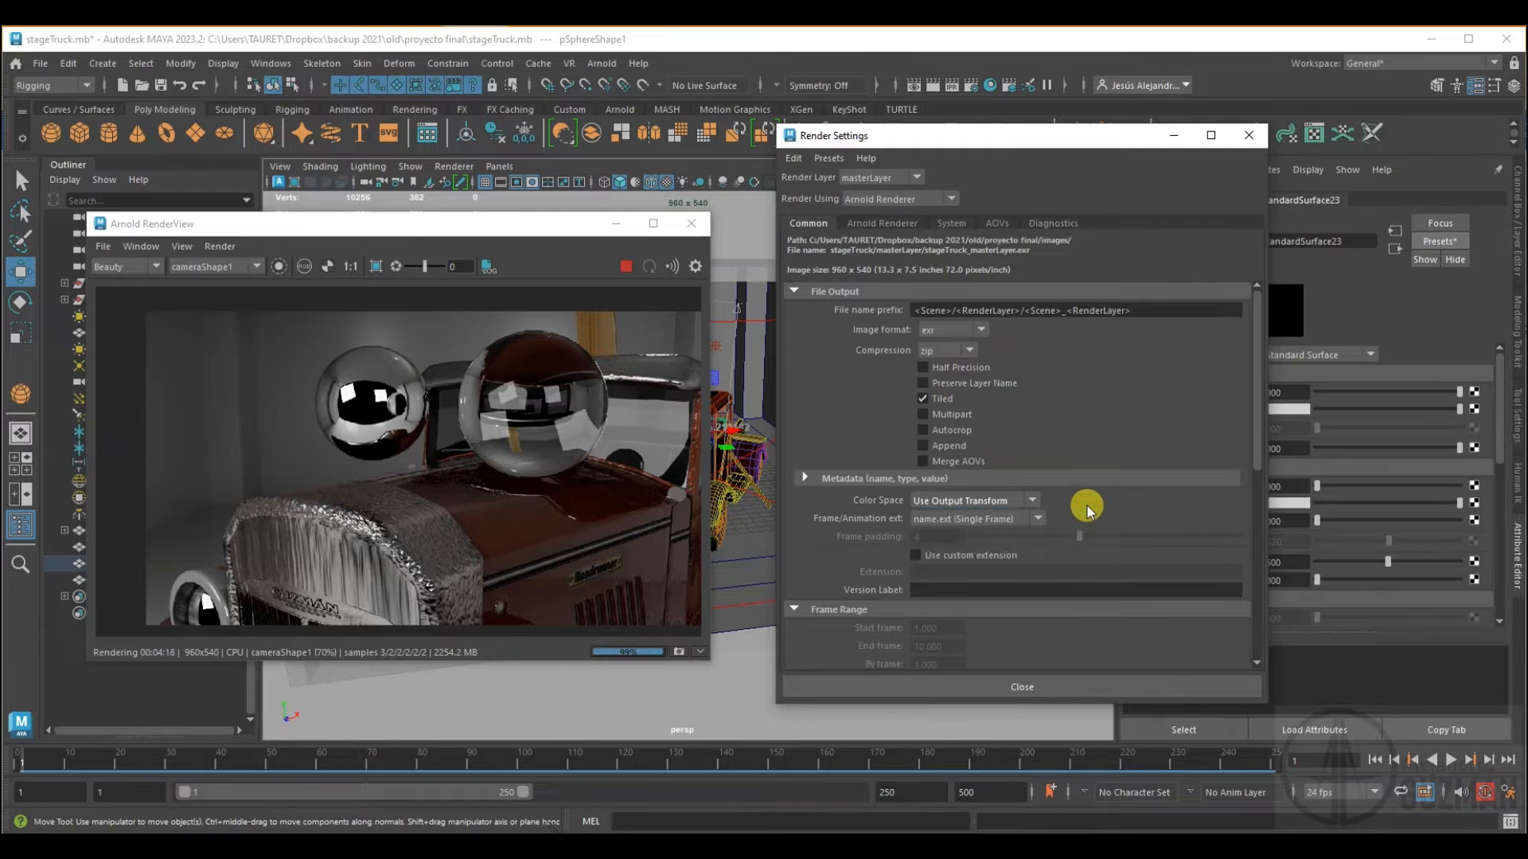
{"action": "scroll", "coordinate": [1084, 508], "scroll_direction": "down", "scroll_amount": 3}
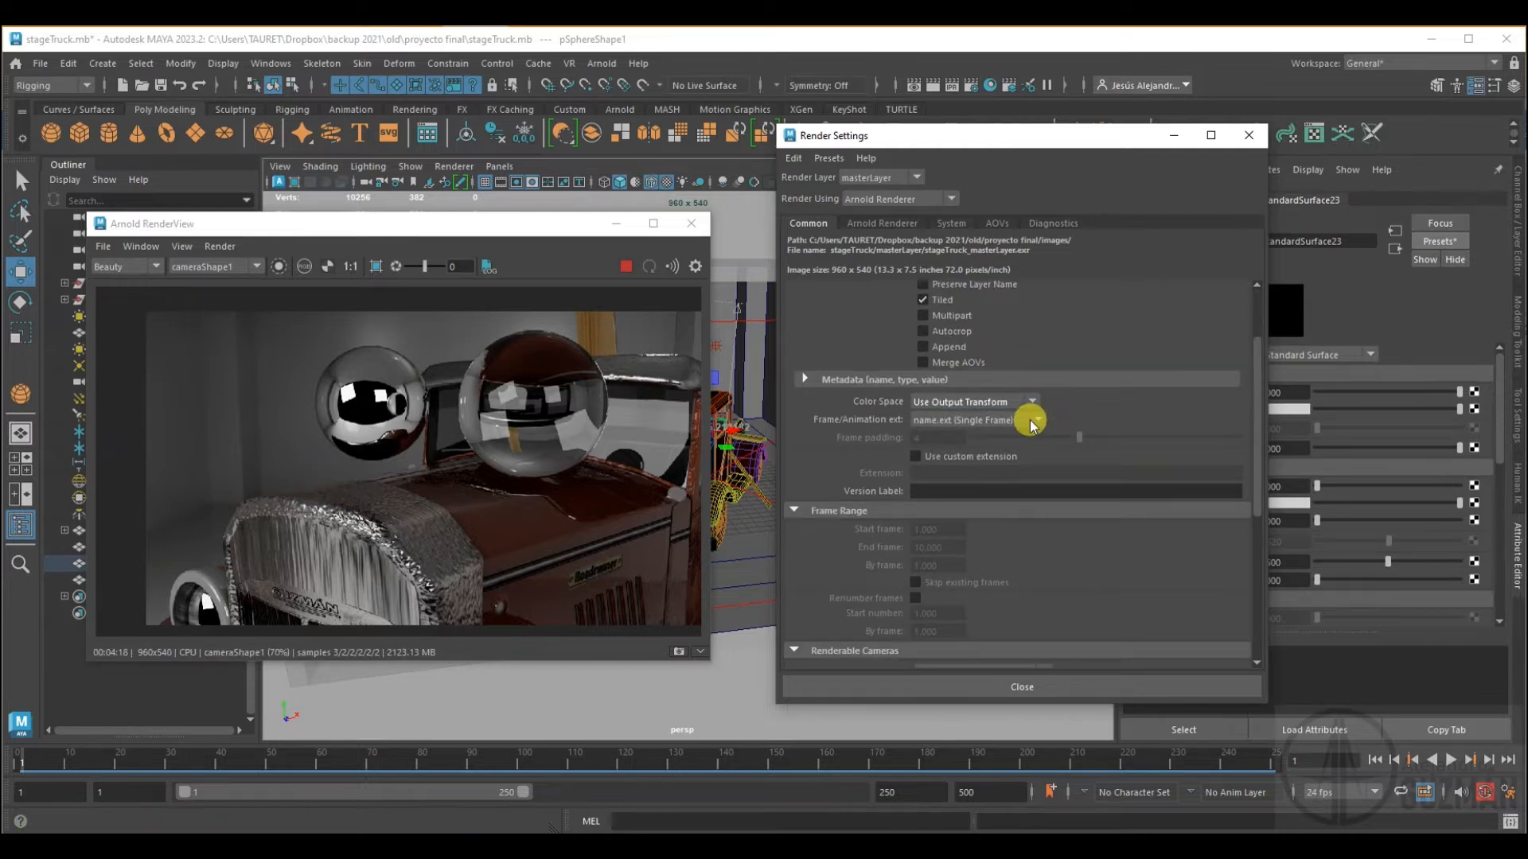
{"action": "scroll", "coordinate": [1035, 422], "scroll_direction": "up", "scroll_amount": 3}
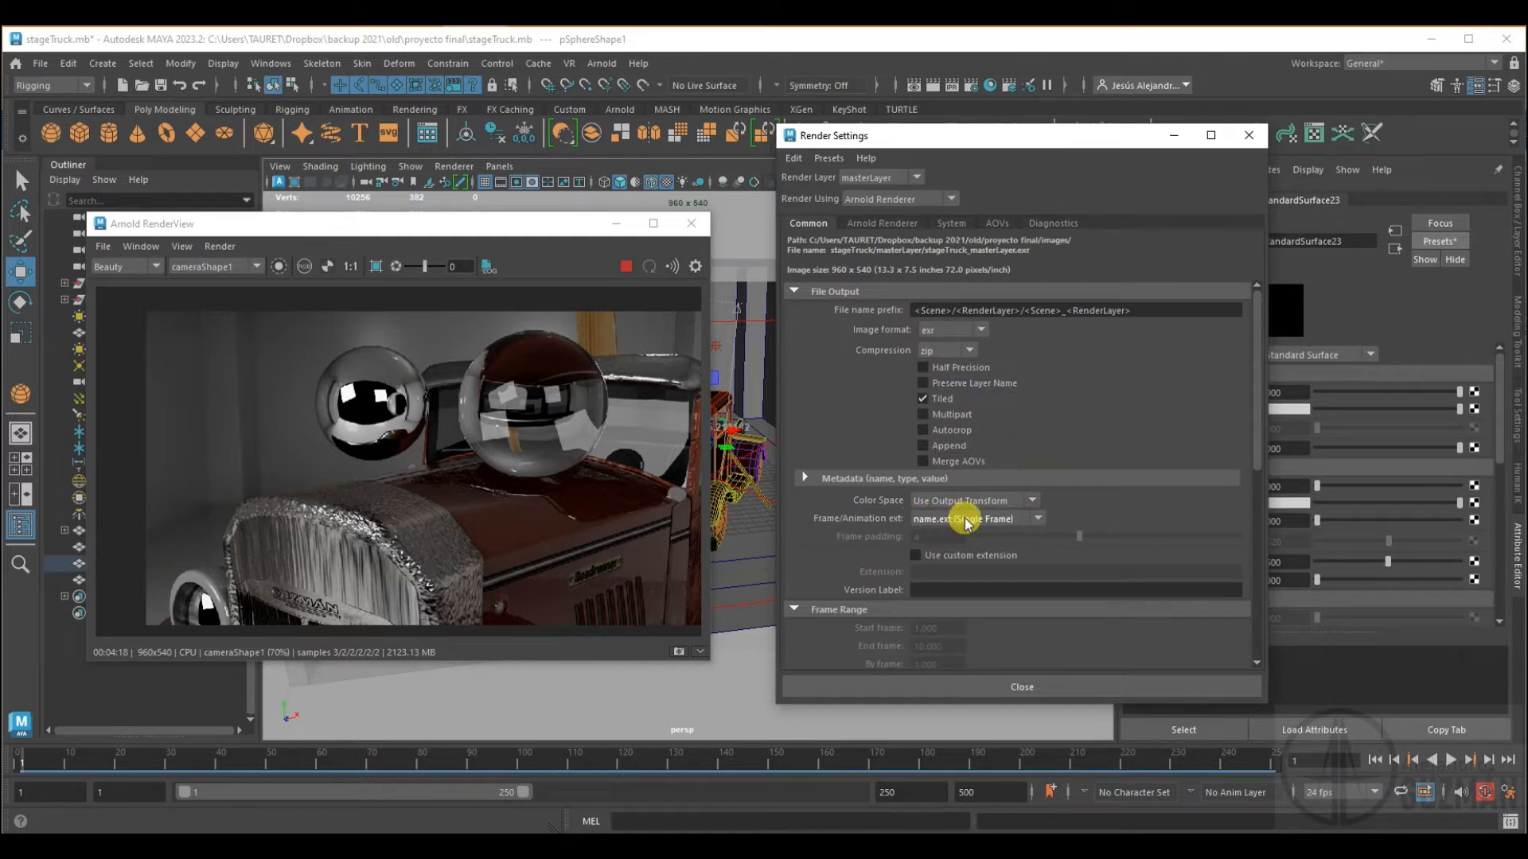
- Set the Frame/Animation ext to name_#.ext and inspect the frame padding and By frame values
{"action": "left_click", "coordinate": [973, 519]}
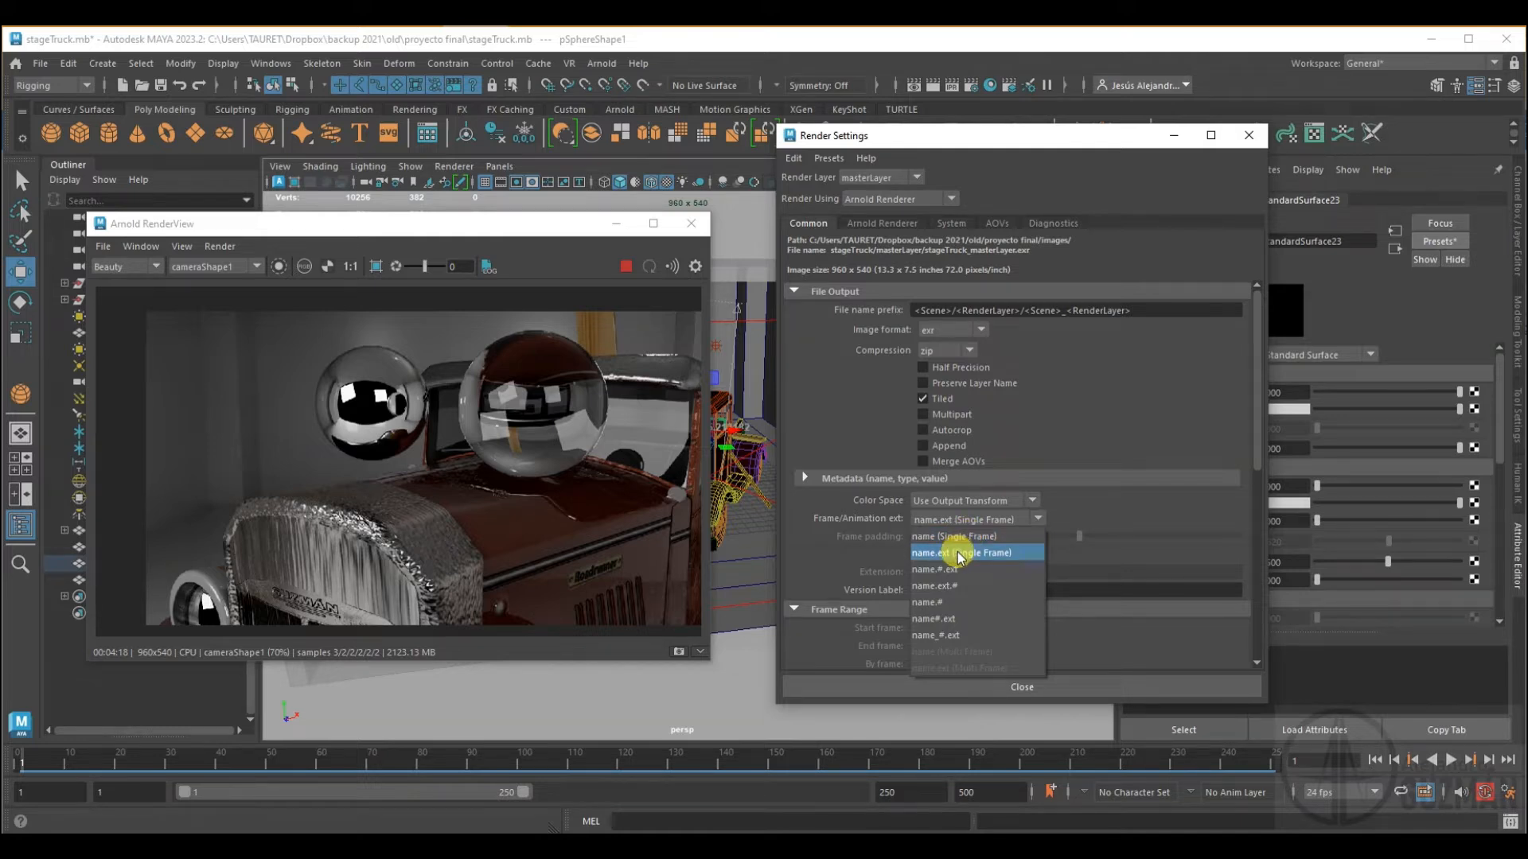
{"action": "left_click", "coordinate": [947, 637]}
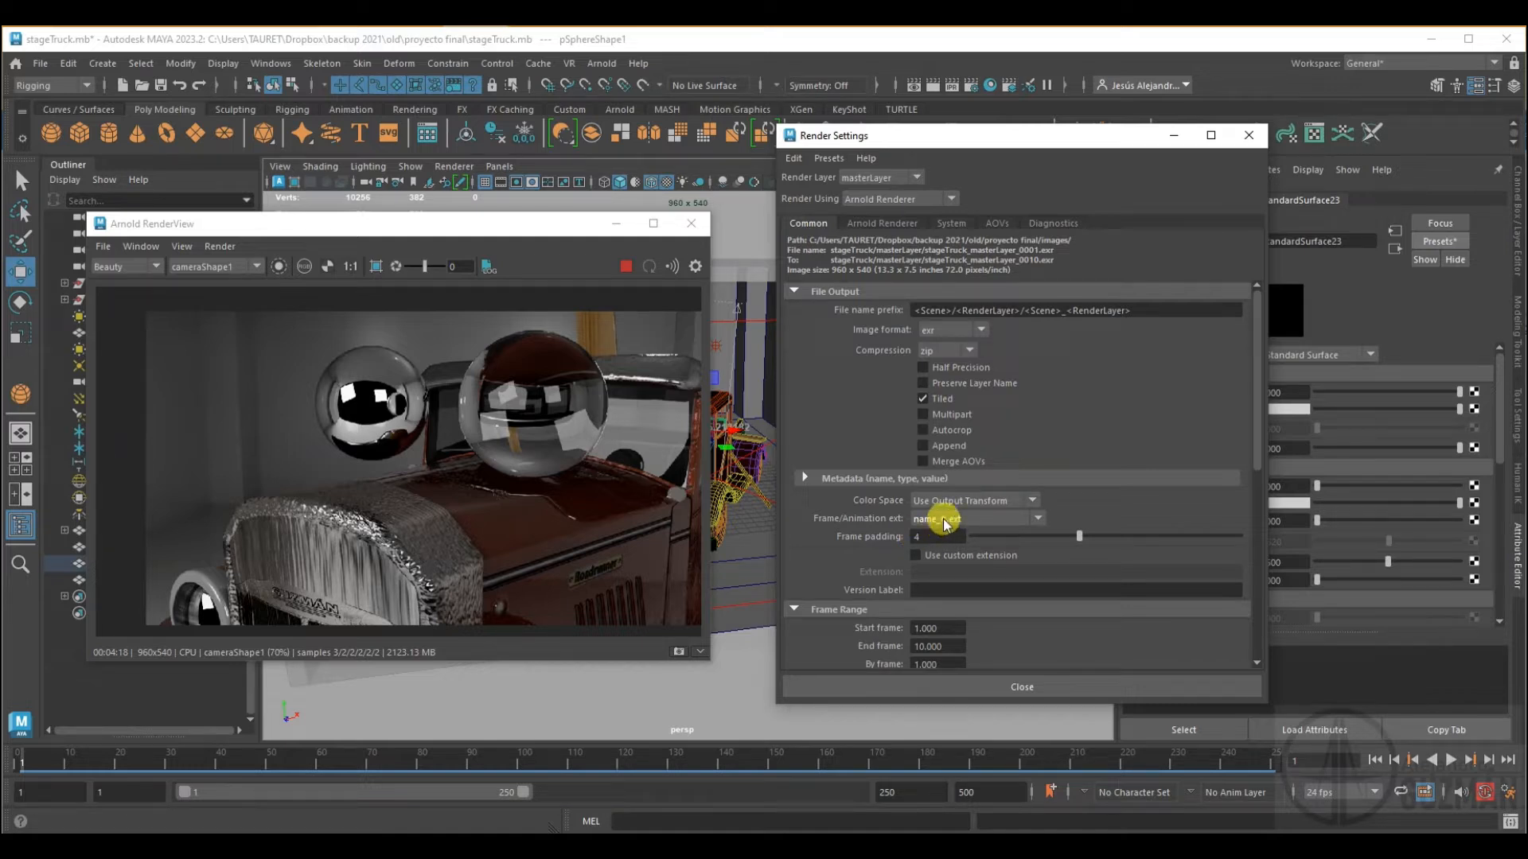
{"action": "left_click", "coordinate": [923, 537]}
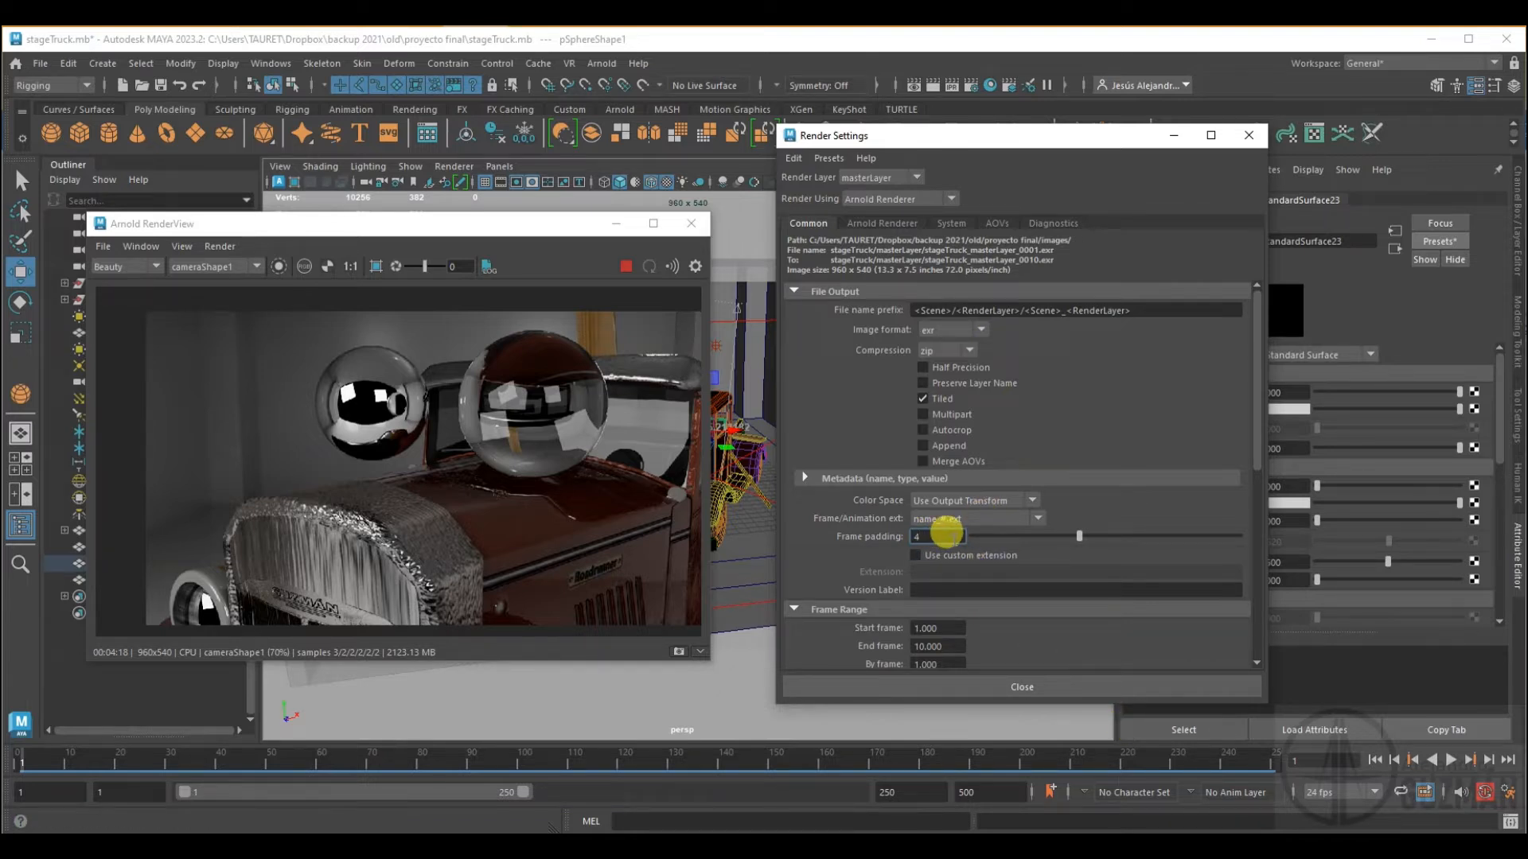
{"action": "scroll", "coordinate": [943, 531], "scroll_direction": "down", "scroll_amount": 2}
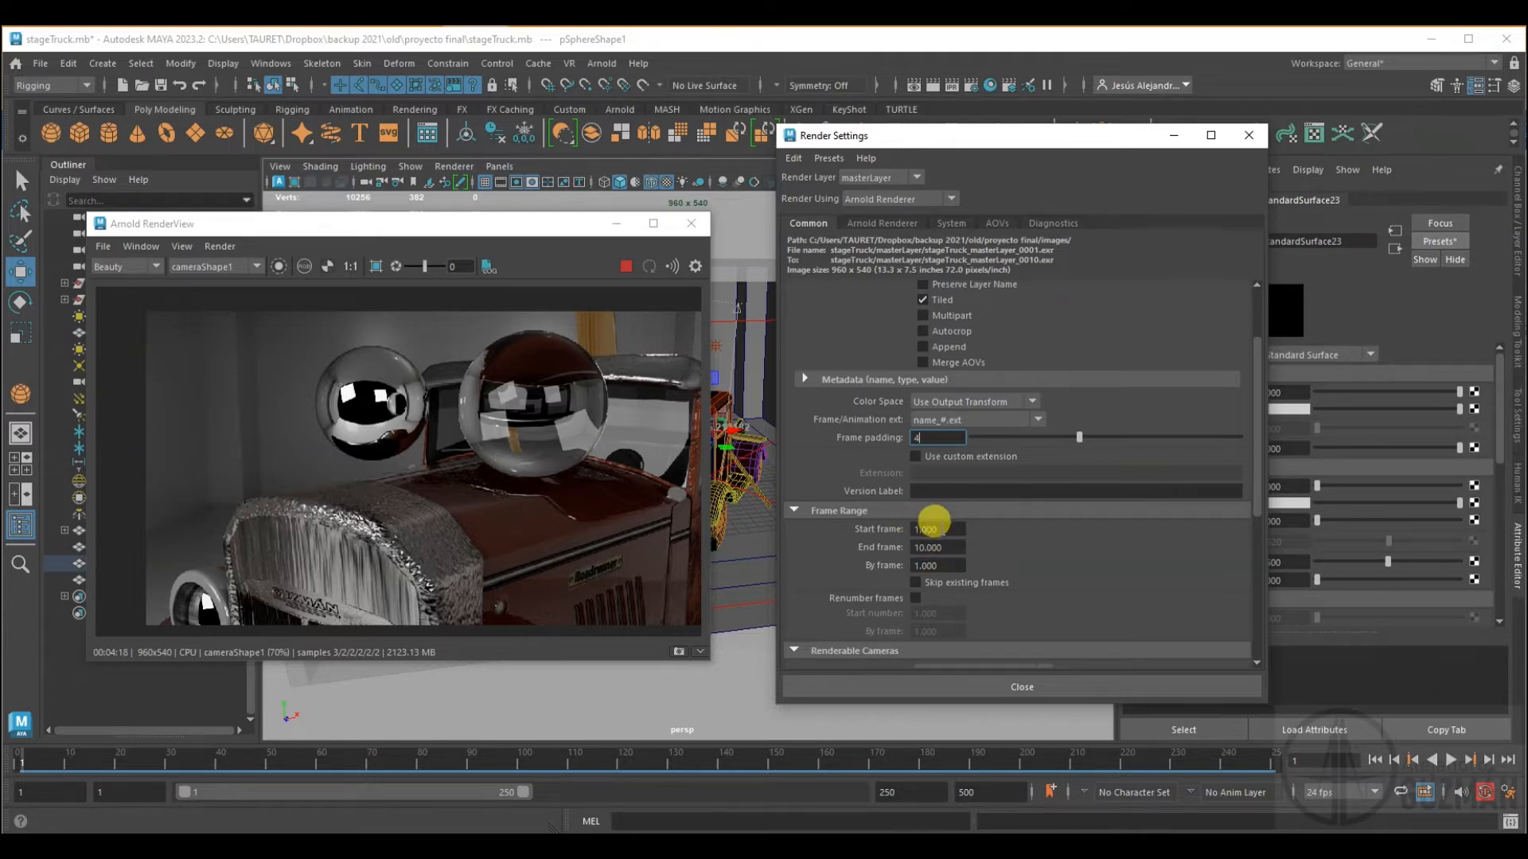
{"action": "left_click", "coordinate": [928, 564]}
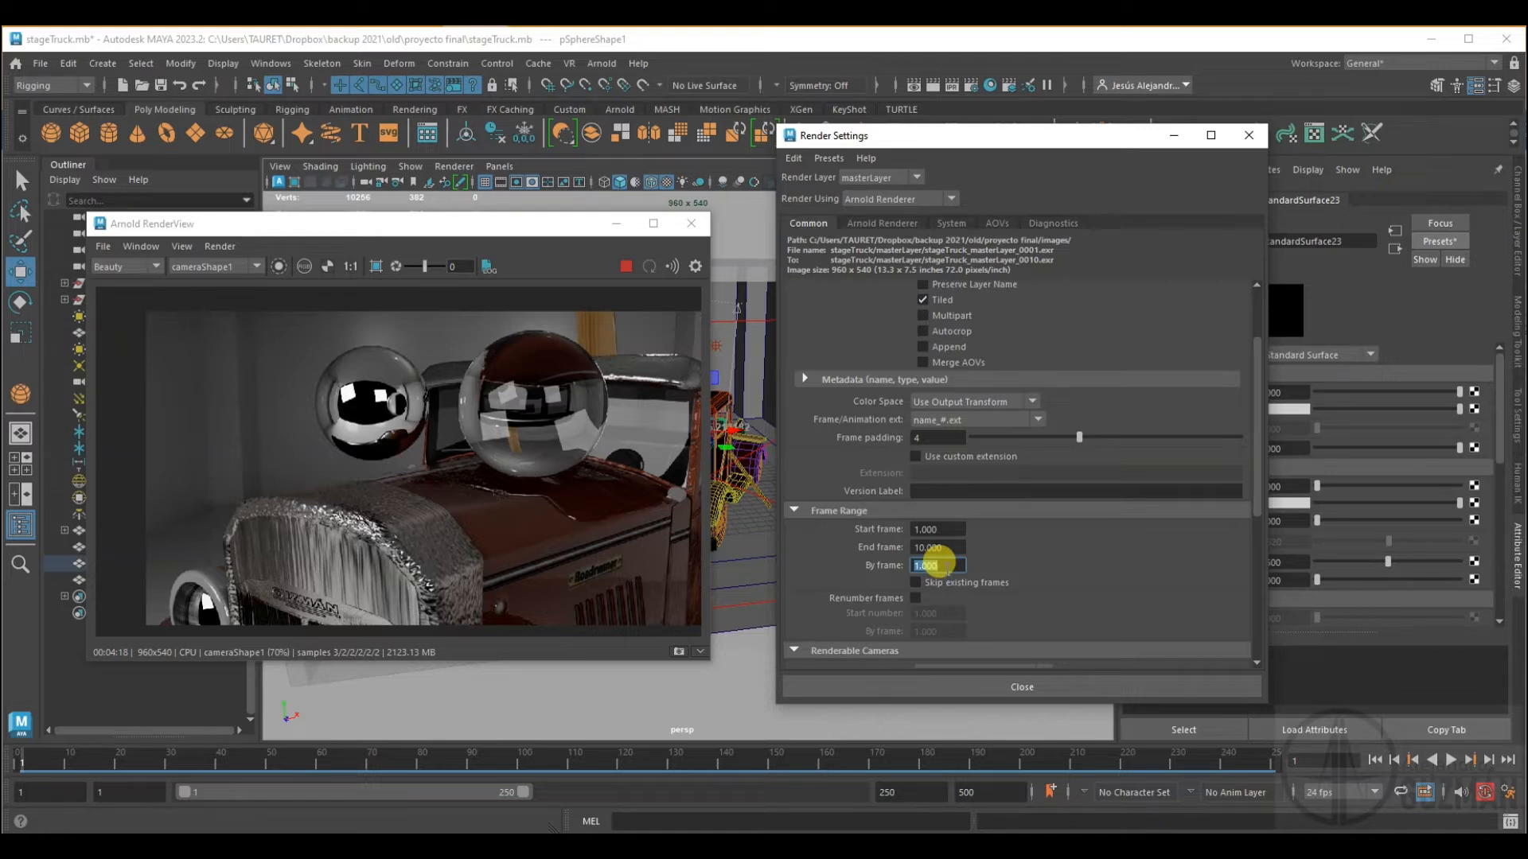
- Set the renderable camera to camera1 and enable its Depth channel (Z depth)
{"action": "scroll", "coordinate": [989, 550], "scroll_direction": "down", "scroll_amount": 3}
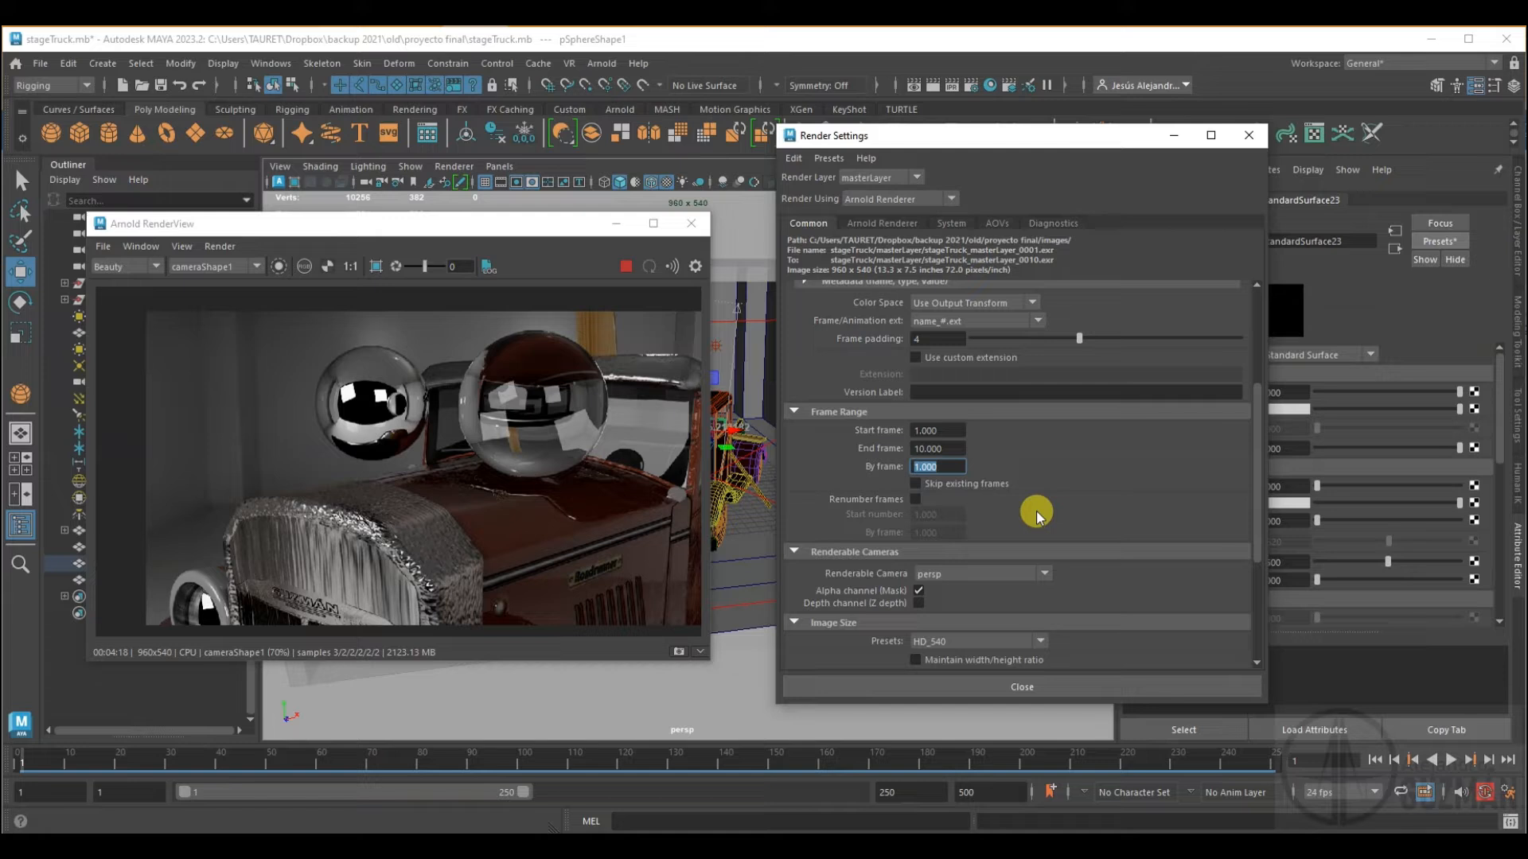
{"action": "left_click", "coordinate": [1030, 572]}
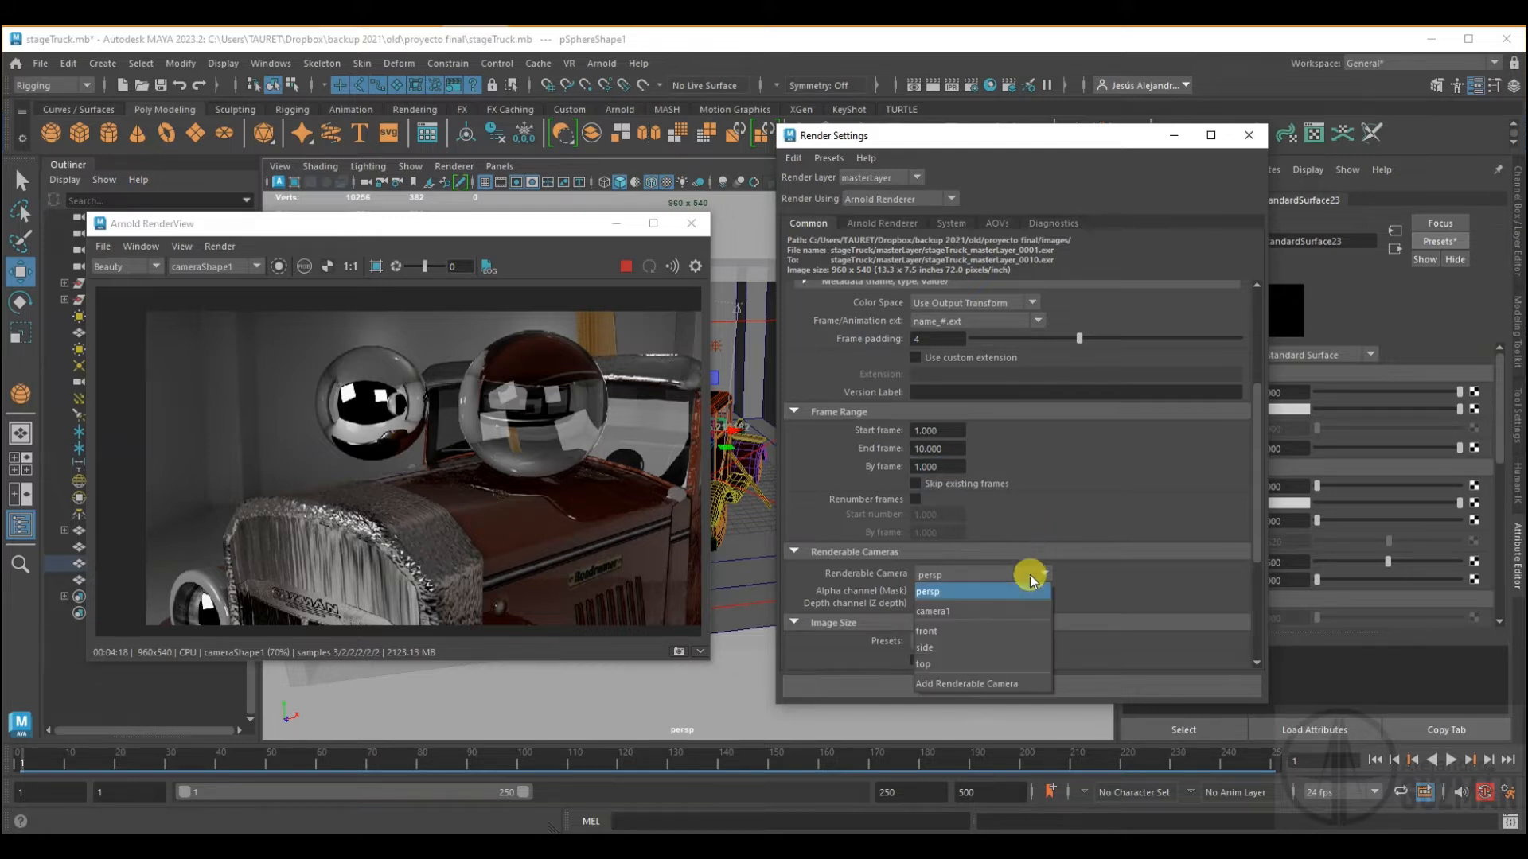
{"action": "left_click", "coordinate": [961, 608]}
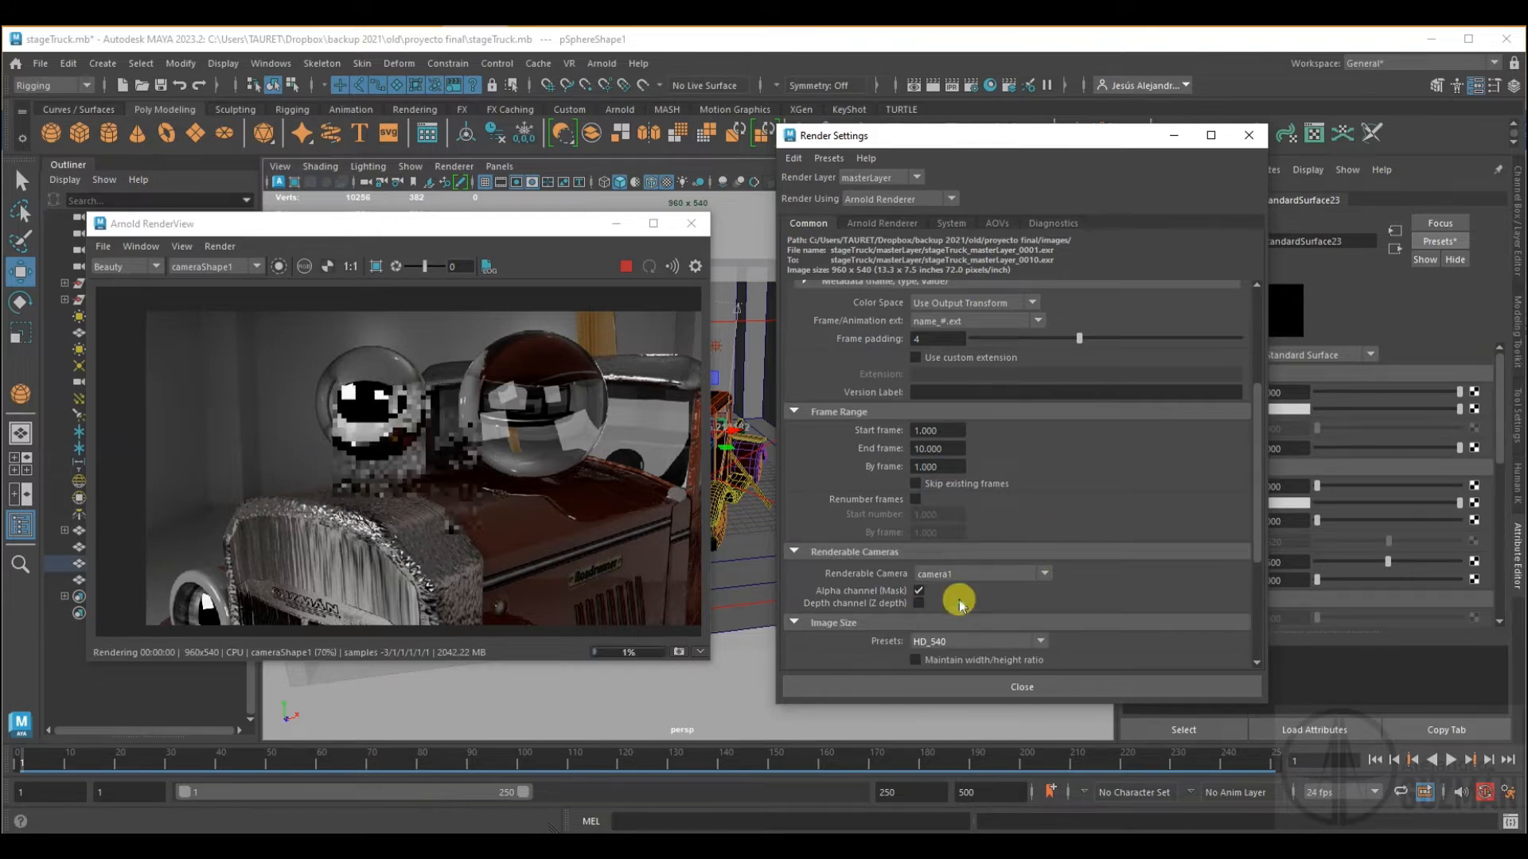
{"action": "left_click", "coordinate": [919, 603]}
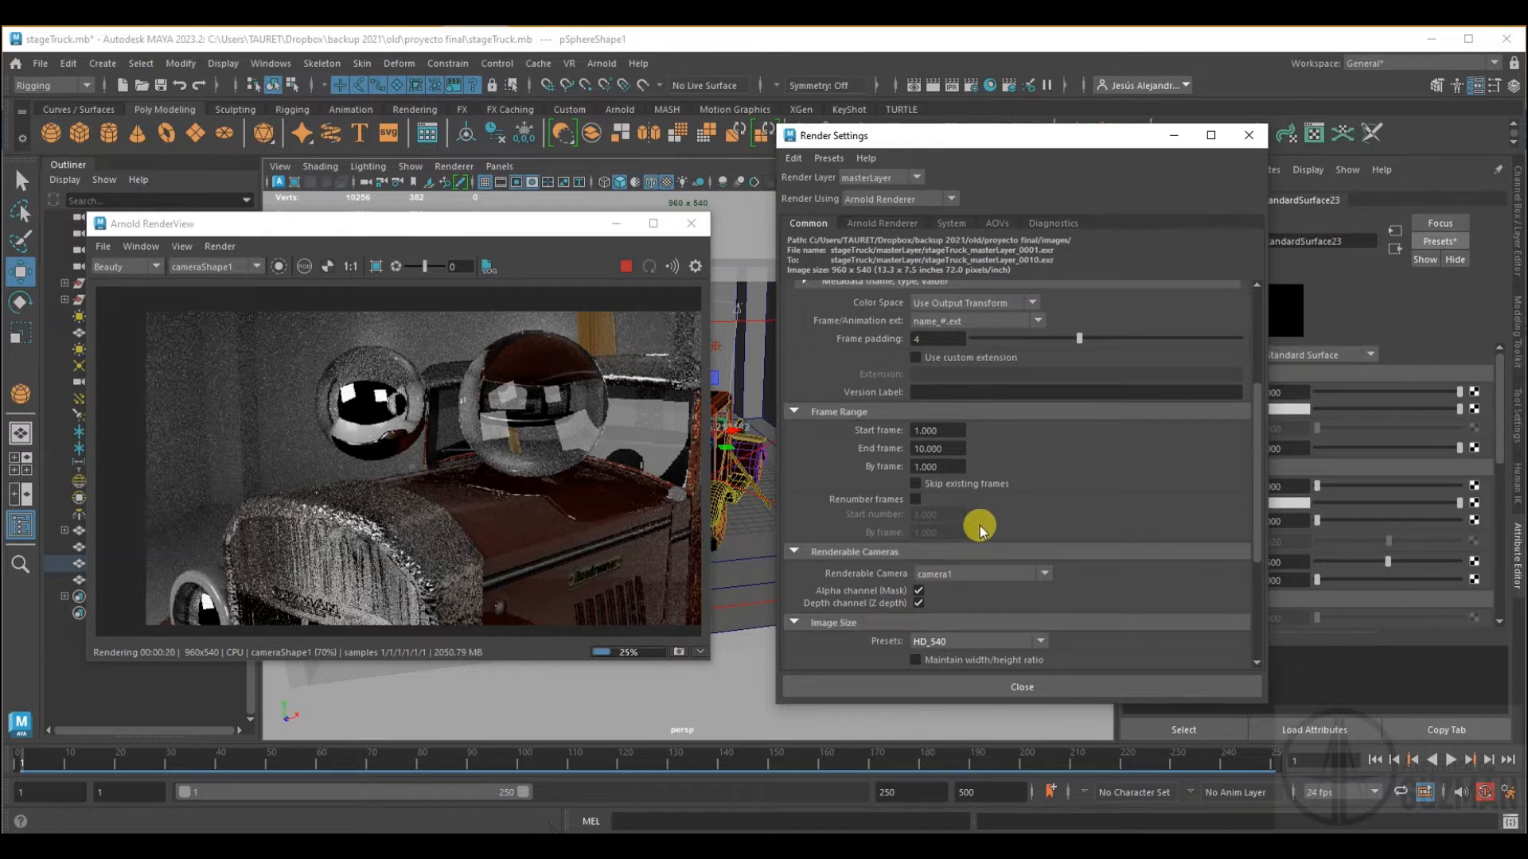
- Review the available Image Size presets, then return to the render view
{"action": "scroll", "coordinate": [1051, 516], "scroll_direction": "down", "scroll_amount": 1}
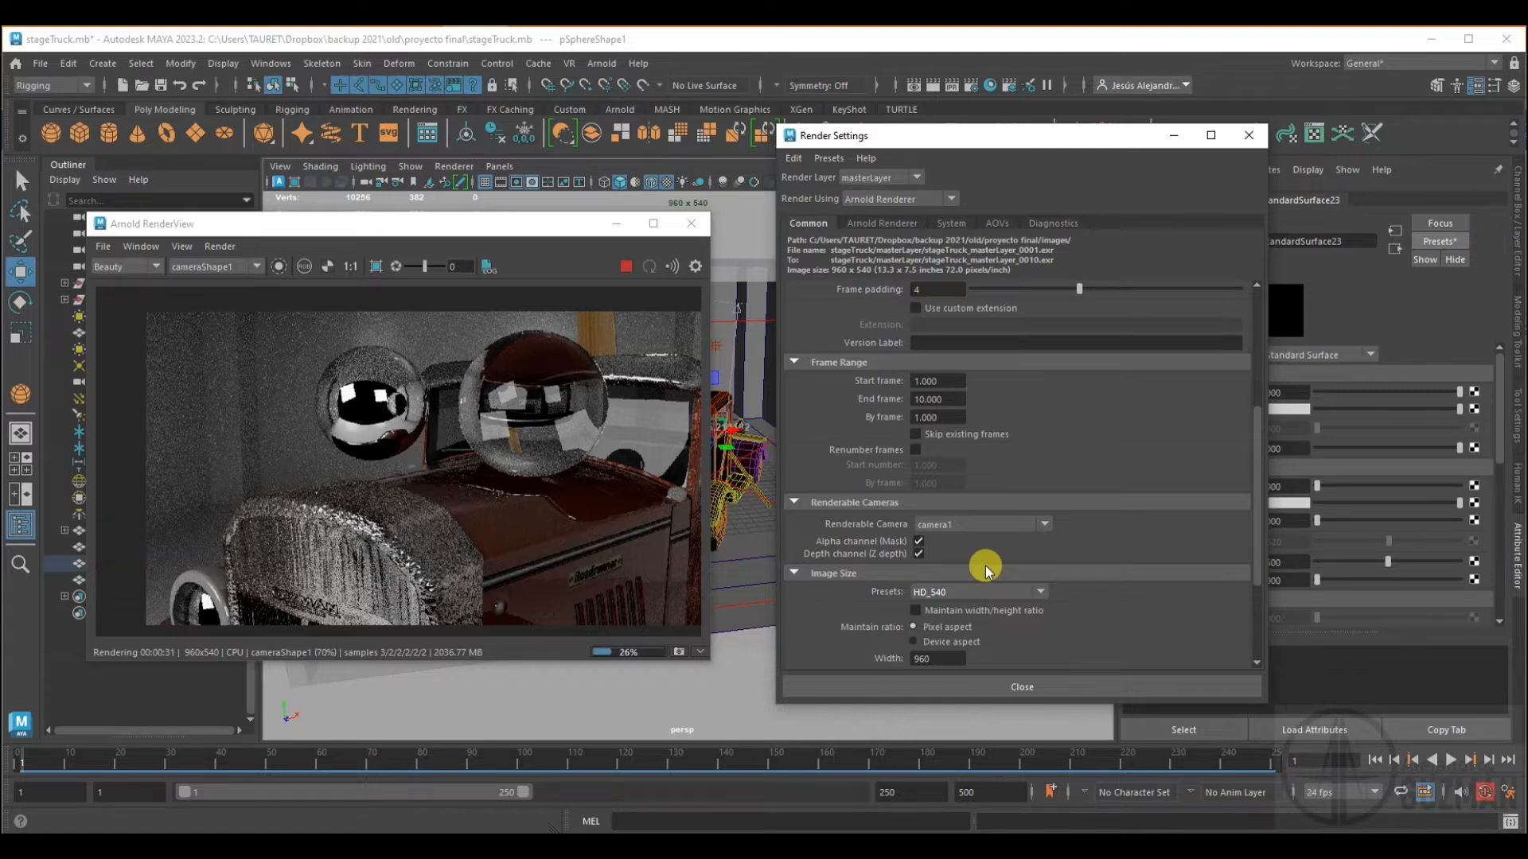
{"action": "scroll", "coordinate": [985, 566], "scroll_direction": "down", "scroll_amount": 2}
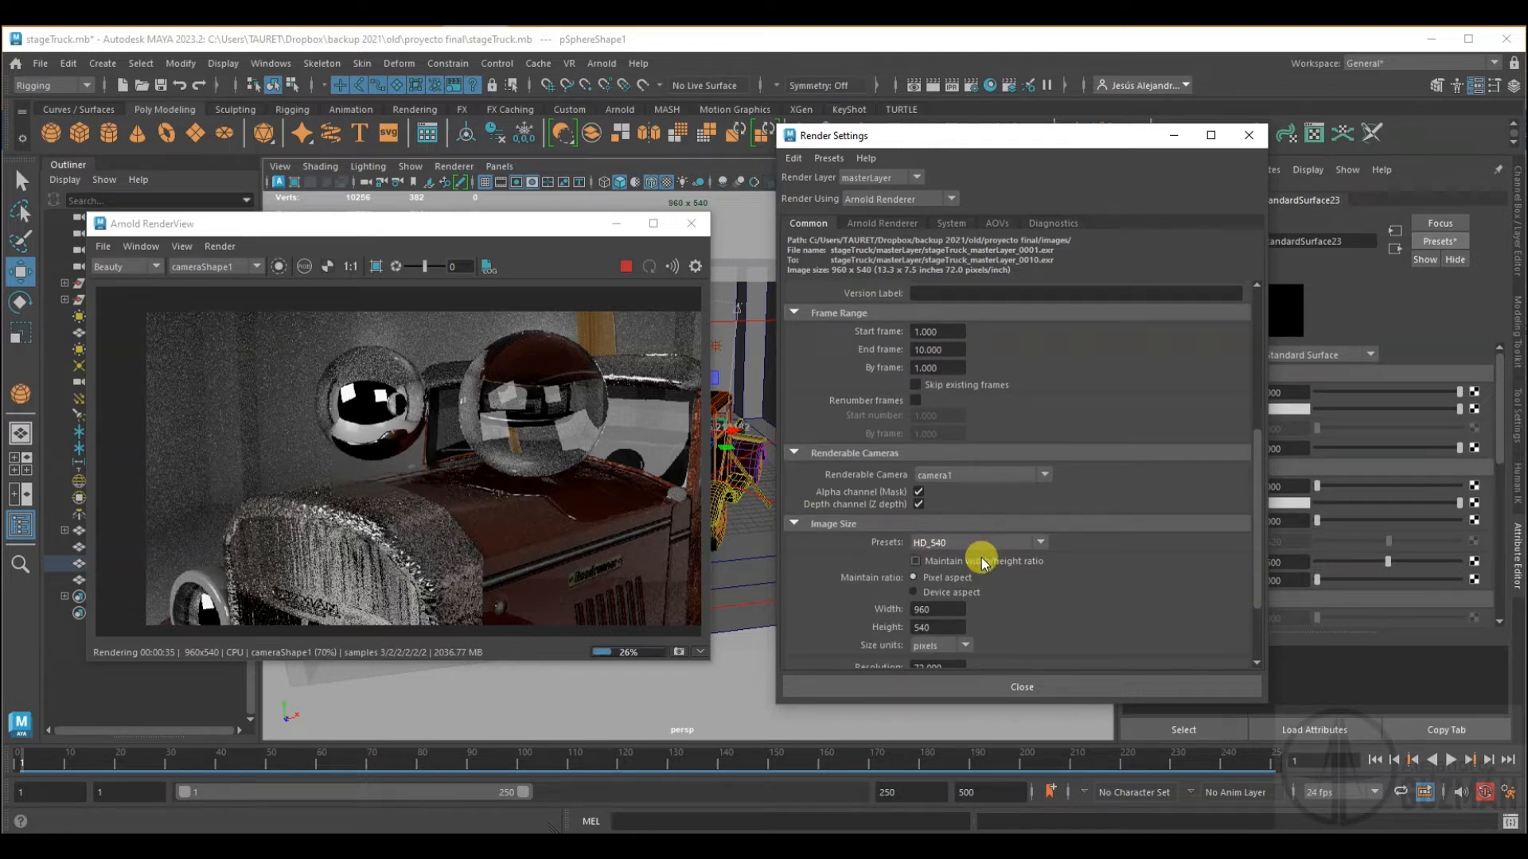
{"action": "left_click", "coordinate": [980, 547]}
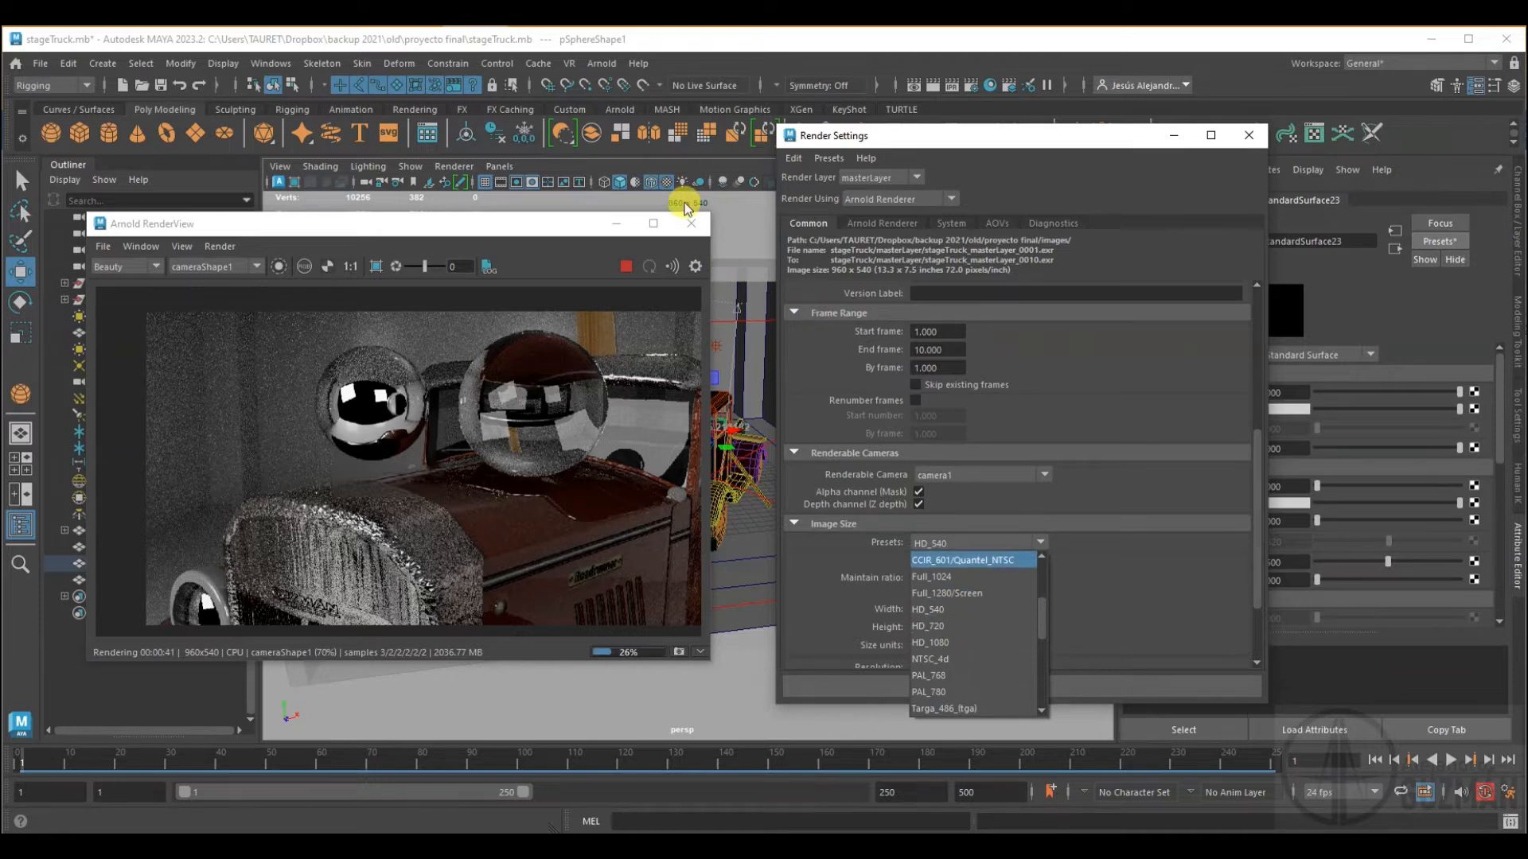
{"action": "left_click", "coordinate": [571, 226]}
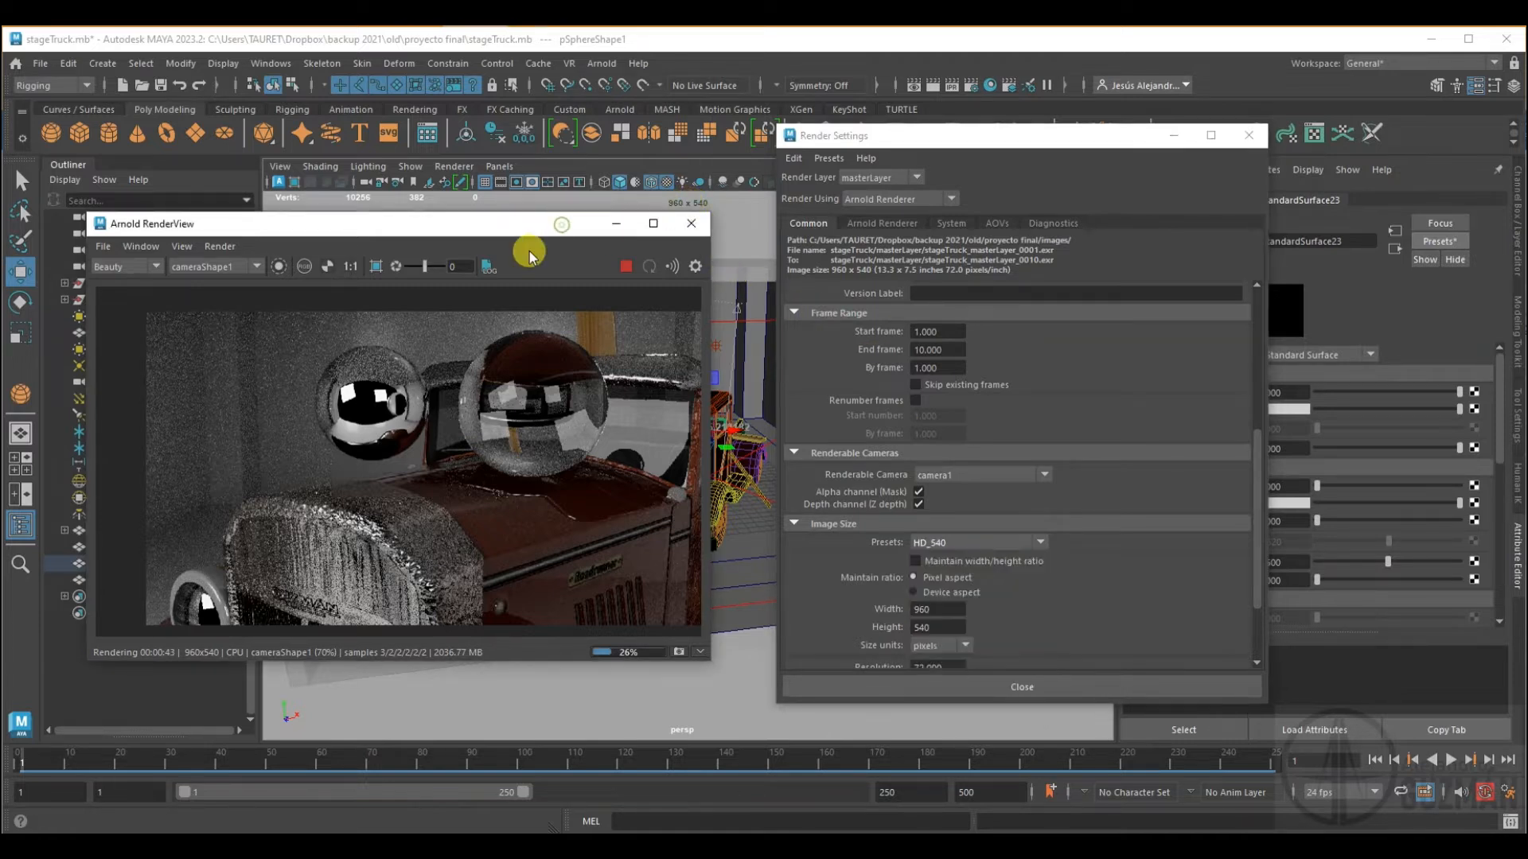
- Try the HD_720 image size preset and switch back to HD_540, keeping the render view beside the settings
{"action": "left_click_drag", "start_coordinate": [538, 239], "coordinate": [510, 253]}
{"action": "left_click", "coordinate": [999, 542]}
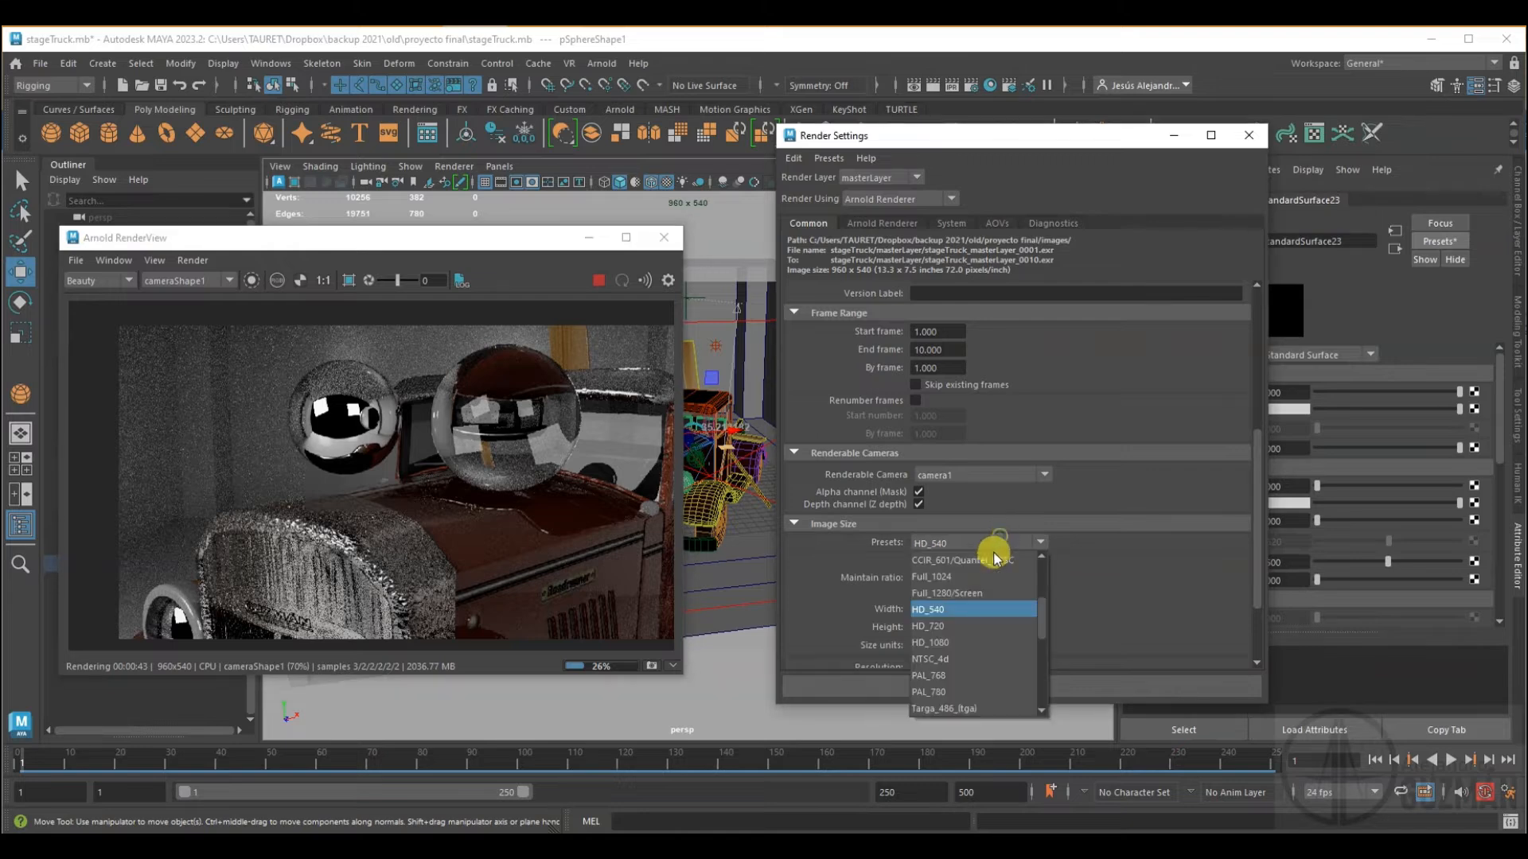
{"action": "left_click", "coordinate": [962, 625]}
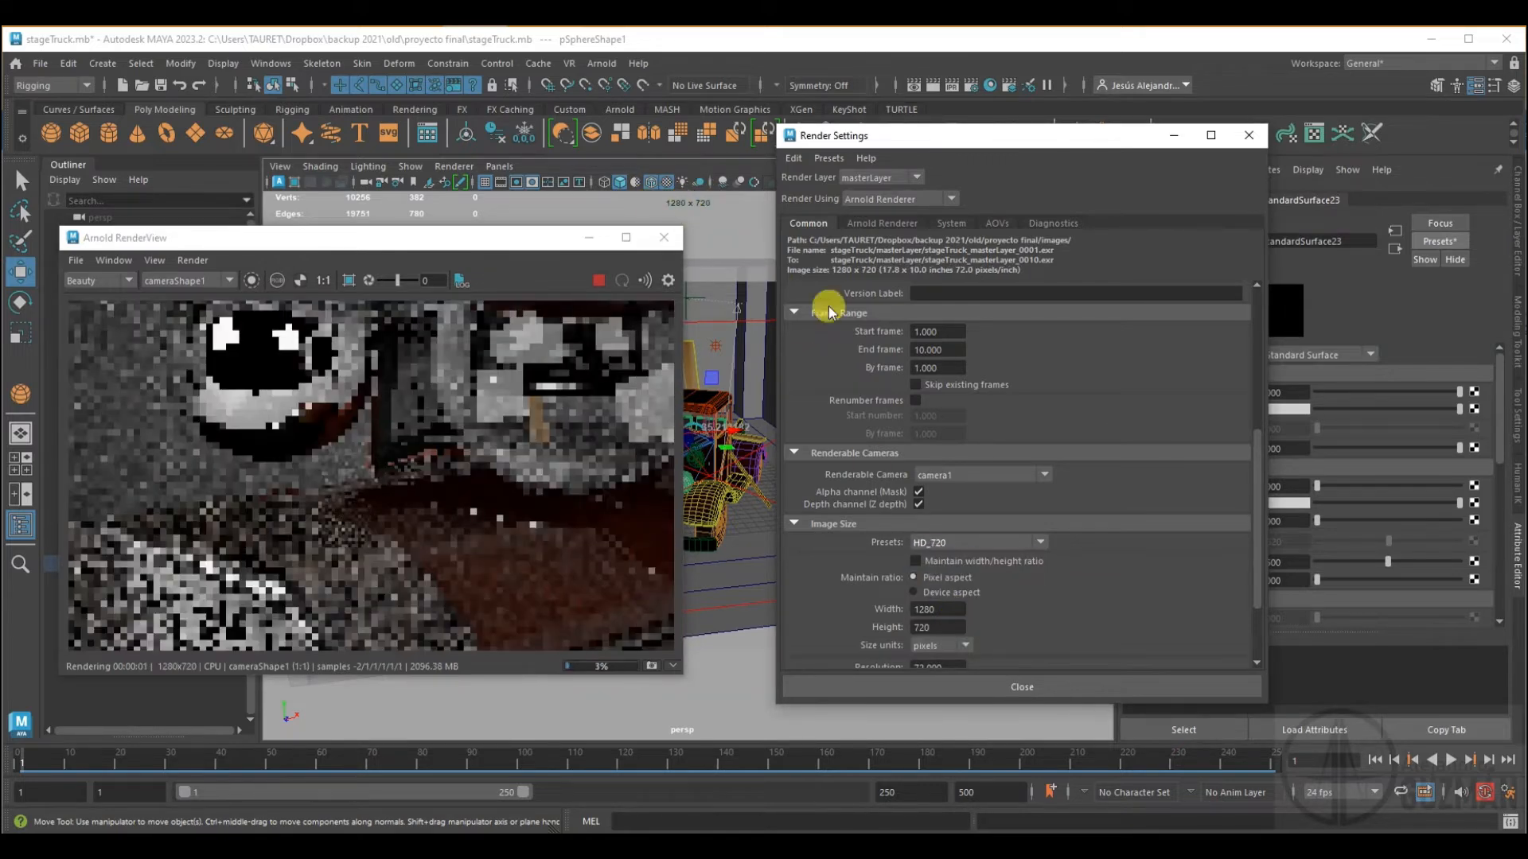
{"action": "left_click", "coordinate": [976, 544]}
{"action": "left_click", "coordinate": [942, 608]}
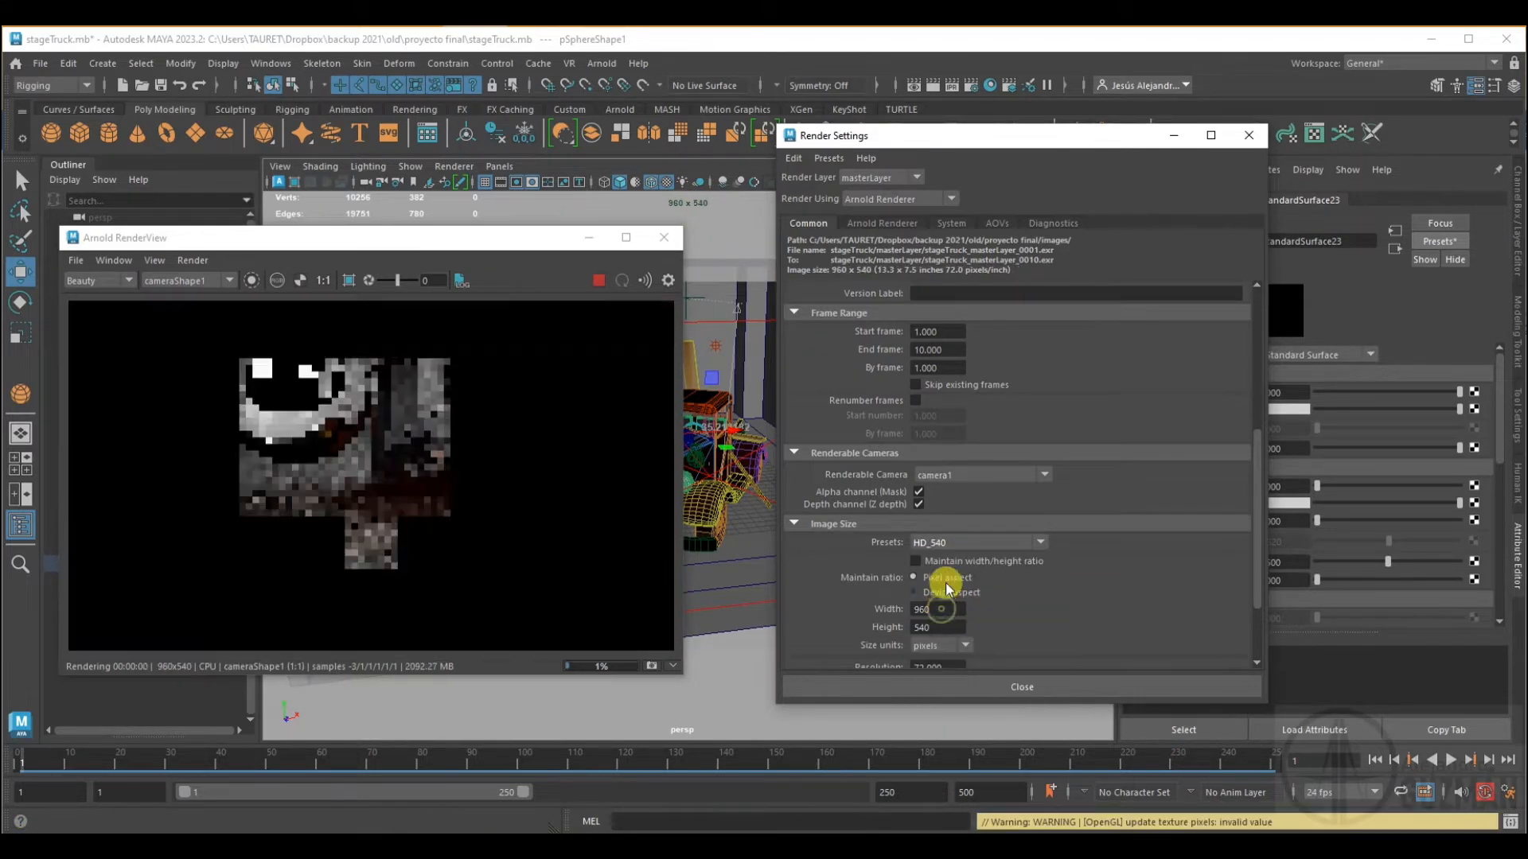
- Enable Maintain width/height ratio for the image size and inspect the Resolution setting against the whole rendered frame
{"action": "left_click", "coordinate": [917, 561]}
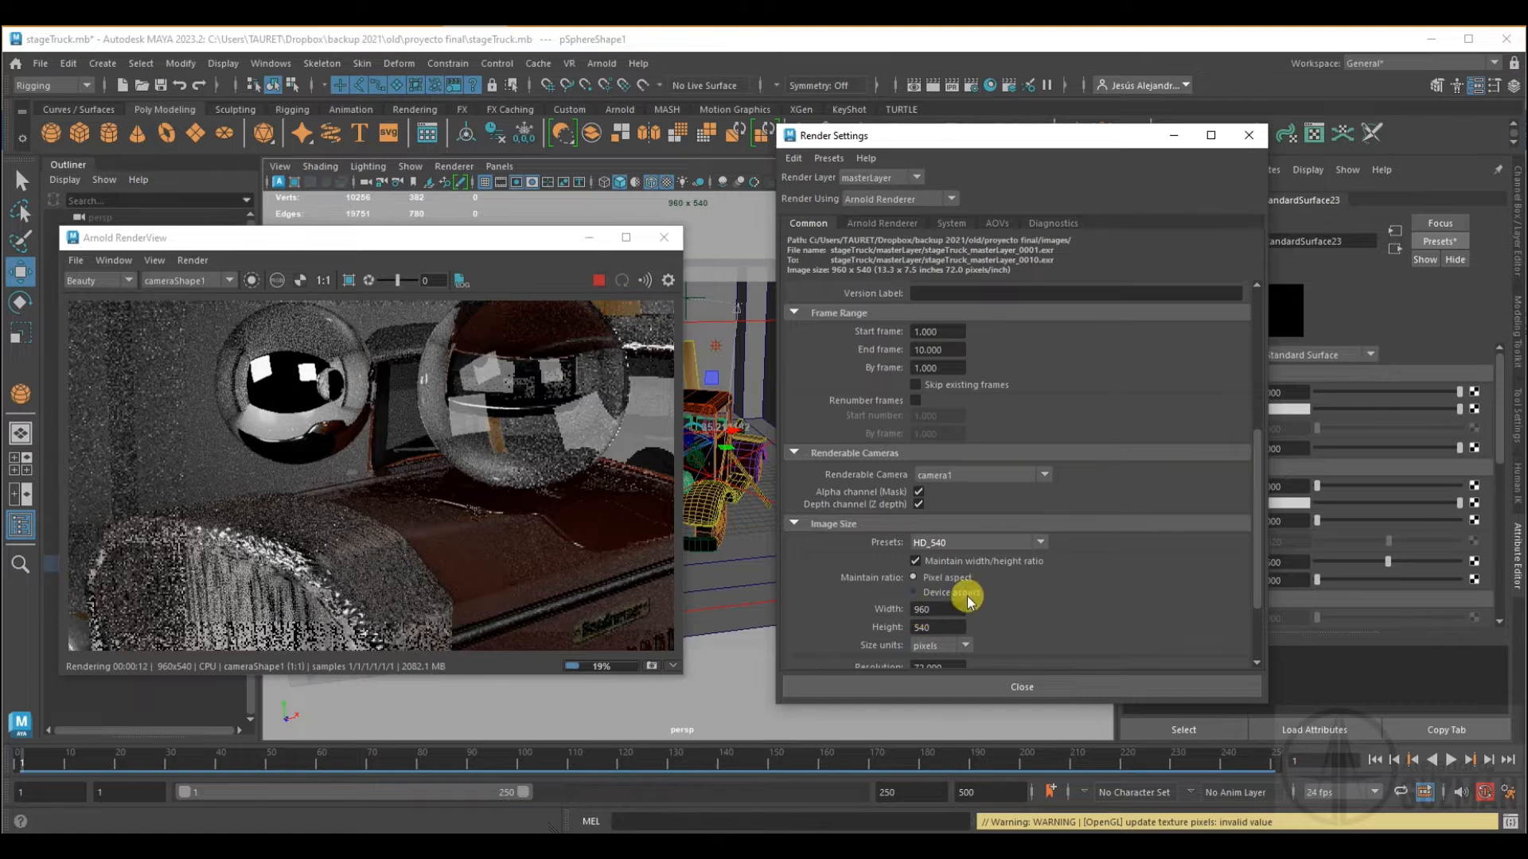
{"action": "scroll", "coordinate": [1013, 605], "scroll_direction": "down", "scroll_amount": 2}
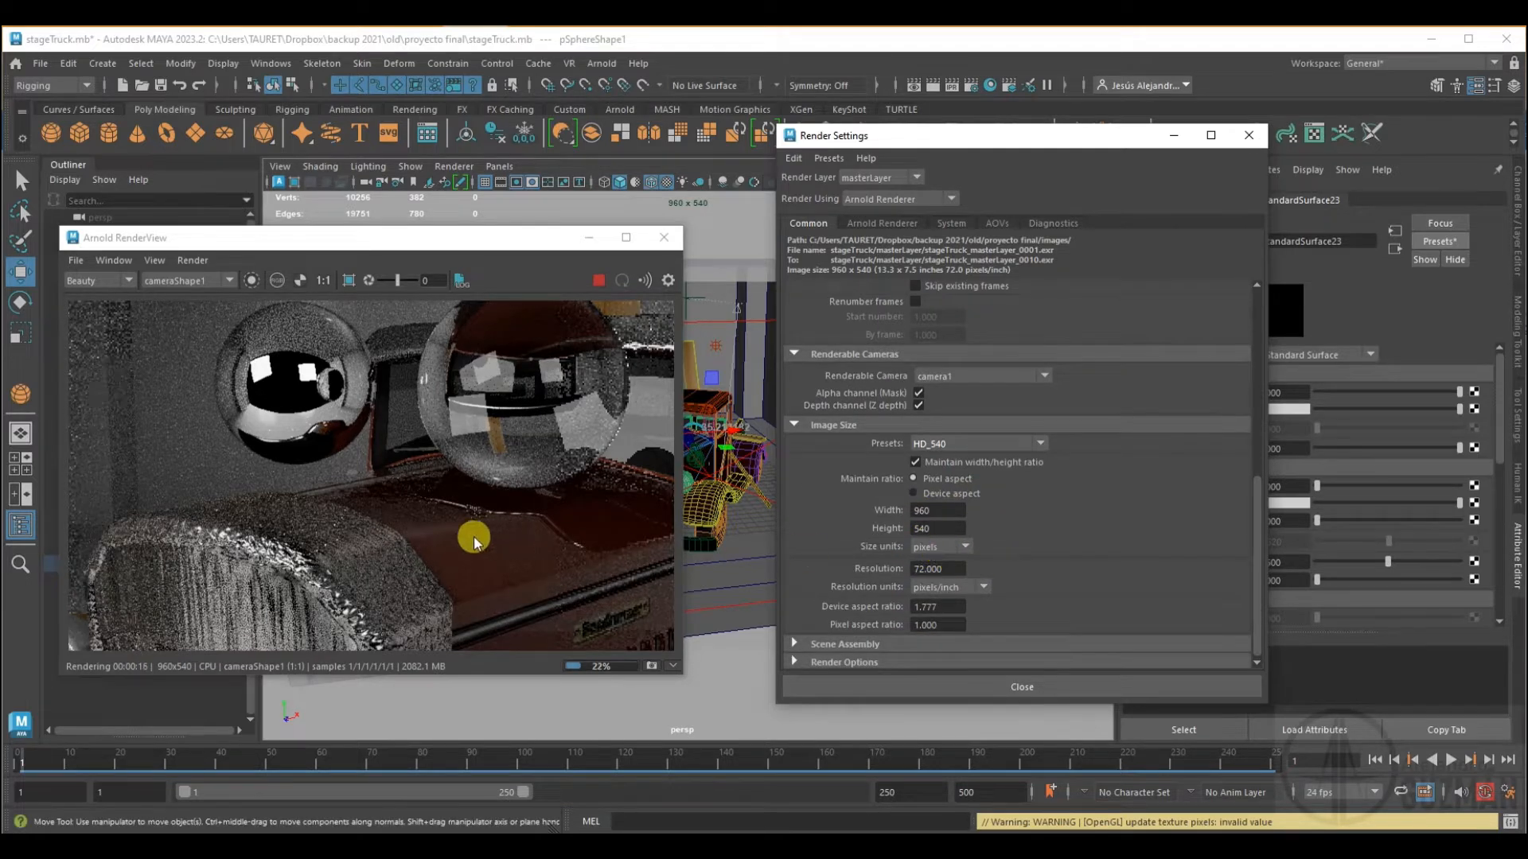
{"action": "scroll", "coordinate": [474, 538], "scroll_direction": "down", "scroll_amount": 2}
{"action": "middle_click_drag", "start_coordinate": [494, 509], "coordinate": [467, 503]}
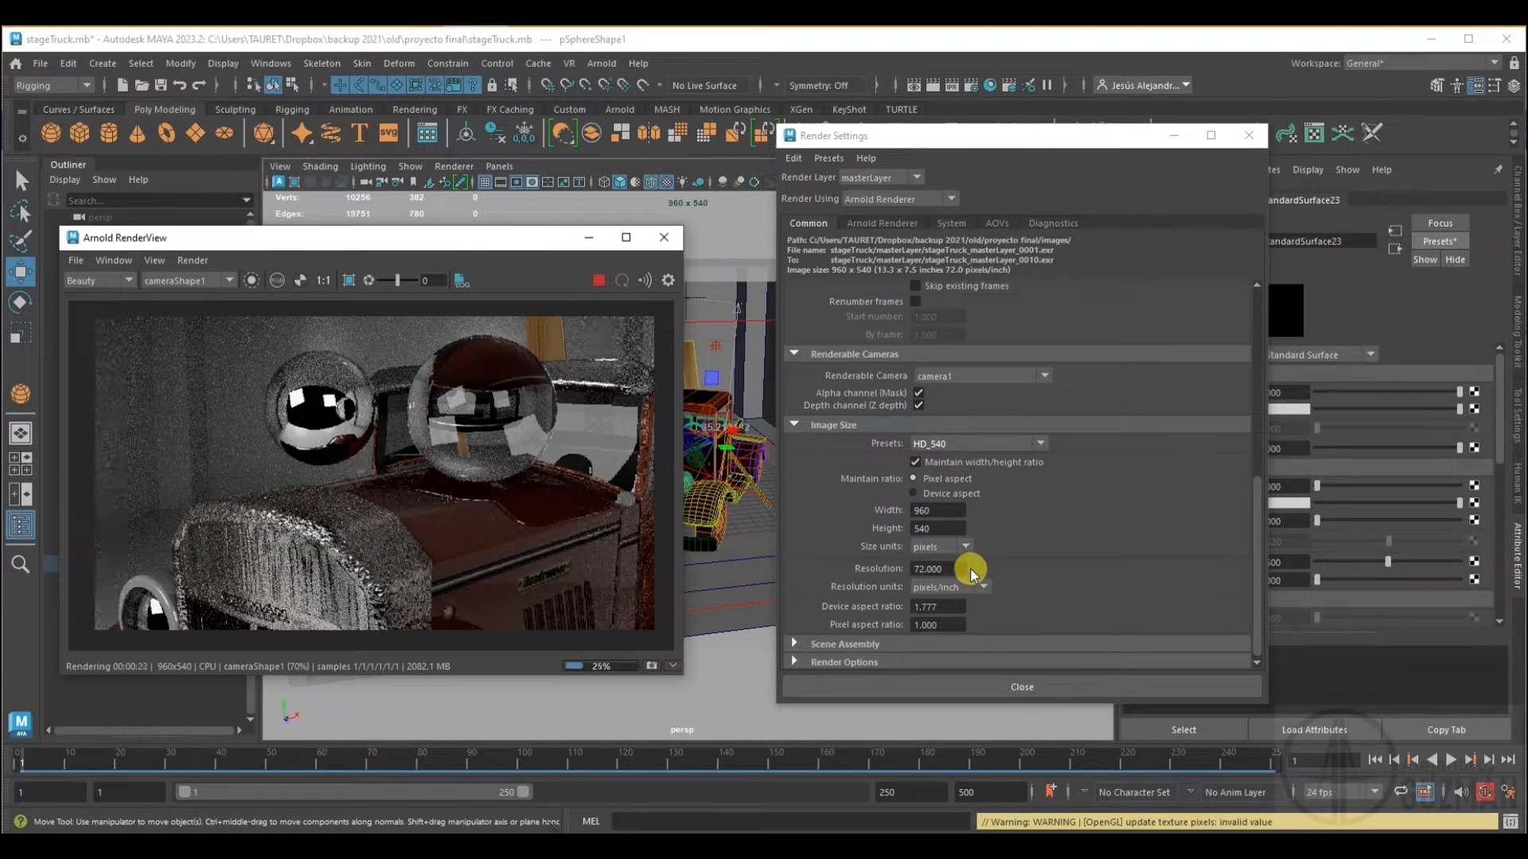
{"action": "double_click", "coordinate": [923, 568]}
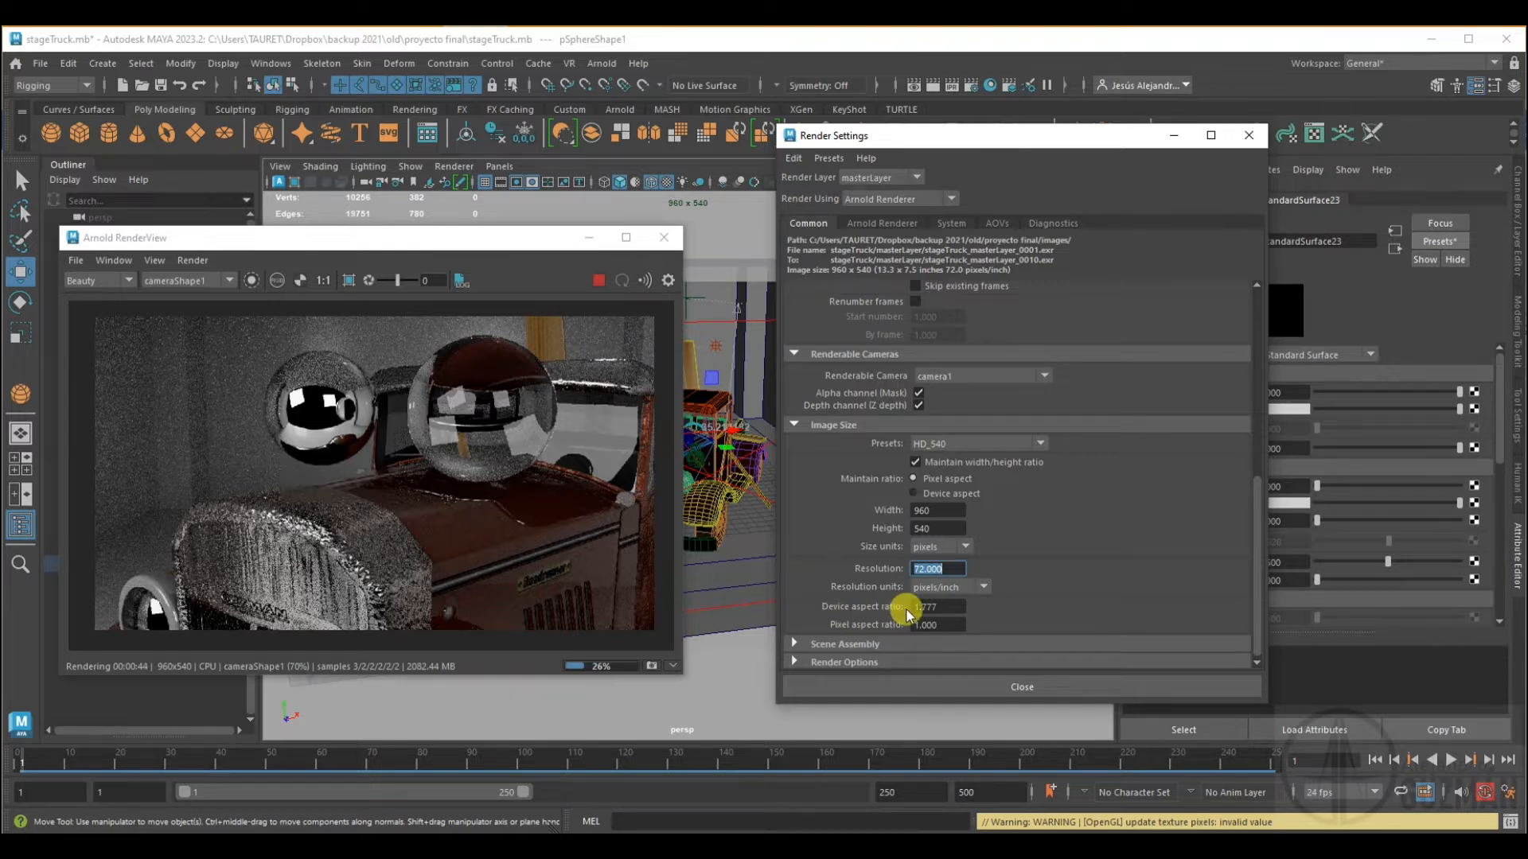
- Review the Scene Assembly and Render Options sections of the common settings and collapse them again
{"action": "left_click", "coordinate": [796, 643]}
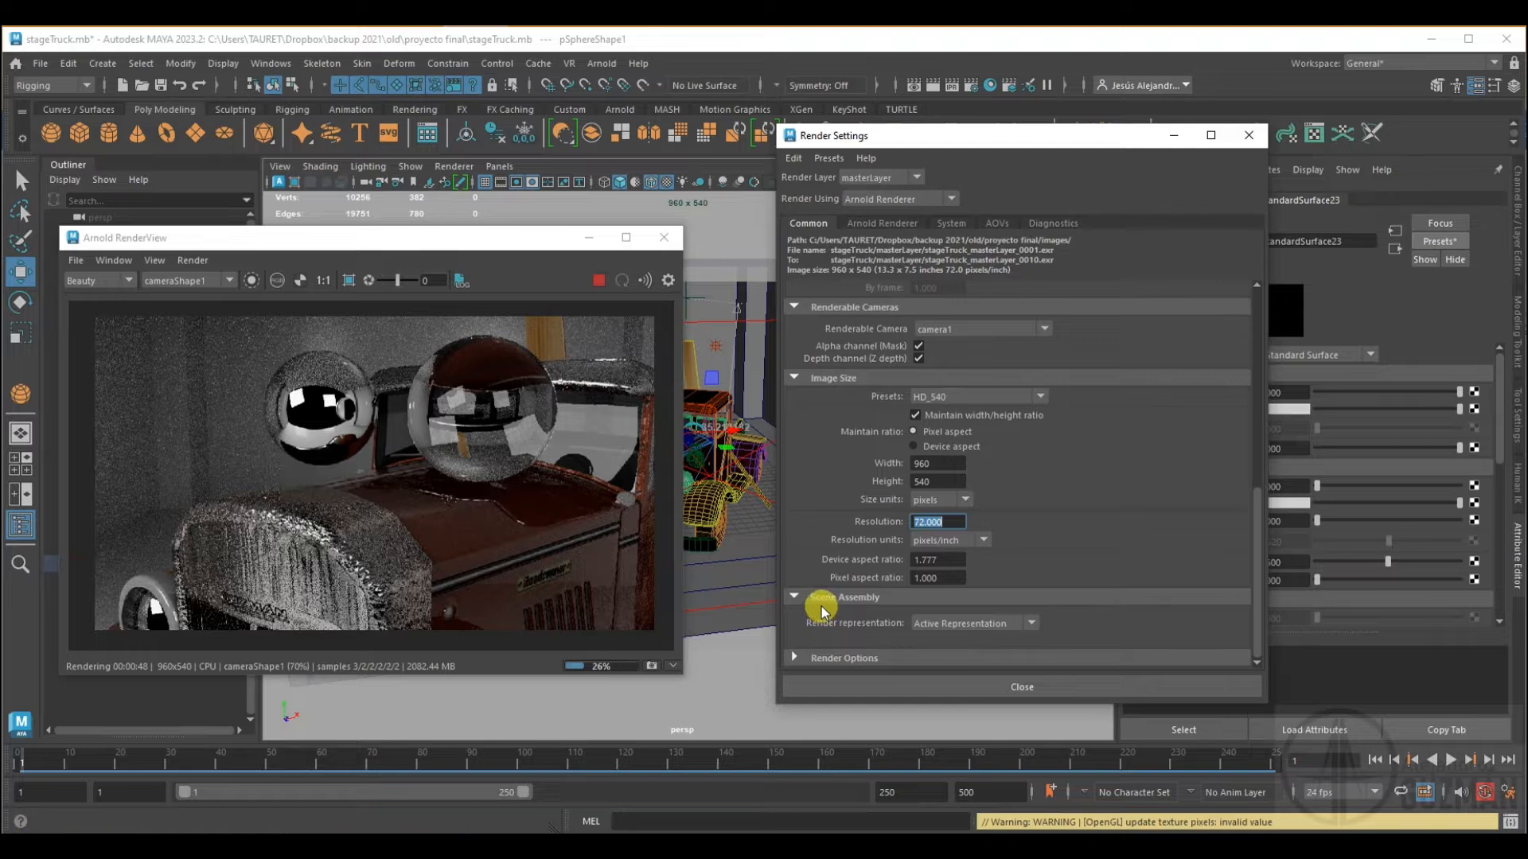
{"action": "left_click", "coordinate": [795, 658]}
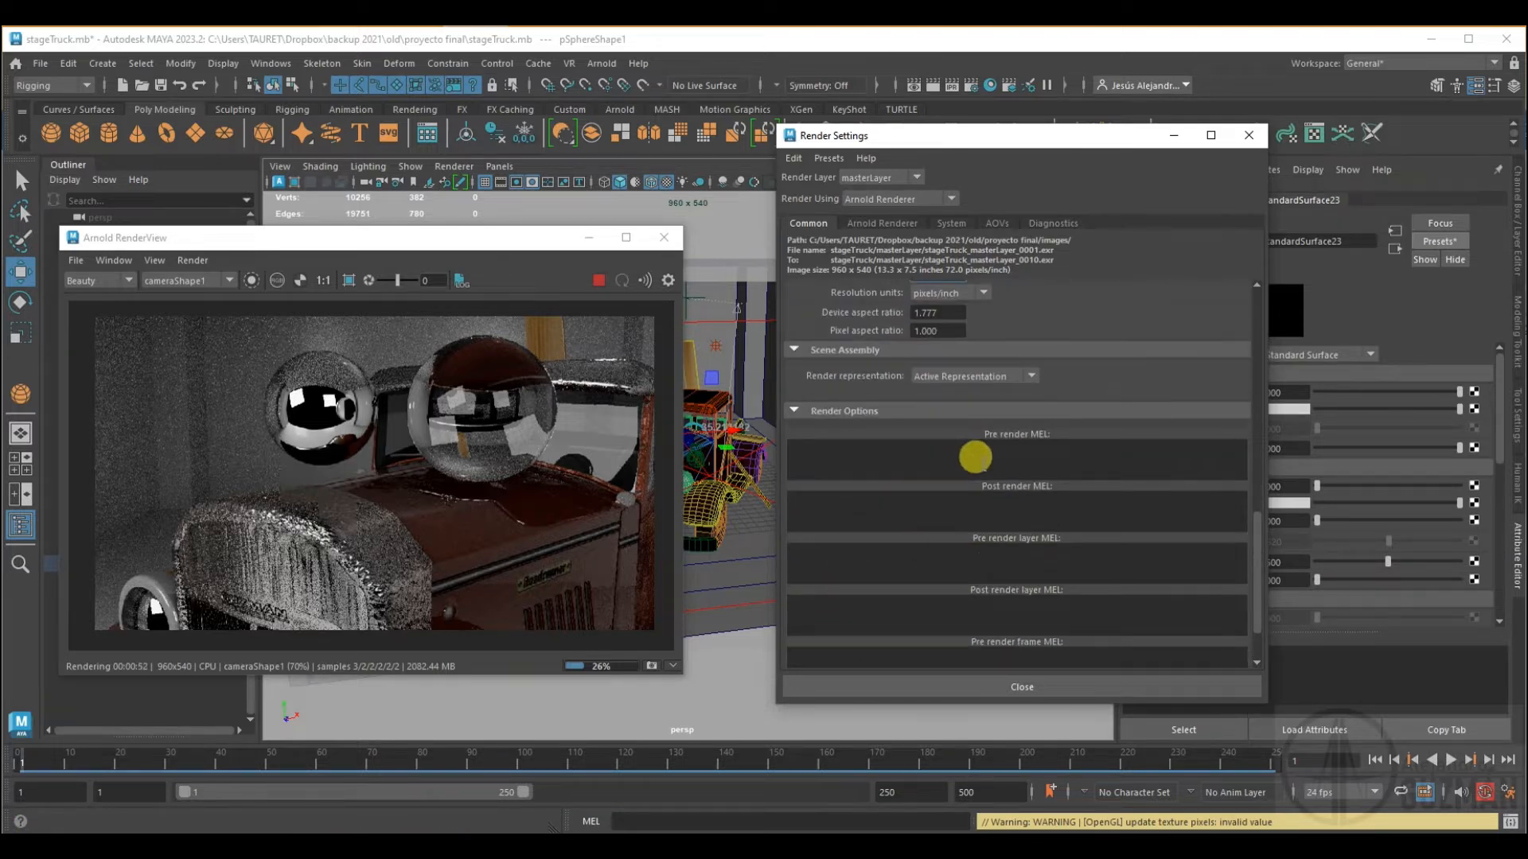
{"action": "scroll", "coordinate": [1009, 461], "scroll_direction": "up", "scroll_amount": 3}
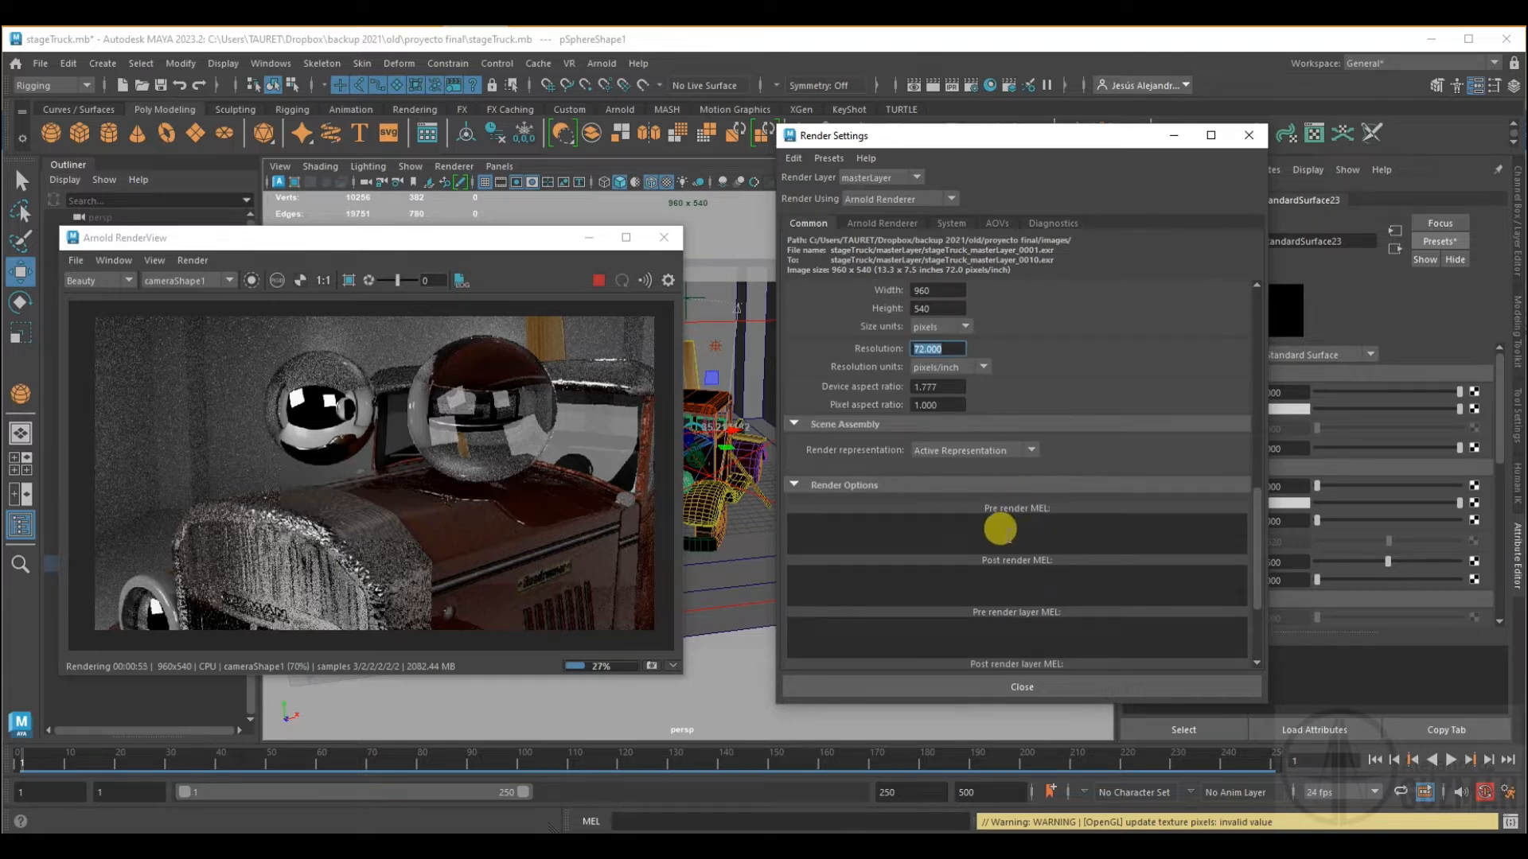
{"action": "left_click", "coordinate": [795, 485]}
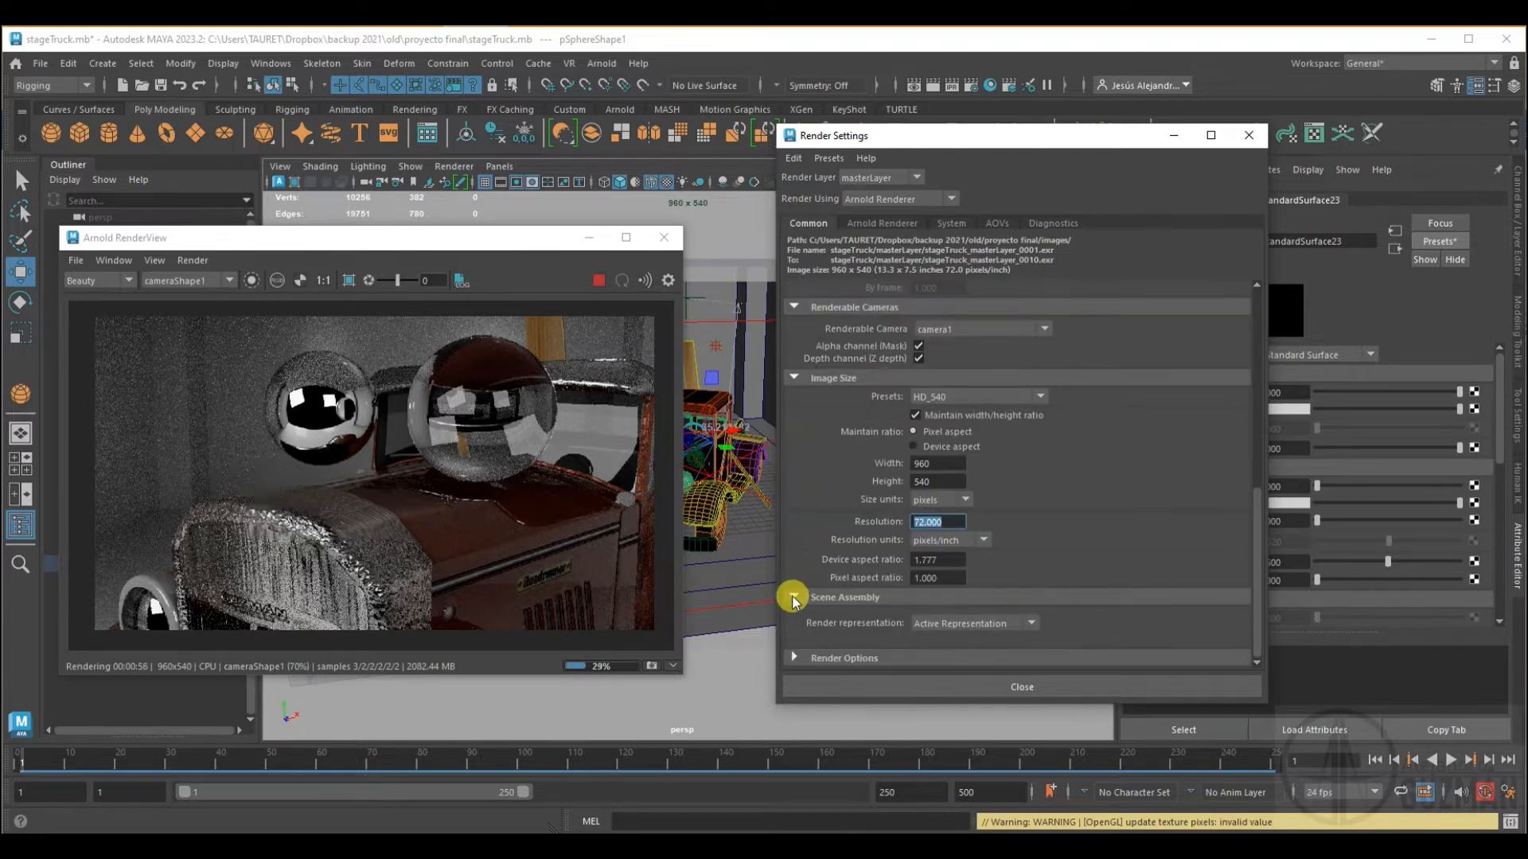
{"action": "left_click", "coordinate": [793, 598]}
{"action": "scroll", "coordinate": [858, 605], "scroll_direction": "up", "scroll_amount": 6}
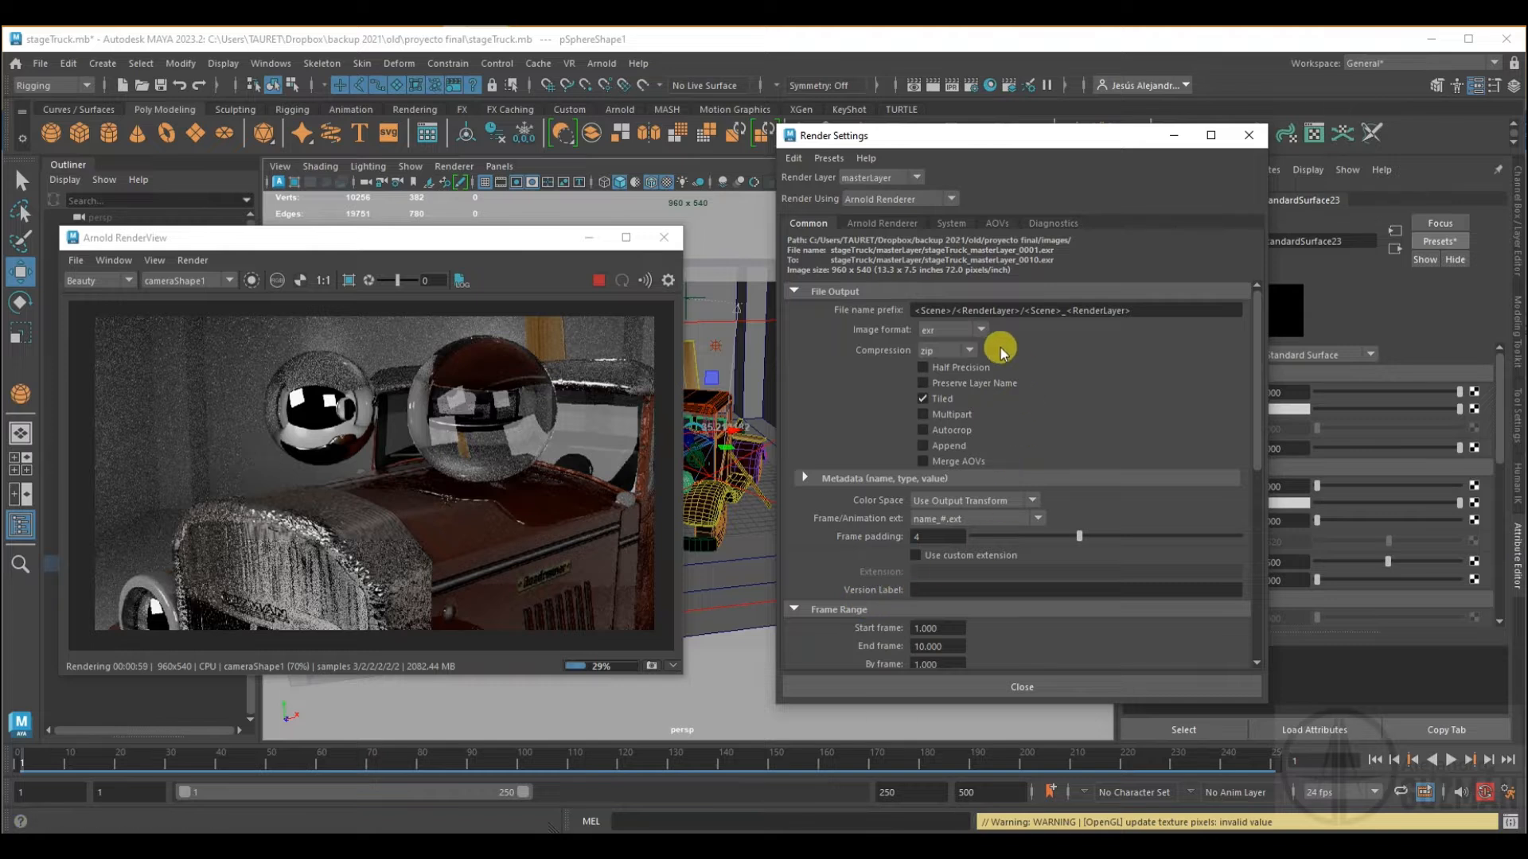
- Look over the AOV options and review the Arnold Renderer sampling values, including SSS and Volume Indirect
{"action": "left_click", "coordinate": [888, 225]}
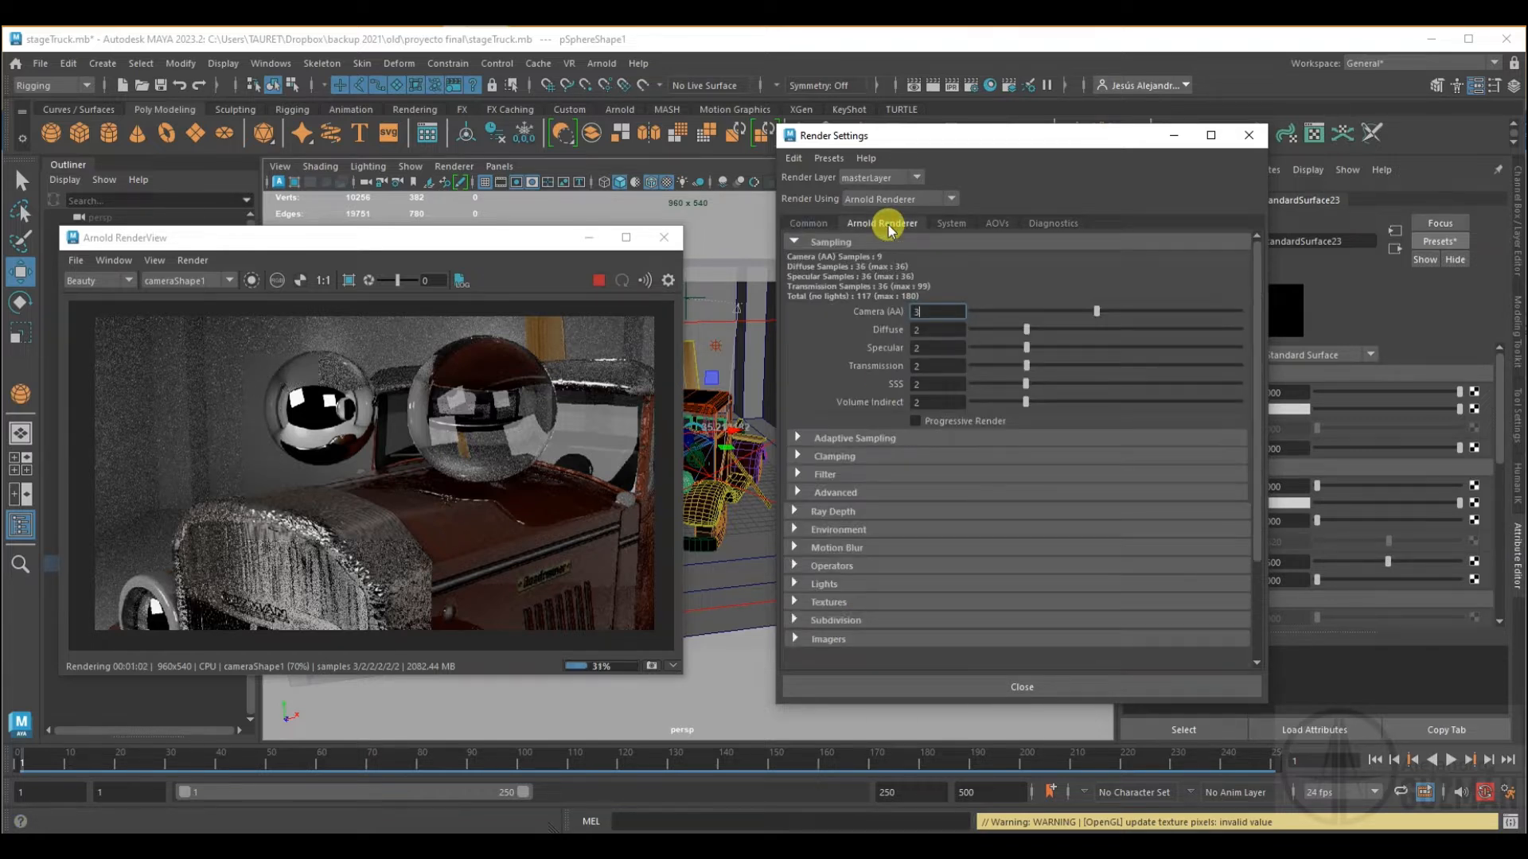
{"action": "left_click", "coordinate": [996, 224]}
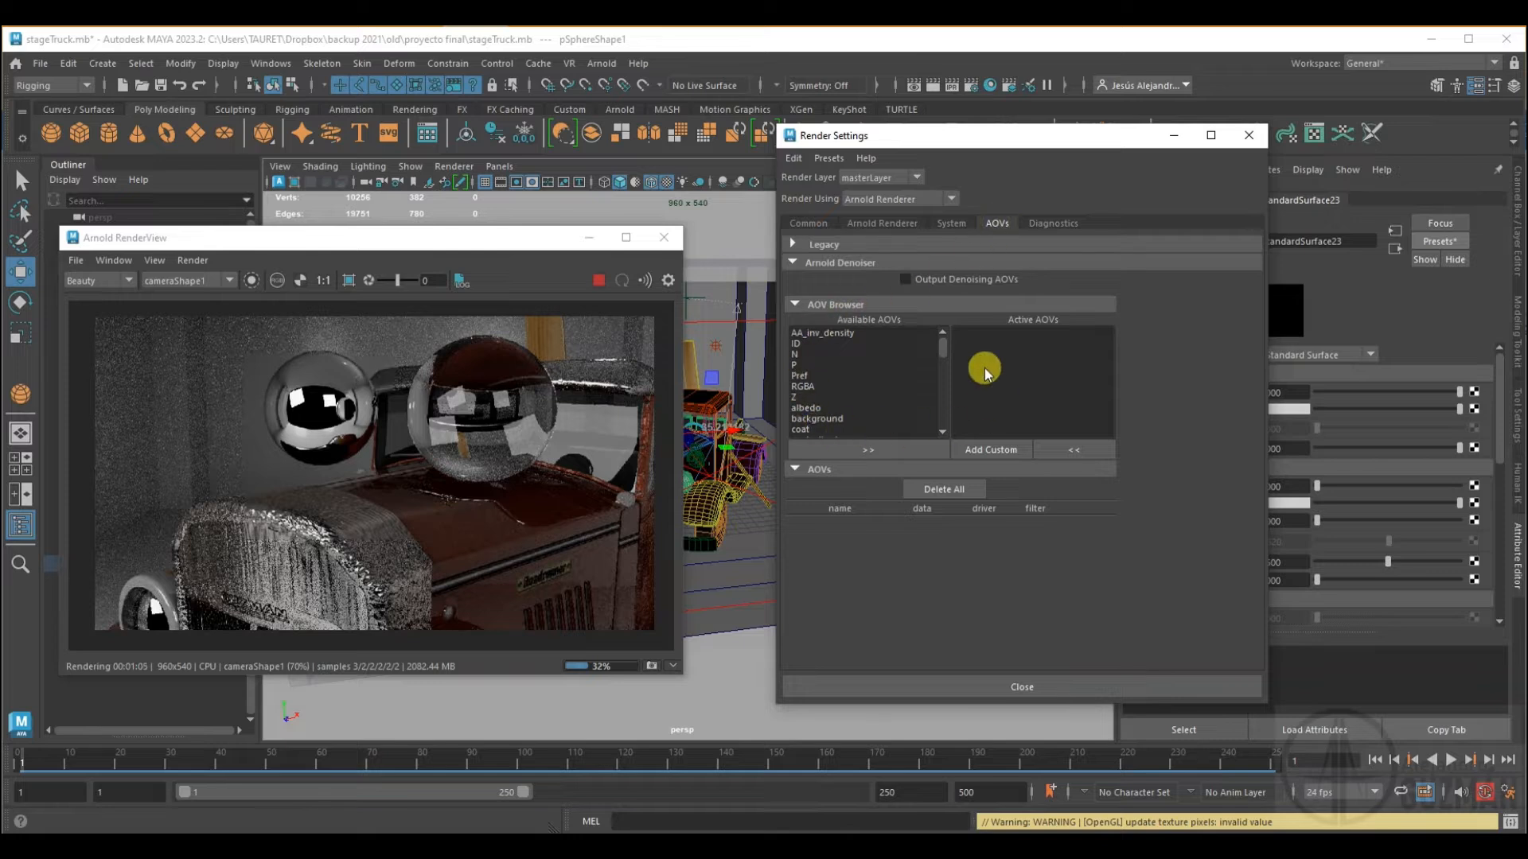
{"action": "left_click", "coordinate": [891, 222]}
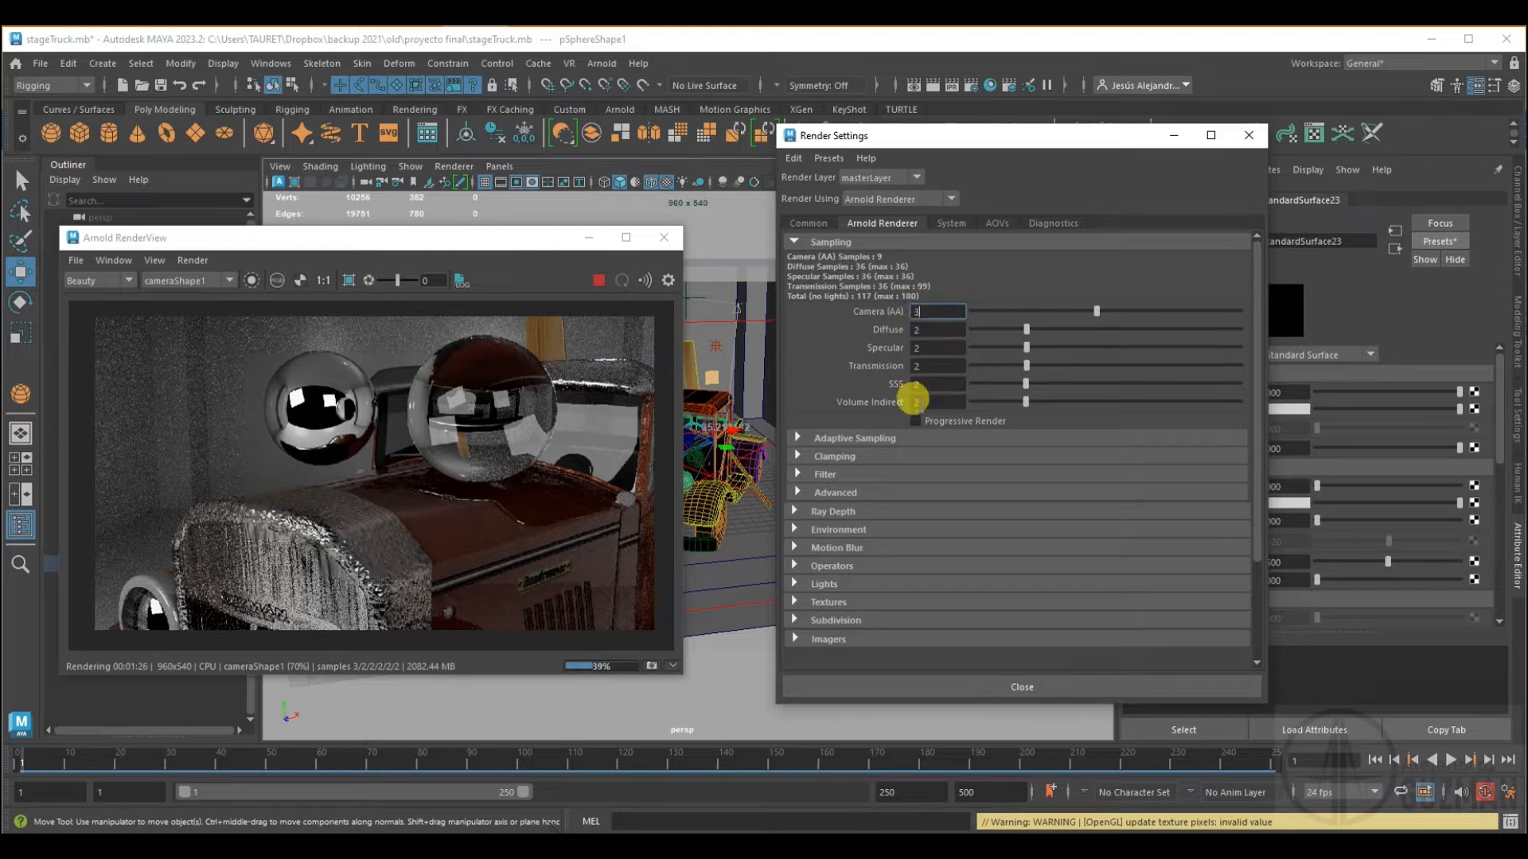
{"action": "left_click", "coordinate": [919, 402]}
{"action": "left_click", "coordinate": [917, 384]}
{"action": "left_click", "coordinate": [920, 402]}
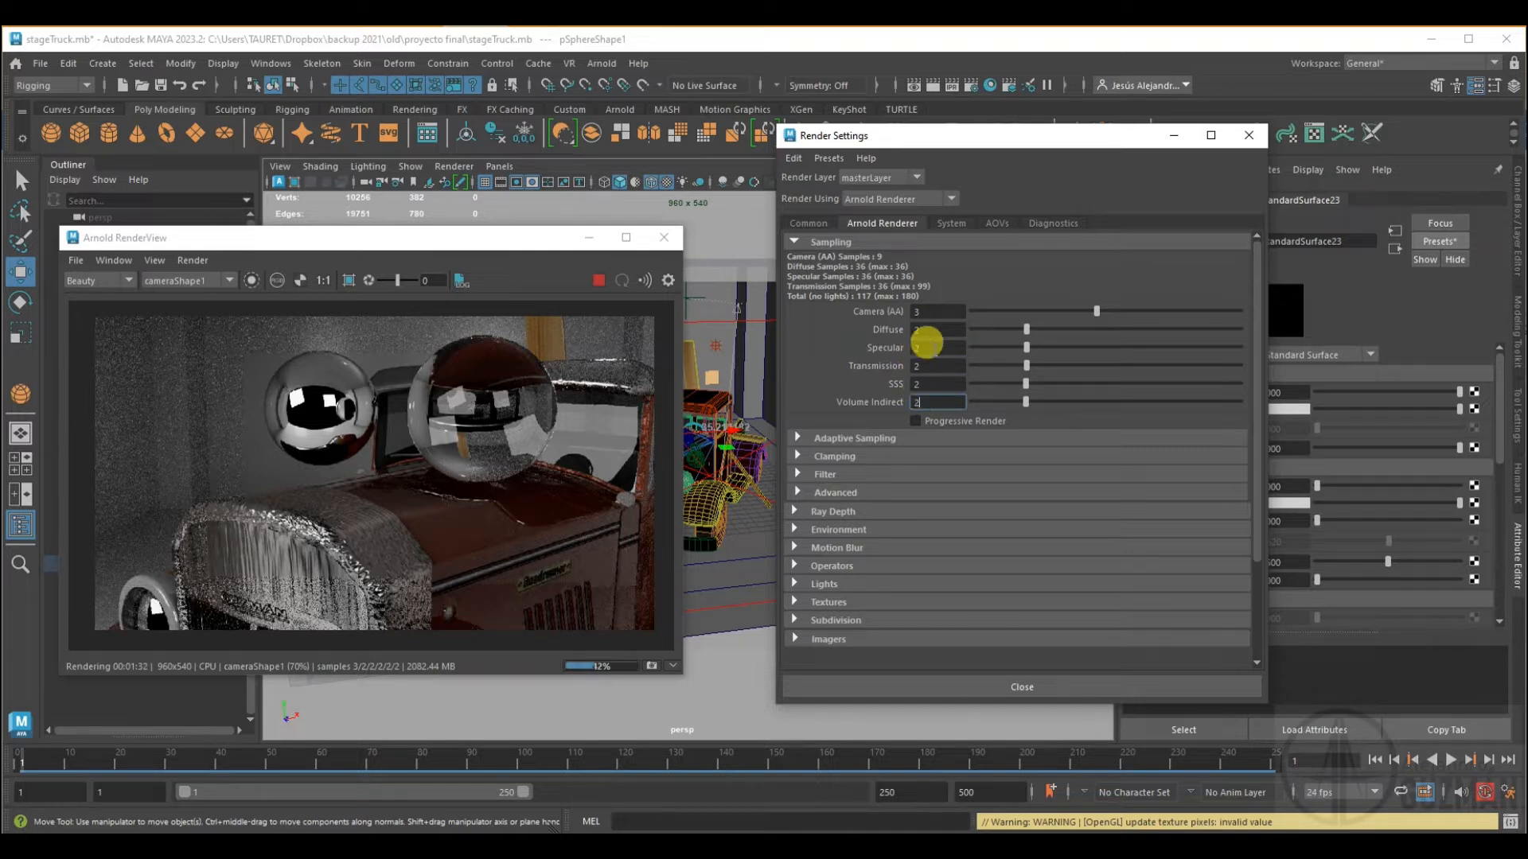
- Set the Arnold sampling Camera (AA) value to 4
{"action": "left_click", "coordinate": [920, 312]}
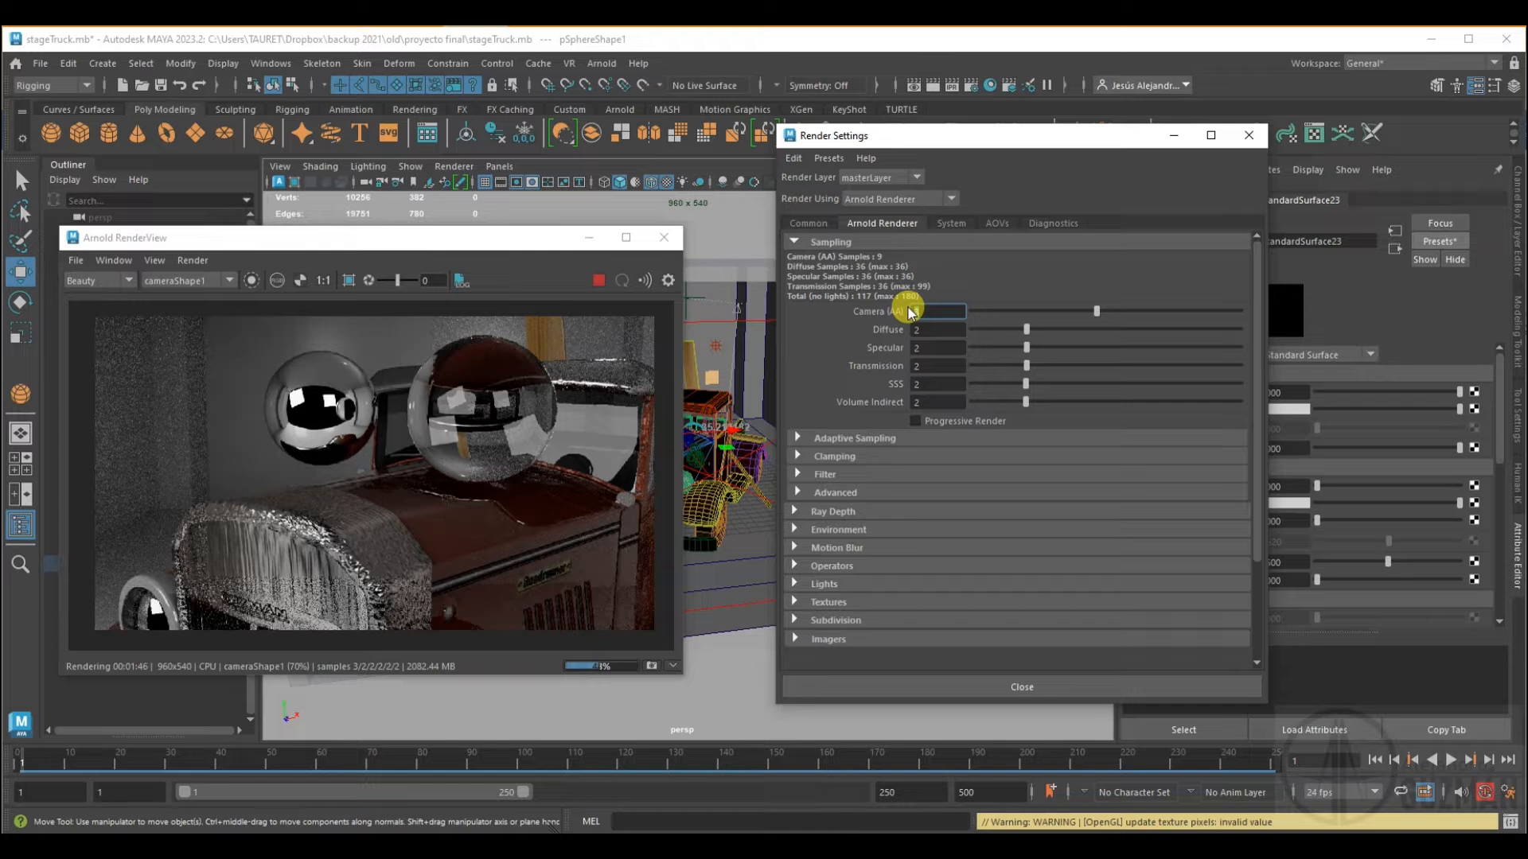
{"action": "type", "text": "4"}
{"action": "key", "text": "Tab"}
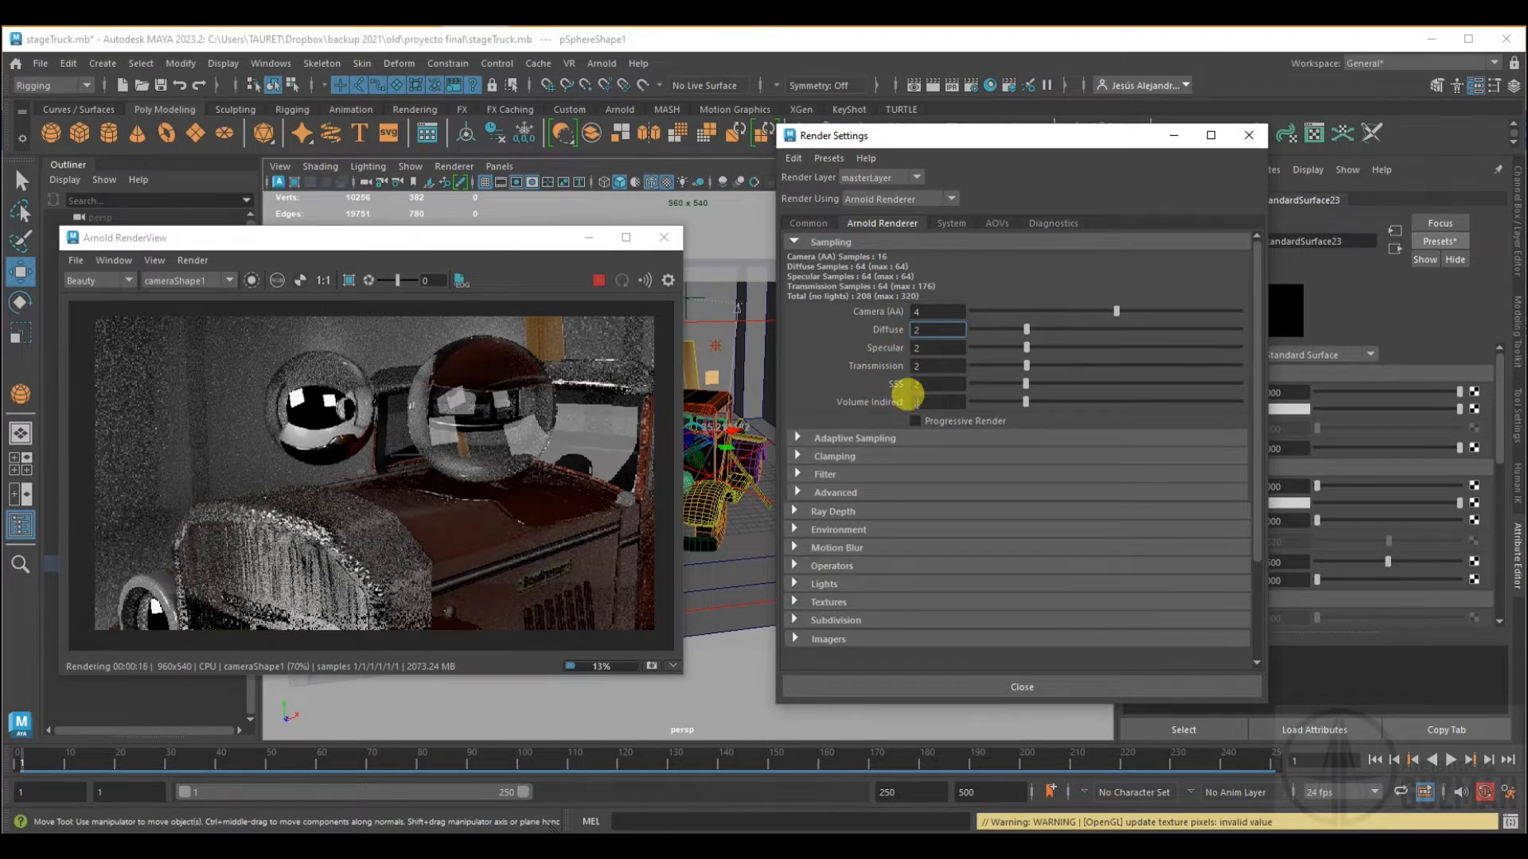
{"action": "left_click", "coordinate": [921, 310]}
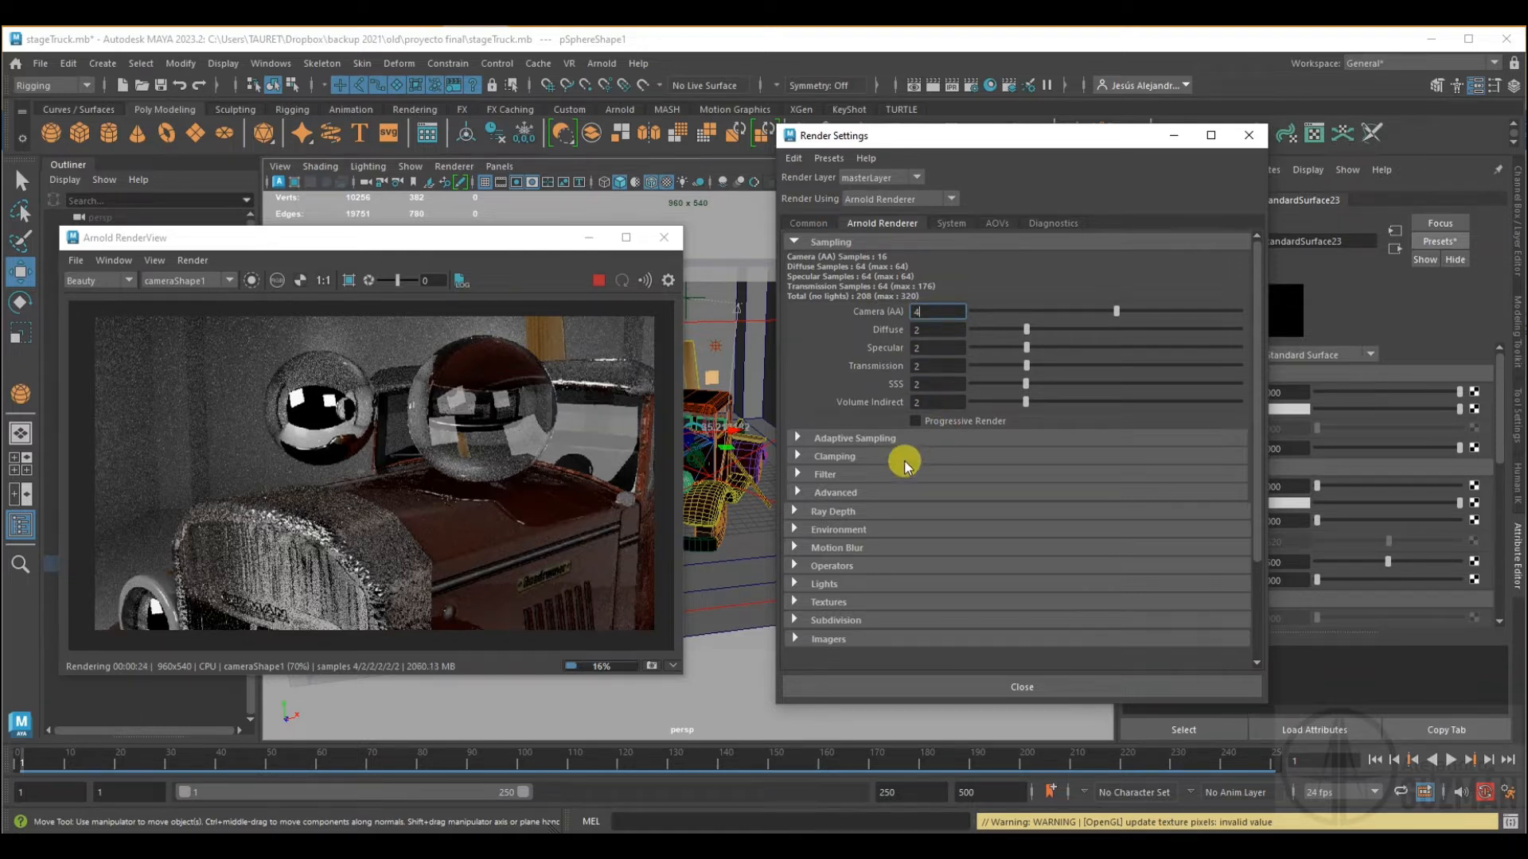
- Enable Adaptive Sampling for the Arnold render
{"action": "left_click", "coordinate": [798, 437]}
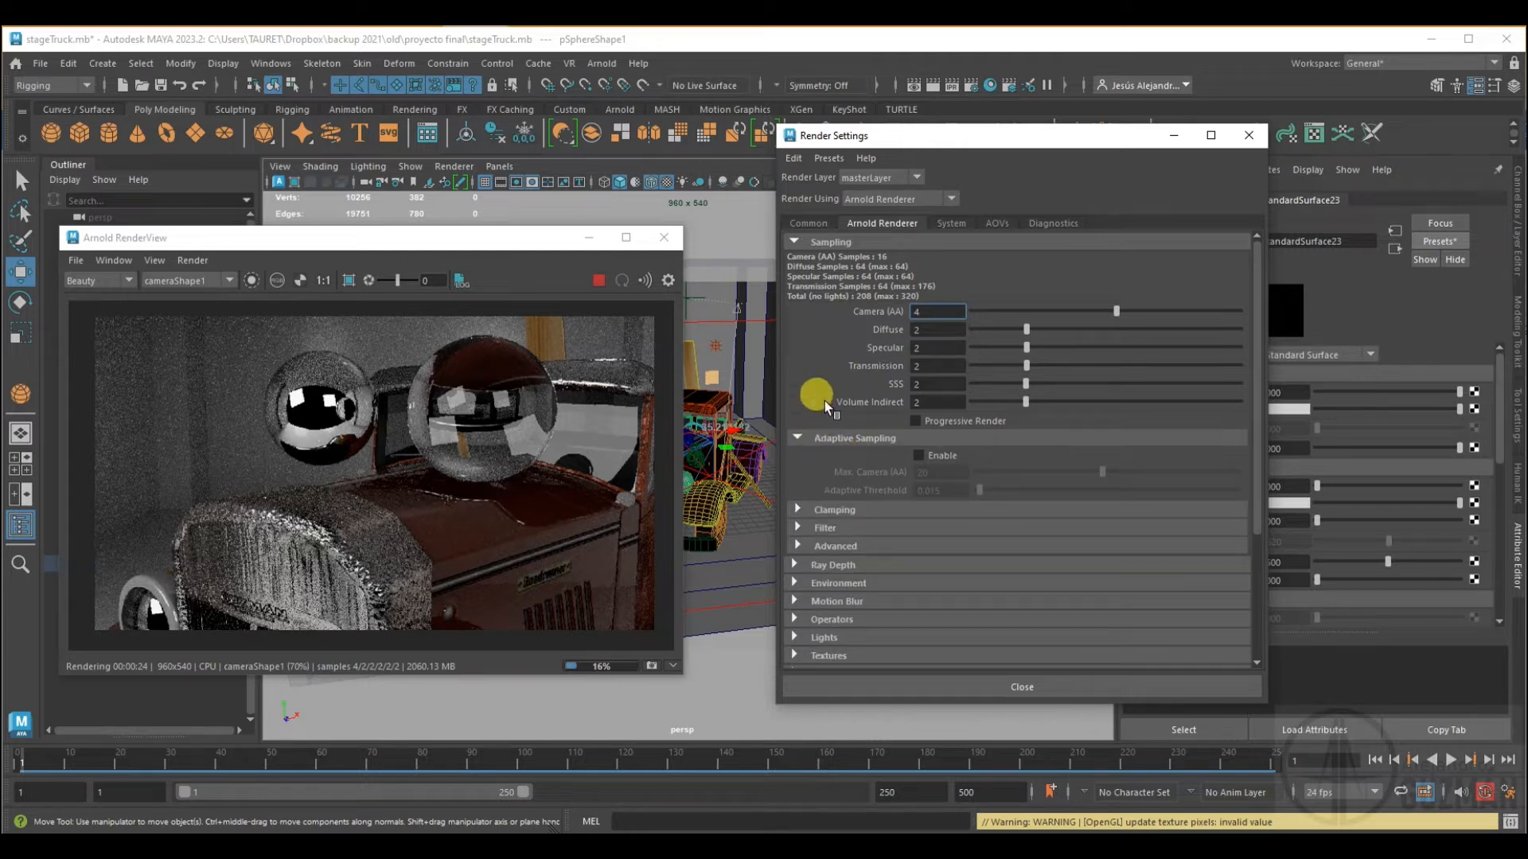
{"action": "scroll", "coordinate": [829, 390], "scroll_direction": "down", "scroll_amount": 2}
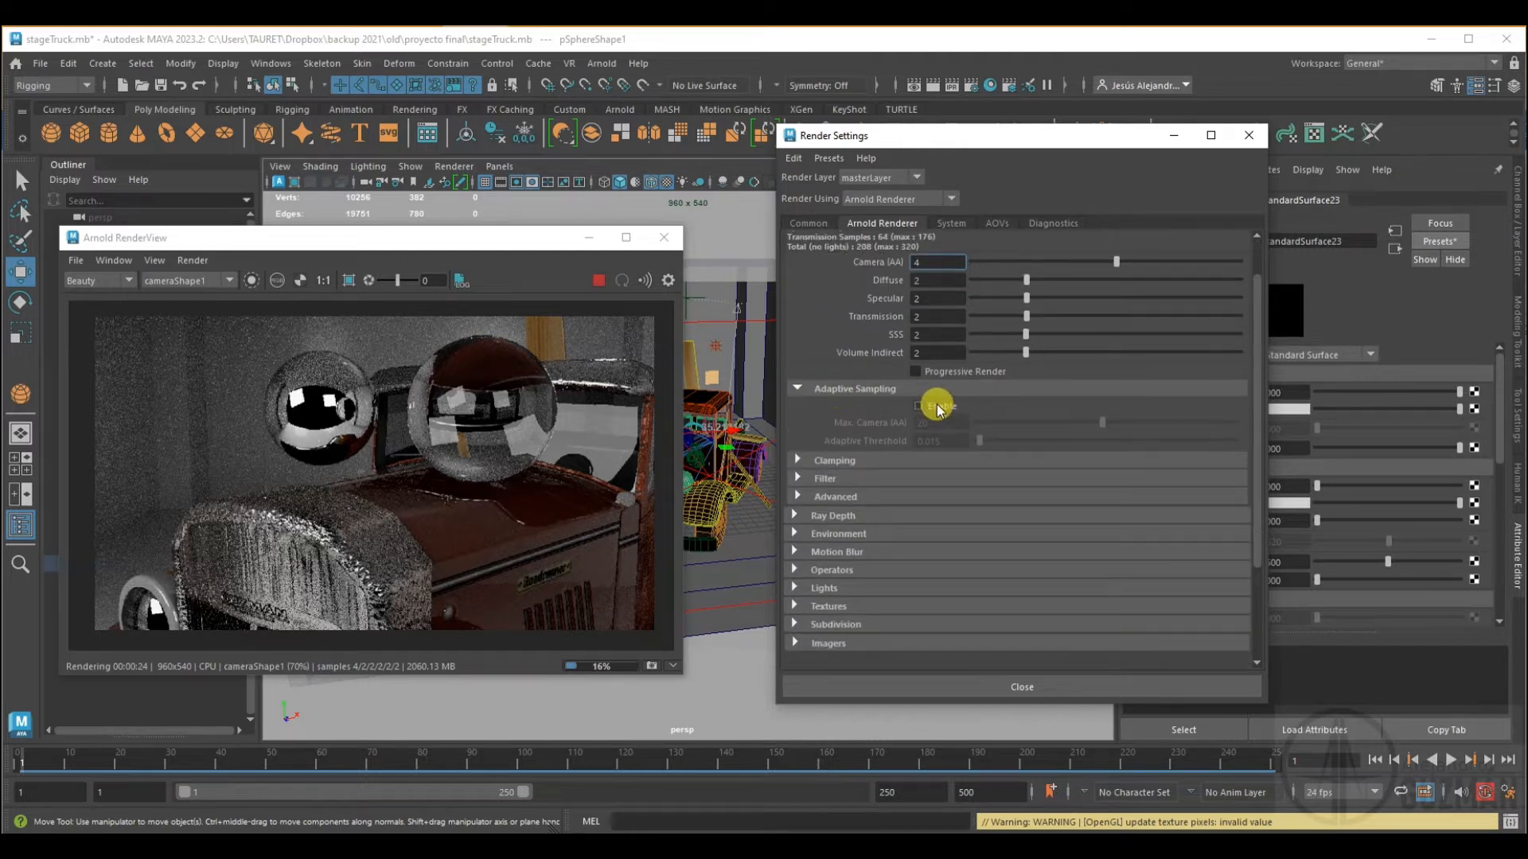
{"action": "left_click", "coordinate": [938, 409]}
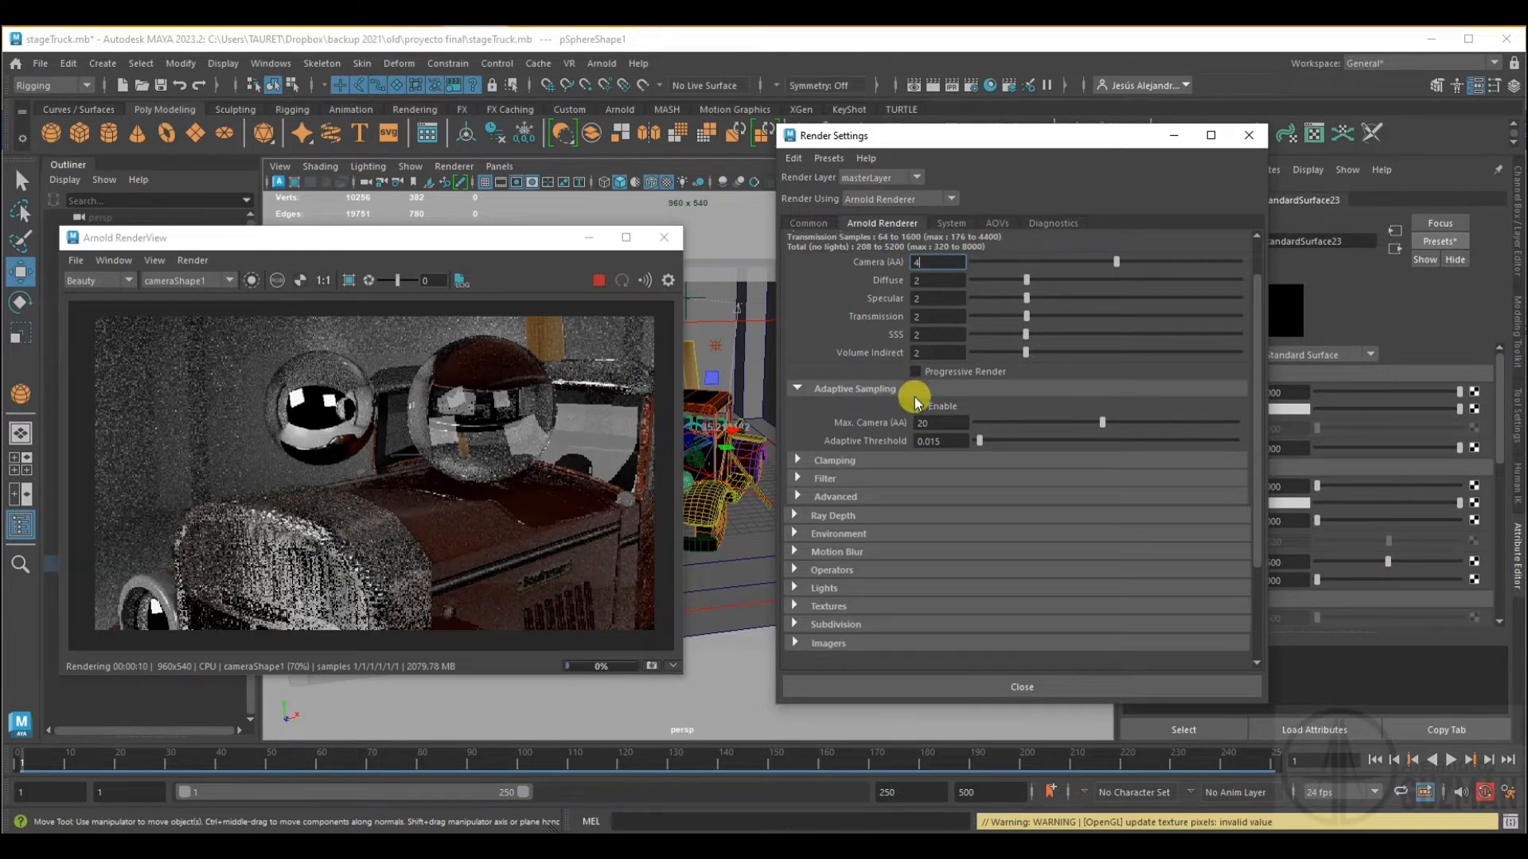
- Try Max. Camera (AA) values such as 4 and 8 for adaptive sampling, settling on 10
{"action": "double_click", "coordinate": [936, 420]}
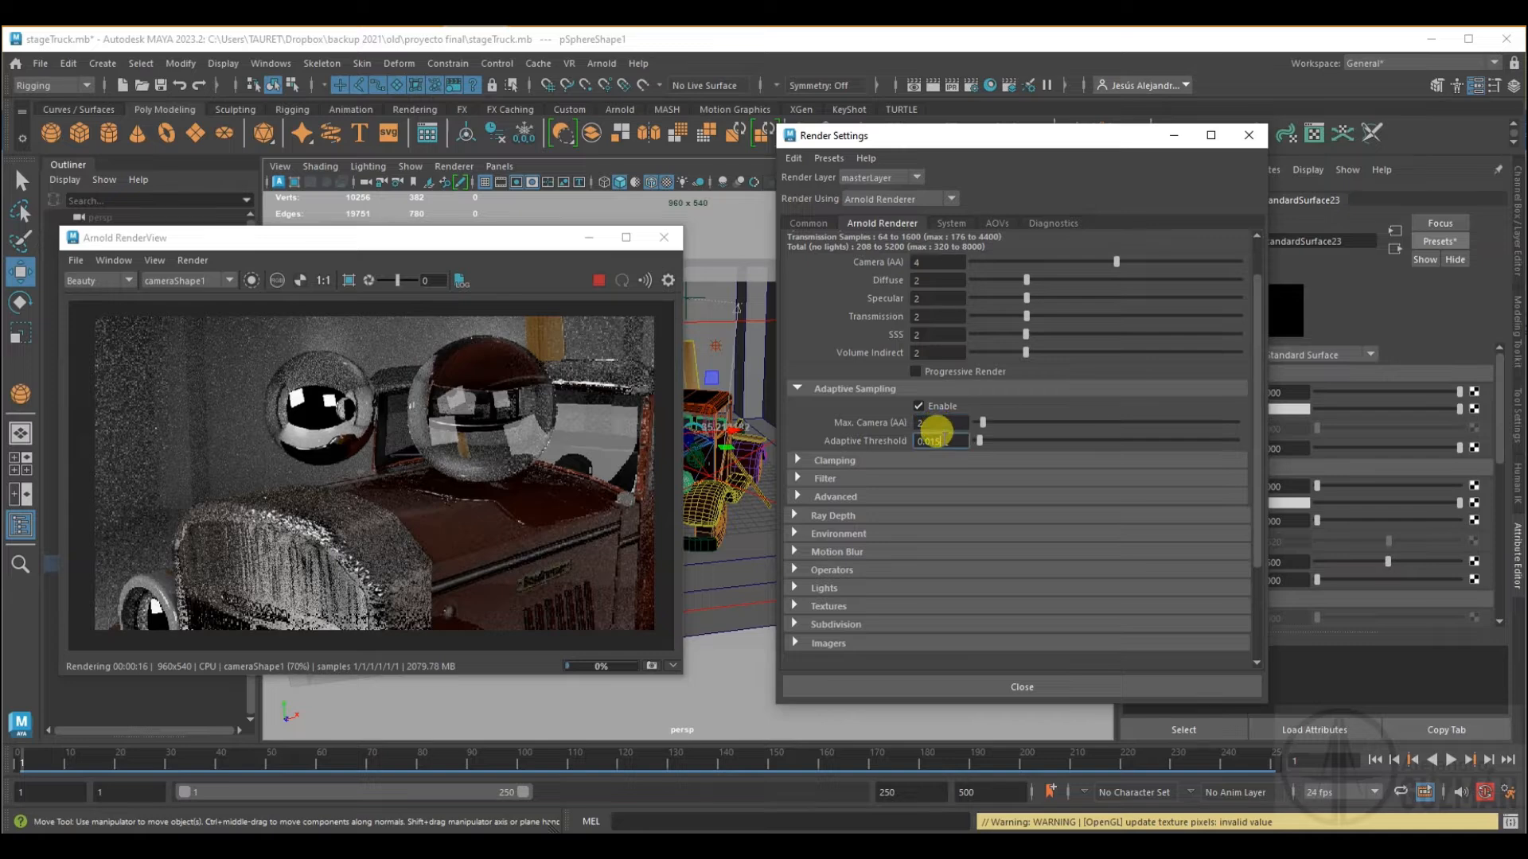
{"action": "key", "text": "Return"}
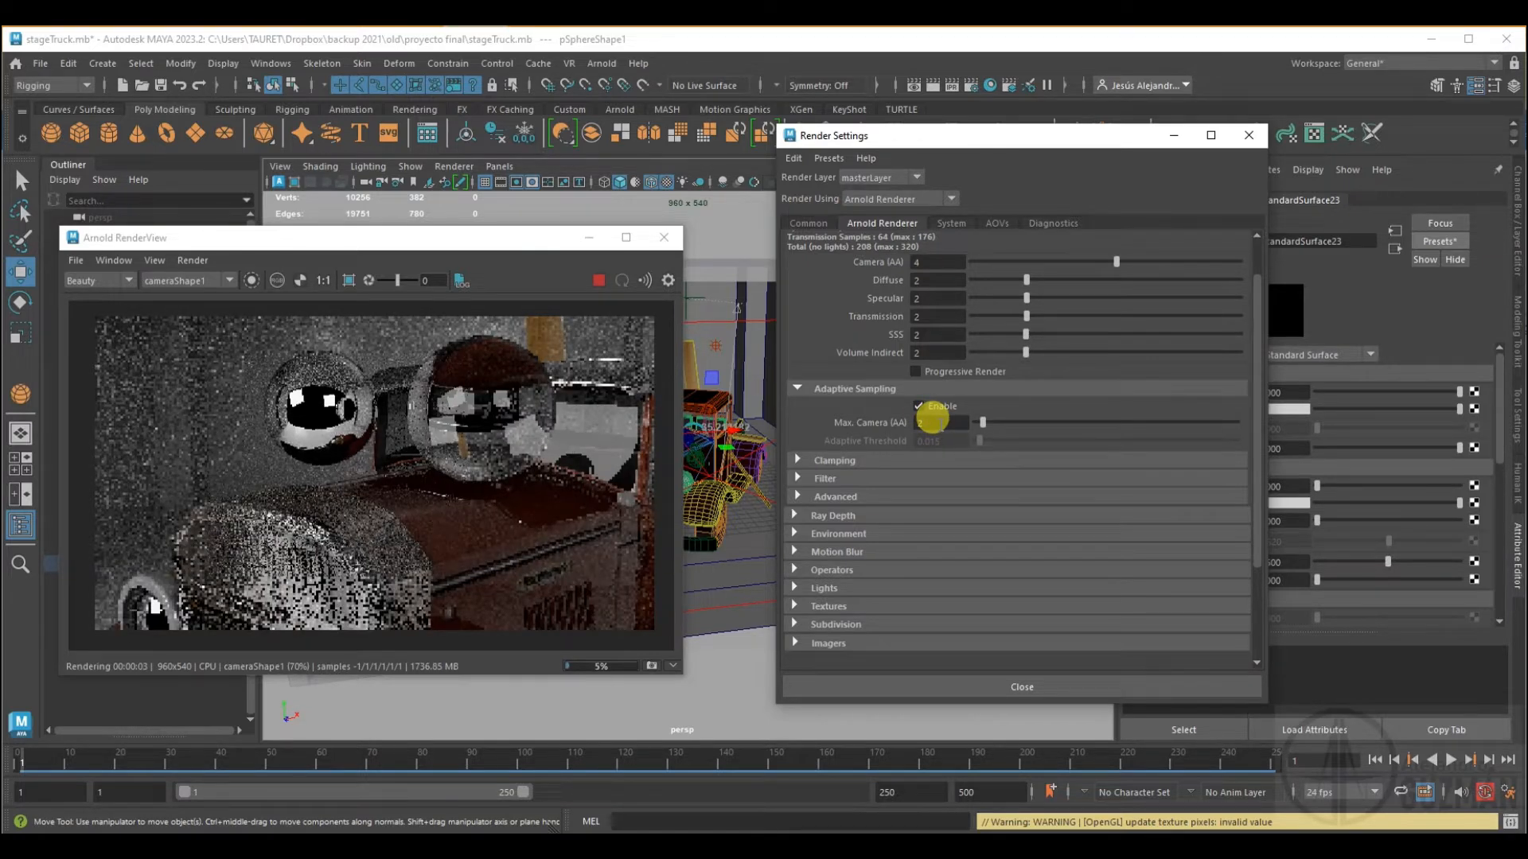
{"action": "double_click", "coordinate": [942, 425]}
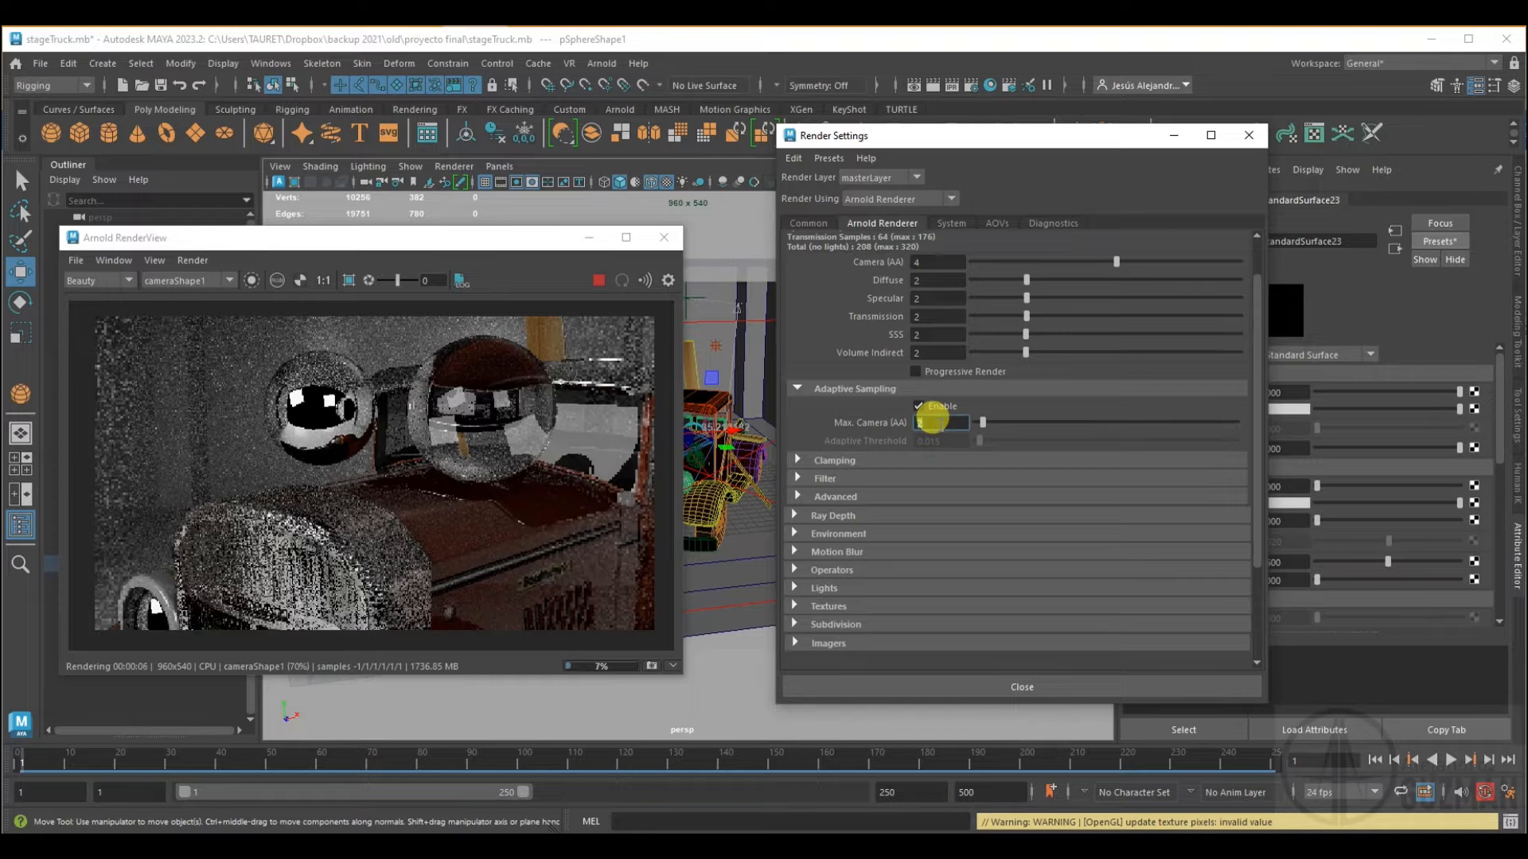
{"action": "type", "text": "4"}
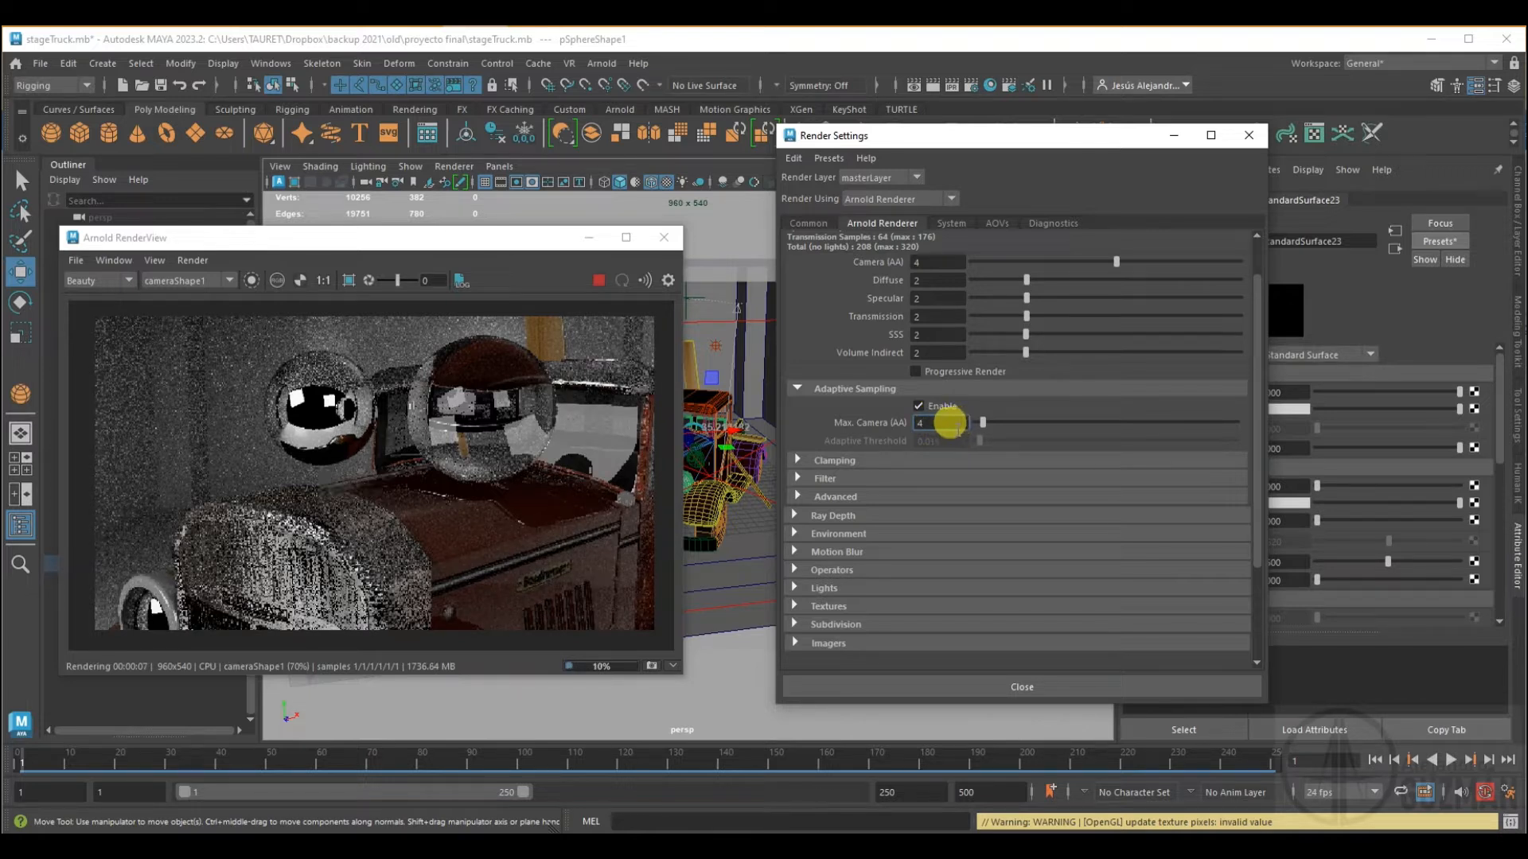
{"action": "double_click", "coordinate": [924, 422]}
{"action": "type", "text": "8"}
{"action": "key", "text": "Return"}
{"action": "mouse_move", "coordinate": [1044, 419]}
{"action": "left_mouse_down"}
{"action": "mouse_move", "coordinate": [1098, 409]}
{"action": "mouse_move", "coordinate": [1033, 417]}
{"action": "left_mouse_up"}
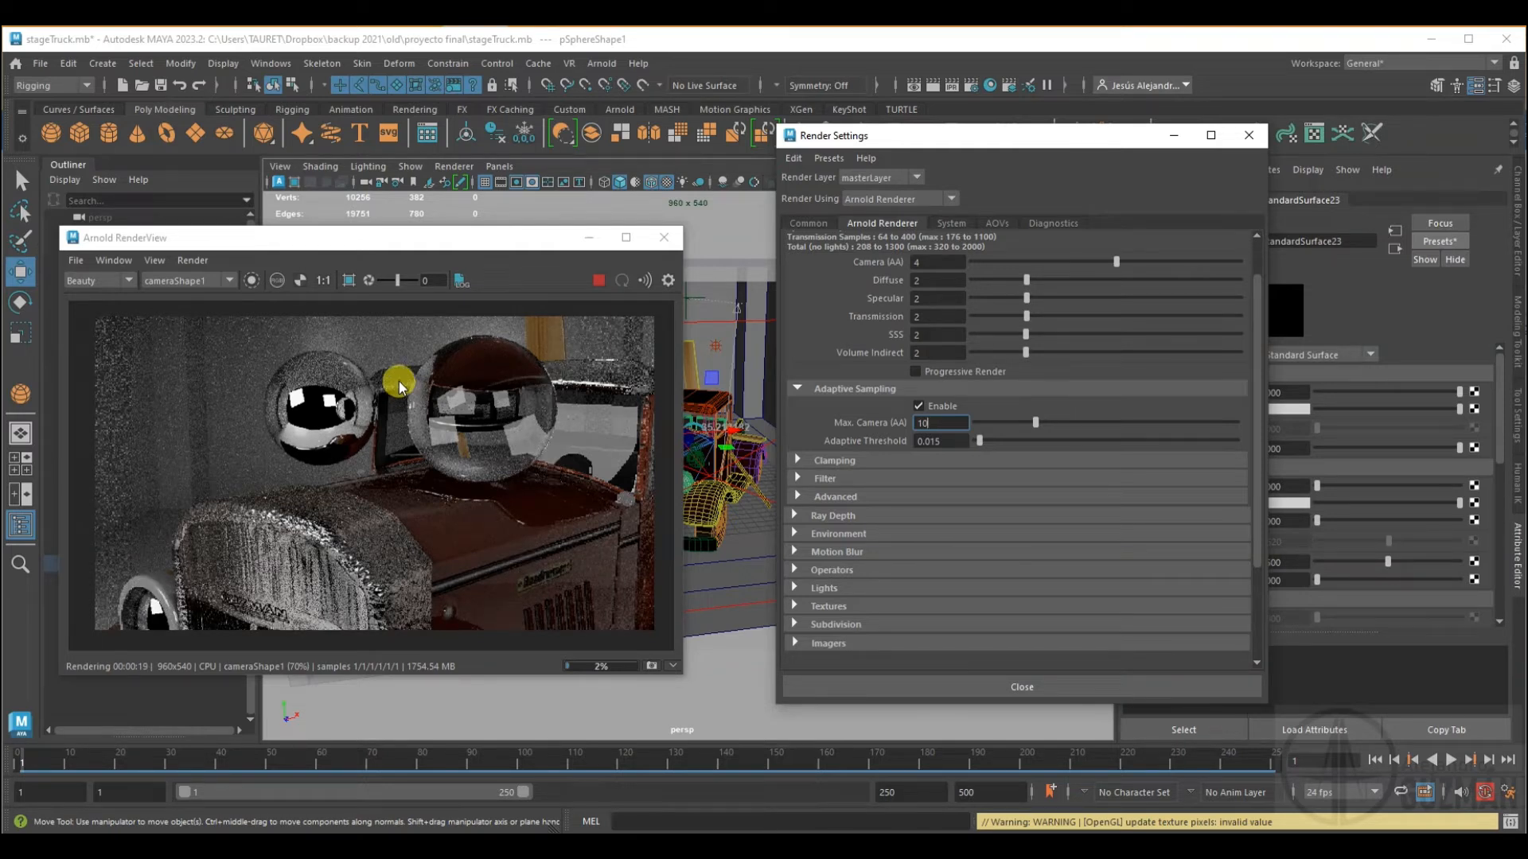
- Examine the Clamping settings and consult the Arnold Clamping documentation in the browser on AA Clamp Value and Indirect Clamp Value
{"action": "left_click", "coordinate": [799, 460]}
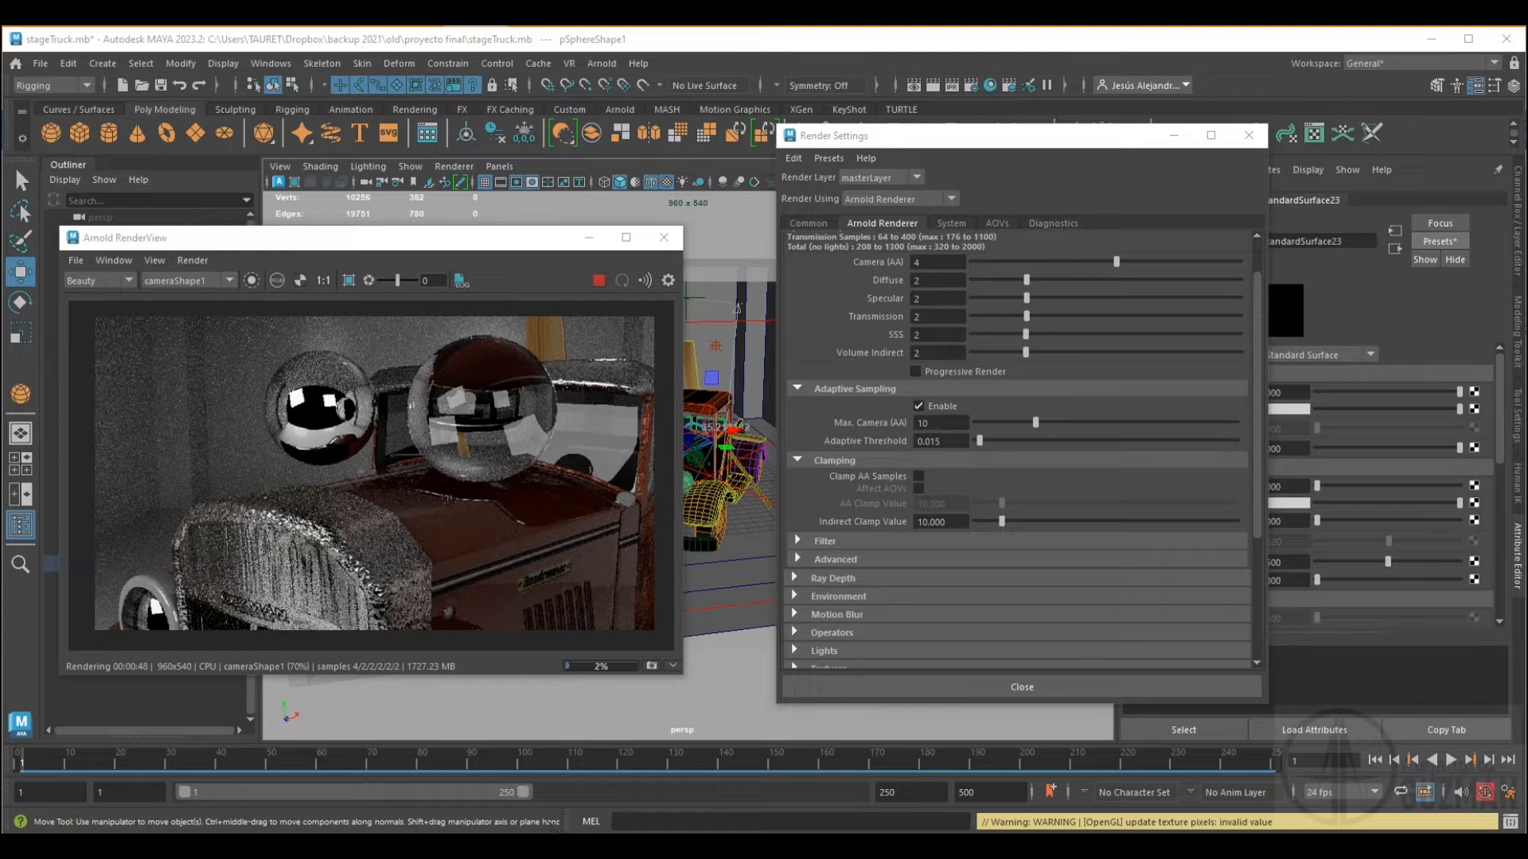
{"action": "left_click_drag", "start_coordinate": [1527, 239], "coordinate": [961, 122]}
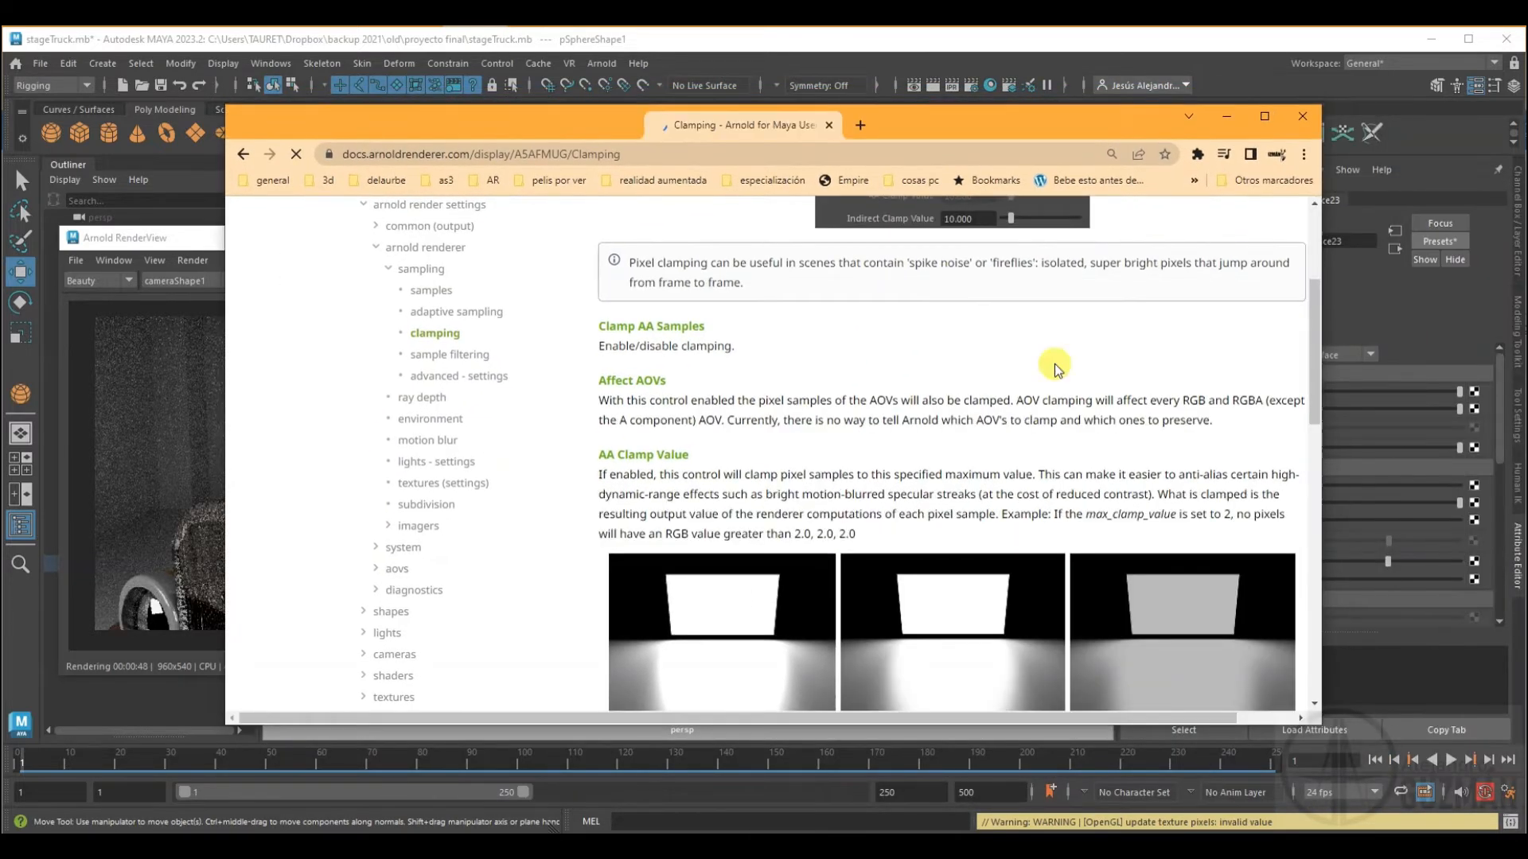
{"action": "scroll", "coordinate": [1065, 460], "scroll_direction": "down", "scroll_amount": 1}
{"action": "scroll", "coordinate": [1064, 460], "scroll_direction": "down", "scroll_amount": 2}
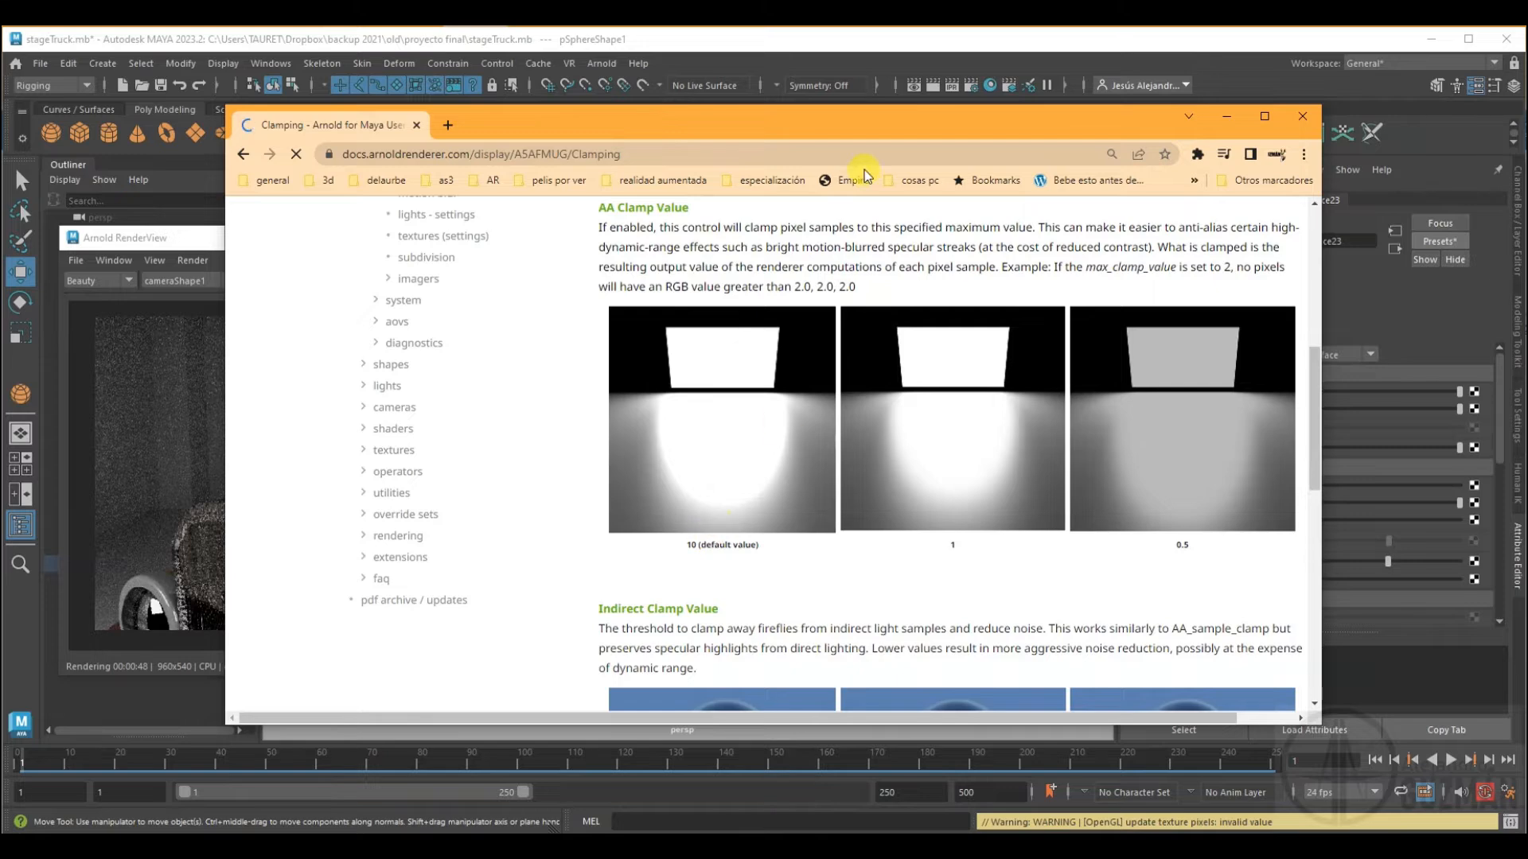
{"action": "left_click_drag", "start_coordinate": [815, 118], "coordinate": [1527, 119]}
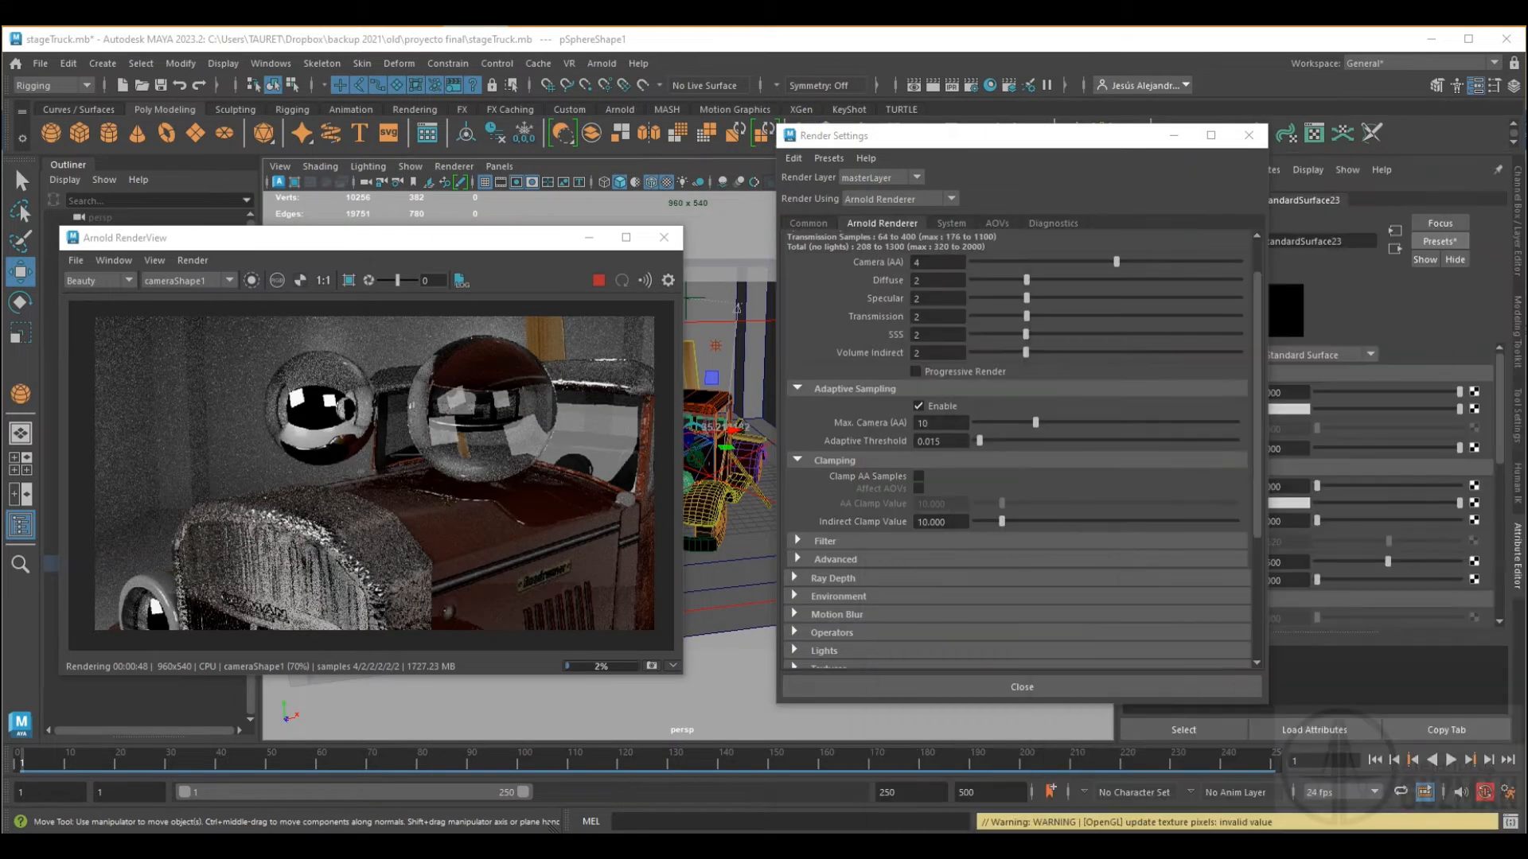
- Enable Clamp AA Samples, recheck the Arnold Clamping documentation, and set the AA Clamp Value to 1
{"action": "left_click", "coordinate": [919, 475]}
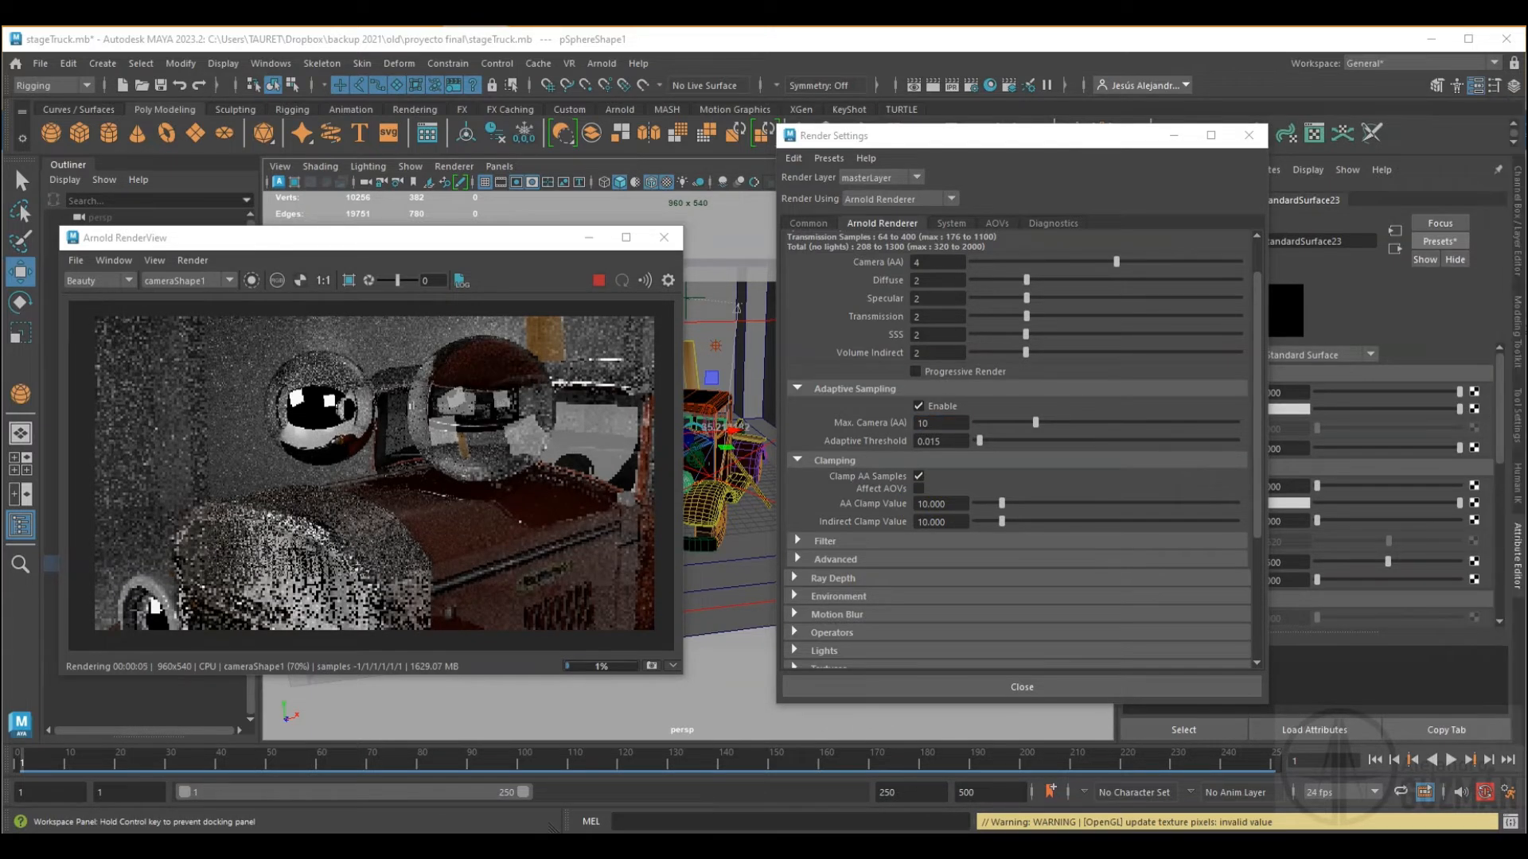
{"action": "left_click_drag", "start_coordinate": [1527, 184], "coordinate": [831, 169]}
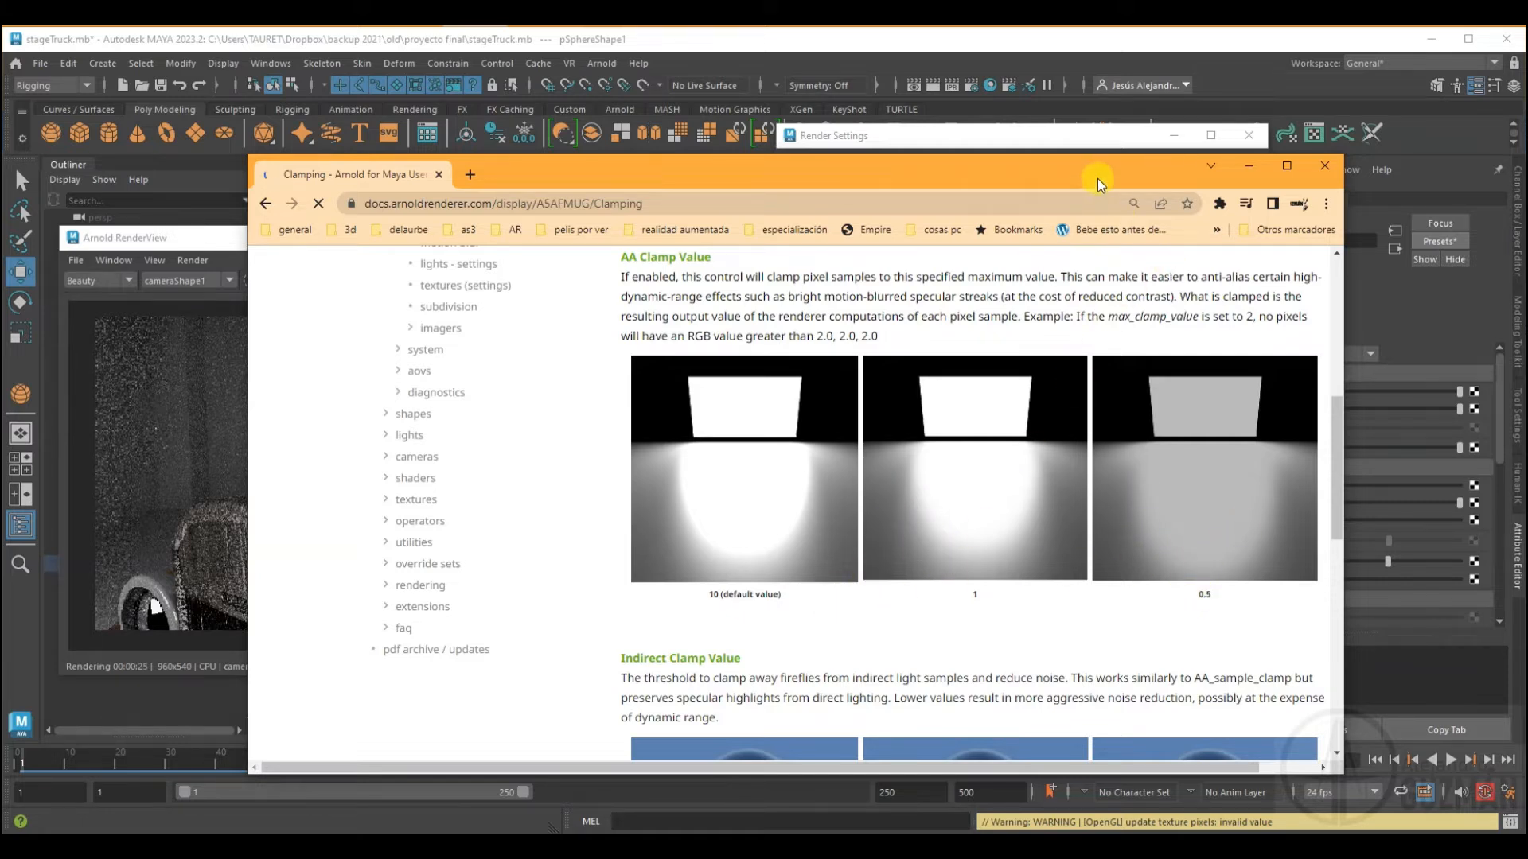
{"action": "left_click", "coordinate": [1321, 170]}
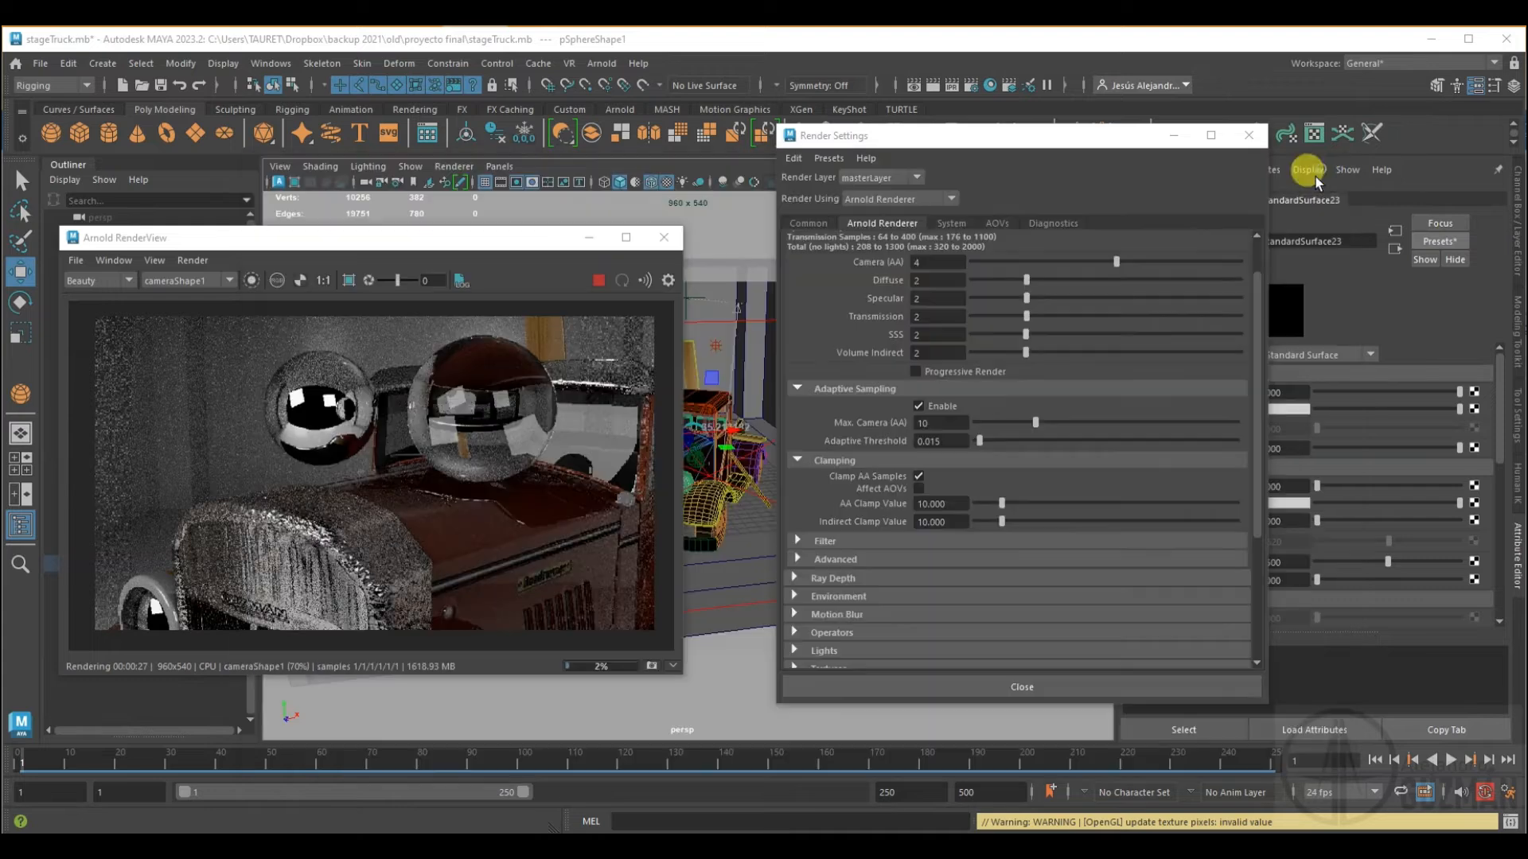
{"action": "left_click", "coordinate": [937, 504]}
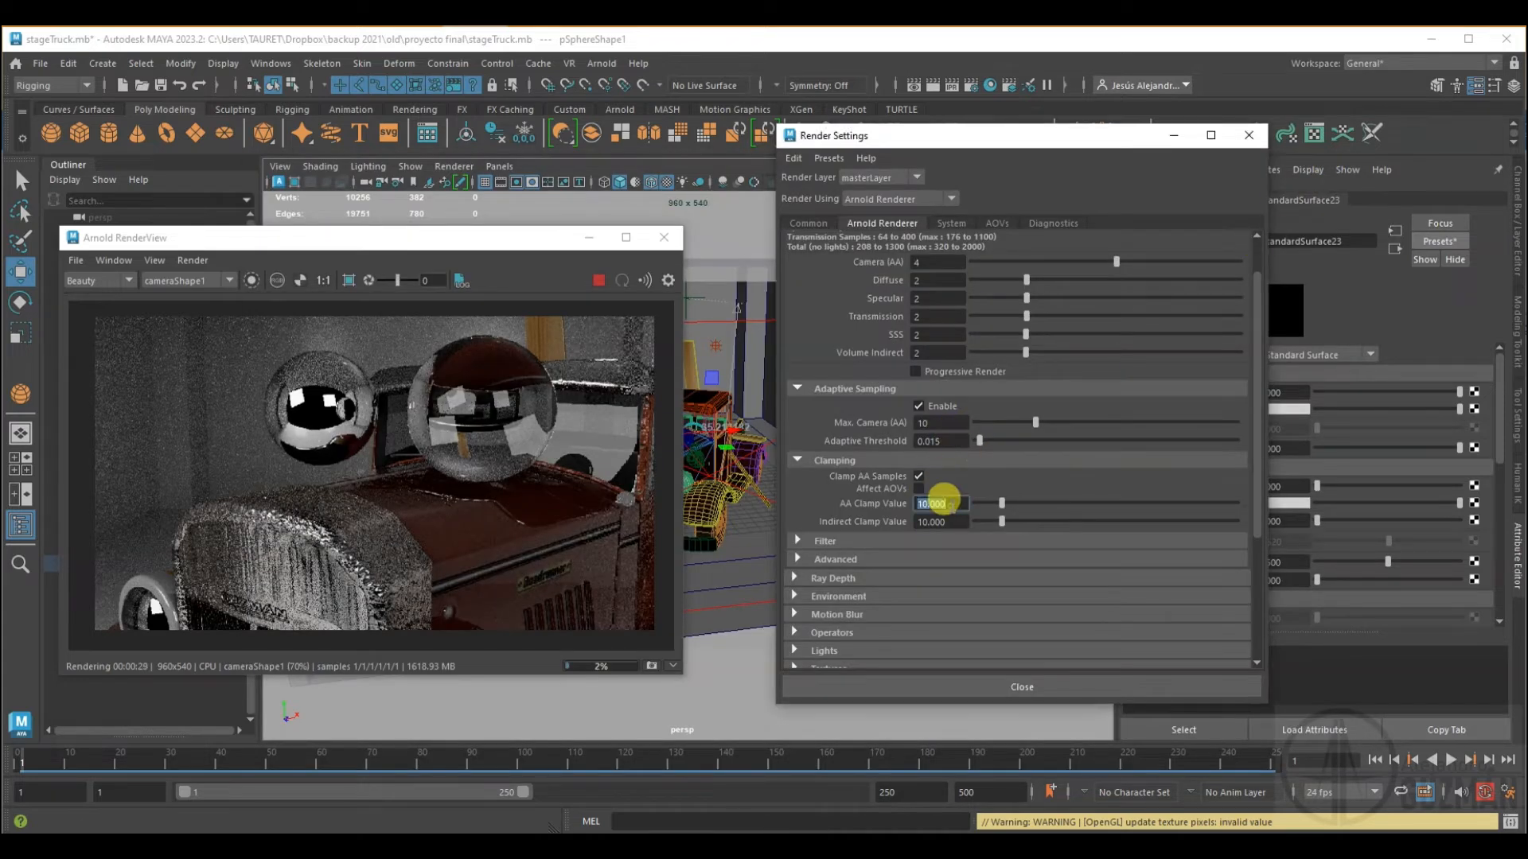
{"action": "type", "text": "1"}
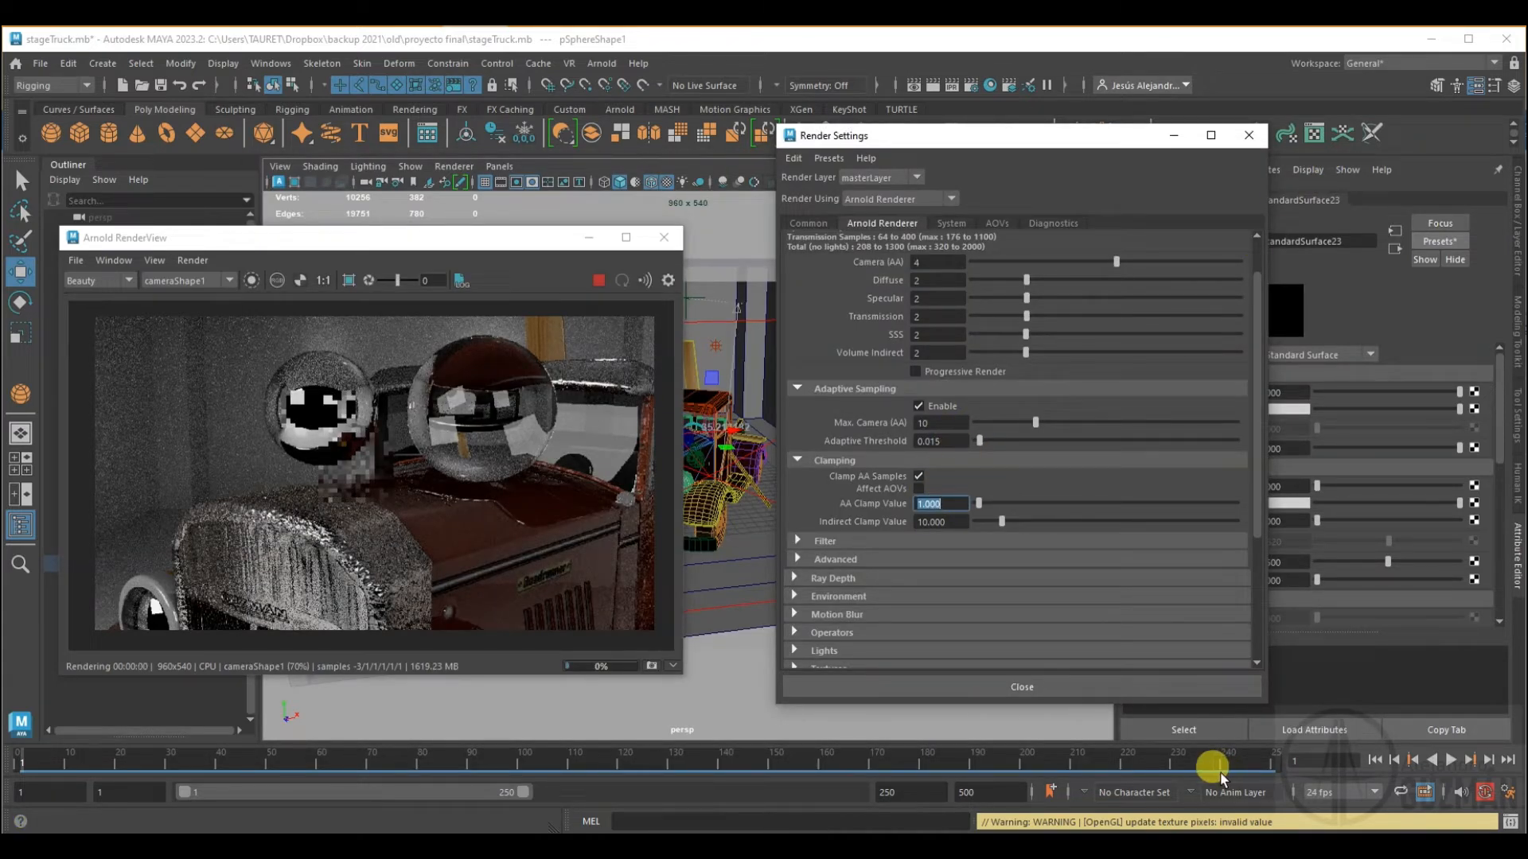
{"action": "key", "text": "Return"}
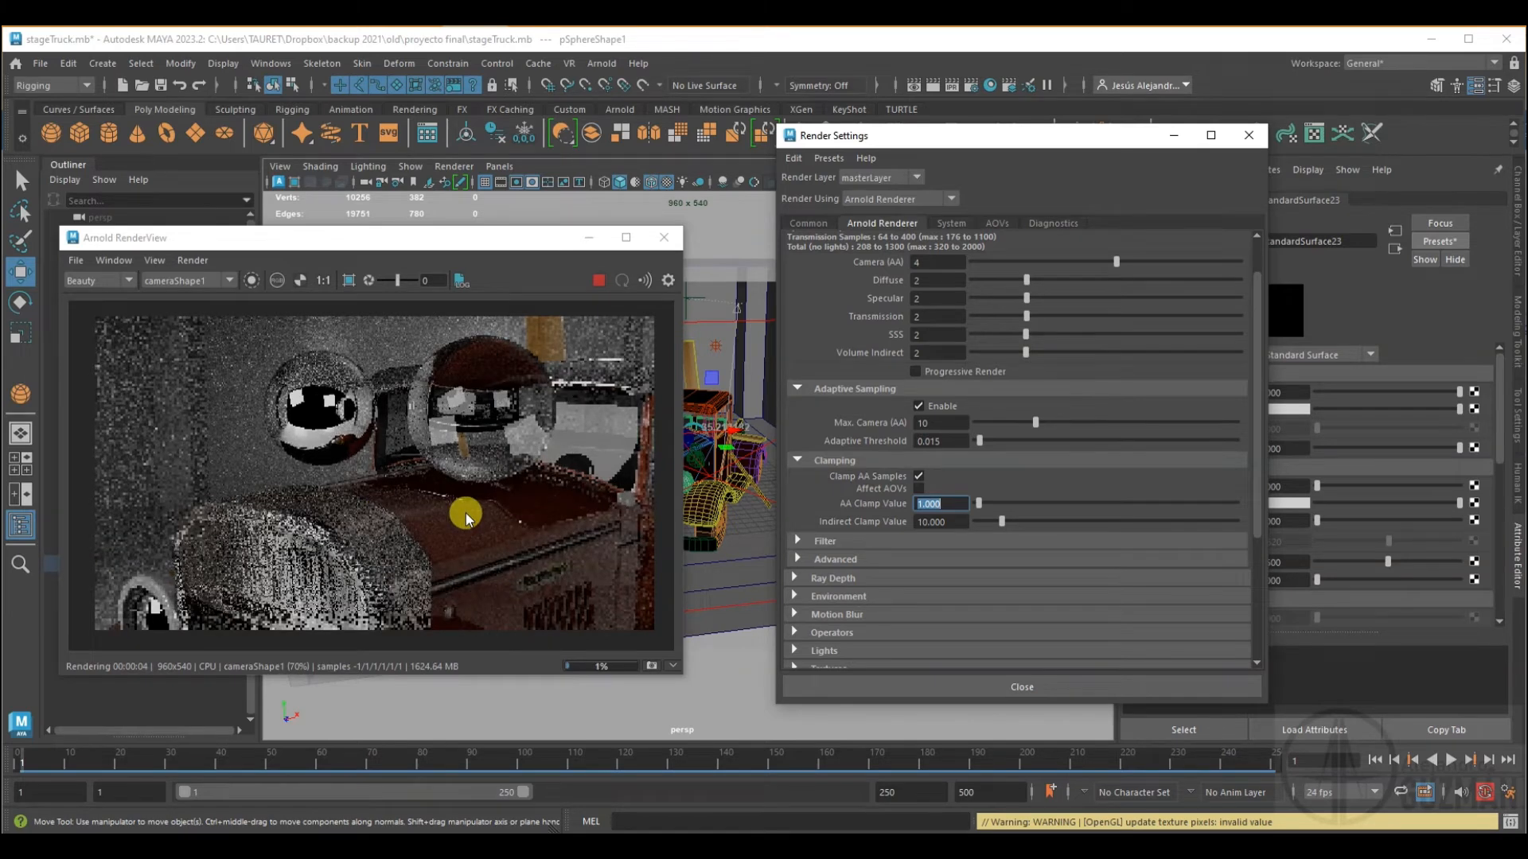
- Examine the Filter types, the Advanced sampling options and the Ray Depth settings of the Arnold renderer
{"action": "left_click", "coordinate": [797, 540]}
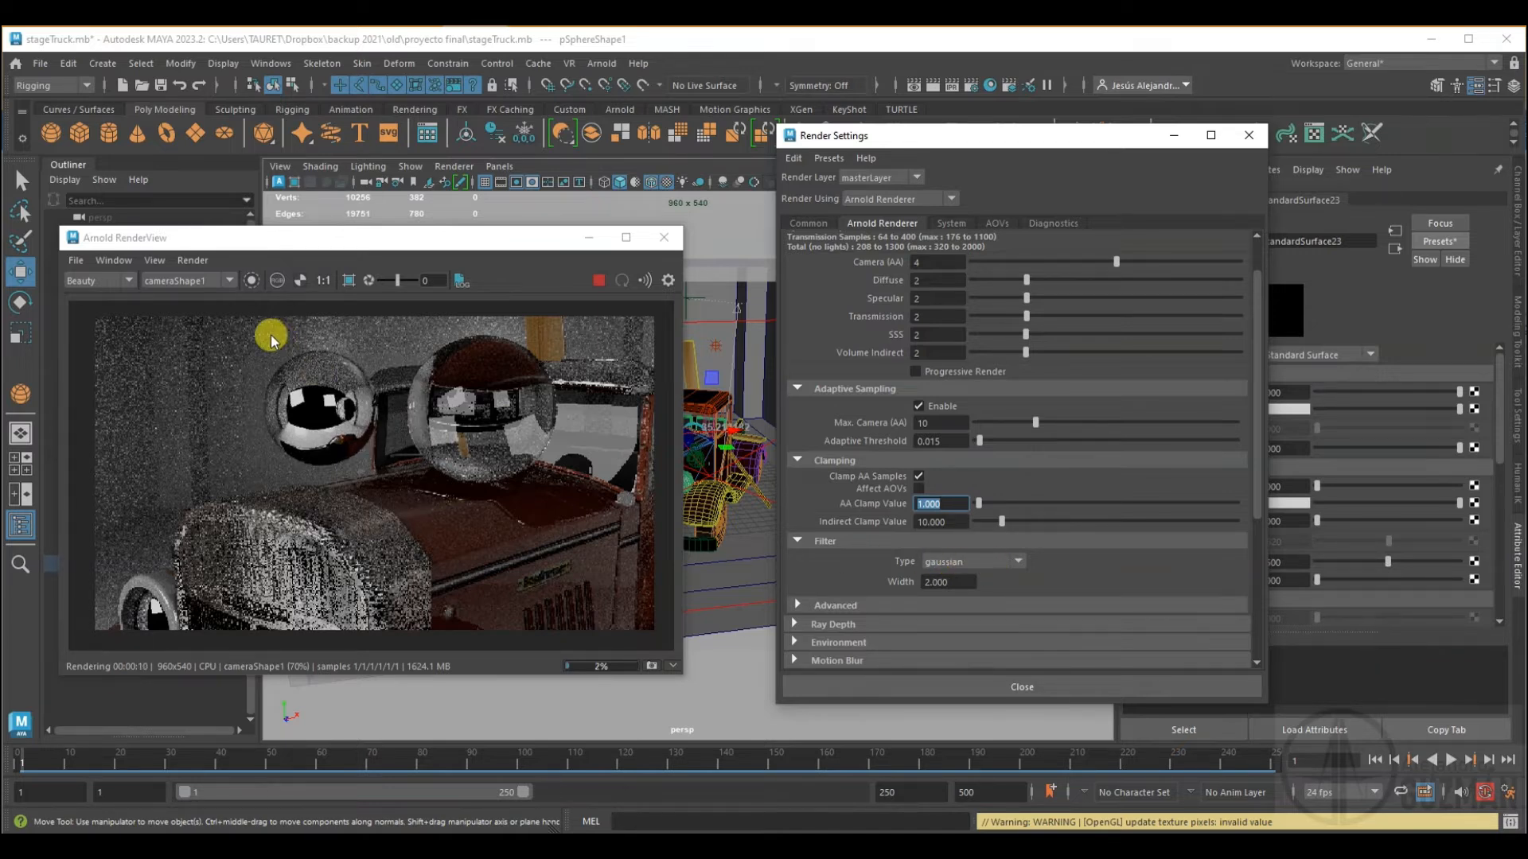
{"action": "left_click", "coordinate": [951, 561]}
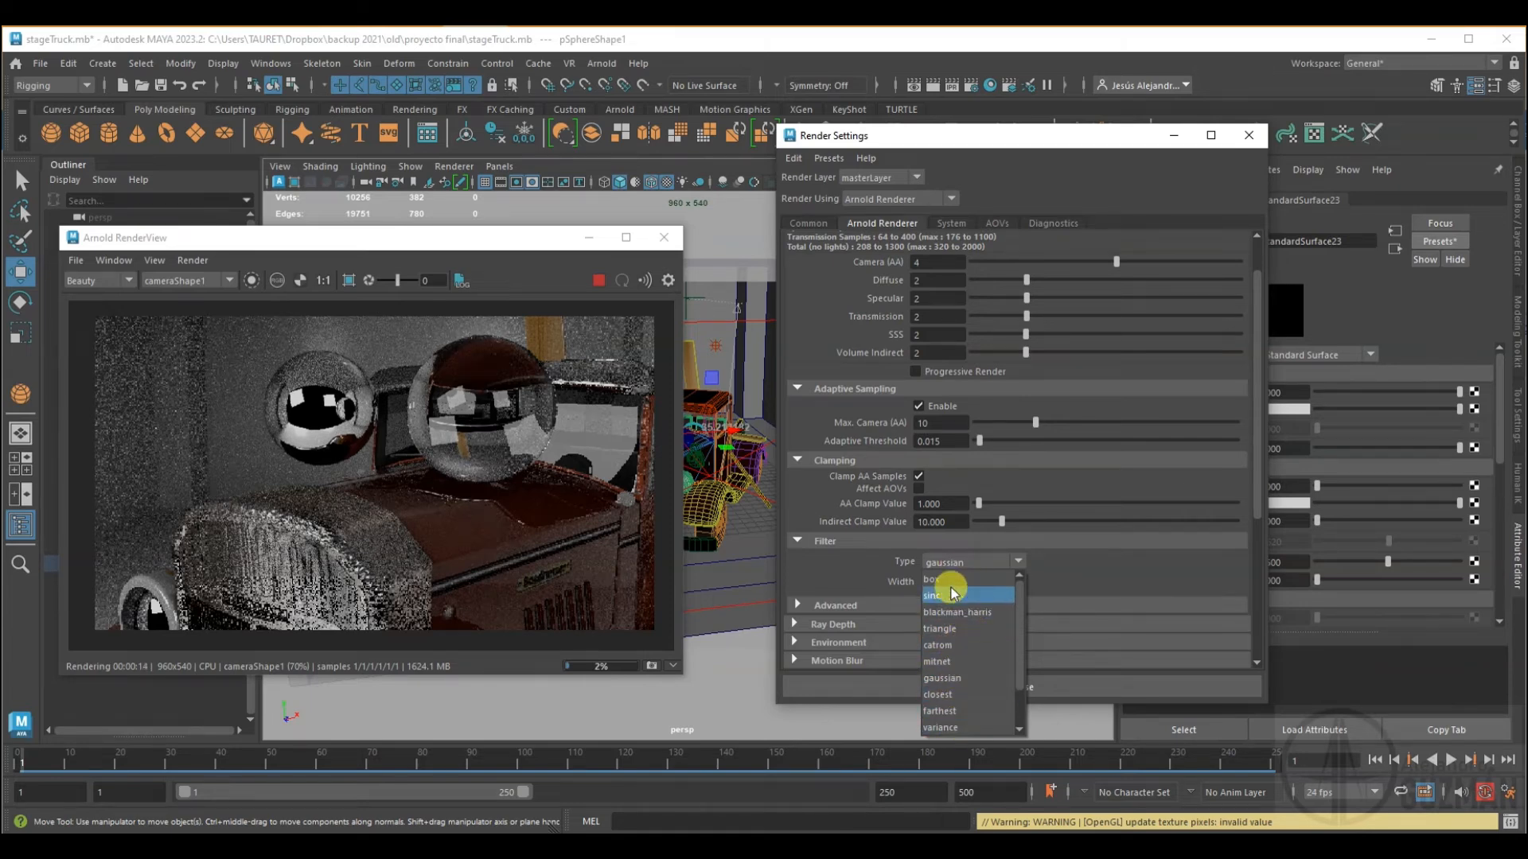
{"action": "left_click", "coordinate": [1079, 560]}
{"action": "left_click", "coordinate": [792, 542]}
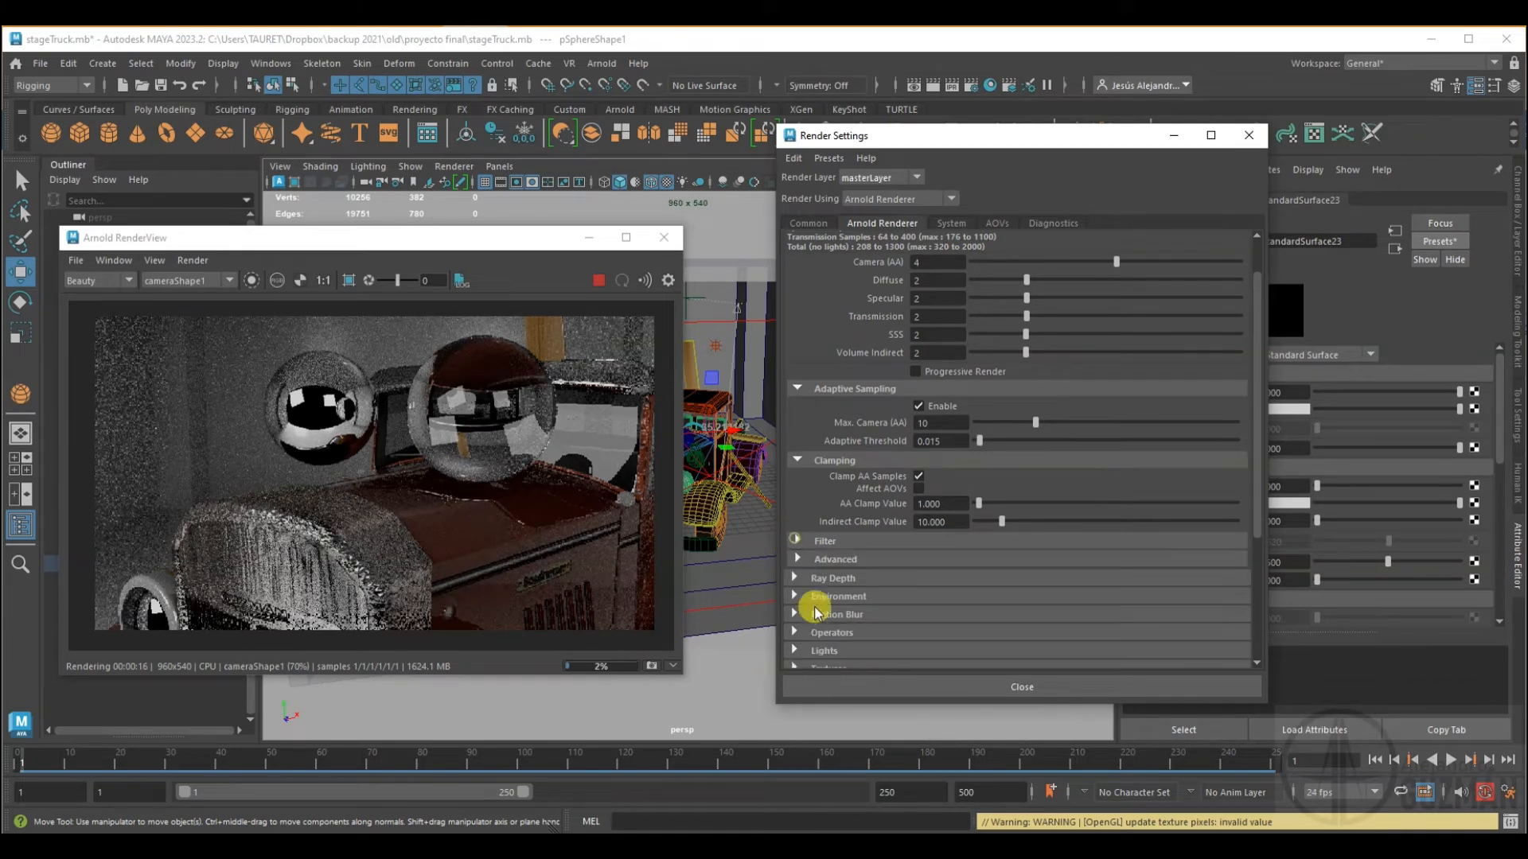
{"action": "left_click", "coordinate": [800, 559]}
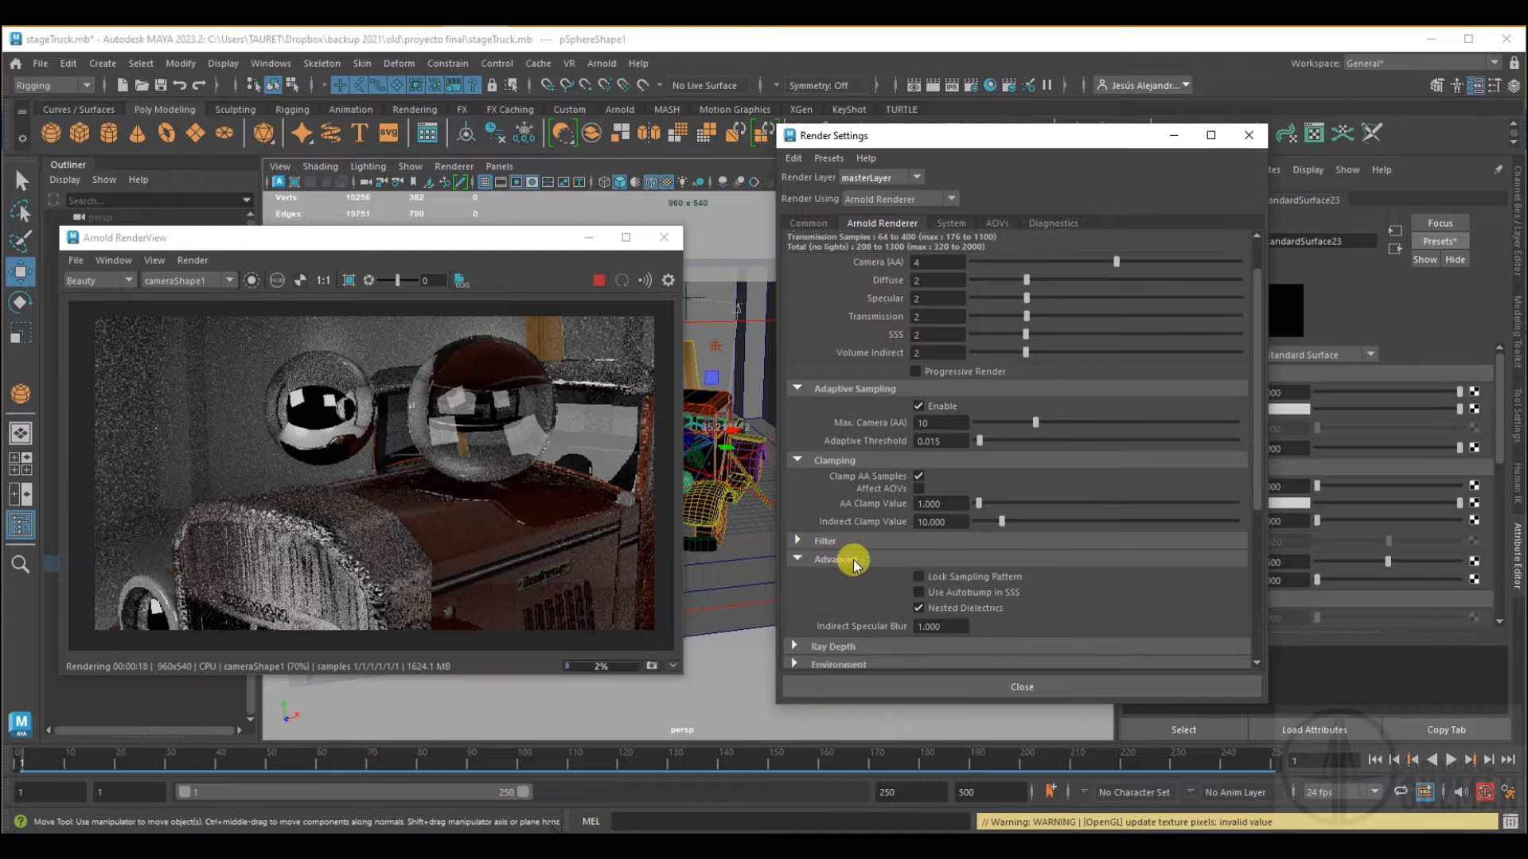
{"action": "scroll", "coordinate": [931, 561], "scroll_direction": "down", "scroll_amount": 3}
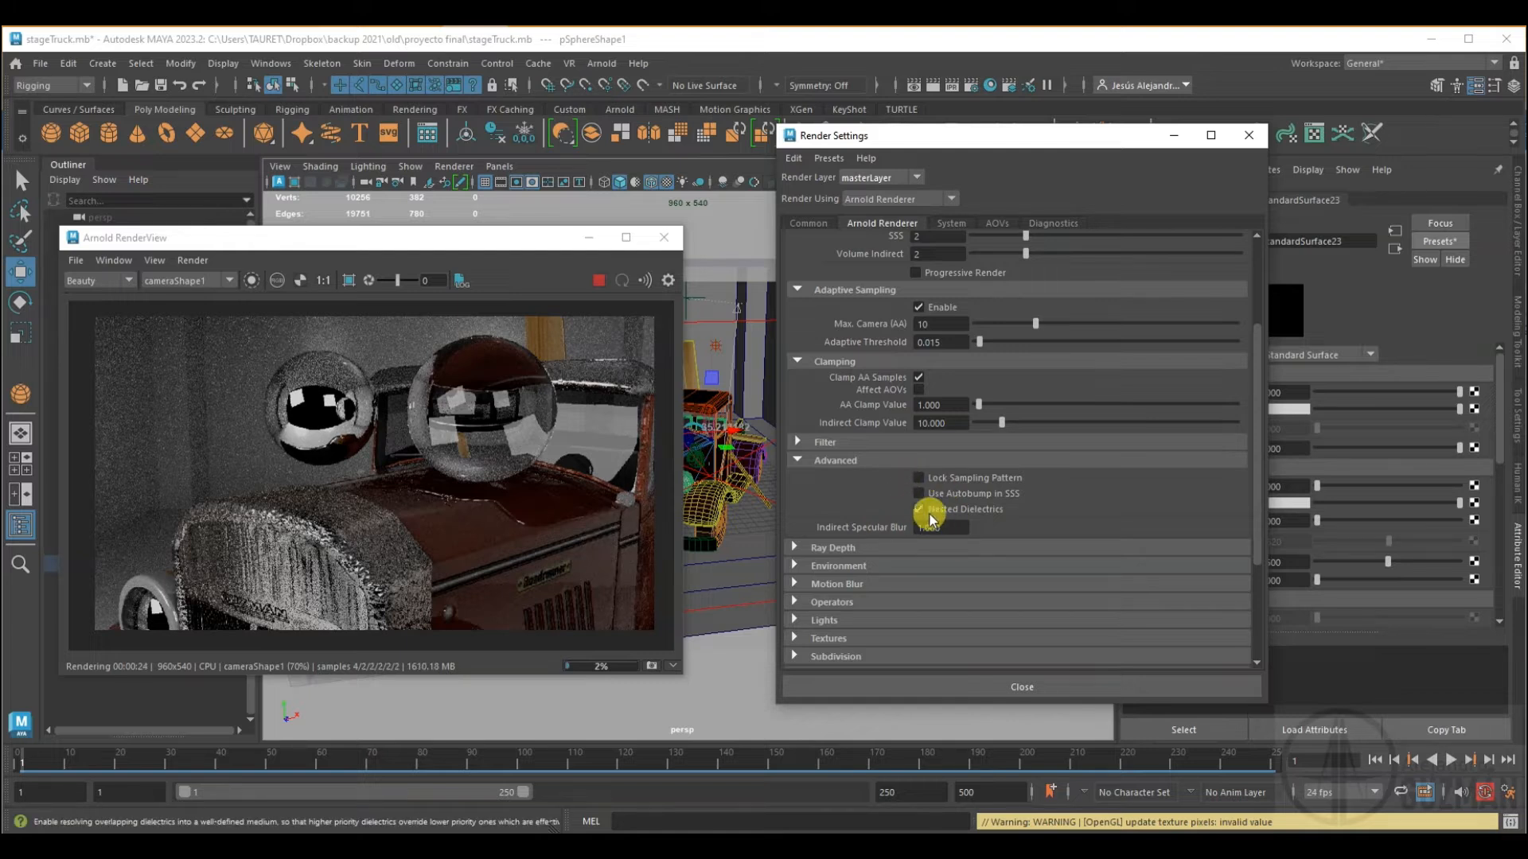
{"action": "left_click", "coordinate": [798, 459]}
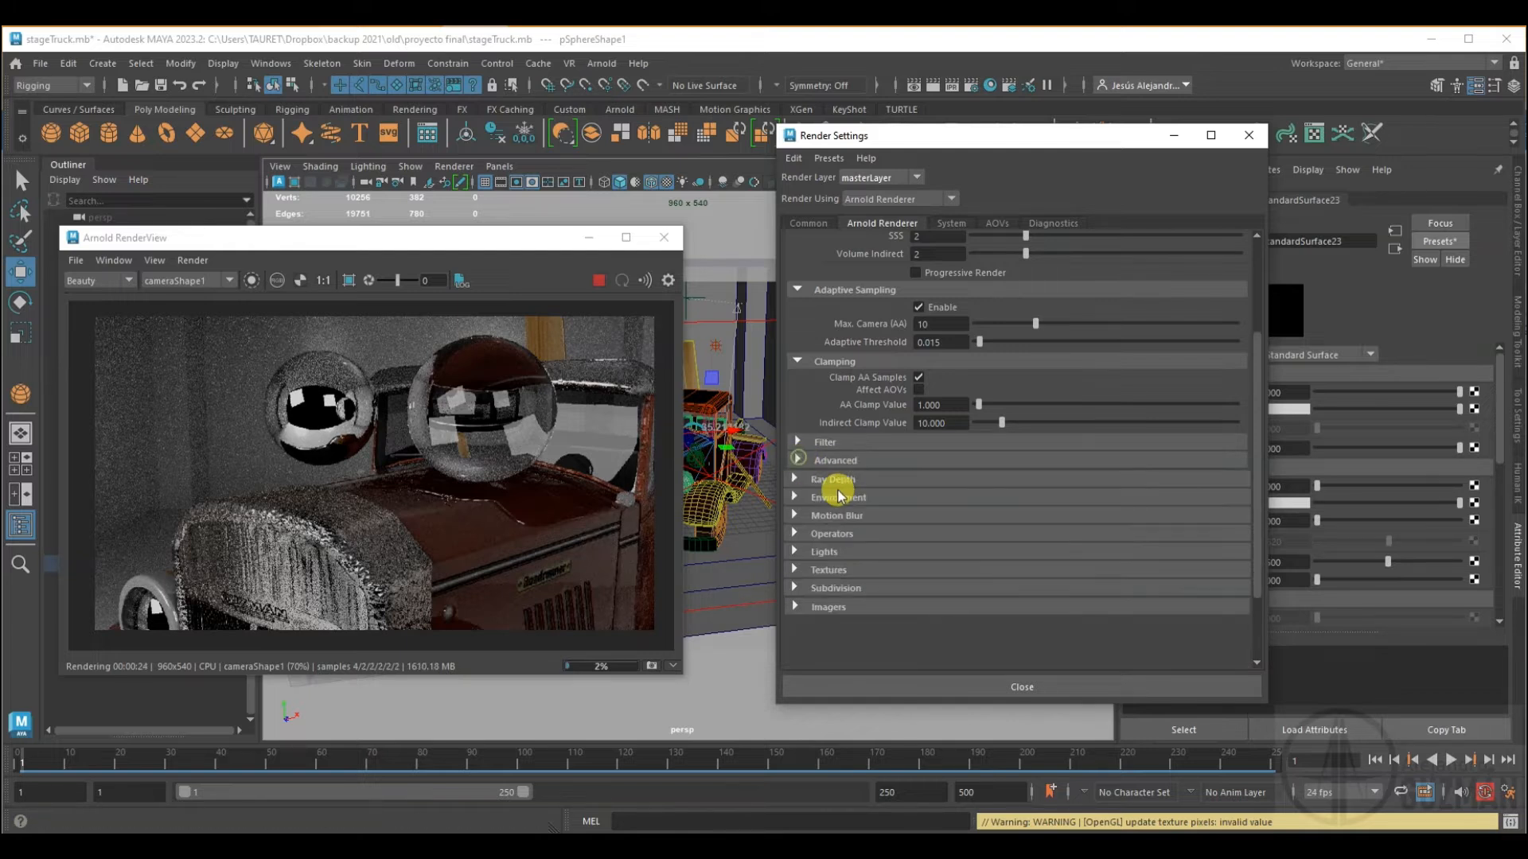
{"action": "left_click", "coordinate": [795, 480]}
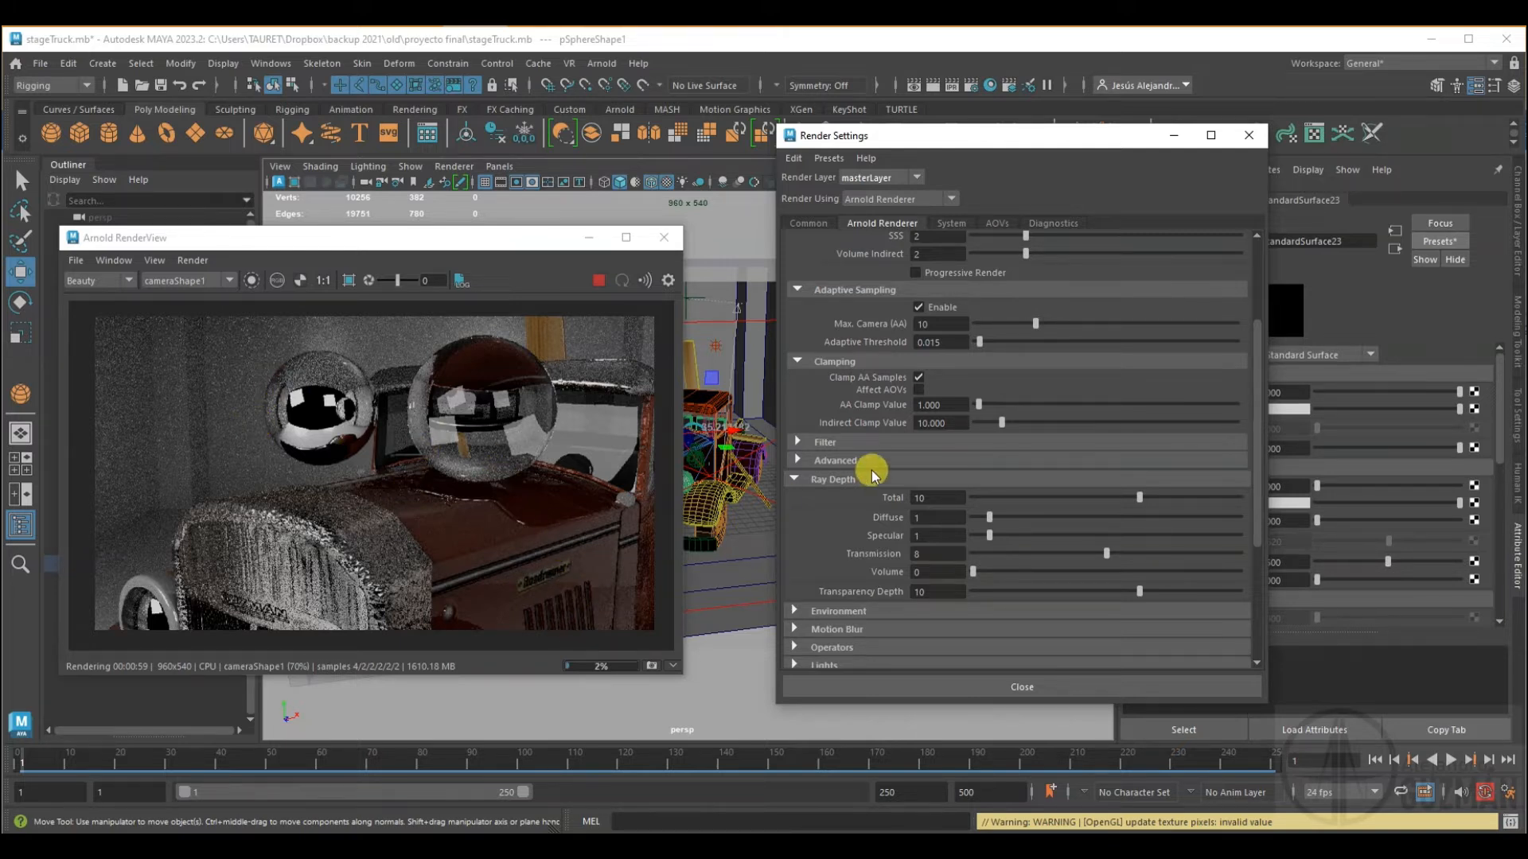
- Disable Adaptive Sampling and Clamp AA Samples, and collapse both settings groups
{"action": "left_click", "coordinate": [919, 307]}
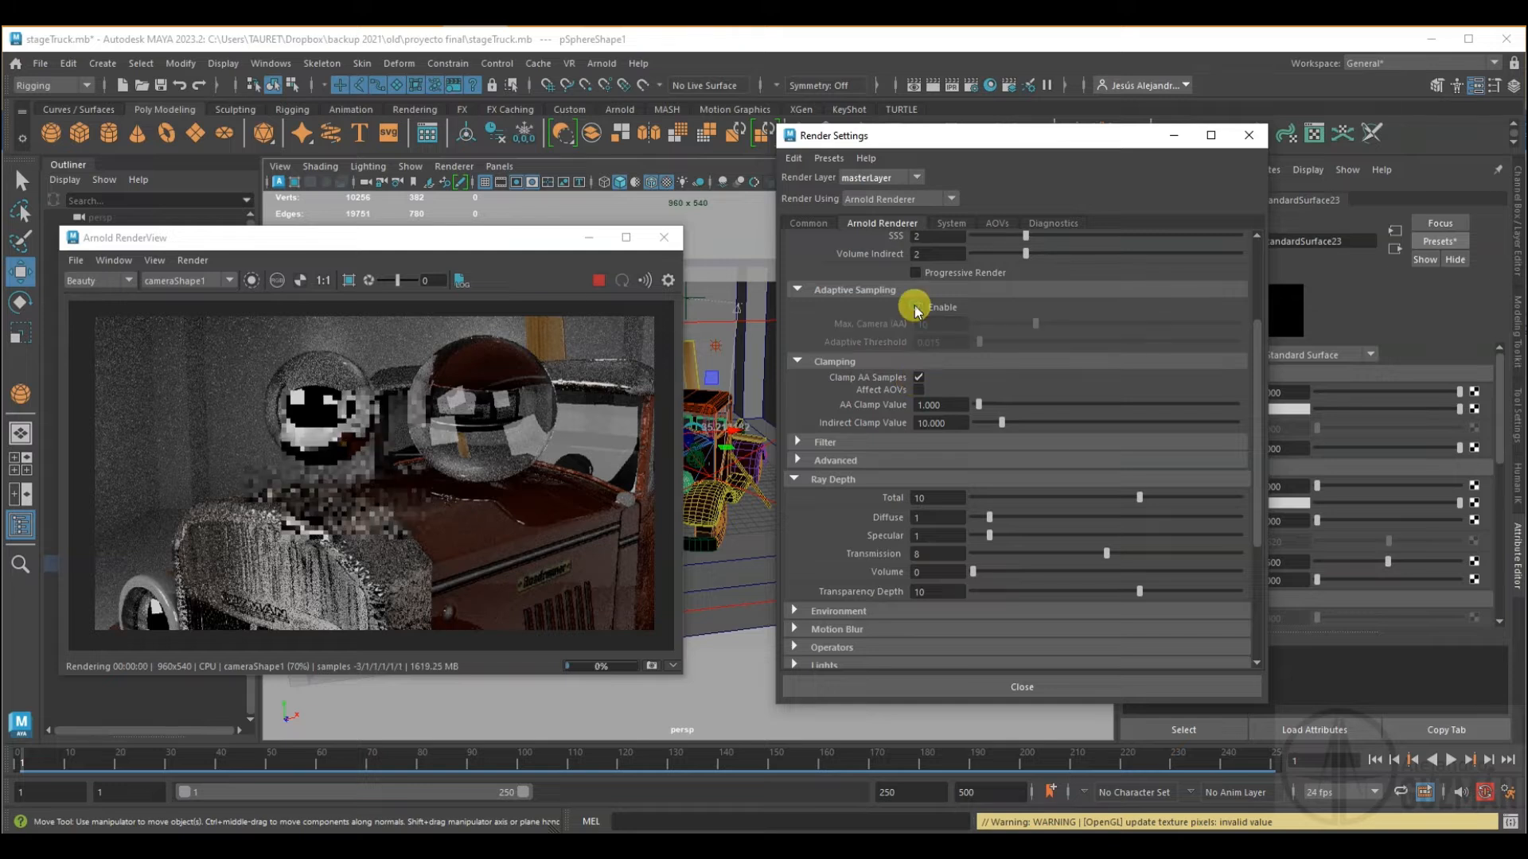
{"action": "left_click", "coordinate": [918, 377]}
{"action": "scroll", "coordinate": [875, 338], "scroll_direction": "up", "scroll_amount": 2}
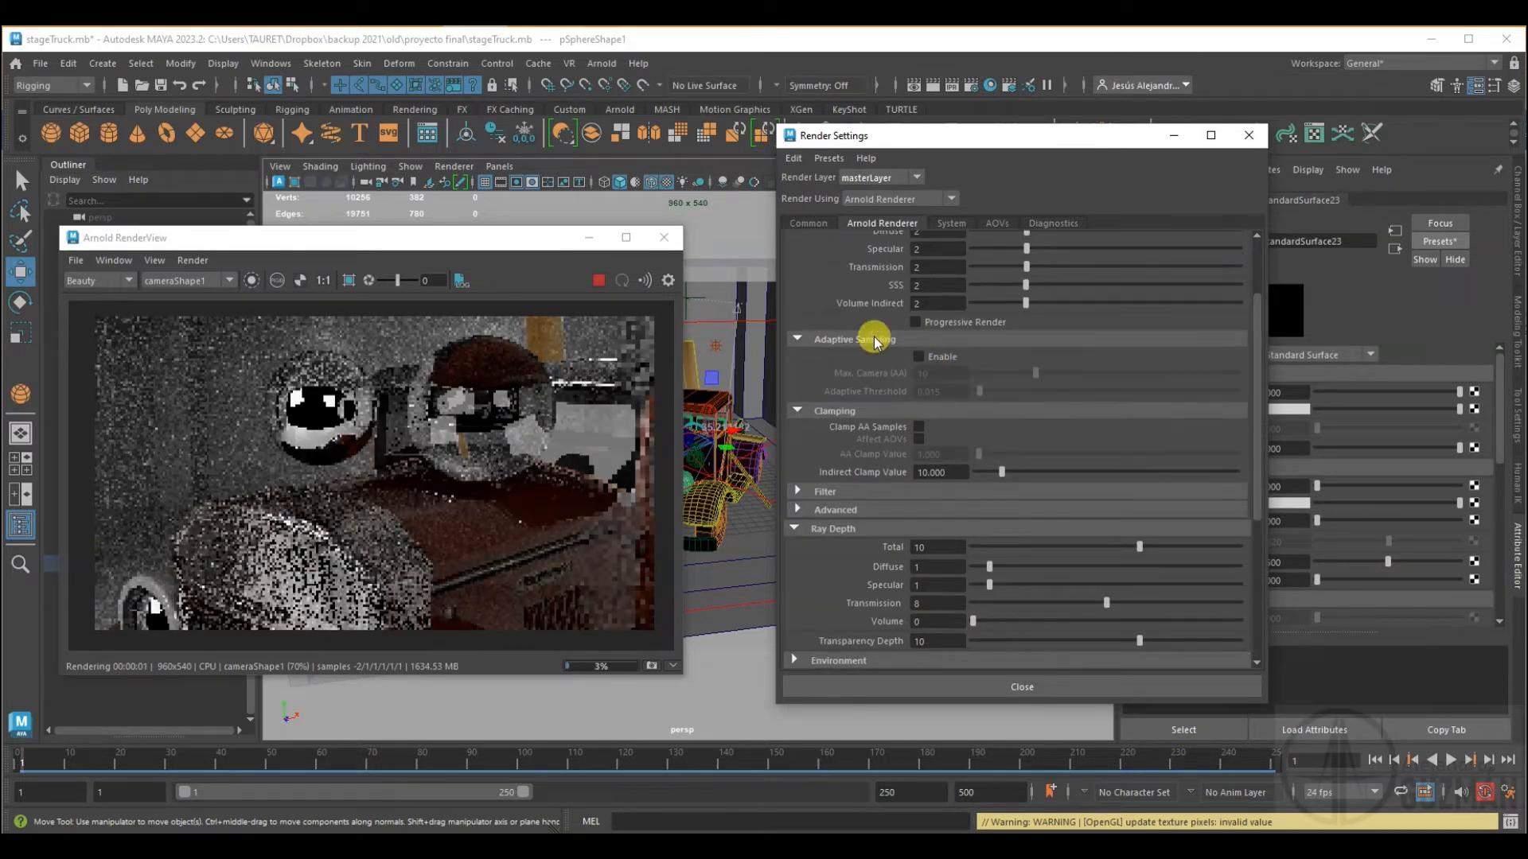
{"action": "left_click", "coordinate": [797, 339]}
{"action": "left_click", "coordinate": [796, 357]}
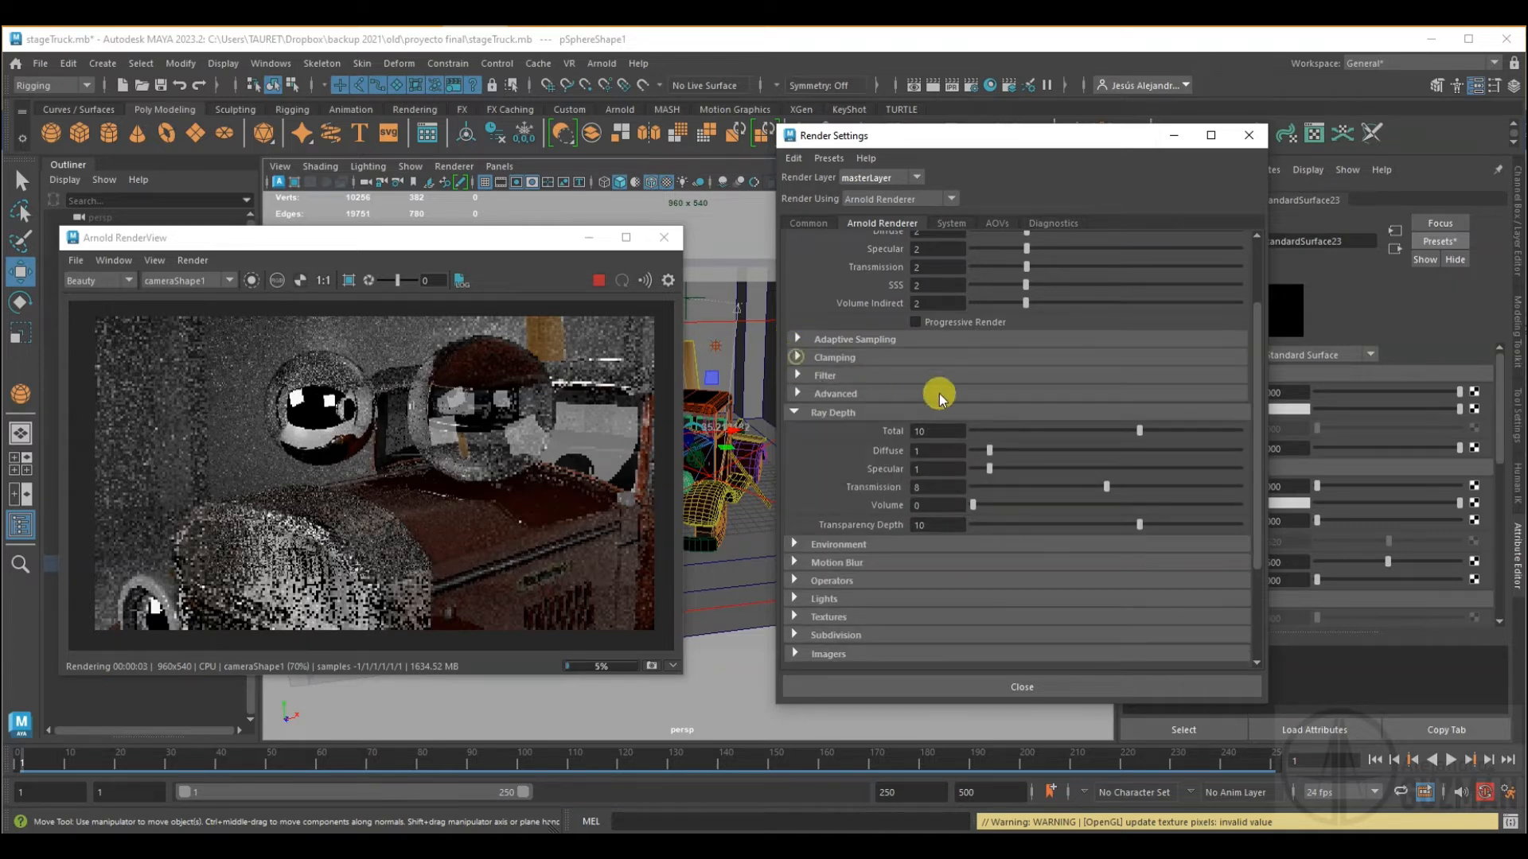
- Set the Arnold sampling Camera (AA) value to 3
{"action": "scroll", "coordinate": [937, 392], "scroll_direction": "up", "scroll_amount": 4}
{"action": "double_click", "coordinate": [955, 312]}
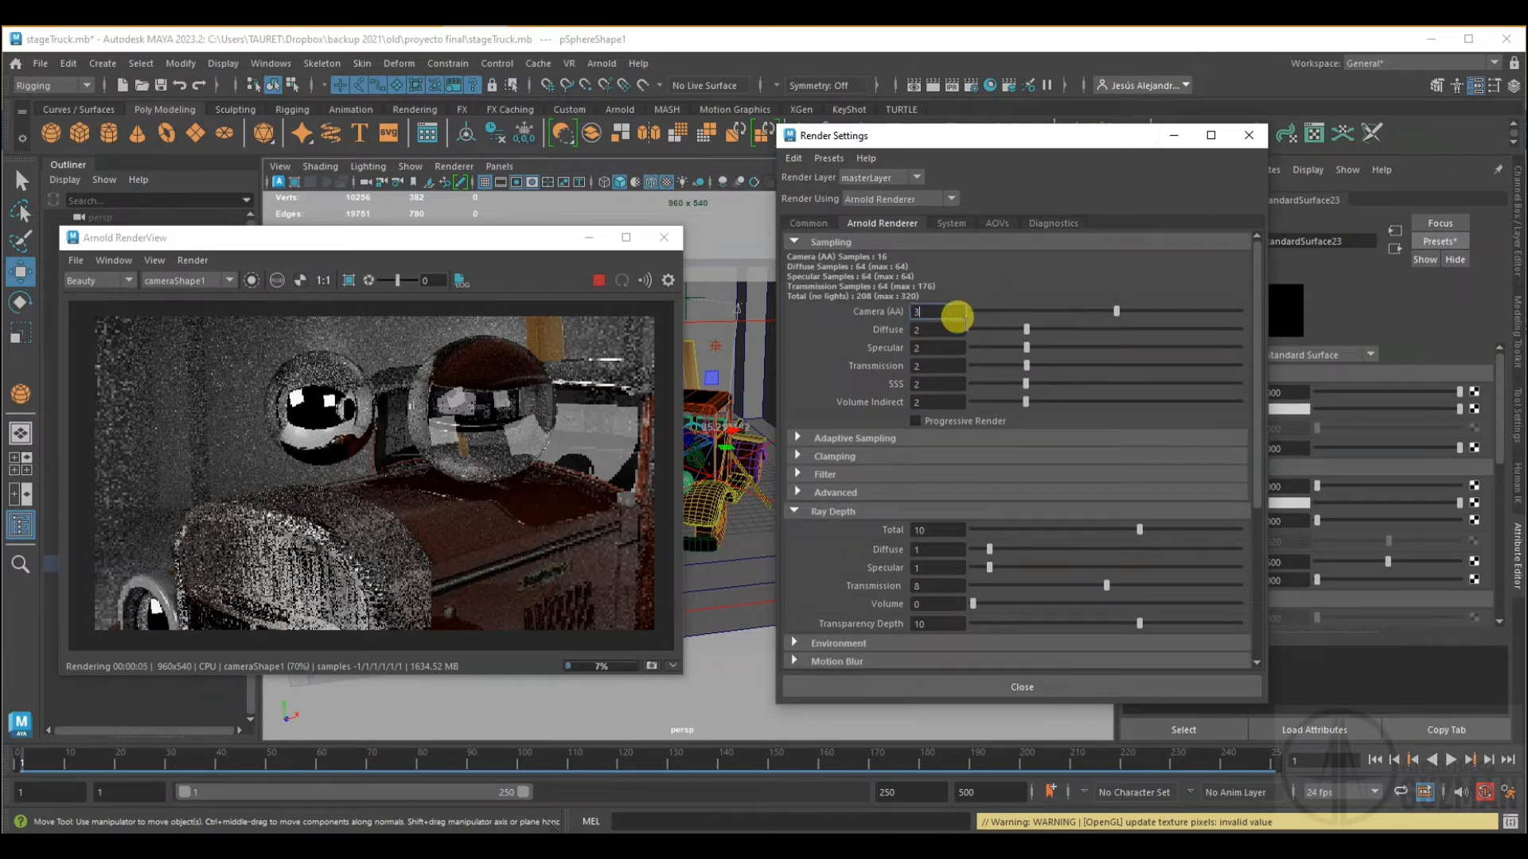
{"action": "type", "text": "3"}
{"action": "key", "text": "Return"}
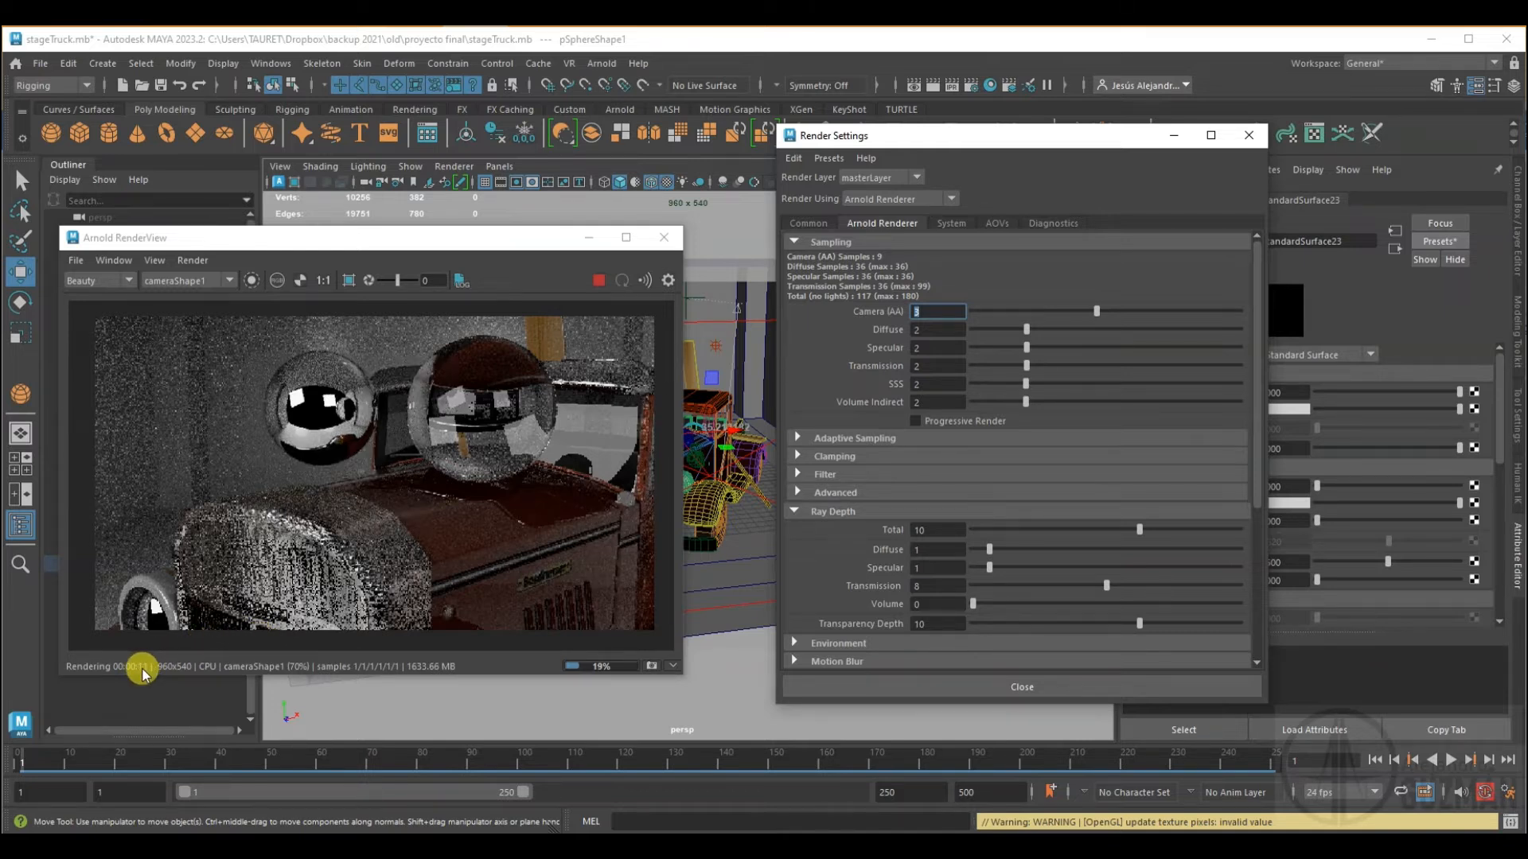
- Restrict the Arnold RenderView to a crop region enclosing the chrome and glass spheres
{"action": "scroll", "coordinate": [923, 523], "scroll_direction": "down", "scroll_amount": 2}
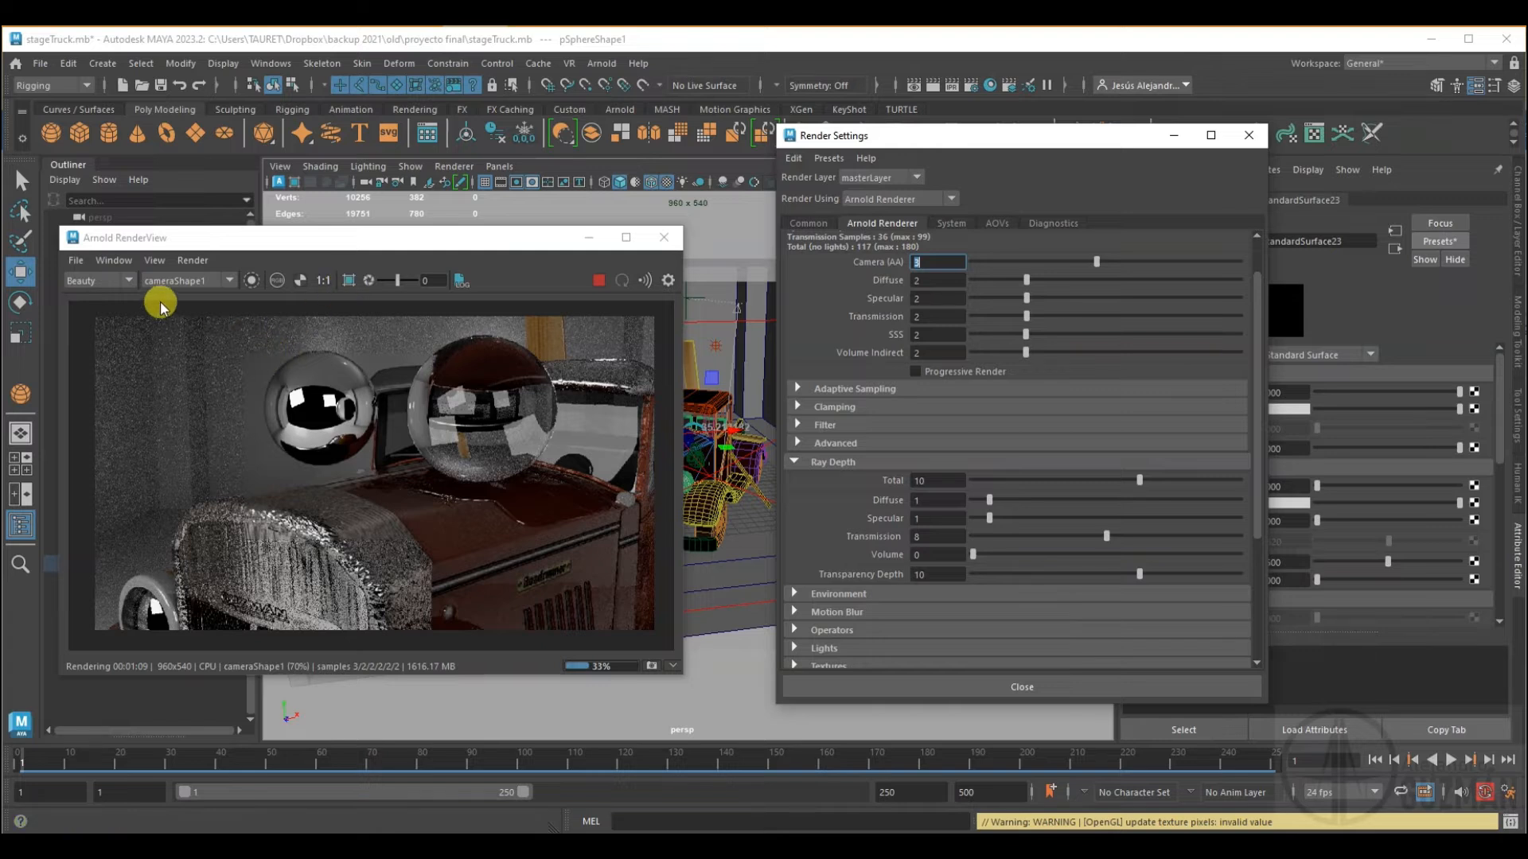
{"action": "left_click", "coordinate": [77, 260]}
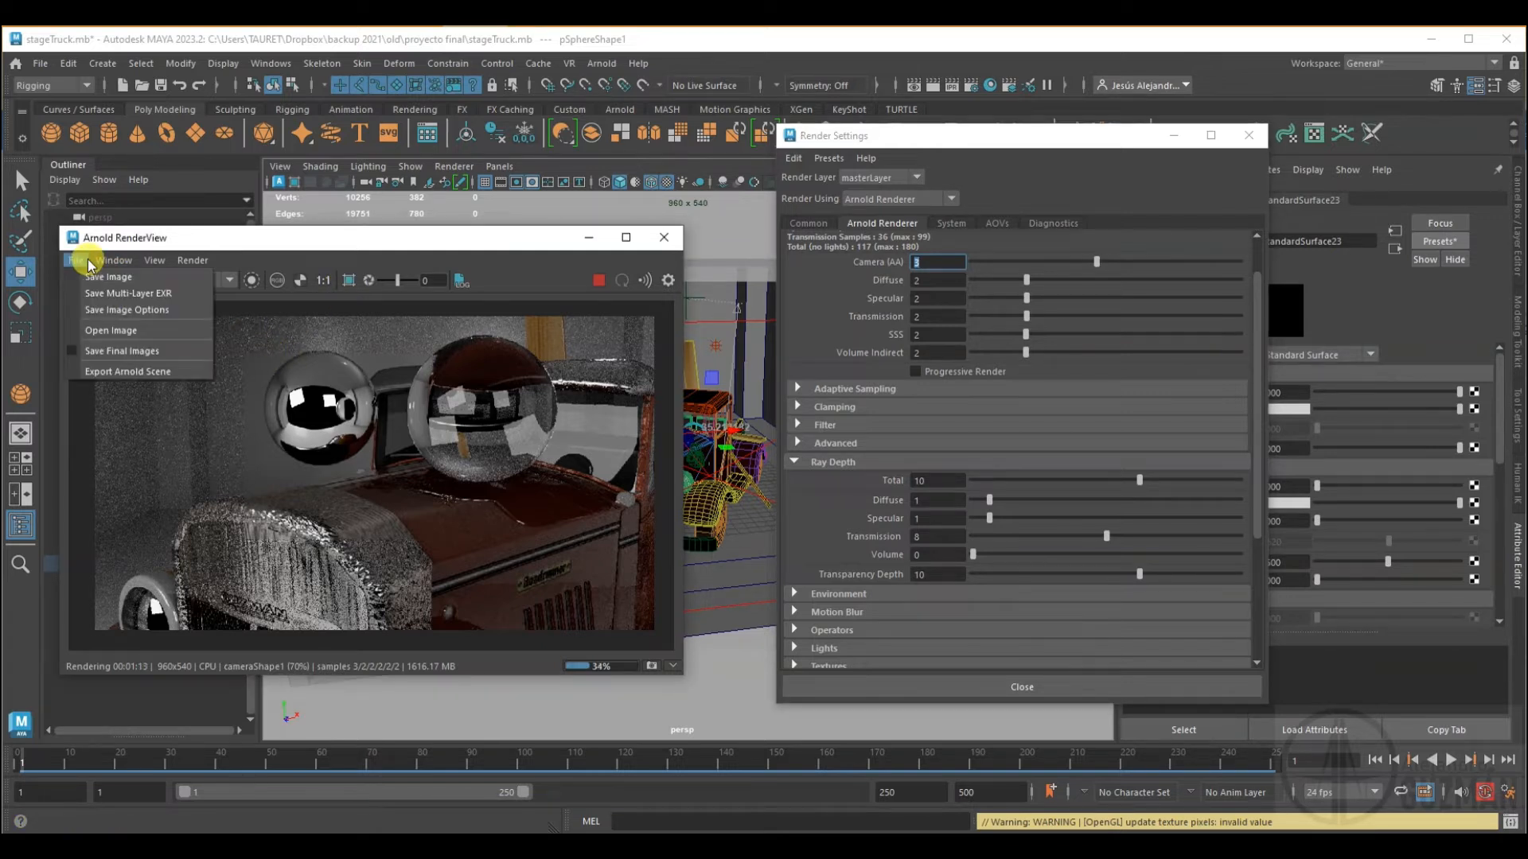
{"action": "left_click", "coordinate": [90, 262]}
{"action": "left_click", "coordinate": [193, 261]}
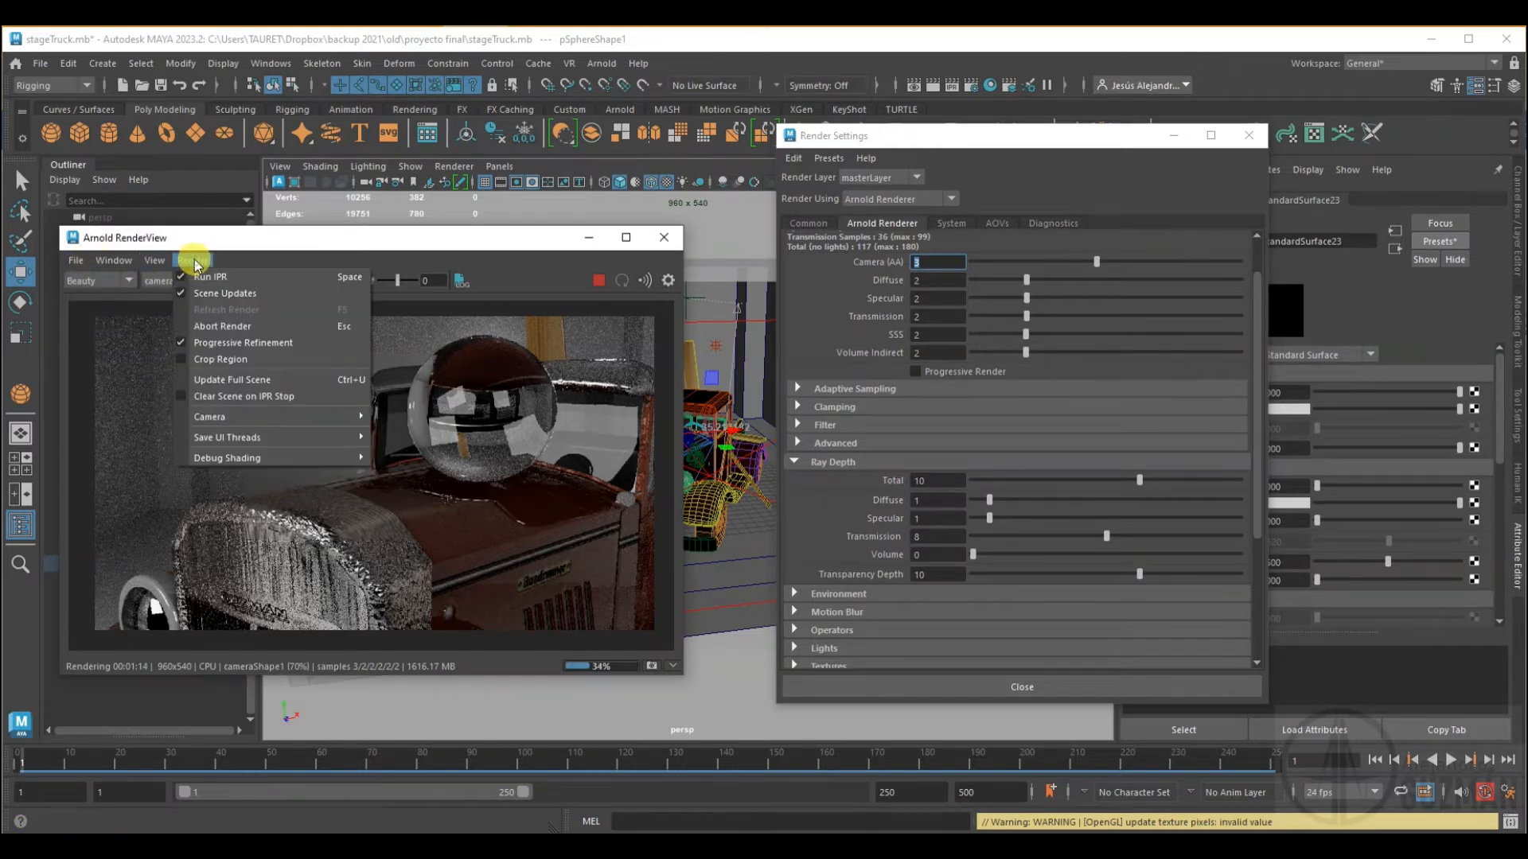
{"action": "left_click", "coordinate": [213, 359]}
{"action": "left_click_drag", "start_coordinate": [256, 345], "coordinate": [559, 505]}
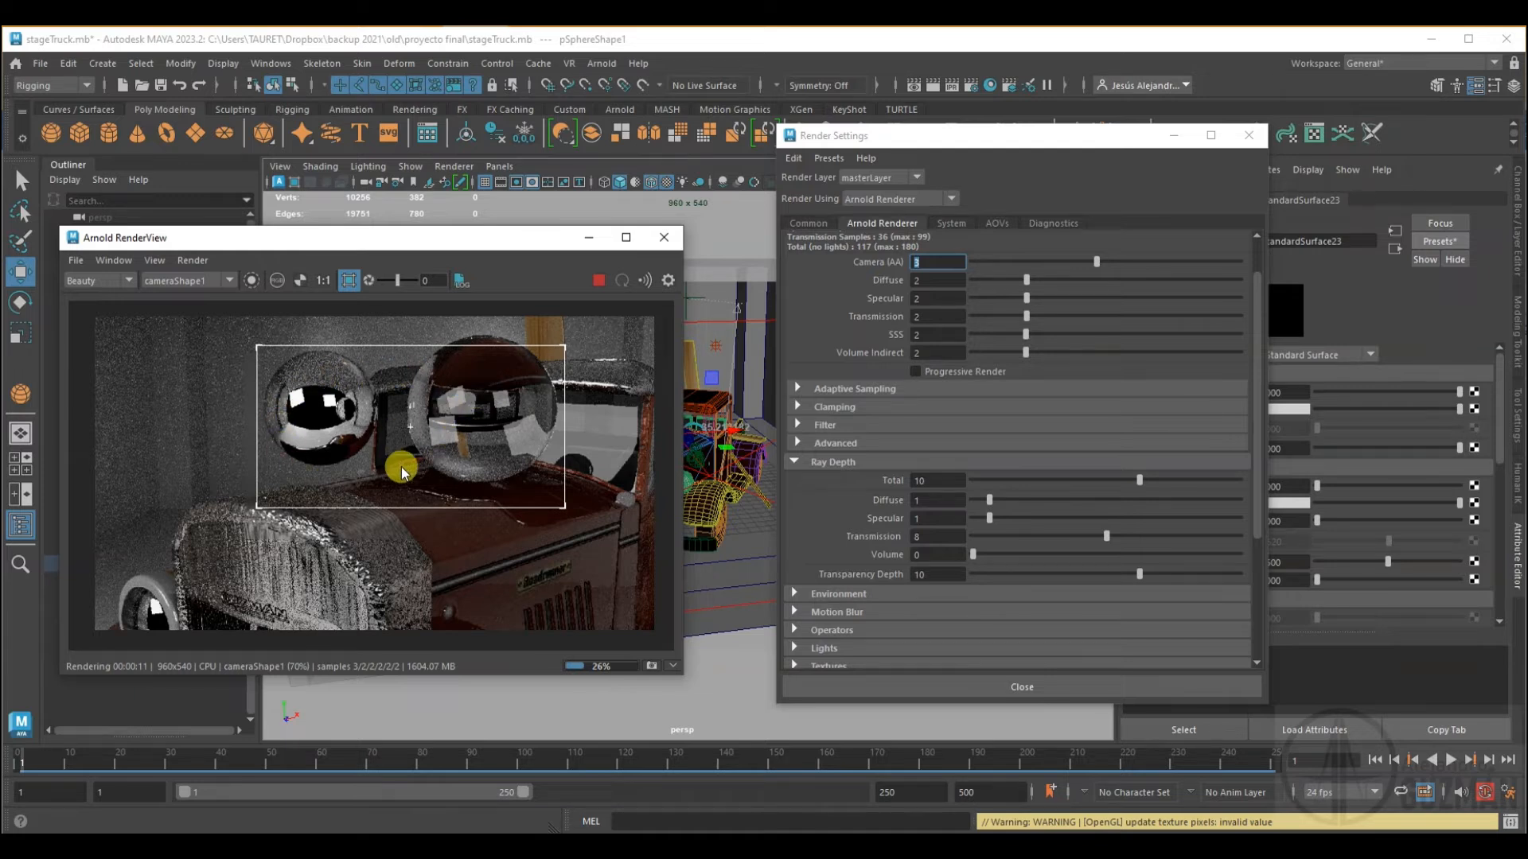
- Set the Diffuse ray depth to 0 and store a snapshot of the resulting render in the Arnold RenderView
{"action": "left_click", "coordinate": [919, 500]}
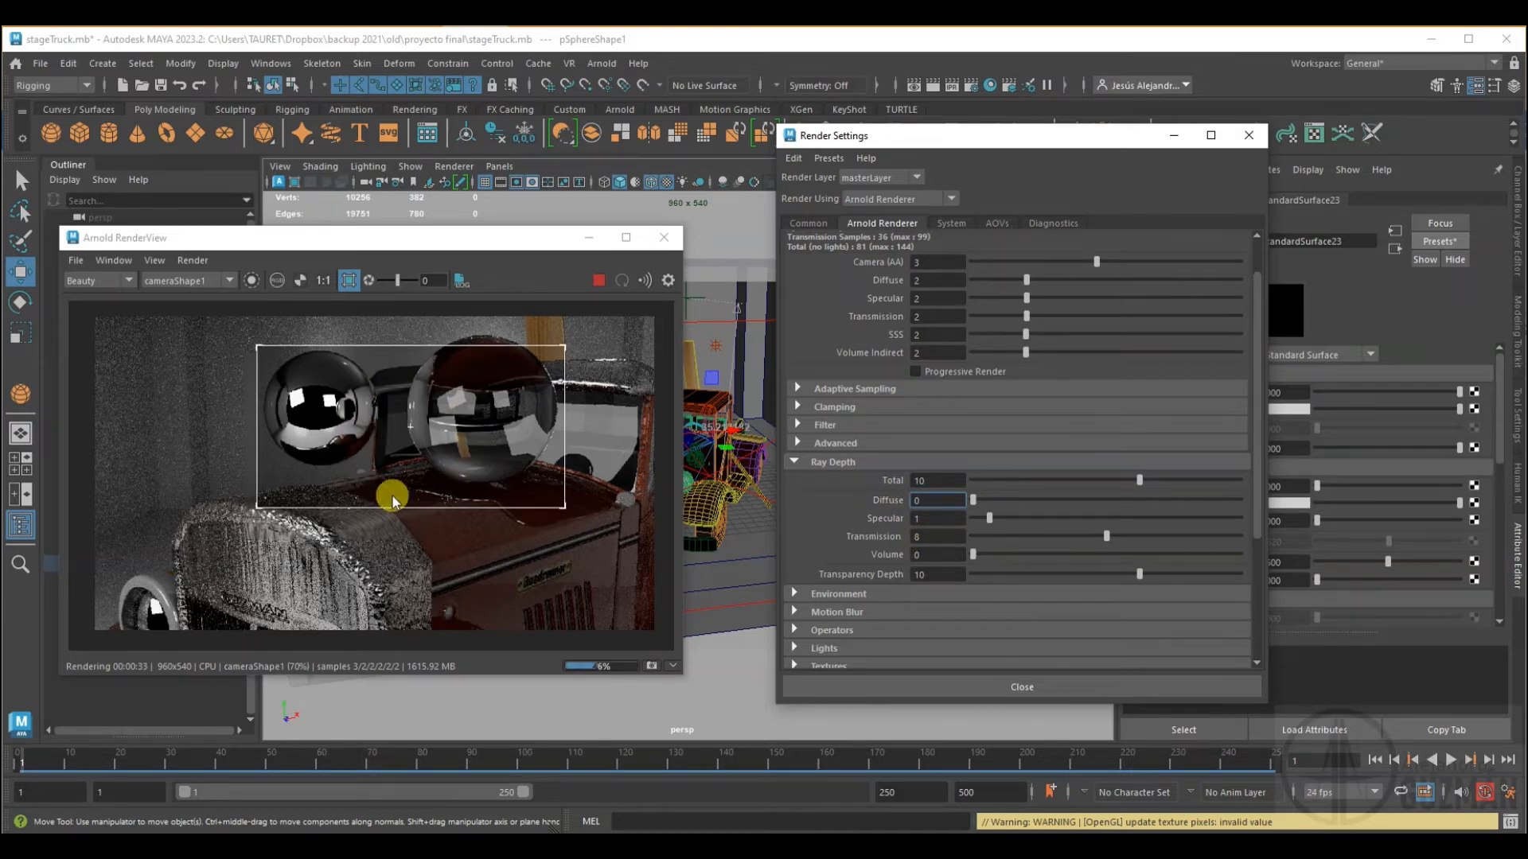
{"action": "left_click", "coordinate": [161, 260]}
{"action": "mouse_move", "coordinate": [191, 260]}
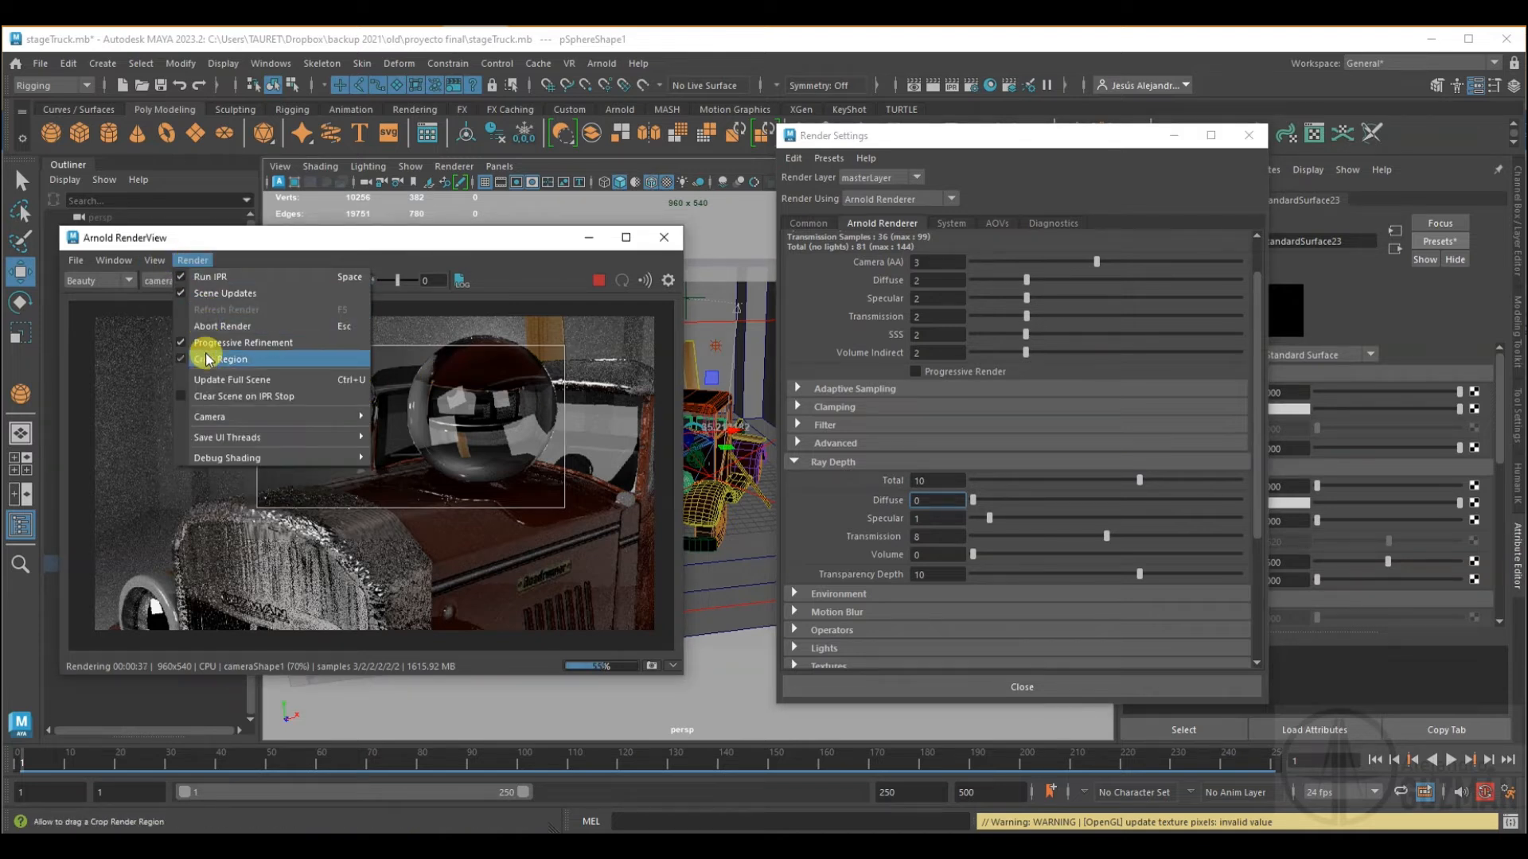
{"action": "left_click", "coordinate": [249, 265]}
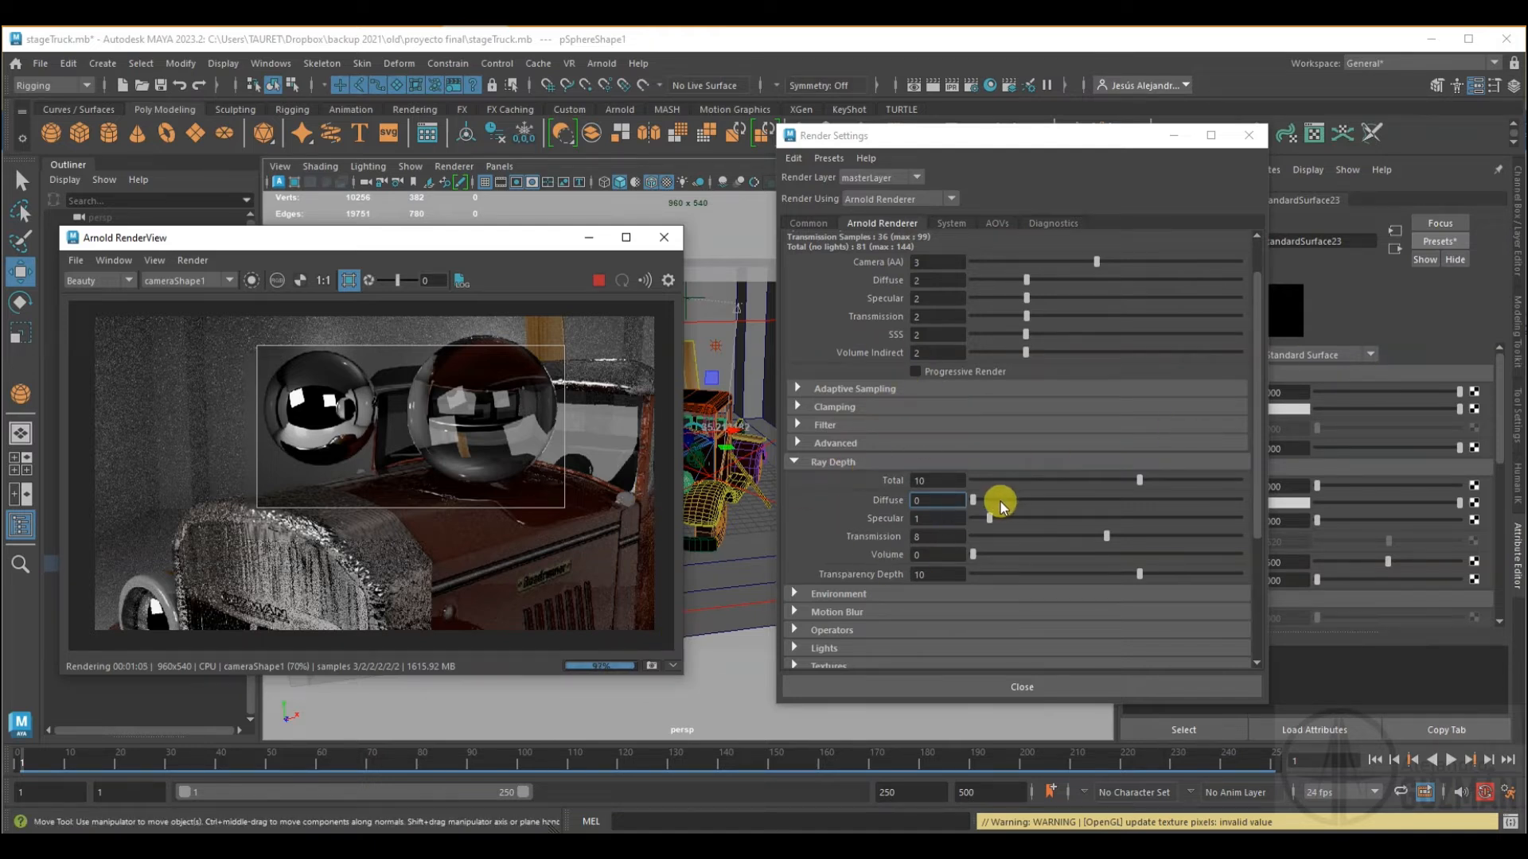
{"action": "left_click", "coordinate": [648, 664]}
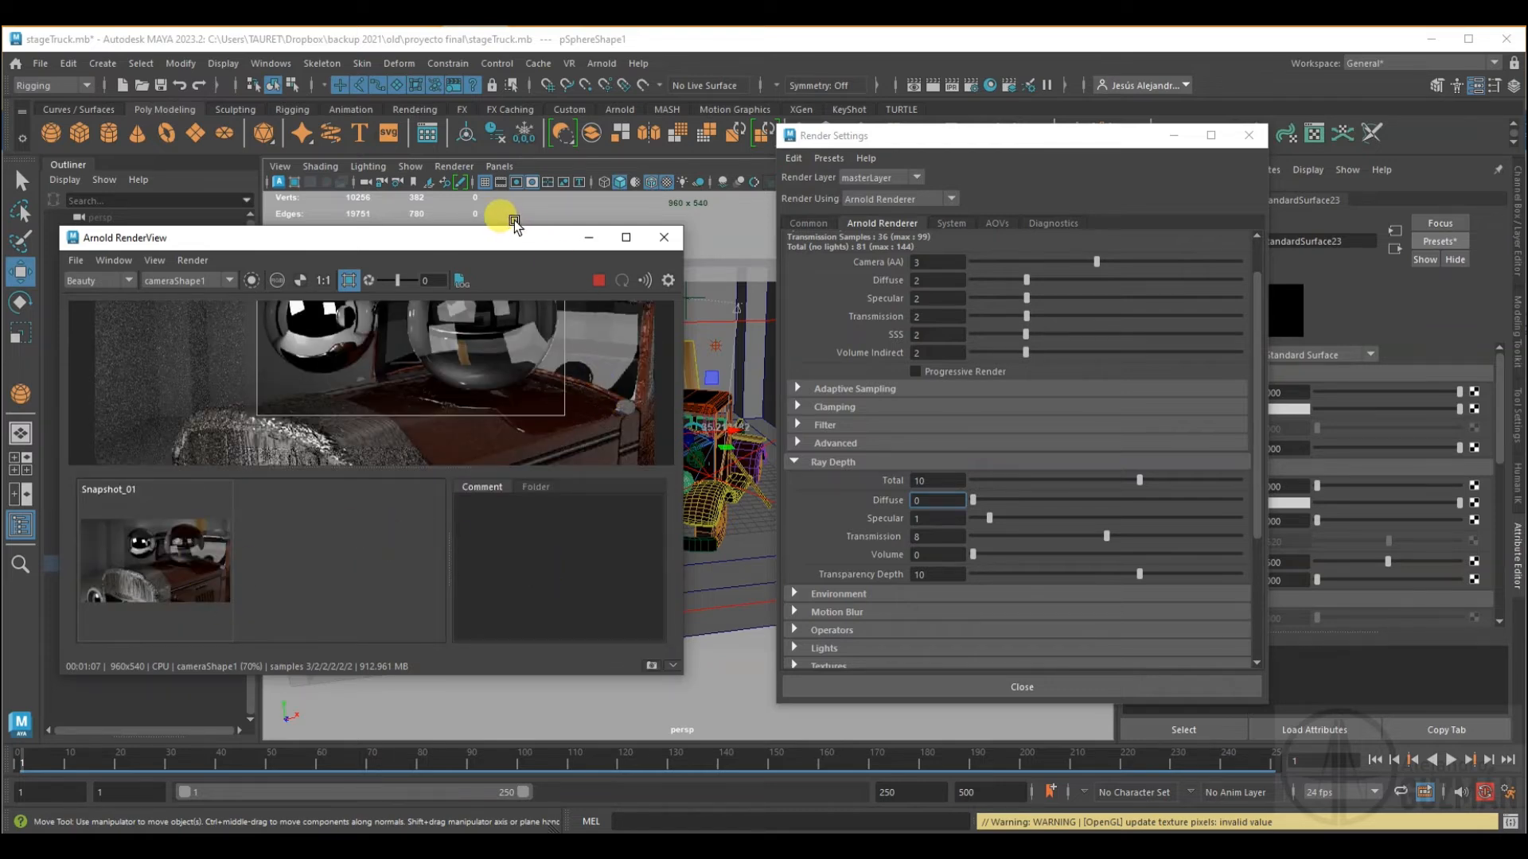
{"action": "left_click_drag", "start_coordinate": [512, 229], "coordinate": [512, 106]}
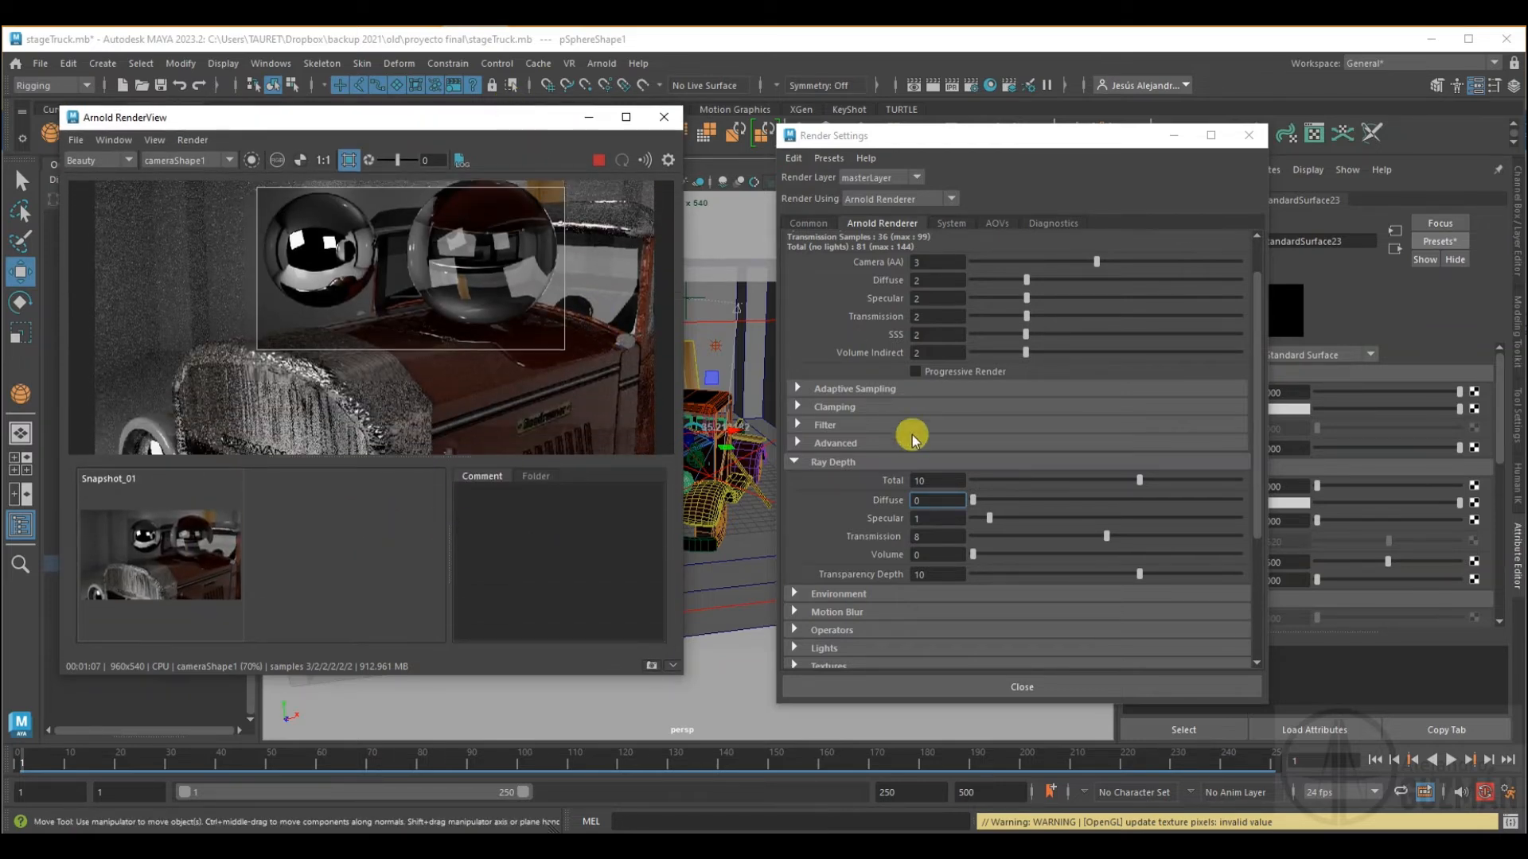
- Set the Diffuse ray depth to 1 and the Specular ray depth to 0
{"action": "left_click_drag", "start_coordinate": [972, 499], "coordinate": [987, 503]}
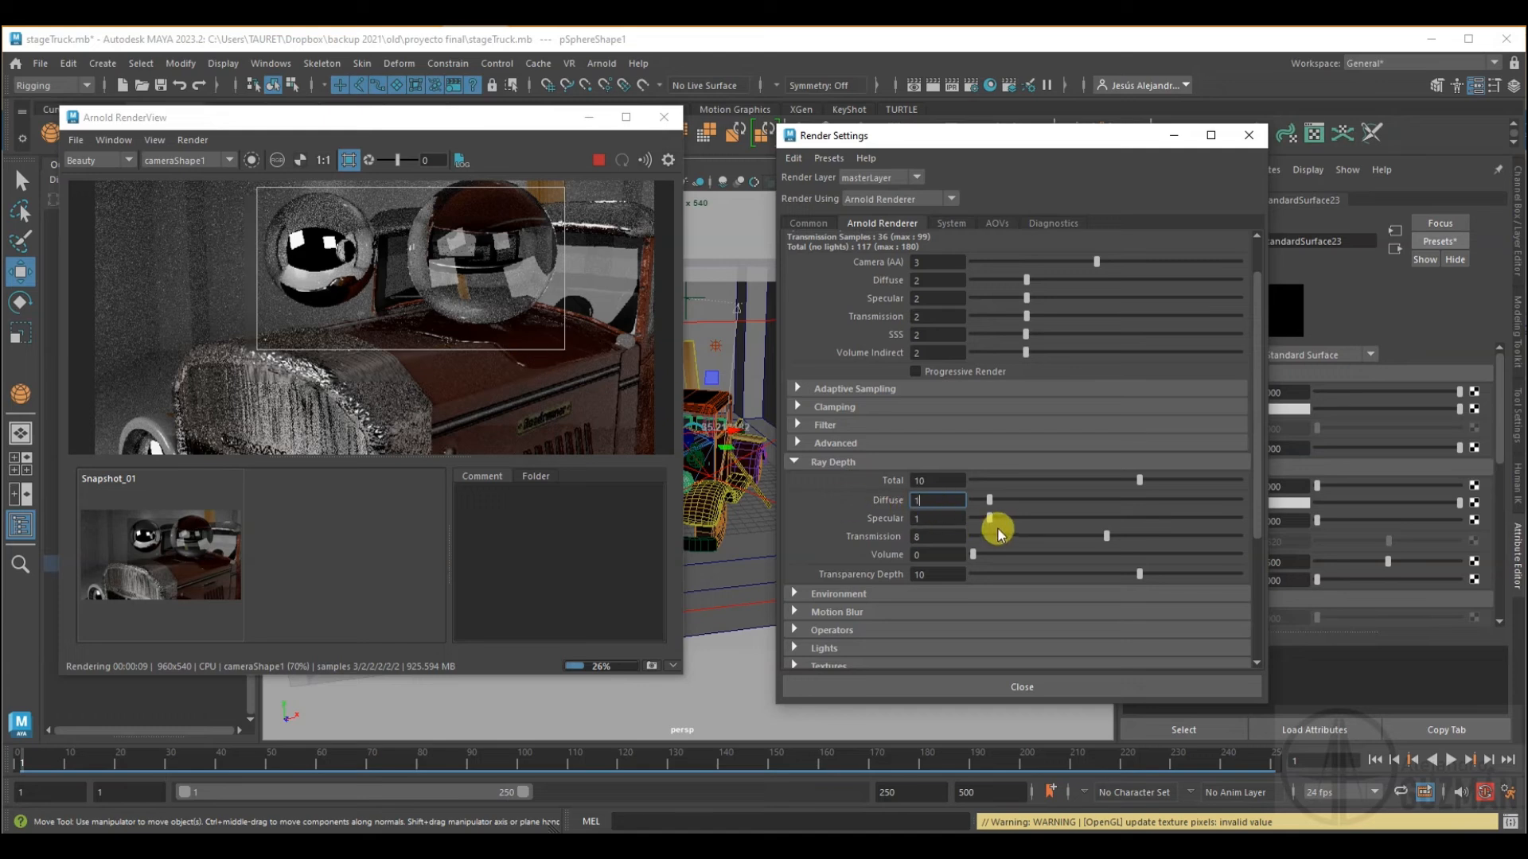
{"action": "left_click_drag", "start_coordinate": [989, 519], "coordinate": [973, 519]}
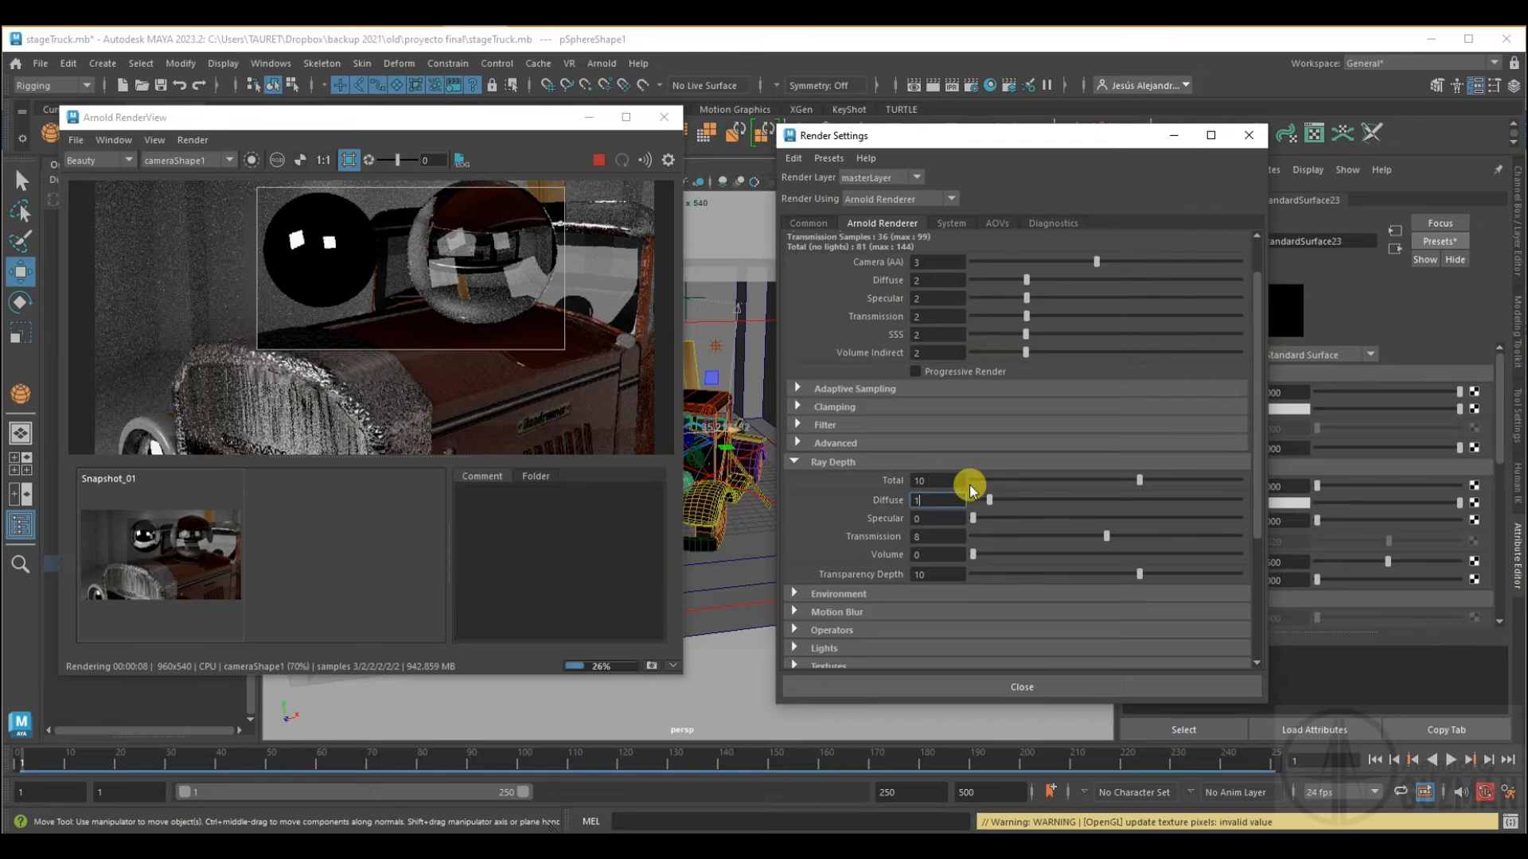
{"action": "mouse_move", "coordinate": [987, 500]}
{"action": "left_mouse_down"}
{"action": "mouse_move", "coordinate": [958, 500]}
{"action": "mouse_move", "coordinate": [984, 503]}
{"action": "left_mouse_up"}
- Show the aiStandardSurface23 material of the selected chrome sphere and darken its Specular Color to black
{"action": "left_click_drag", "start_coordinate": [968, 139], "coordinate": [832, 207]}
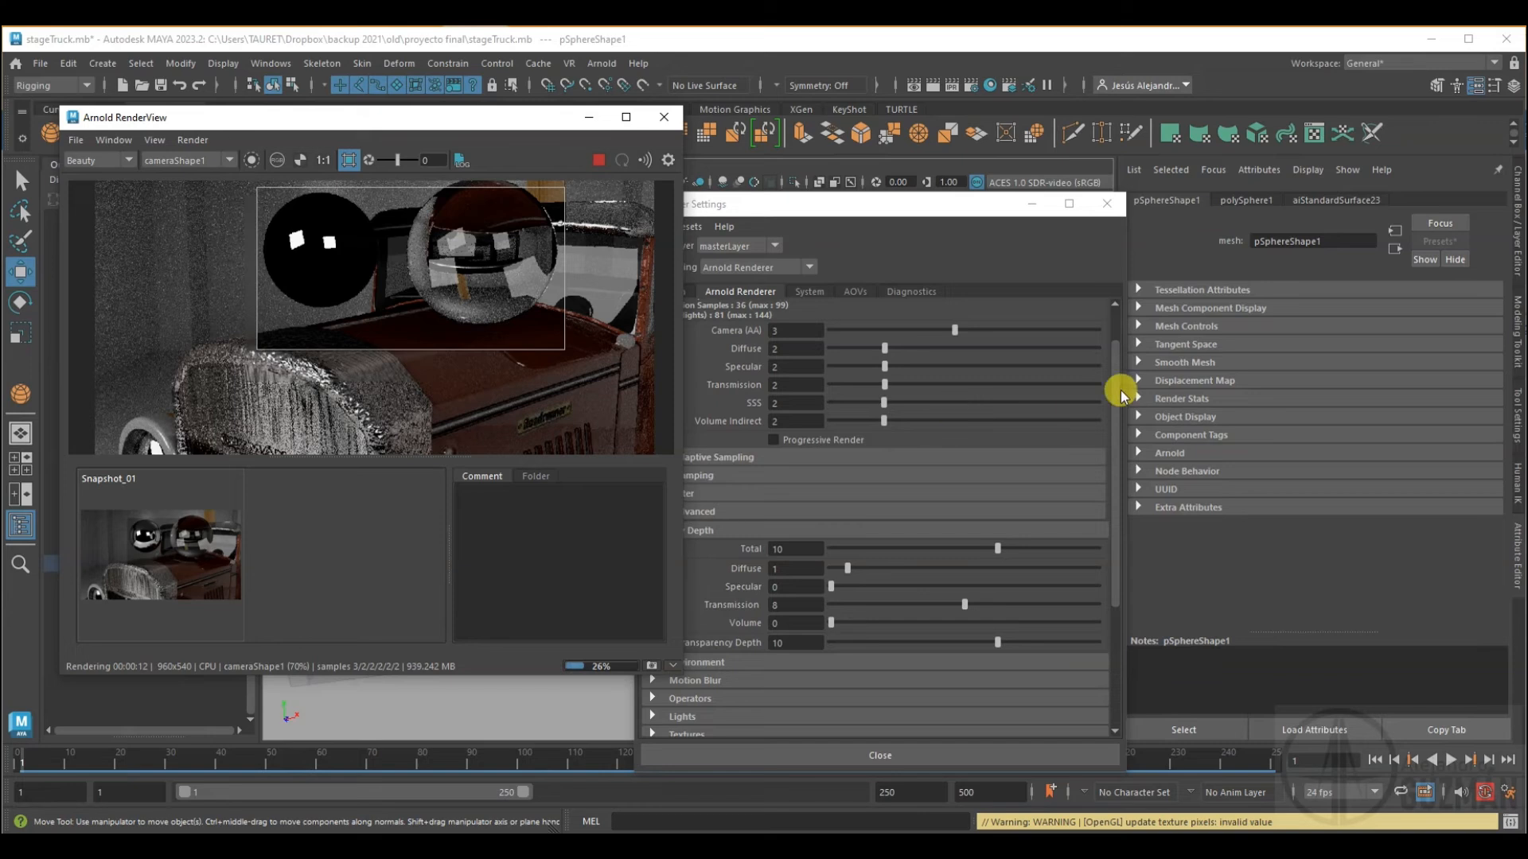
{"action": "left_click", "coordinate": [1342, 199]}
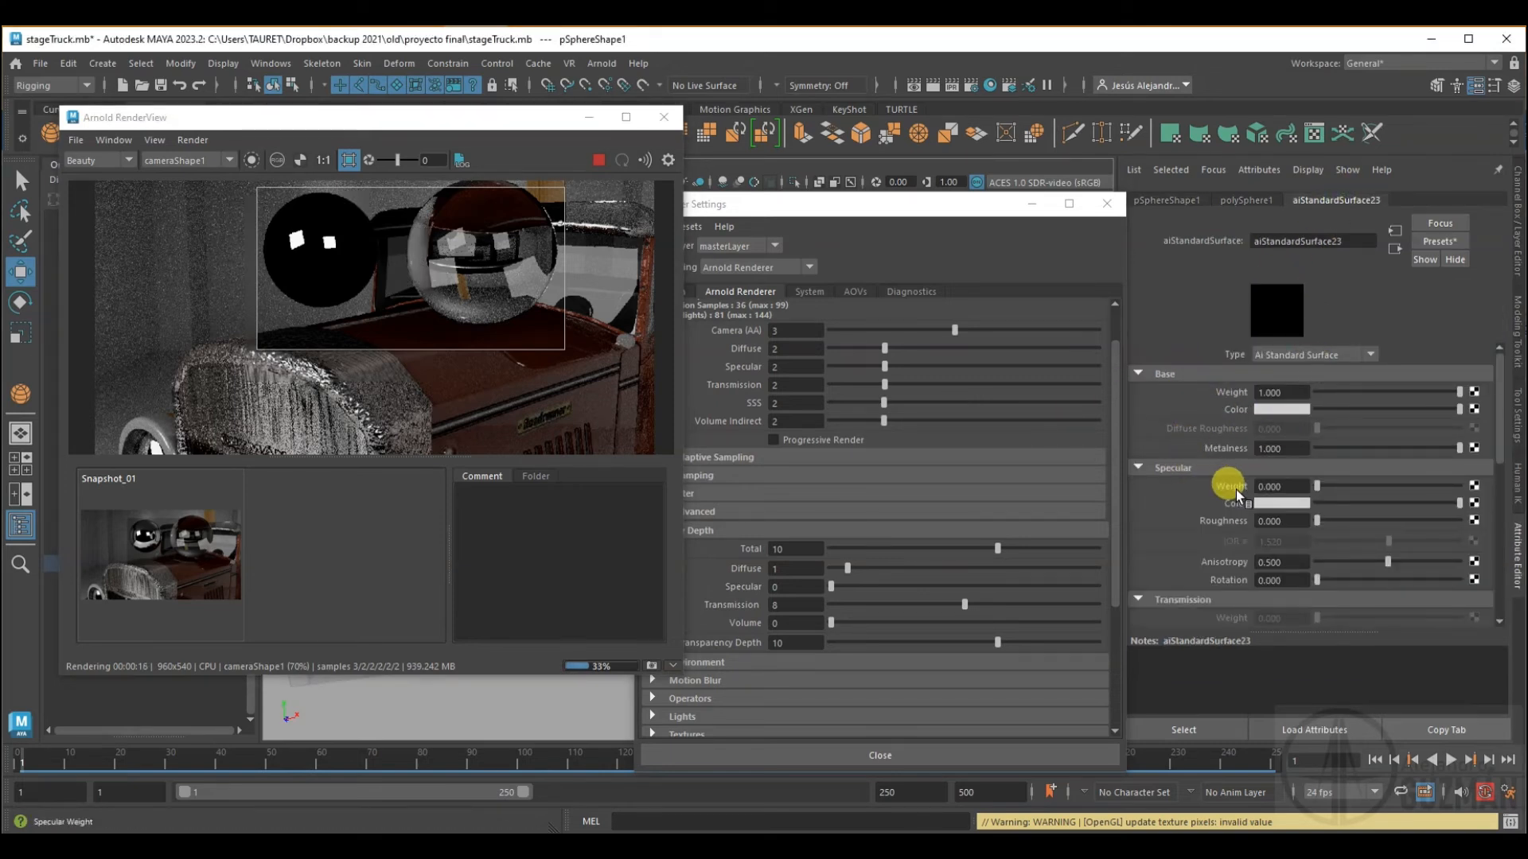
{"action": "left_click_drag", "start_coordinate": [1458, 504], "coordinate": [1263, 498]}
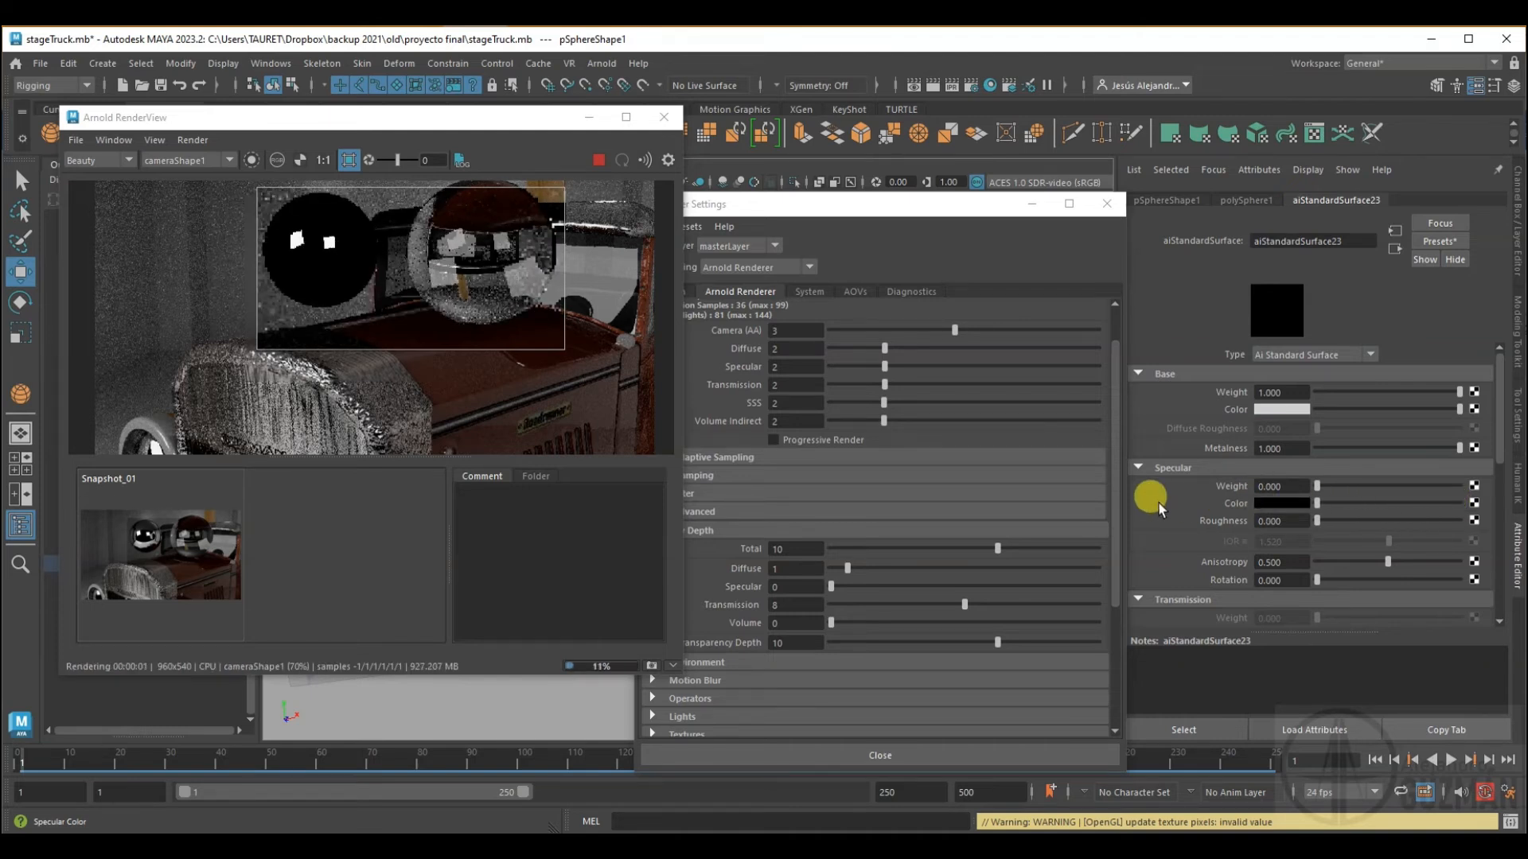
- Set the Specular ray depth to 1 and the chrome material's Specular Weight to 1
{"action": "left_click_drag", "start_coordinate": [830, 587], "coordinate": [845, 589]}
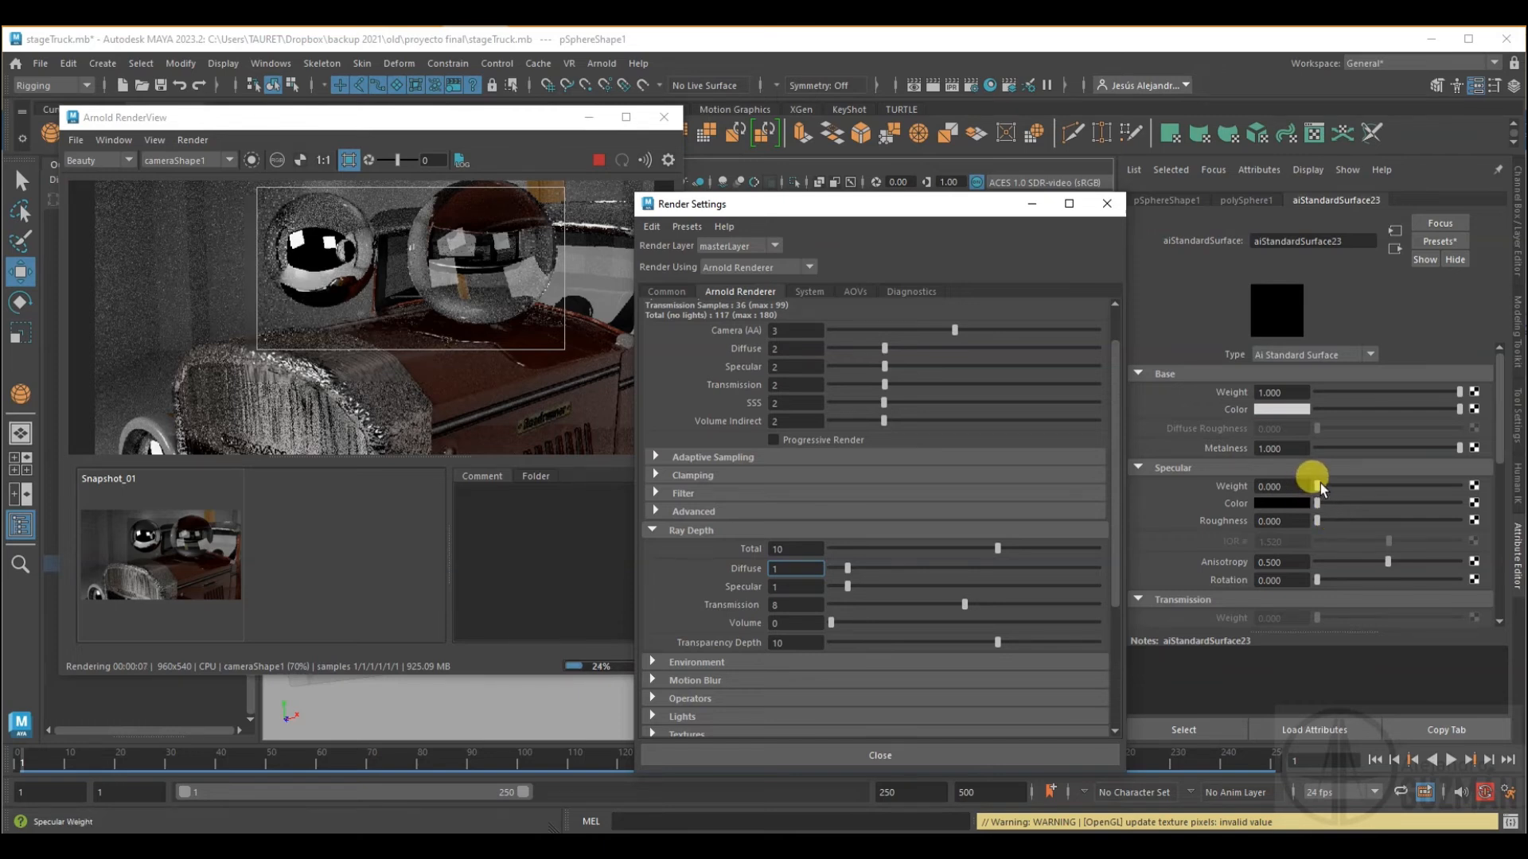
{"action": "left_click_drag", "start_coordinate": [1318, 487], "coordinate": [1461, 491]}
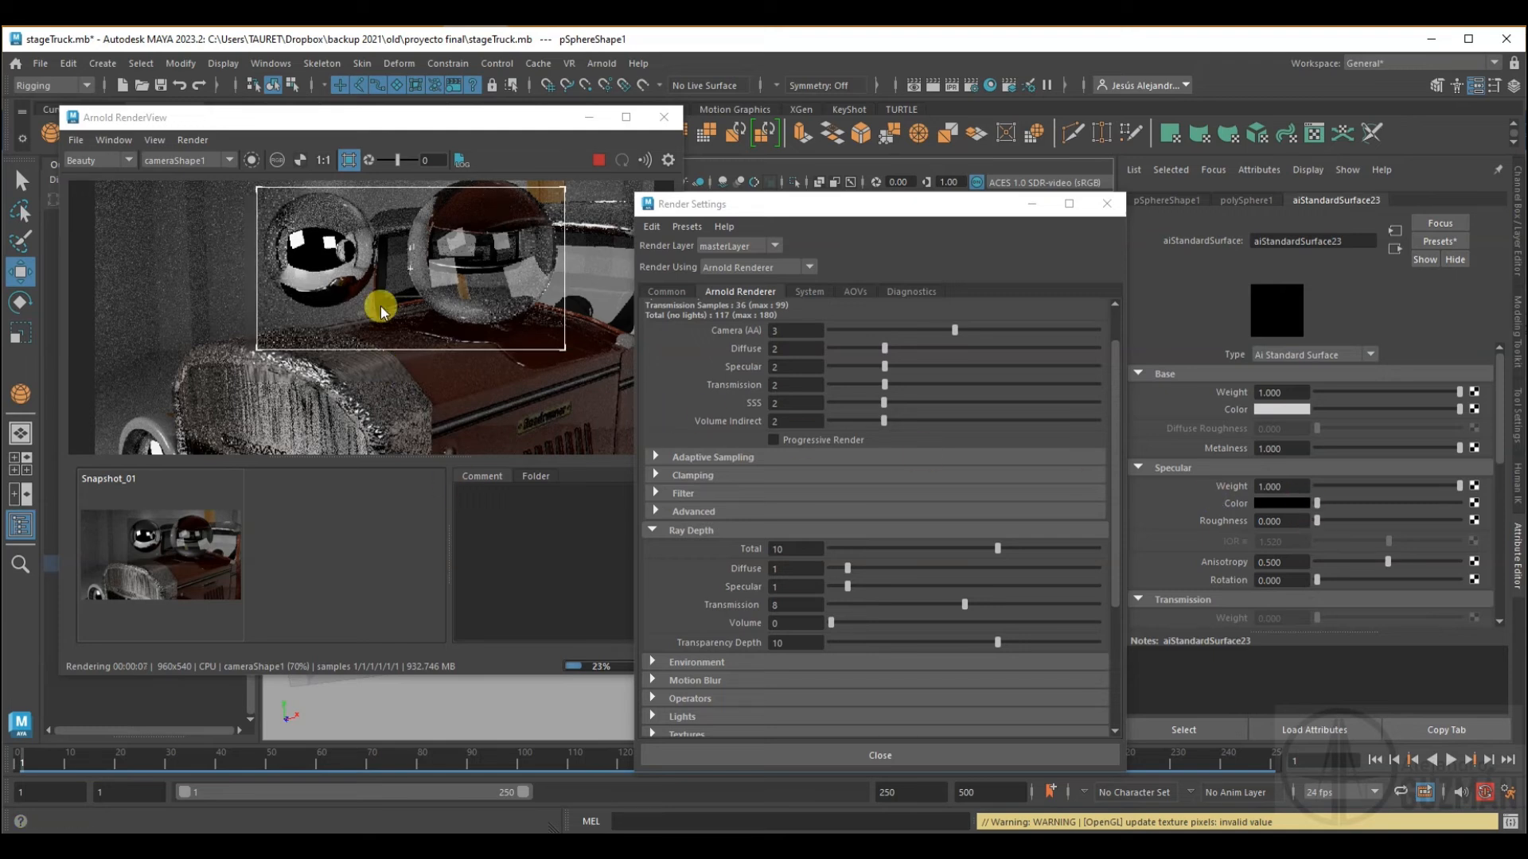
{"action": "left_click", "coordinate": [349, 243]}
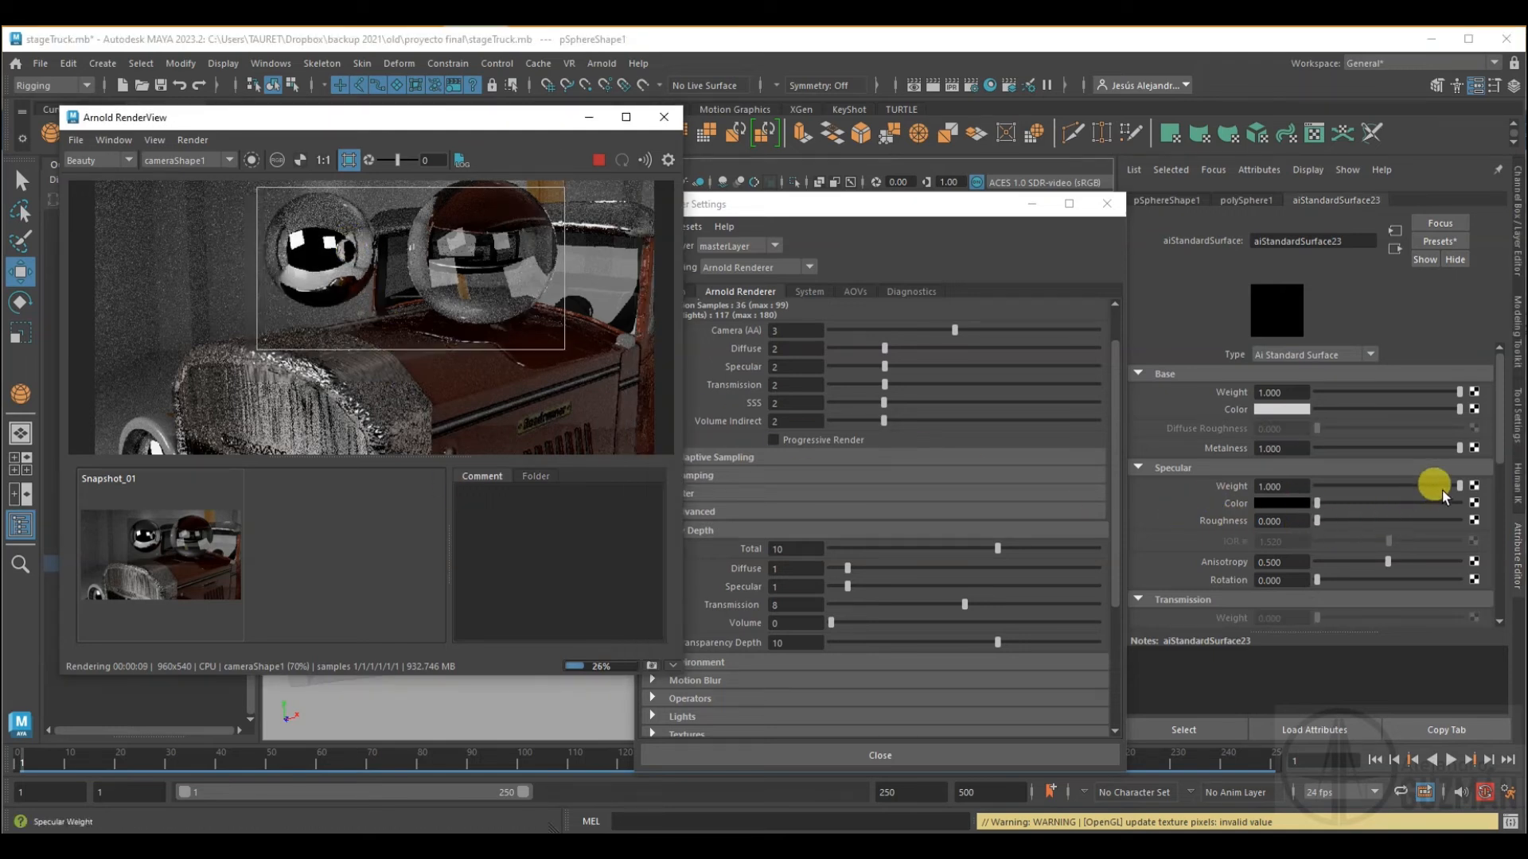
- Set the chrome material's Specular Weight to 0 with a light Specular Color, and look through its lower attribute groups such as Thin Film
{"action": "mouse_move", "coordinate": [1457, 487]}
{"action": "left_mouse_down"}
{"action": "mouse_move", "coordinate": [1289, 482]}
{"action": "mouse_move", "coordinate": [1316, 508]}
{"action": "mouse_move", "coordinate": [1458, 507]}
{"action": "left_mouse_up"}
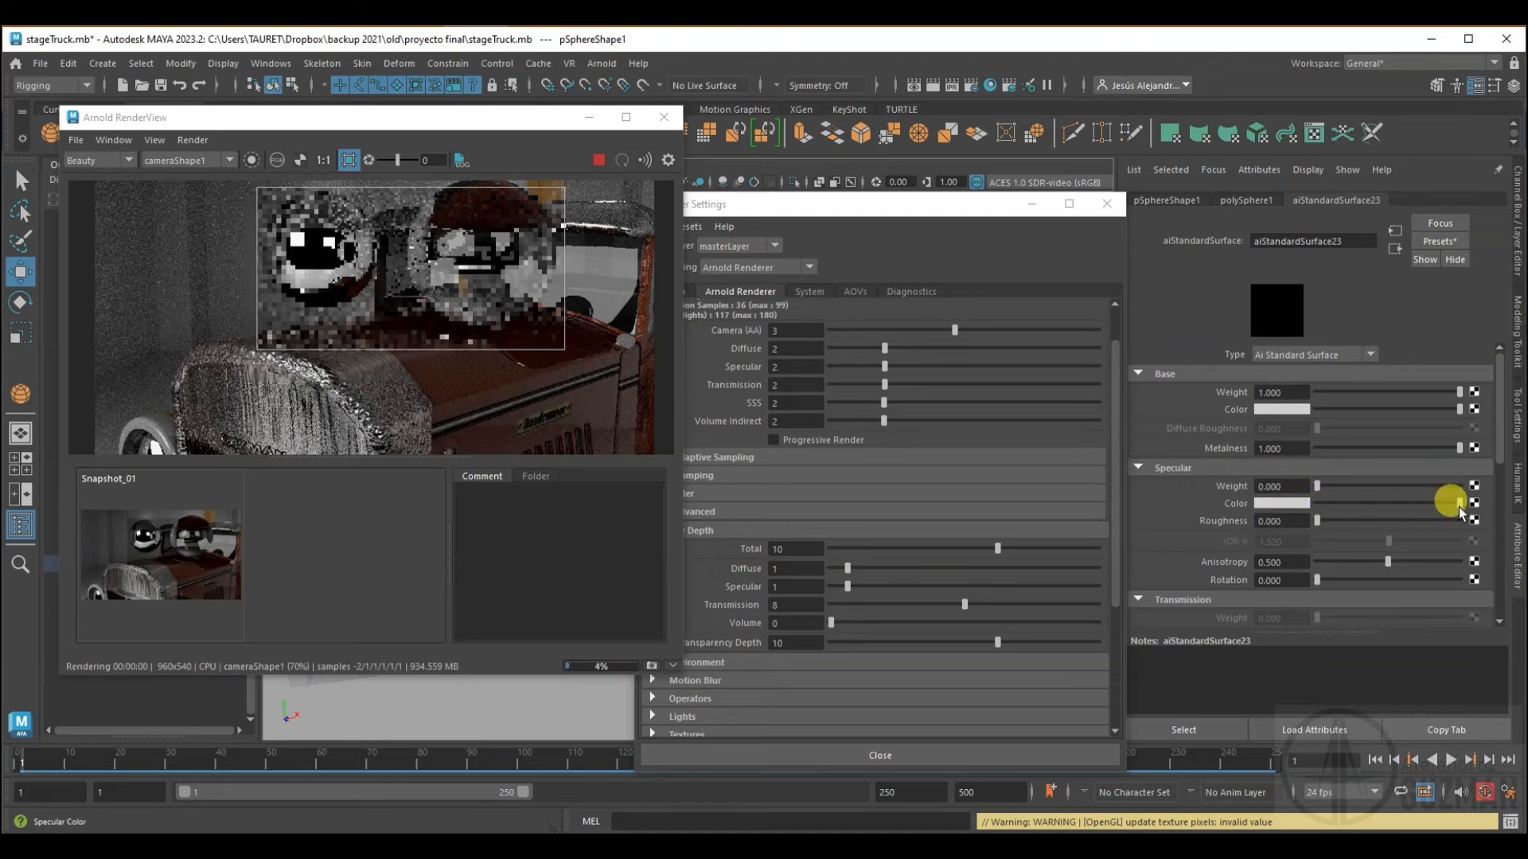
{"action": "scroll", "coordinate": [1367, 538], "scroll_direction": "down", "scroll_amount": 5}
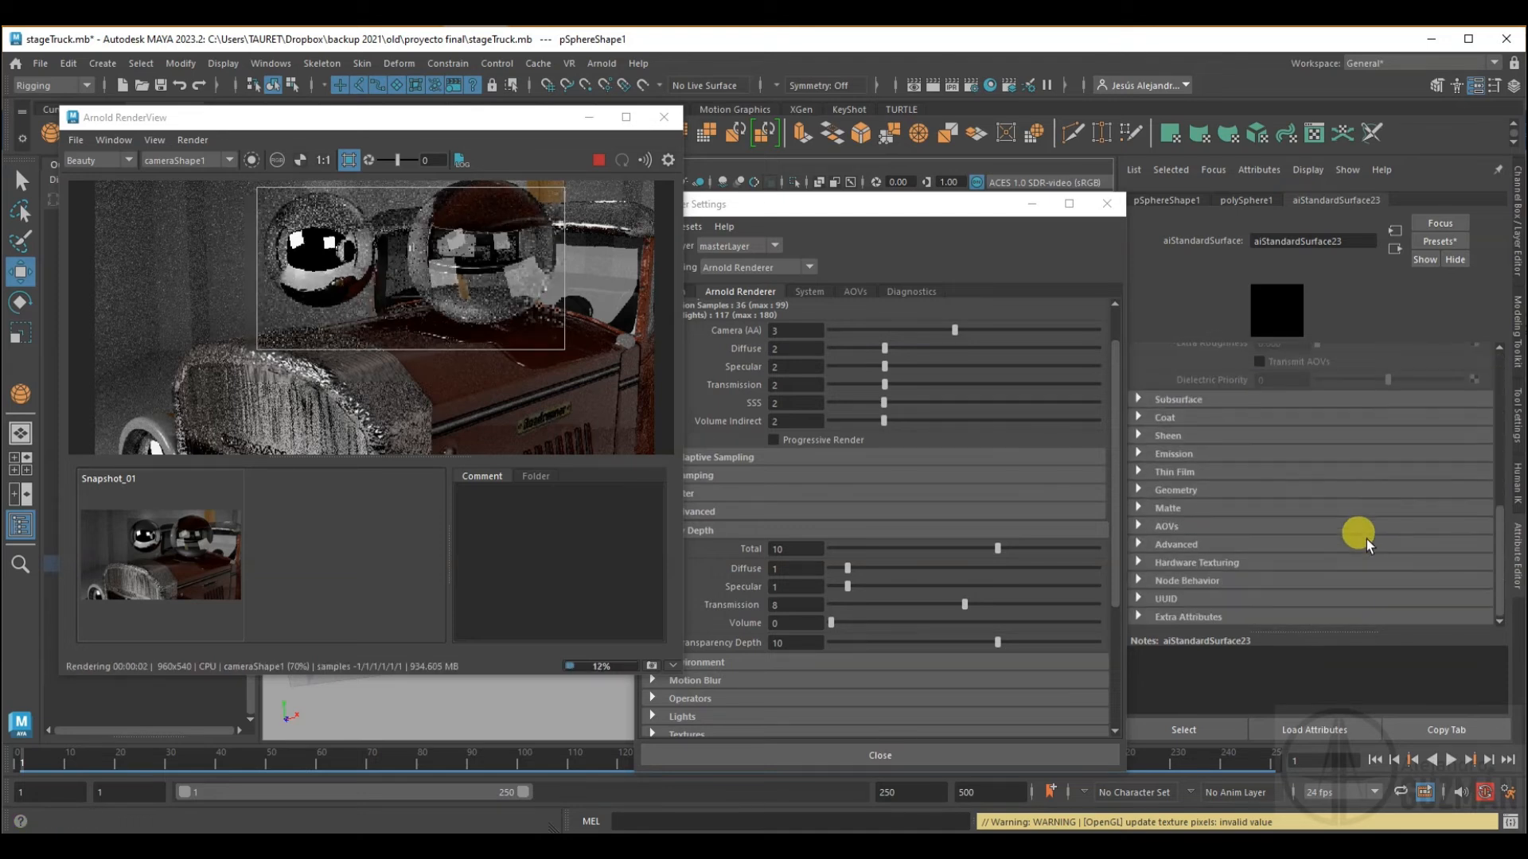
{"action": "left_click", "coordinate": [1165, 417]}
{"action": "left_click", "coordinate": [1162, 417]}
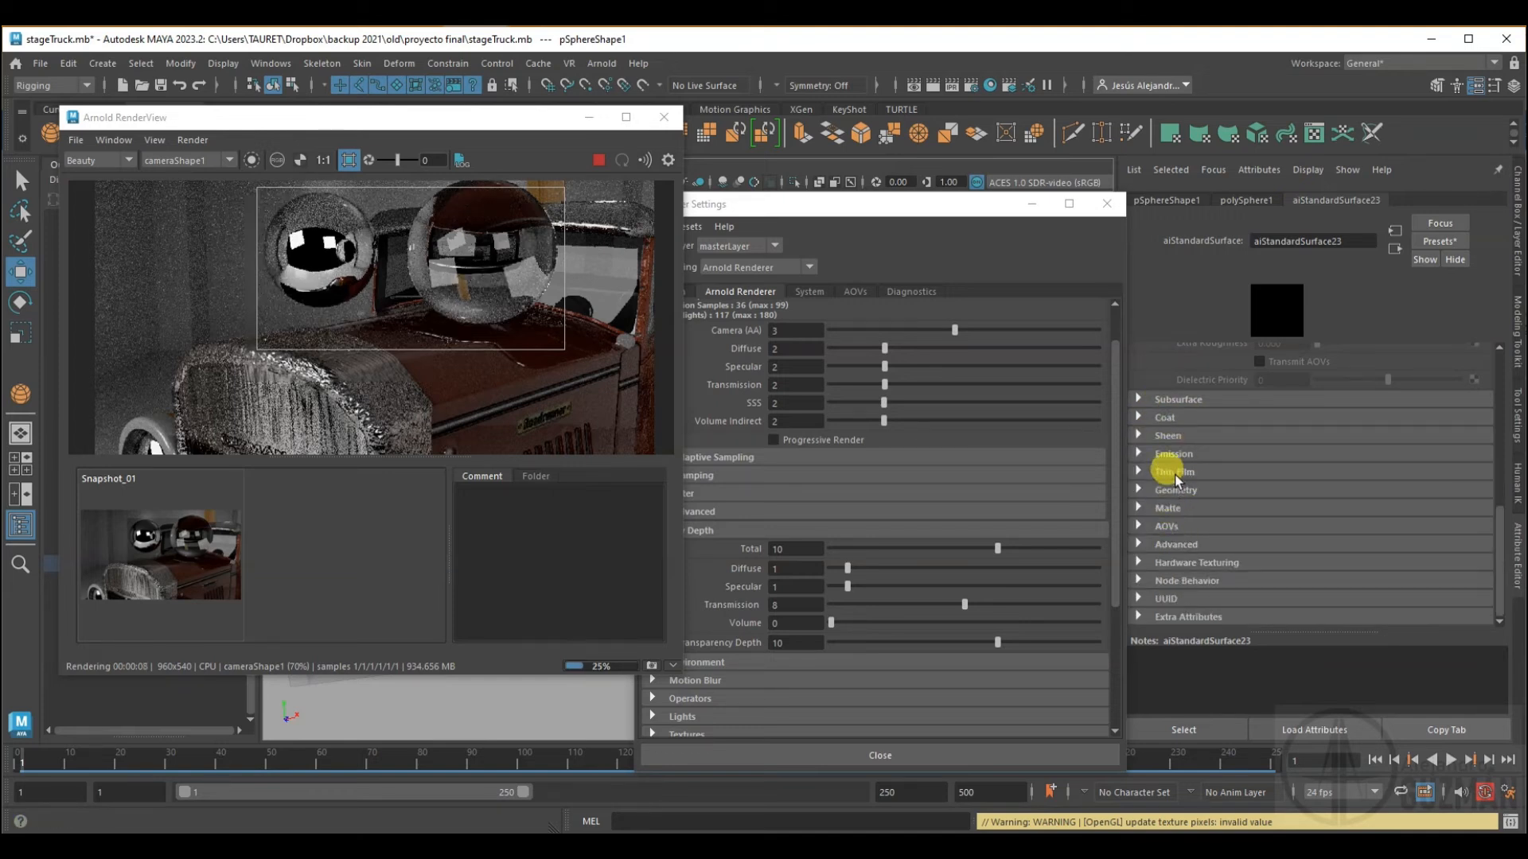
{"action": "left_click", "coordinate": [1174, 473]}
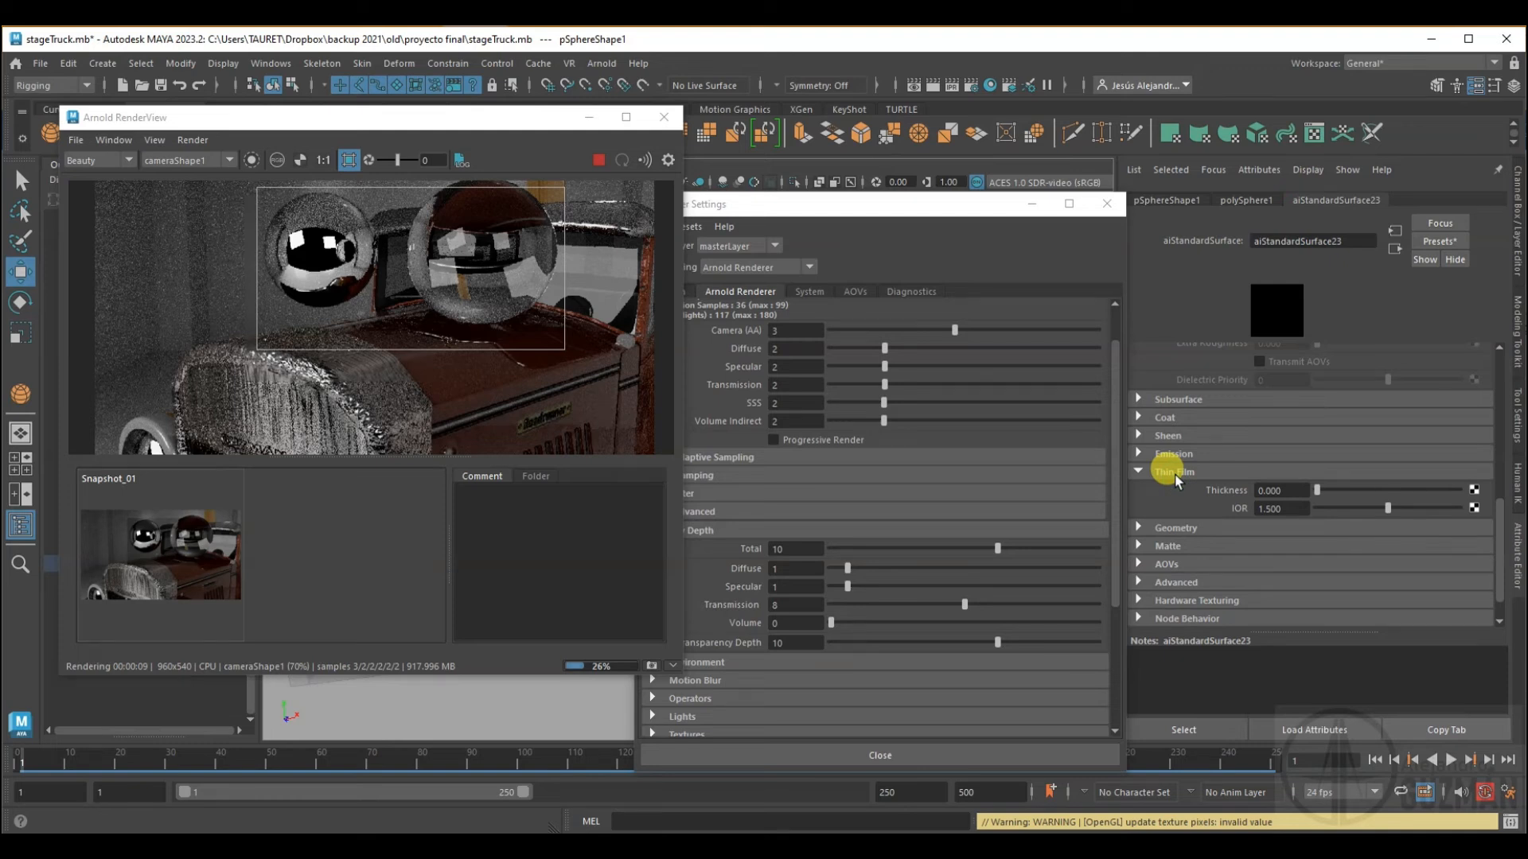
{"action": "left_click", "coordinate": [1175, 474]}
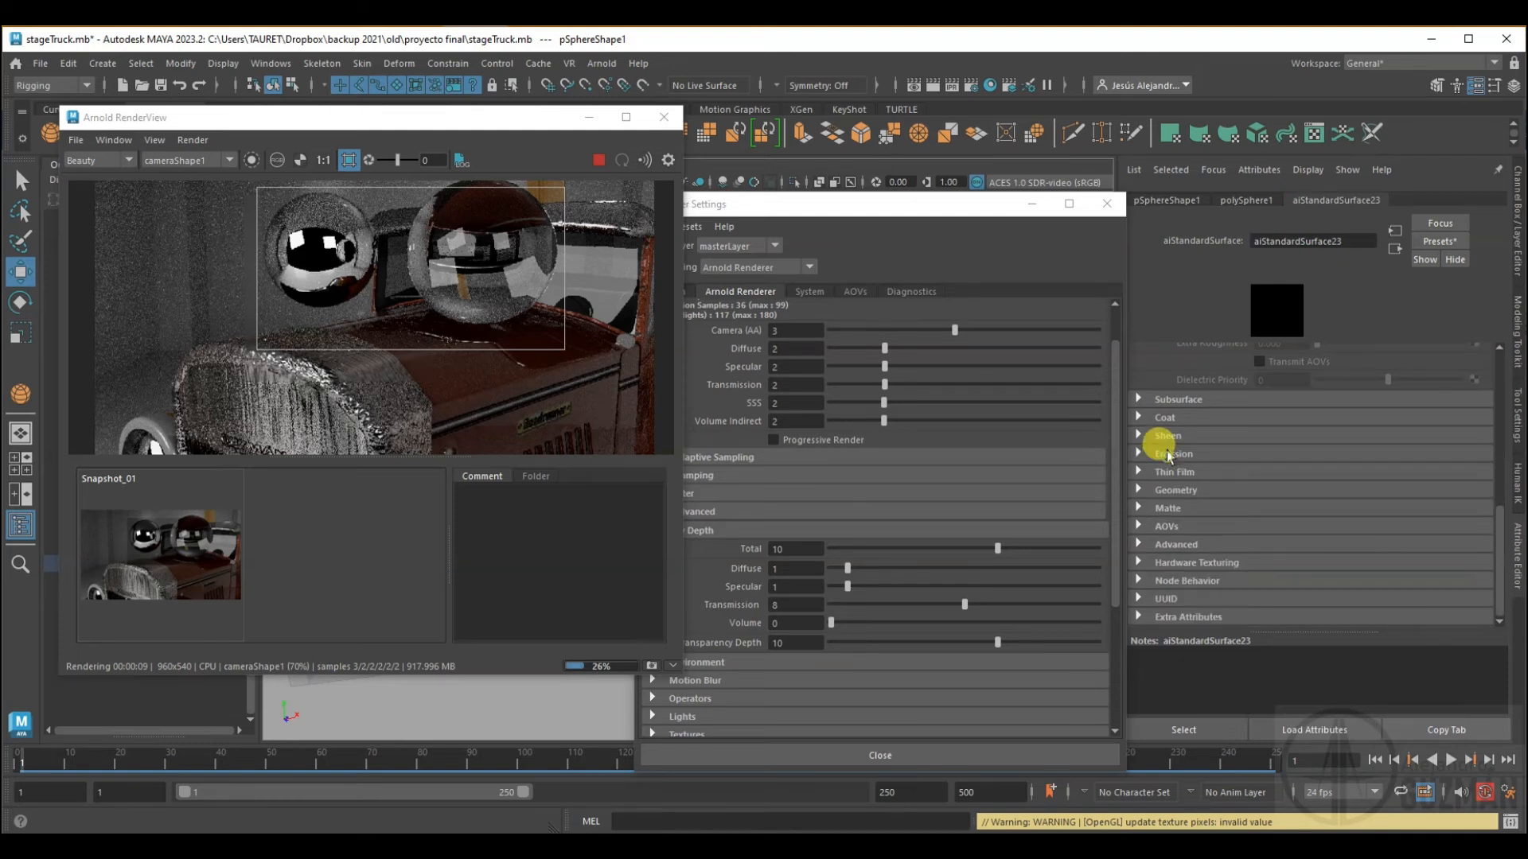
{"action": "left_click", "coordinate": [1169, 437]}
{"action": "left_click", "coordinate": [1170, 437]}
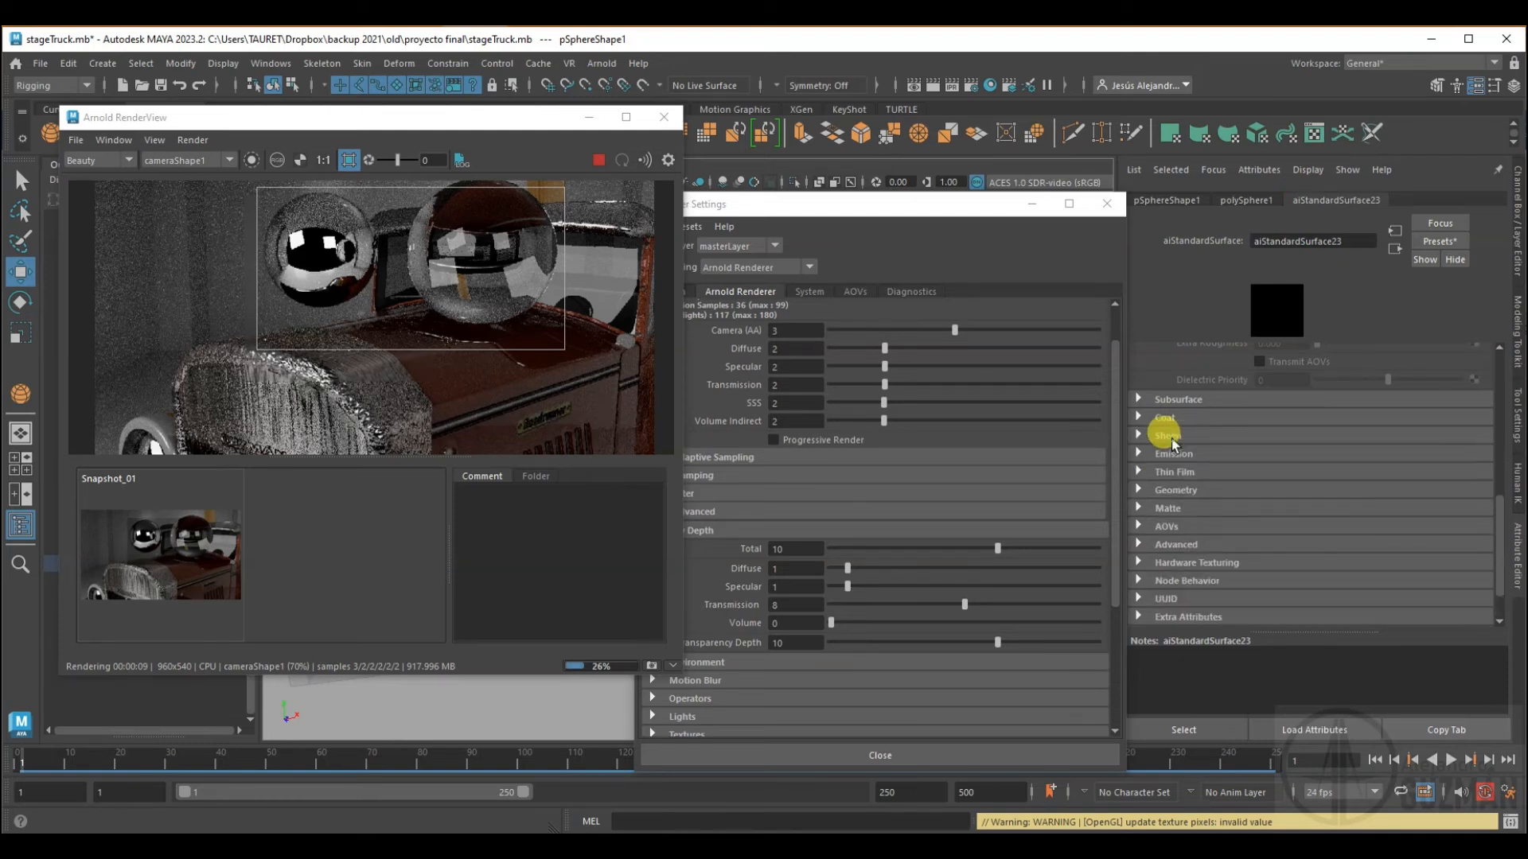
{"action": "left_click", "coordinate": [1176, 545]}
{"action": "left_click", "coordinate": [1176, 545]}
{"action": "scroll", "coordinate": [1173, 419], "scroll_direction": "up", "scroll_amount": 10}
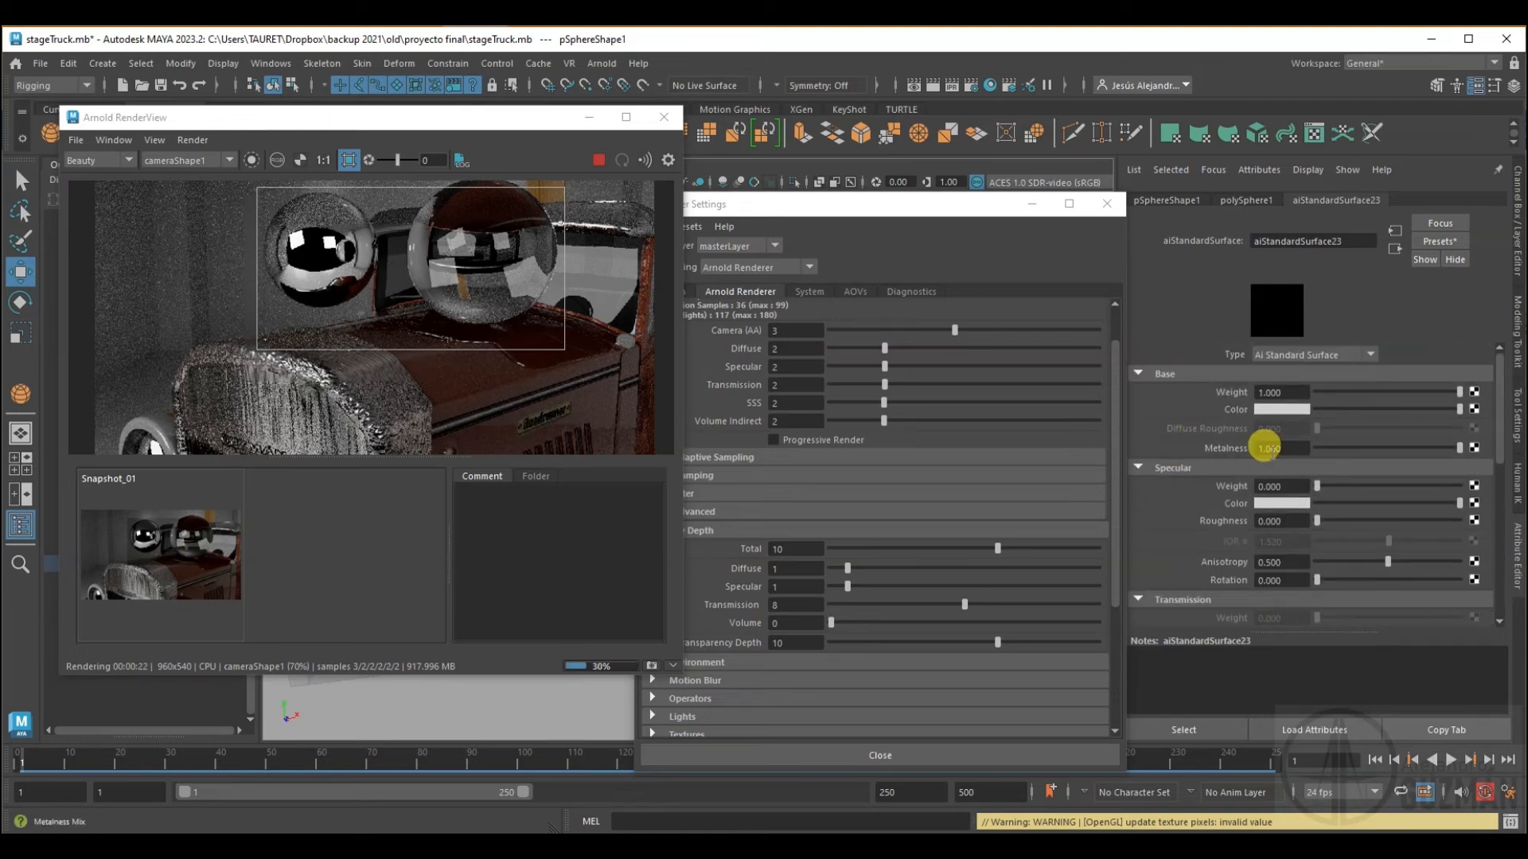
- Set the chrome material's Metalness to 0.772 and its Specular Weight to 0.444 with a black Specular Color
{"action": "left_click_drag", "start_coordinate": [1460, 449], "coordinate": [1268, 451]}
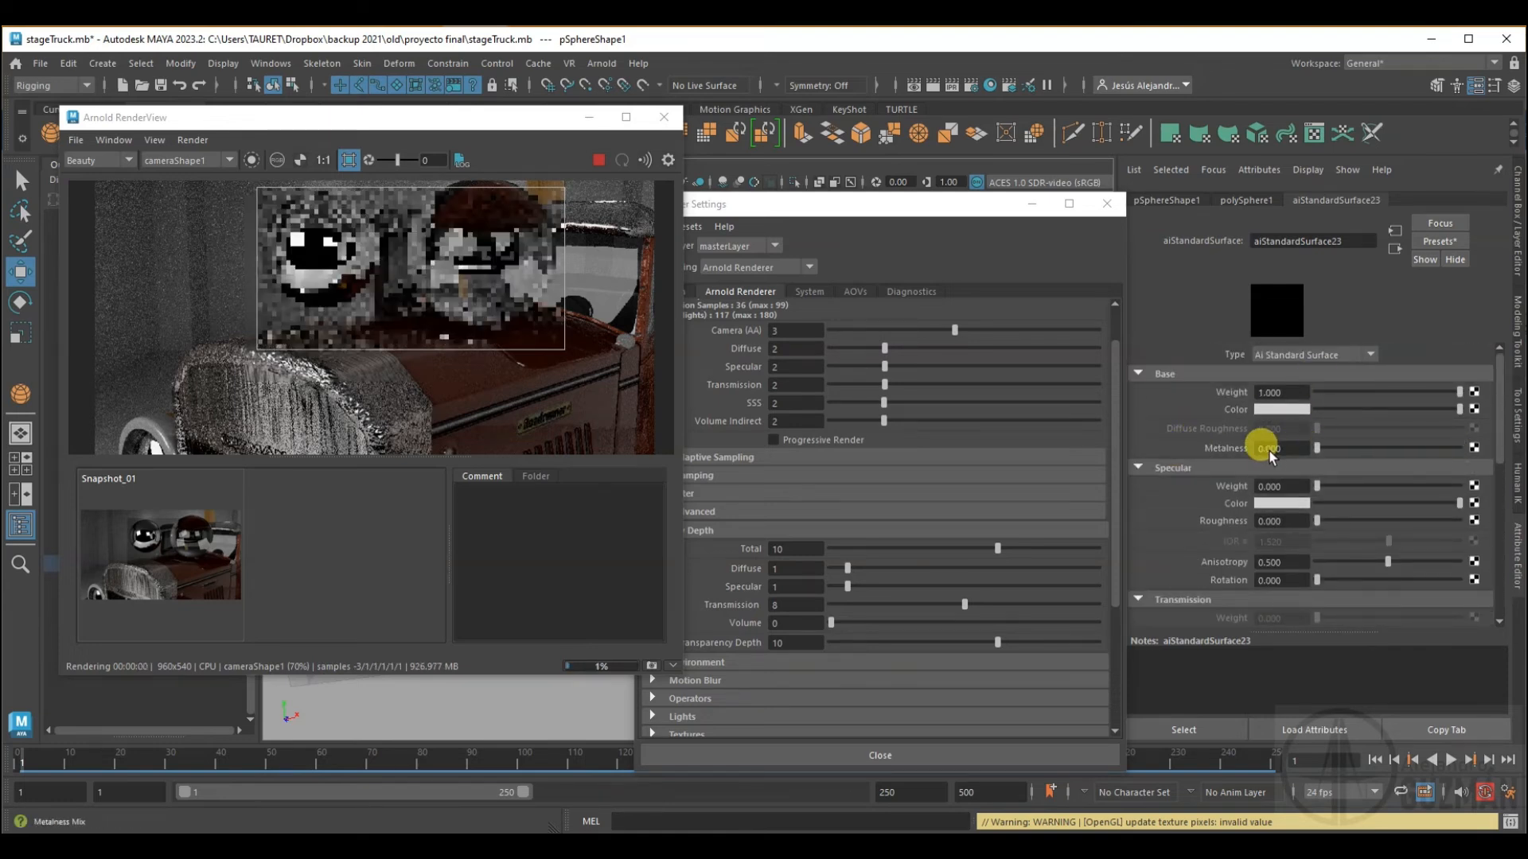
{"action": "left_click_drag", "start_coordinate": [1362, 450], "coordinate": [1485, 453]}
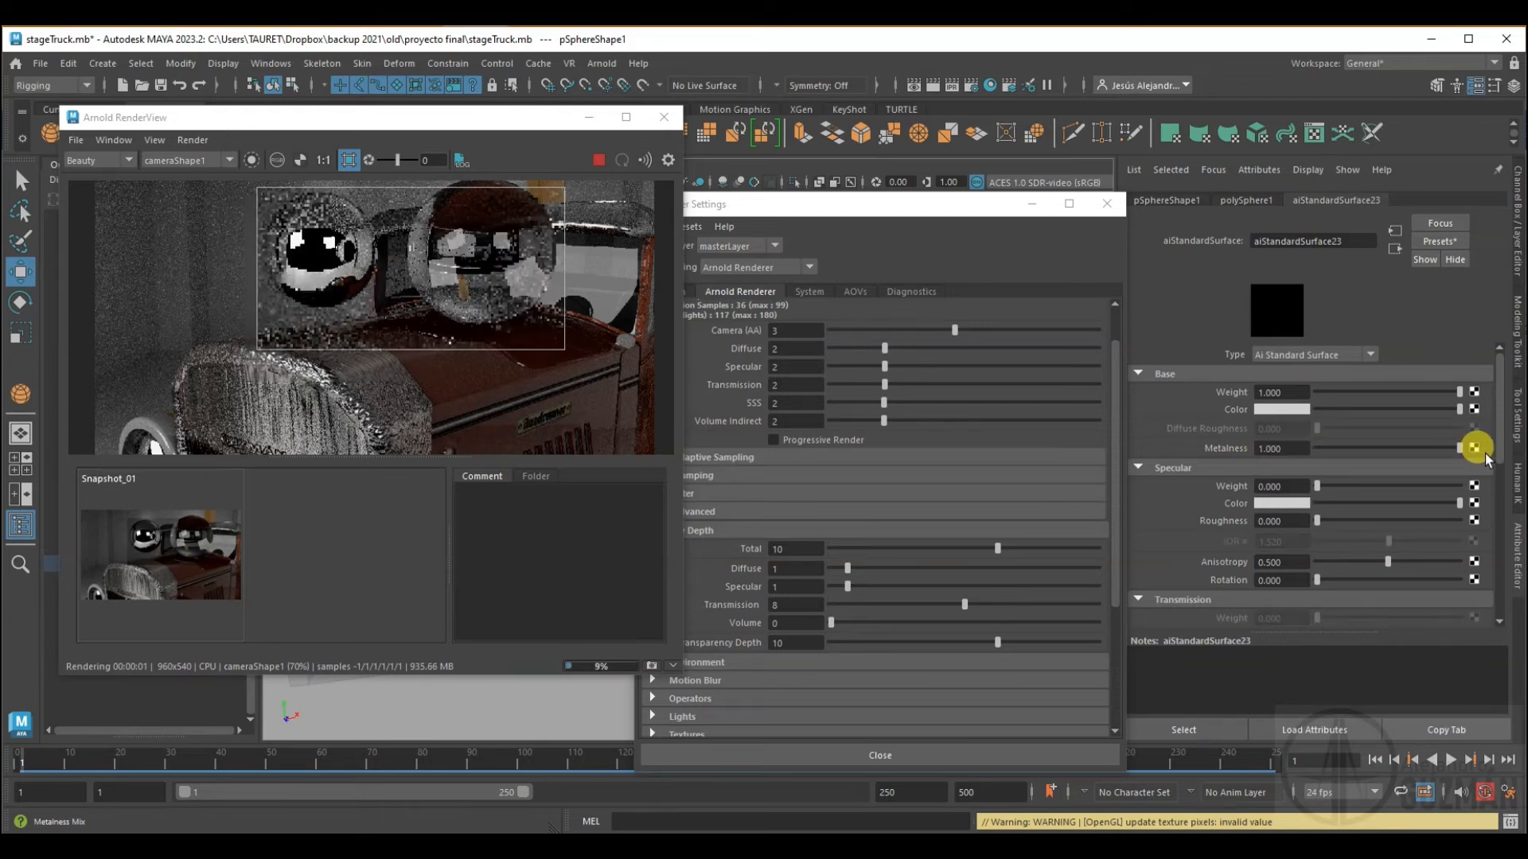
{"action": "left_click_drag", "start_coordinate": [1485, 454], "coordinate": [1439, 454]}
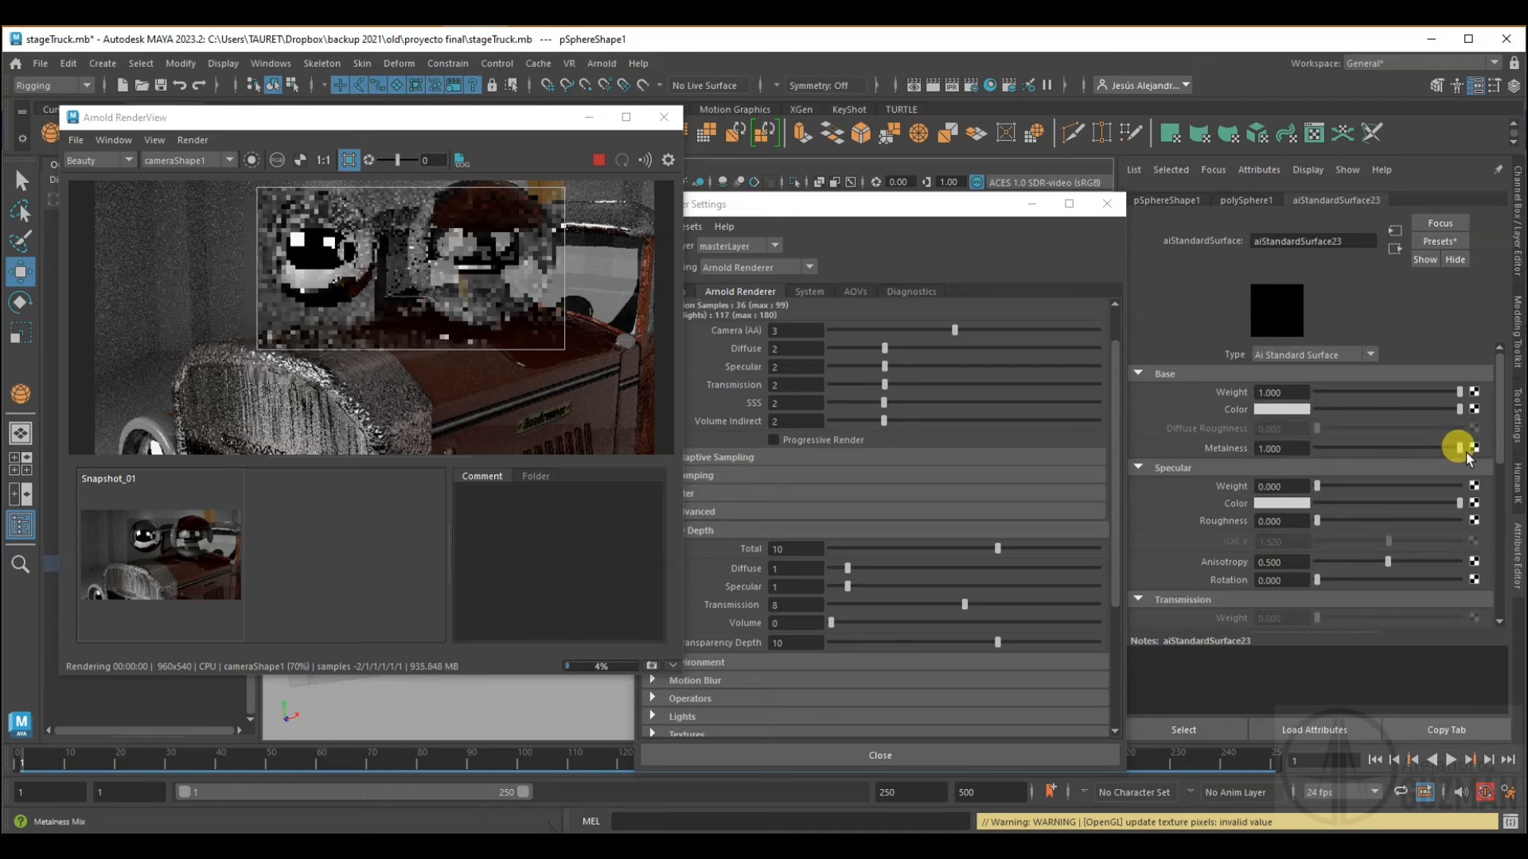
{"action": "left_click_drag", "start_coordinate": [1442, 452], "coordinate": [1425, 453]}
{"action": "left_click_drag", "start_coordinate": [1319, 486], "coordinate": [1379, 488]}
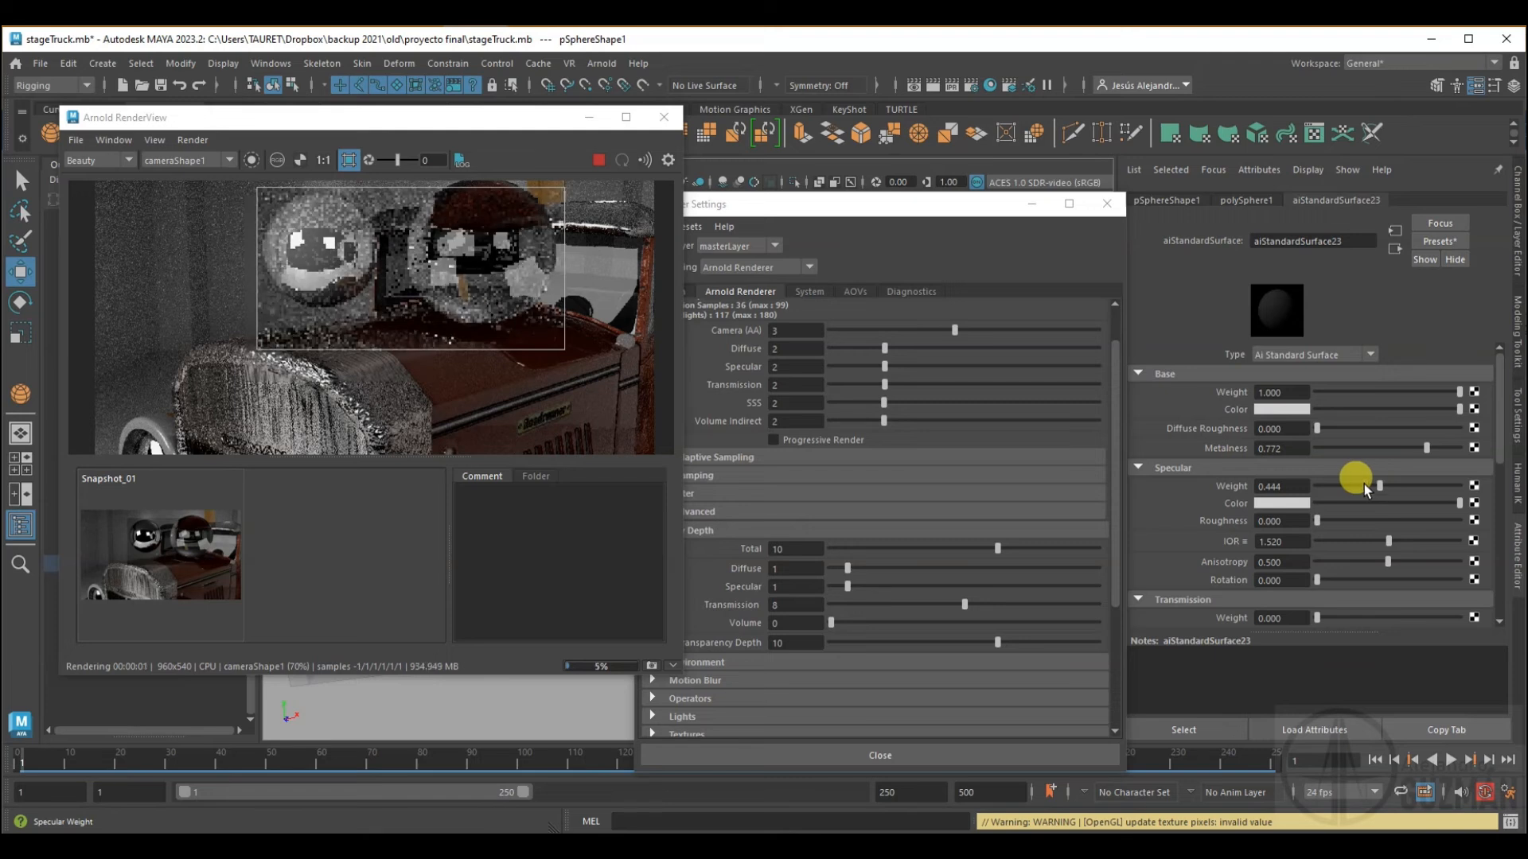
{"action": "left_click_drag", "start_coordinate": [1458, 501], "coordinate": [1260, 505]}
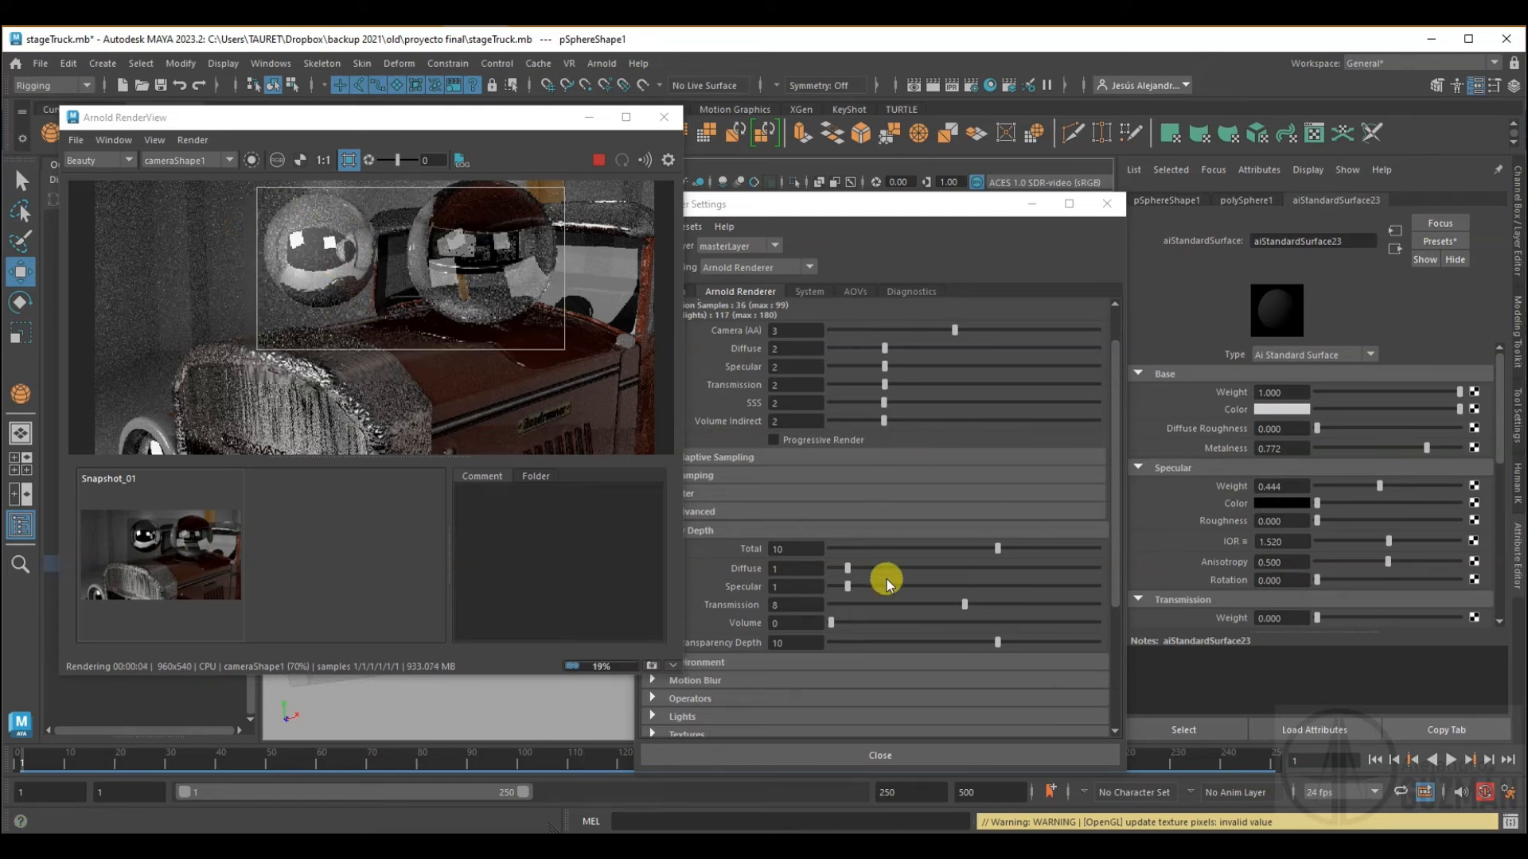
- Set the Specular ray depth to 2 and raise the chrome material's Metalness to 1
{"action": "left_click_drag", "start_coordinate": [844, 587], "coordinate": [868, 589]}
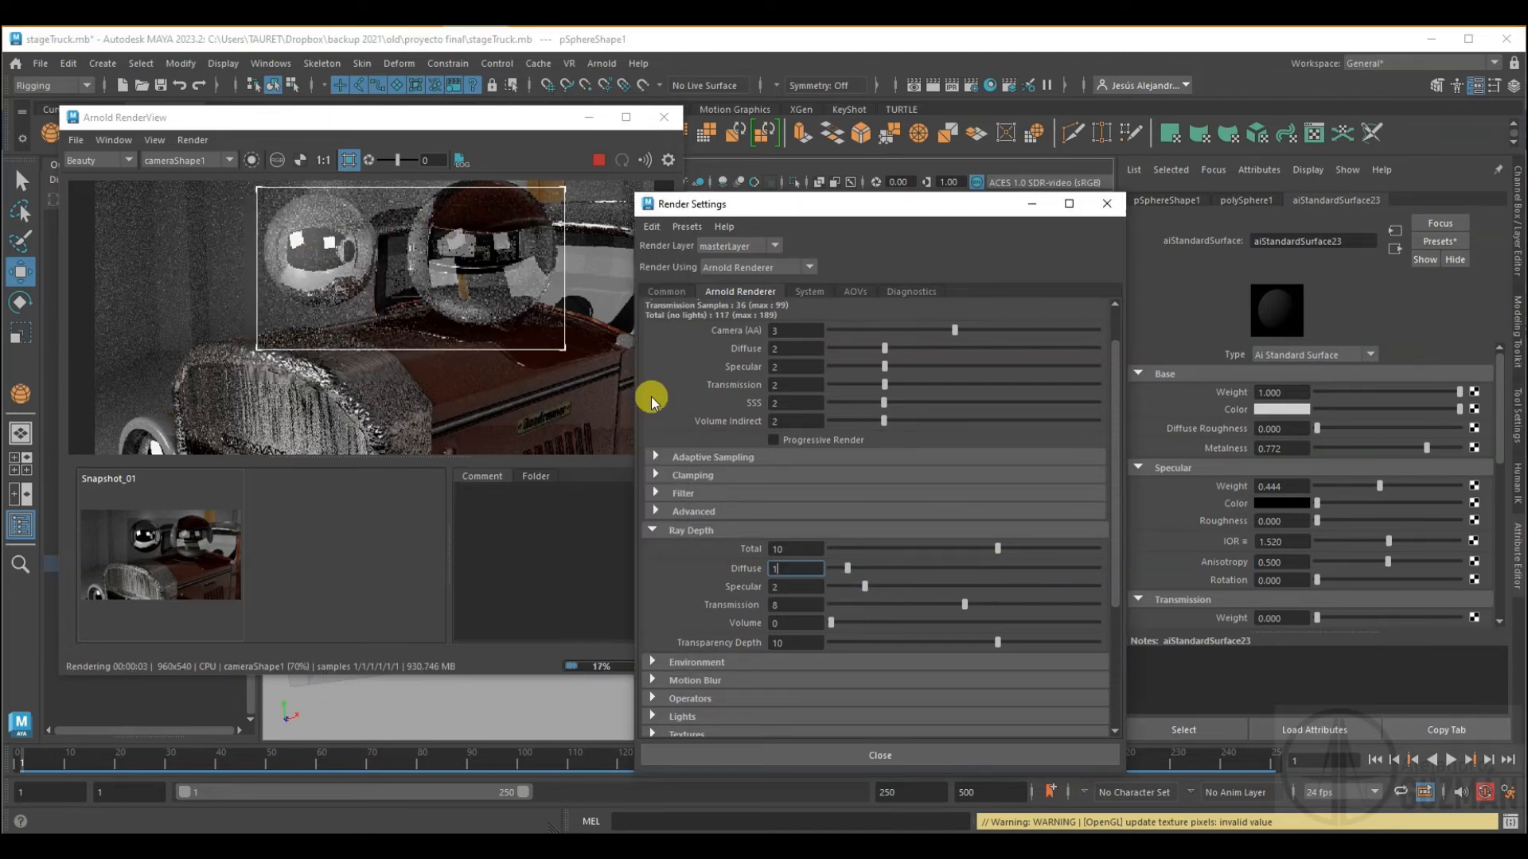
{"action": "left_click_drag", "start_coordinate": [1422, 451], "coordinate": [1468, 450]}
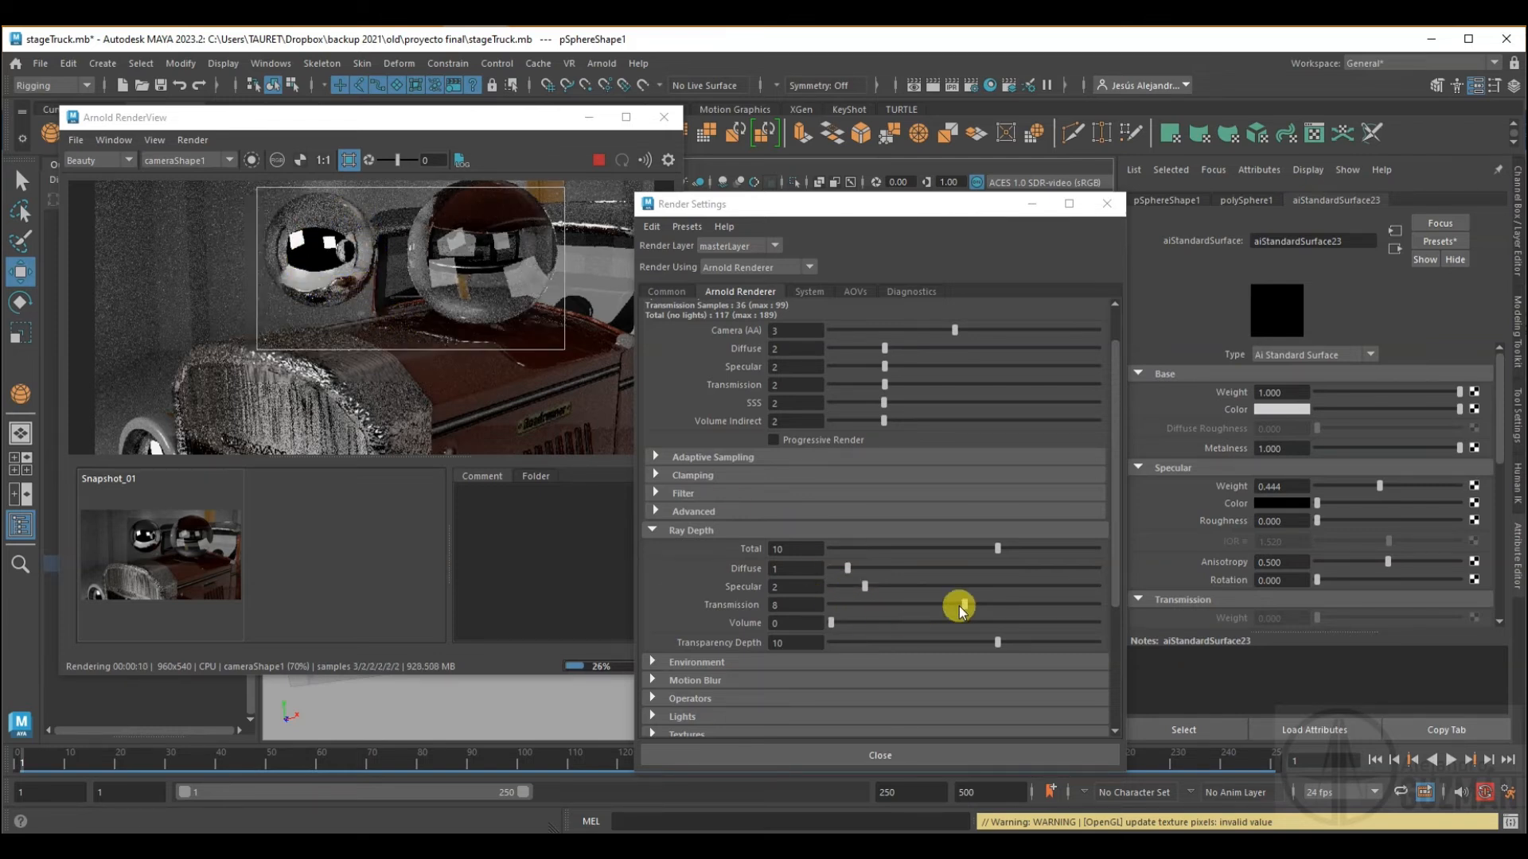
- Try a Transmission ray depth of 0 on the glass sphere, and set it back to 8
{"action": "left_click_drag", "start_coordinate": [962, 604], "coordinate": [811, 609]}
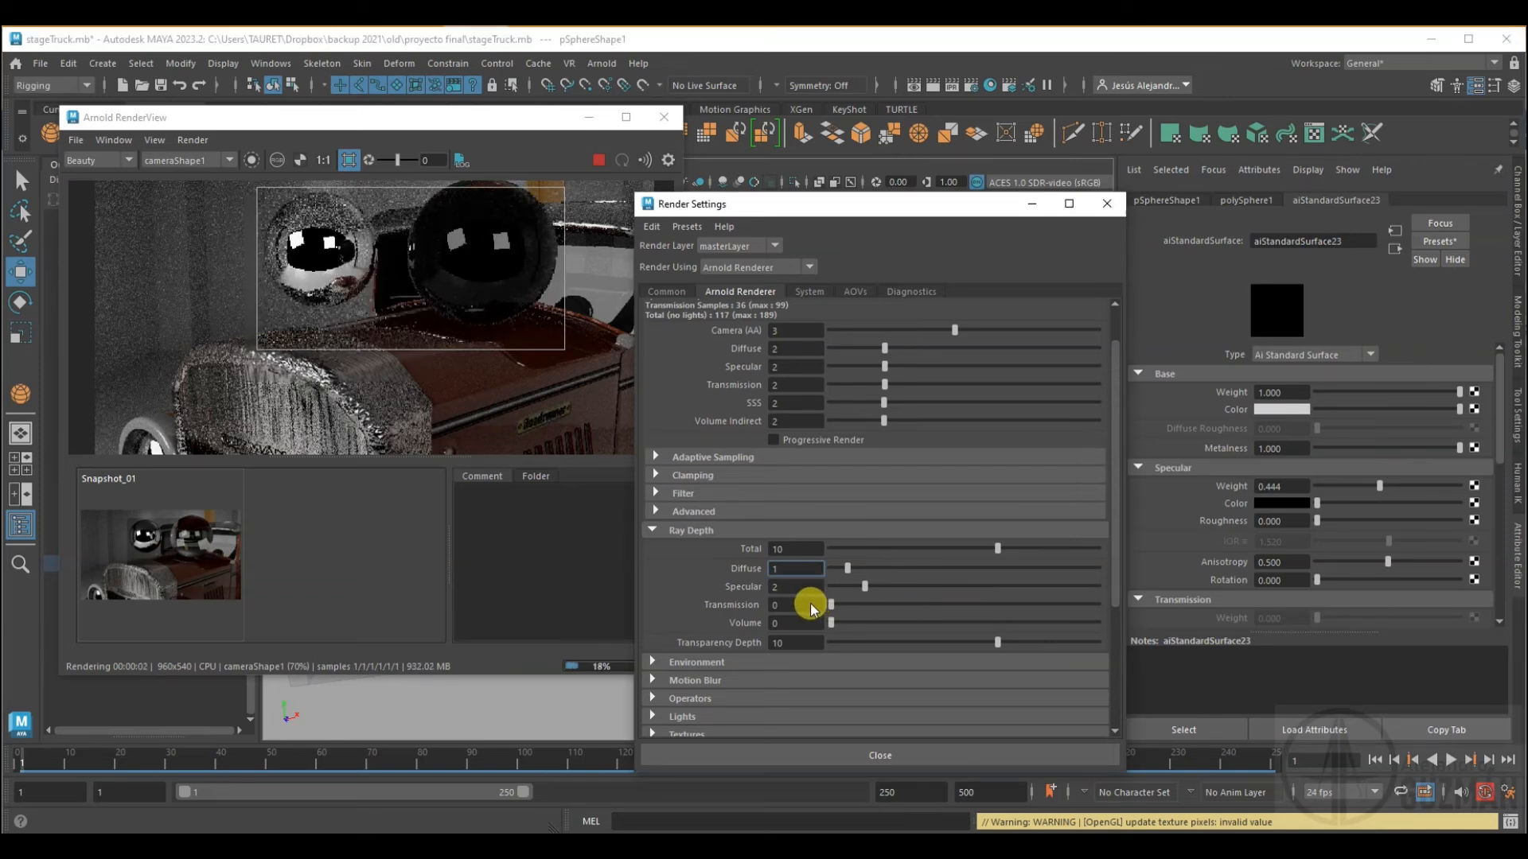
{"action": "left_click_drag", "start_coordinate": [812, 608], "coordinate": [963, 603]}
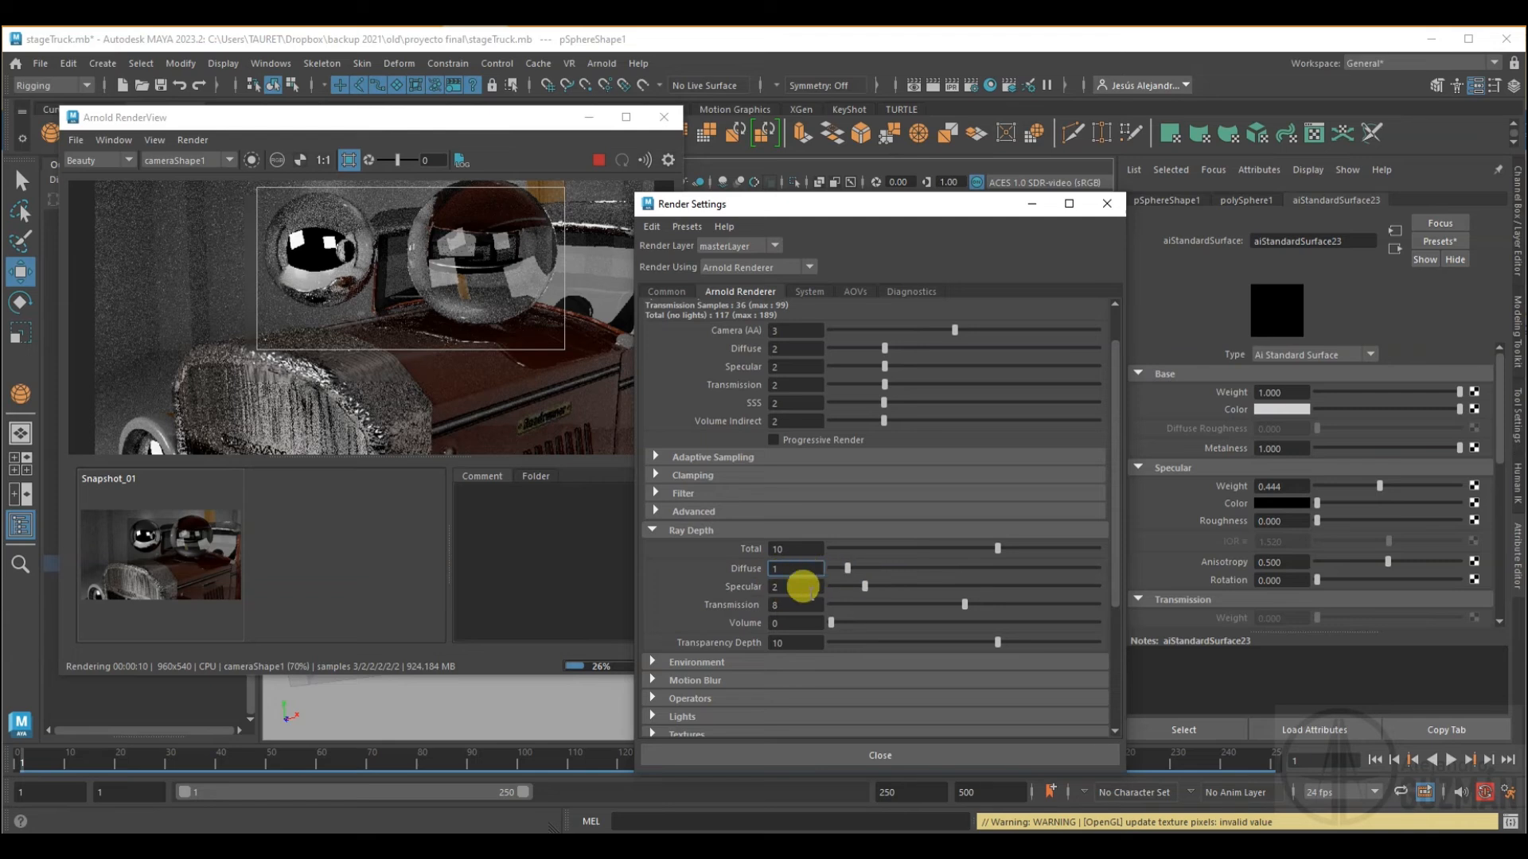
- Set the Total ray depth to 11
{"action": "left_click", "coordinate": [783, 549]}
{"action": "type", "text": "11"}
{"action": "left_click", "coordinate": [780, 566]}
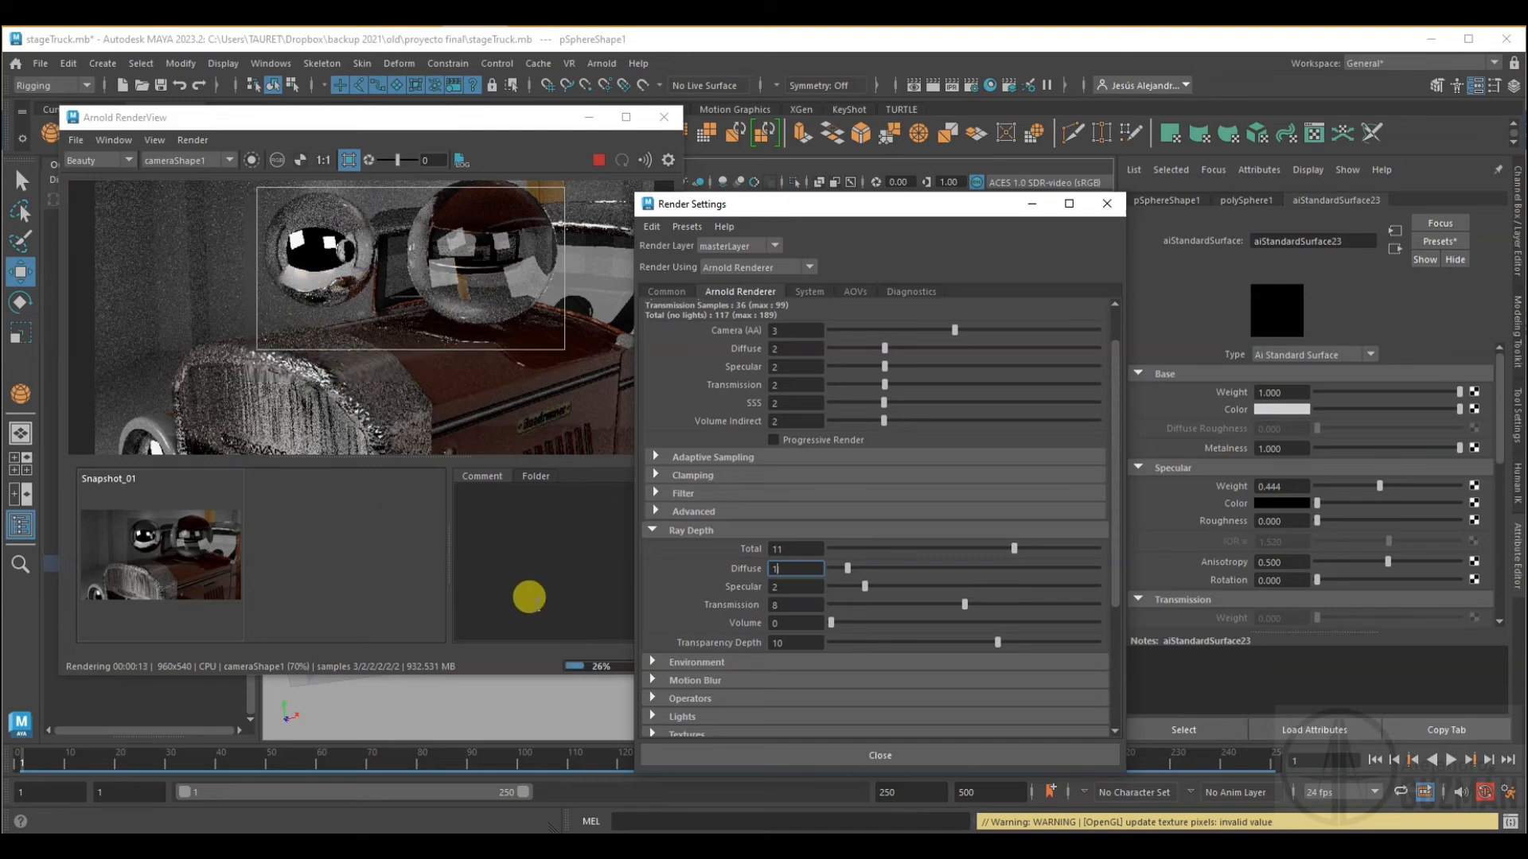
- Examine the Environment, Motion Blur, Operators and Lights options of the Arnold render settings
{"action": "scroll", "coordinate": [788, 585], "scroll_direction": "down", "scroll_amount": 3}
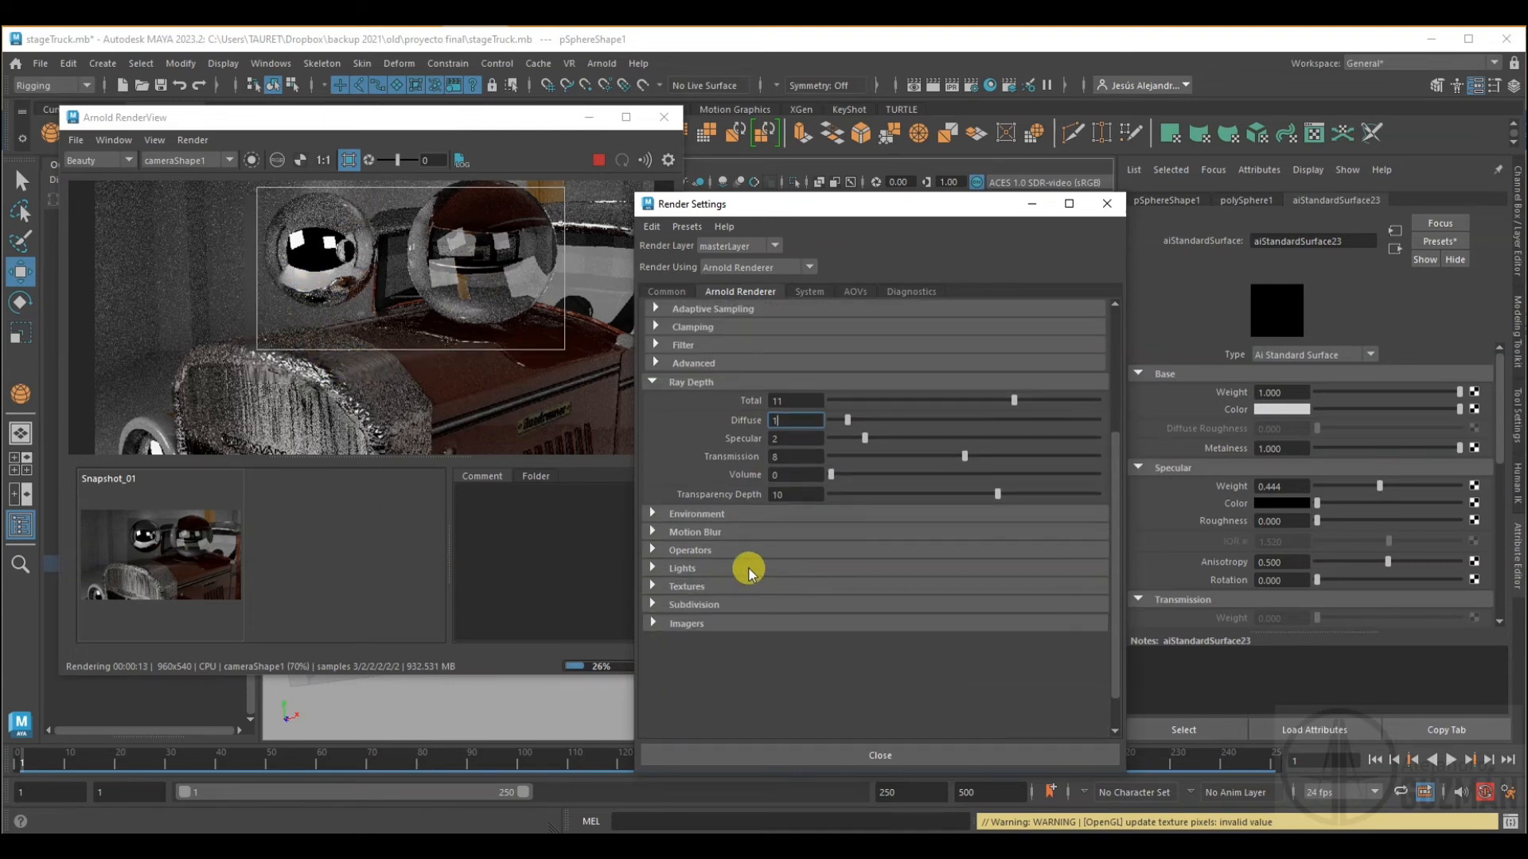
{"action": "left_click", "coordinate": [654, 514]}
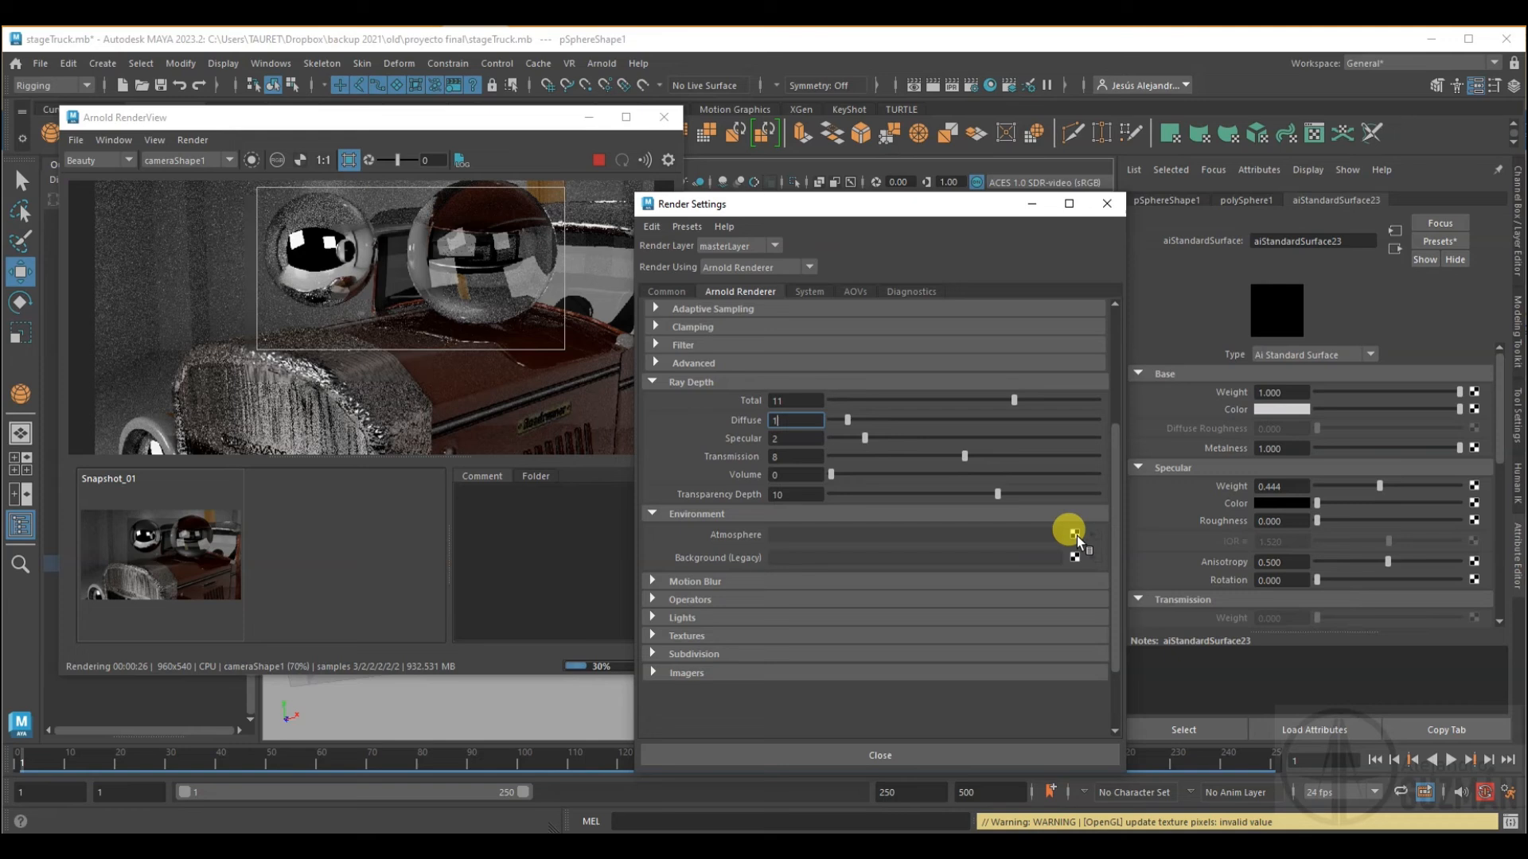
{"action": "left_click", "coordinate": [656, 581]}
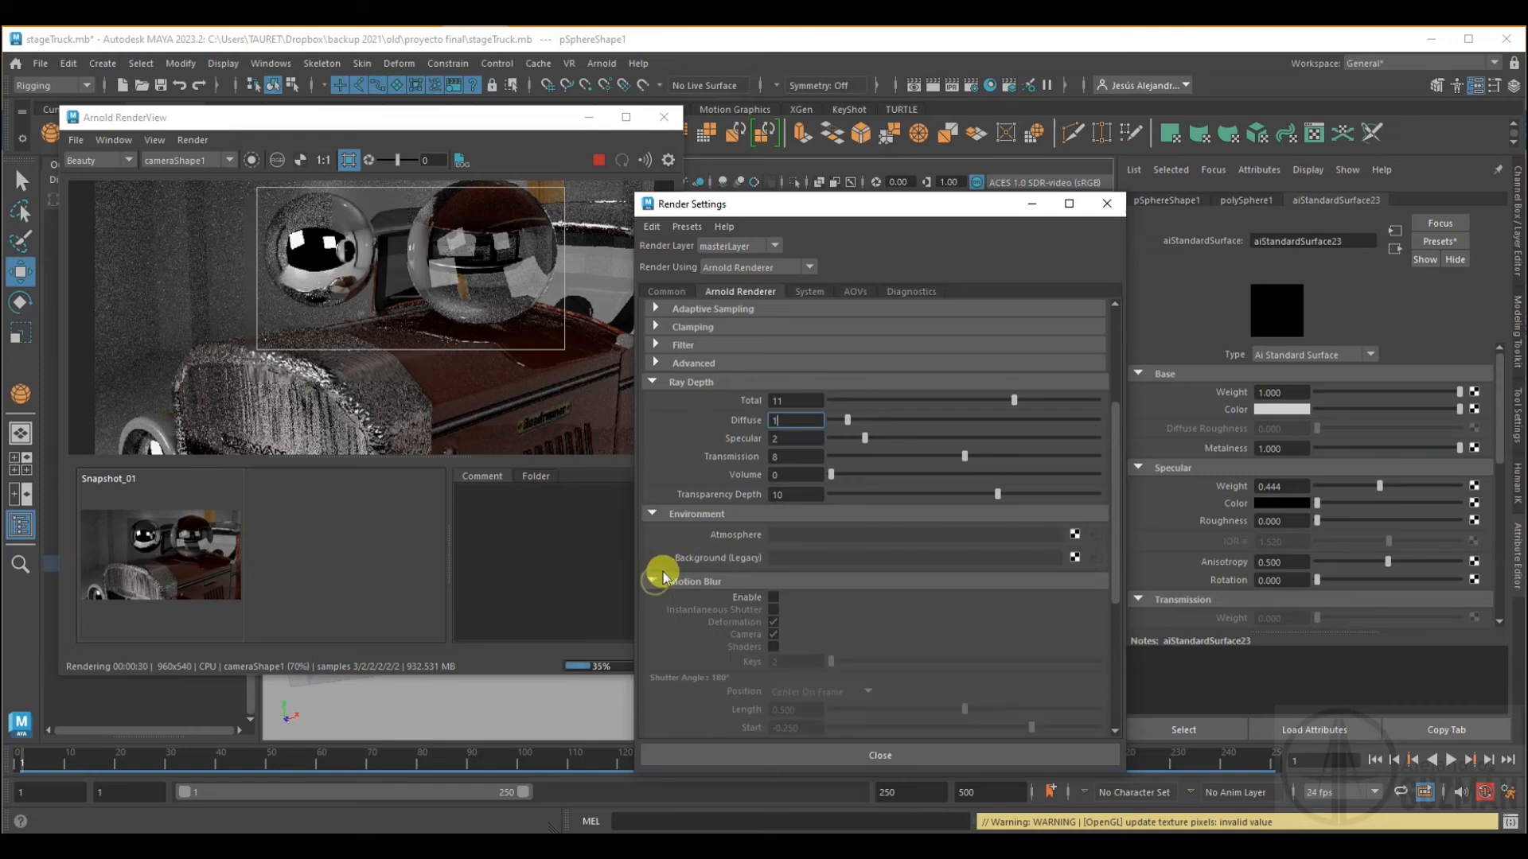
{"action": "scroll", "coordinate": [716, 525], "scroll_direction": "down", "scroll_amount": 3}
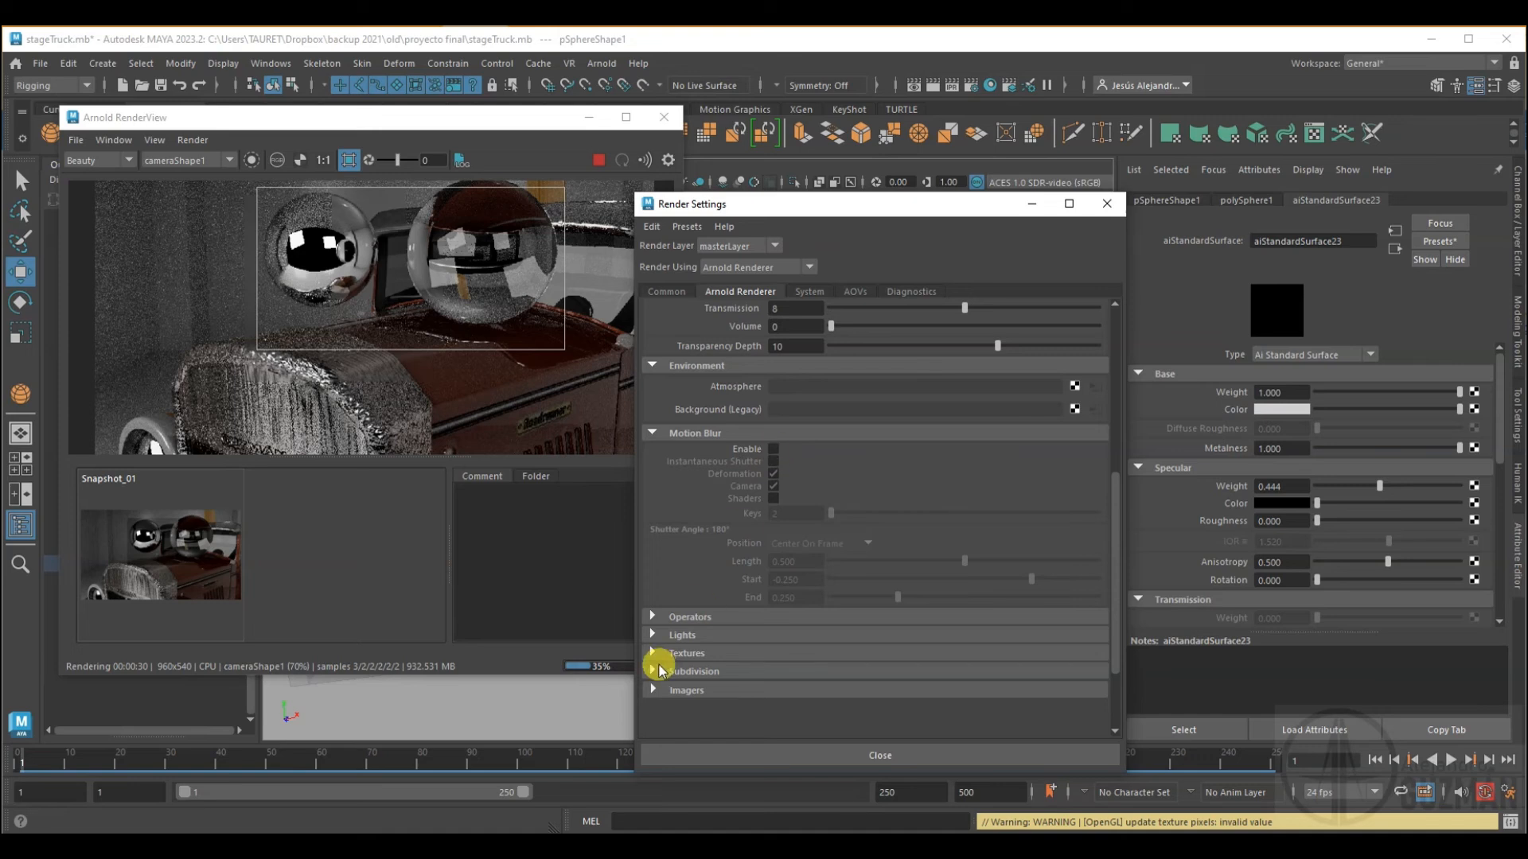
{"action": "left_click", "coordinate": [652, 616]}
{"action": "scroll", "coordinate": [651, 614], "scroll_direction": "down", "scroll_amount": 2}
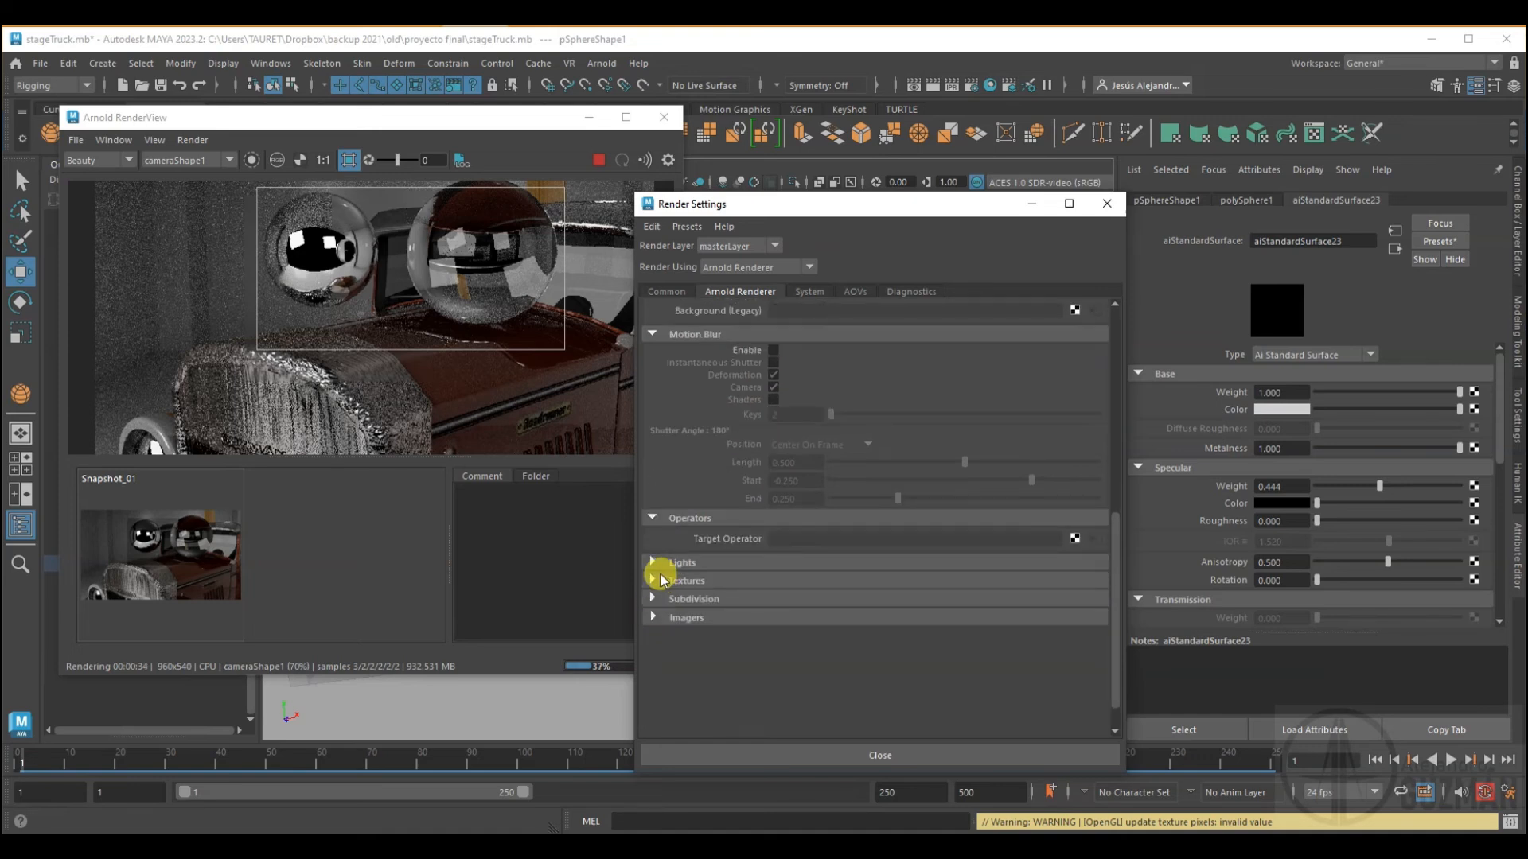
{"action": "left_click", "coordinate": [652, 561]}
{"action": "scroll", "coordinate": [662, 558], "scroll_direction": "down", "scroll_amount": 1}
{"action": "scroll", "coordinate": [662, 559], "scroll_direction": "down", "scroll_amount": 1}
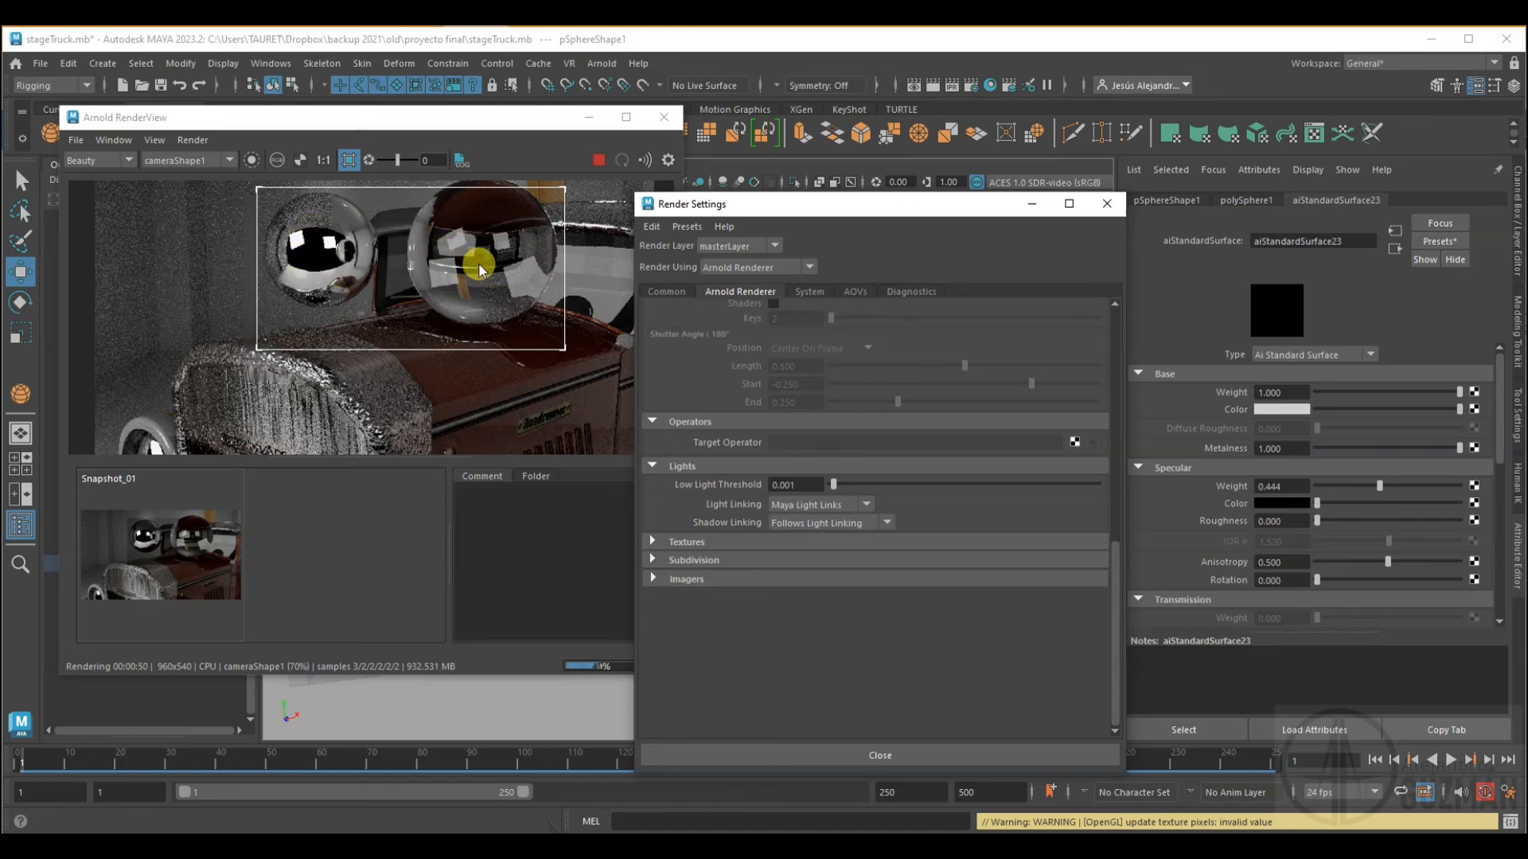
- Try a Transmission ray depth of 1 for the glass sphere, and return it to 8
{"action": "scroll", "coordinate": [869, 538], "scroll_direction": "up", "scroll_amount": 5}
{"action": "scroll", "coordinate": [867, 537], "scroll_direction": "up", "scroll_amount": 3}
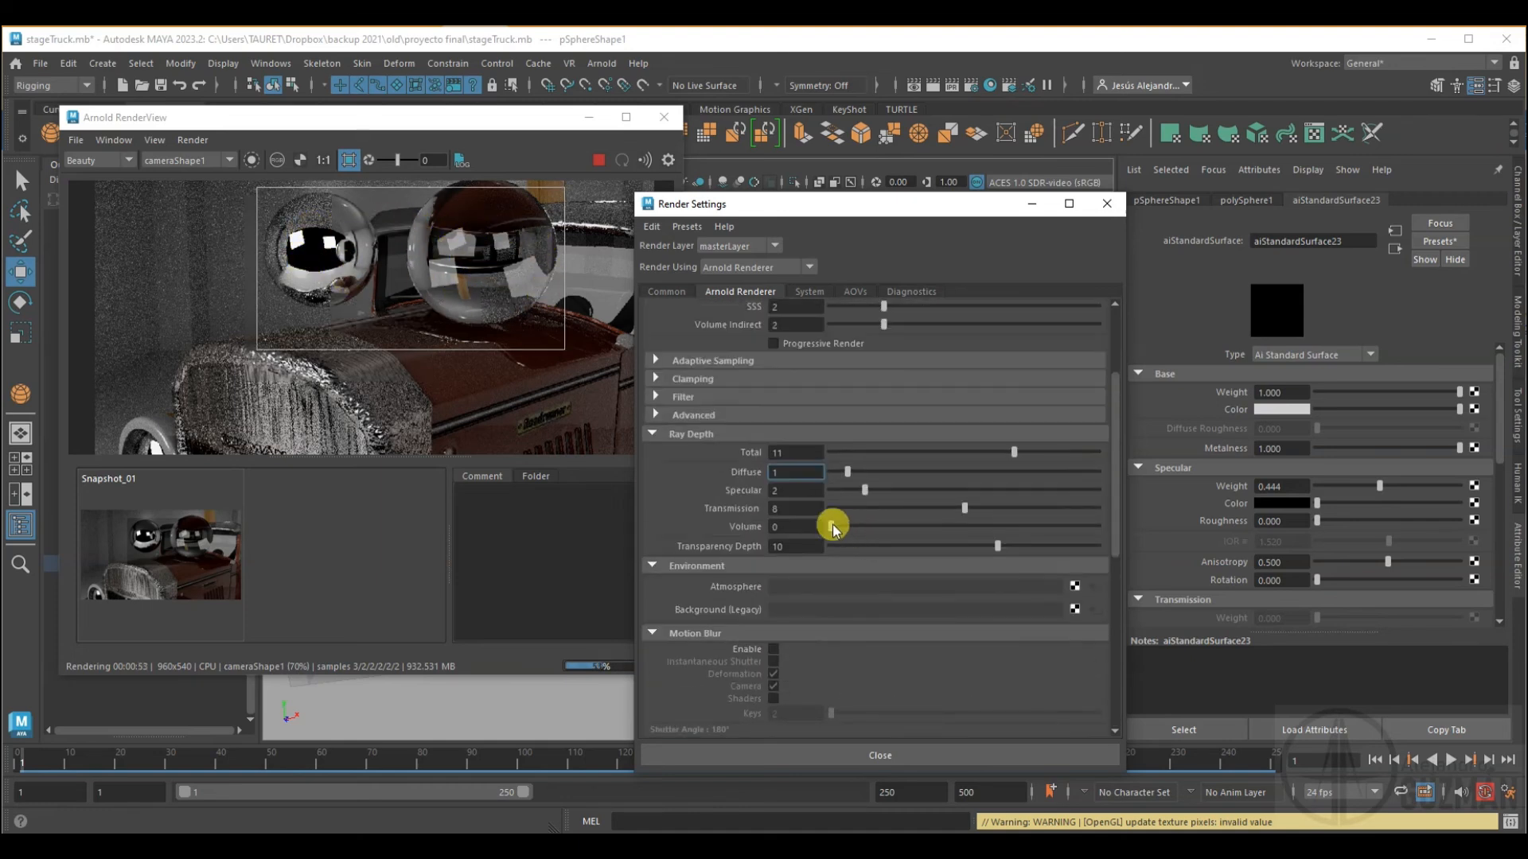
{"action": "left_click_drag", "start_coordinate": [923, 513], "coordinate": [845, 508]}
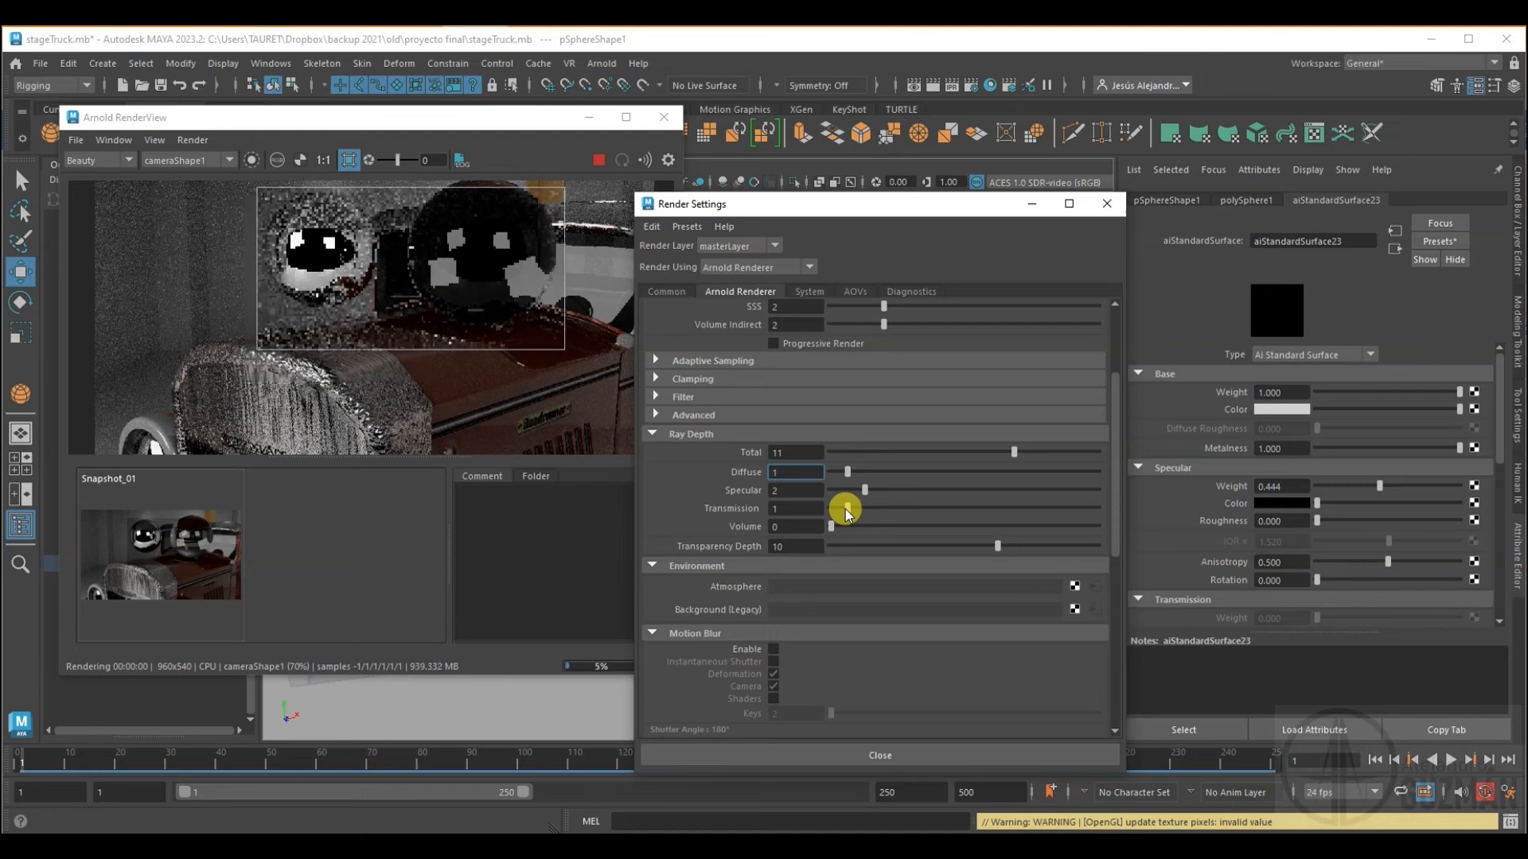
{"action": "left_click_drag", "start_coordinate": [845, 509], "coordinate": [961, 507]}
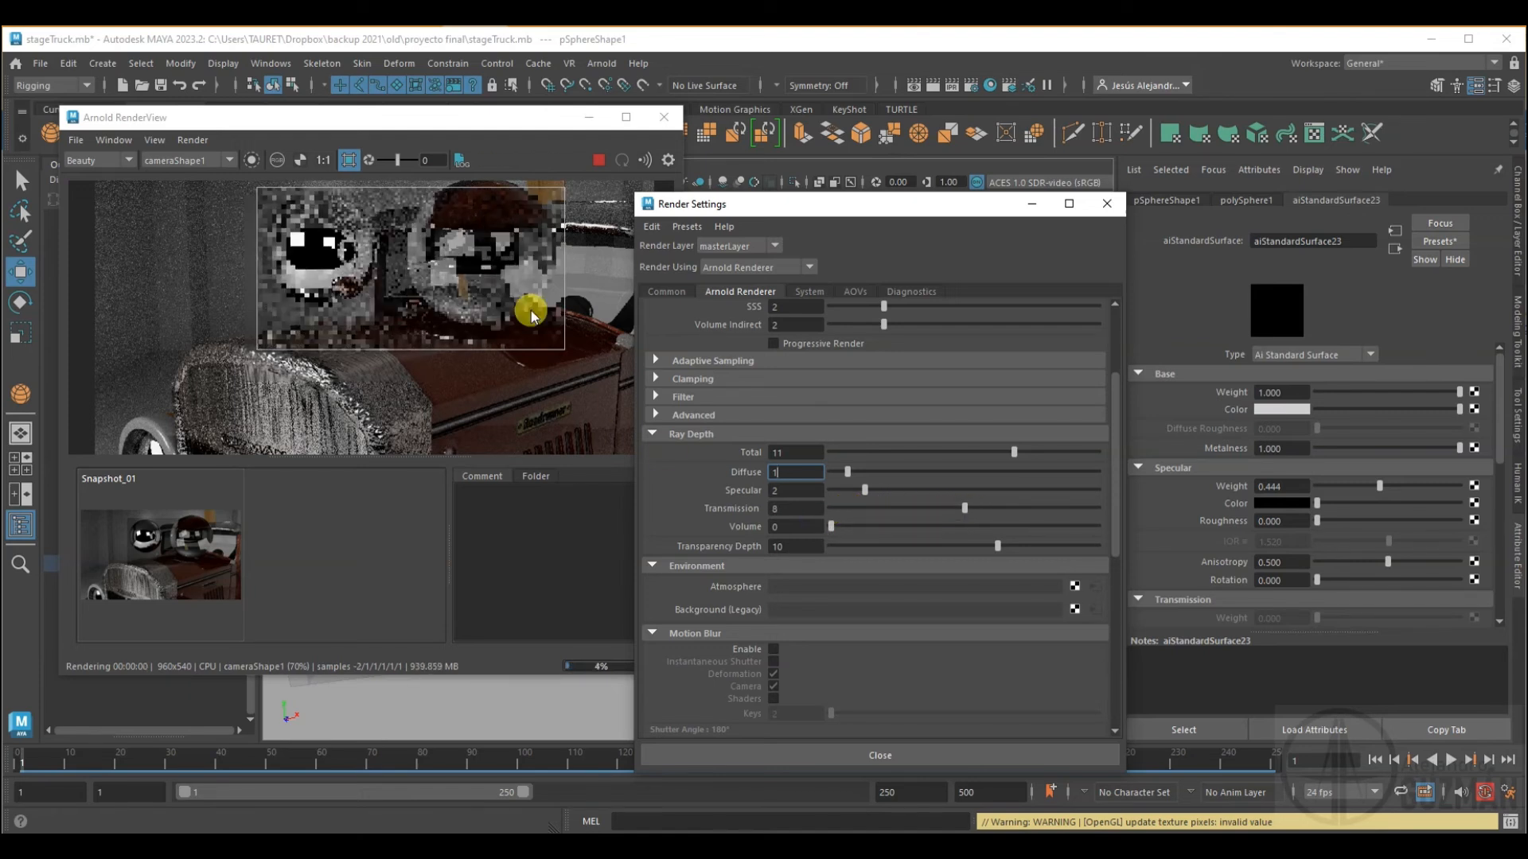
- Examine the Textures options including Max Cache Size, and the Subdivision and Imagers options of the Arnold render settings
{"action": "scroll", "coordinate": [925, 543], "scroll_direction": "down", "scroll_amount": 8}
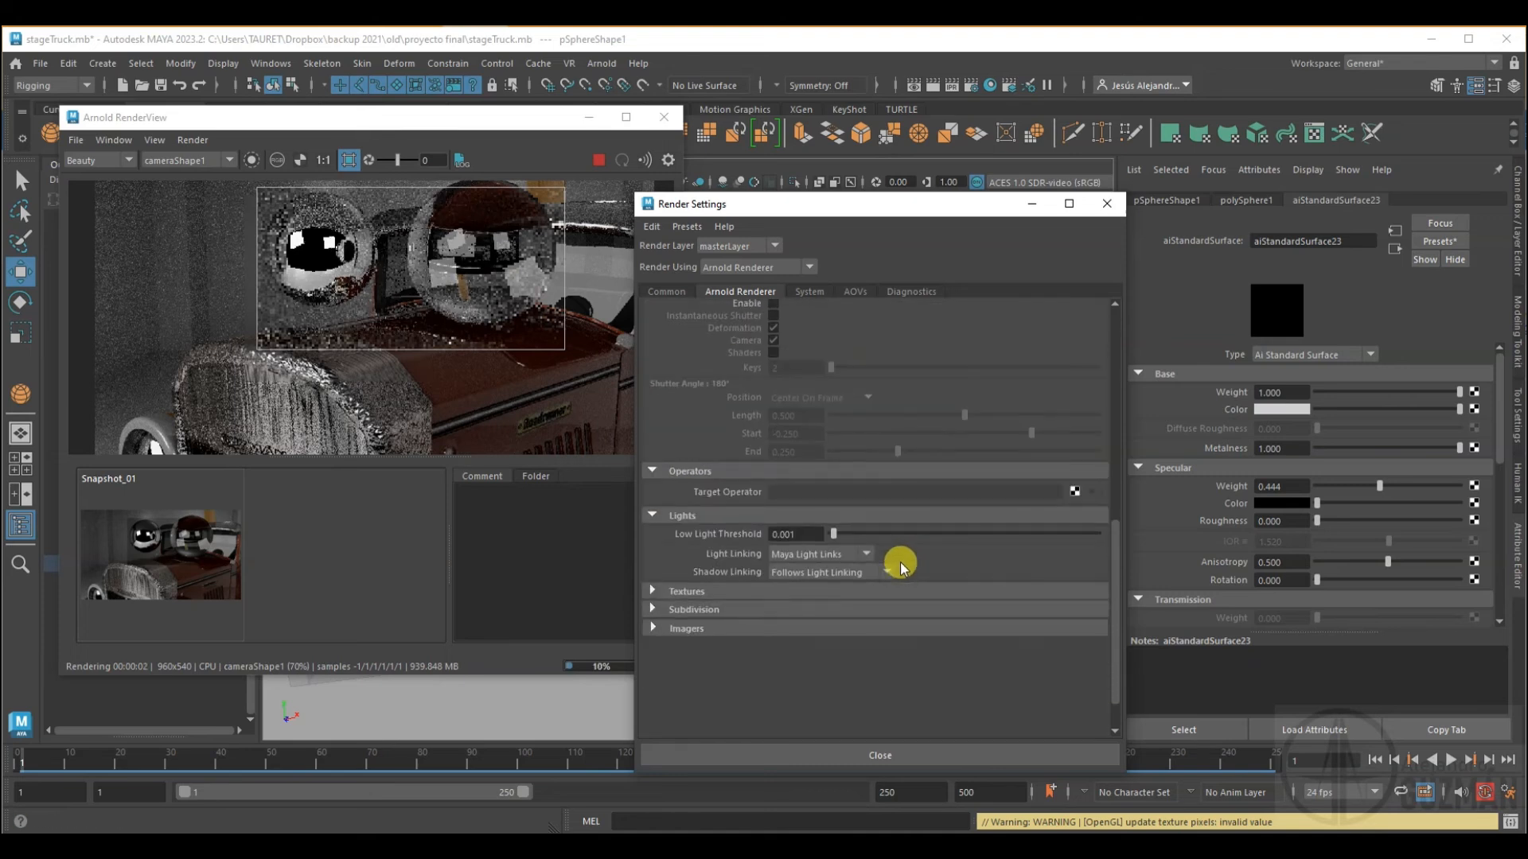
{"action": "scroll", "coordinate": [900, 562], "scroll_direction": "down", "scroll_amount": 1}
{"action": "left_click", "coordinate": [682, 542]}
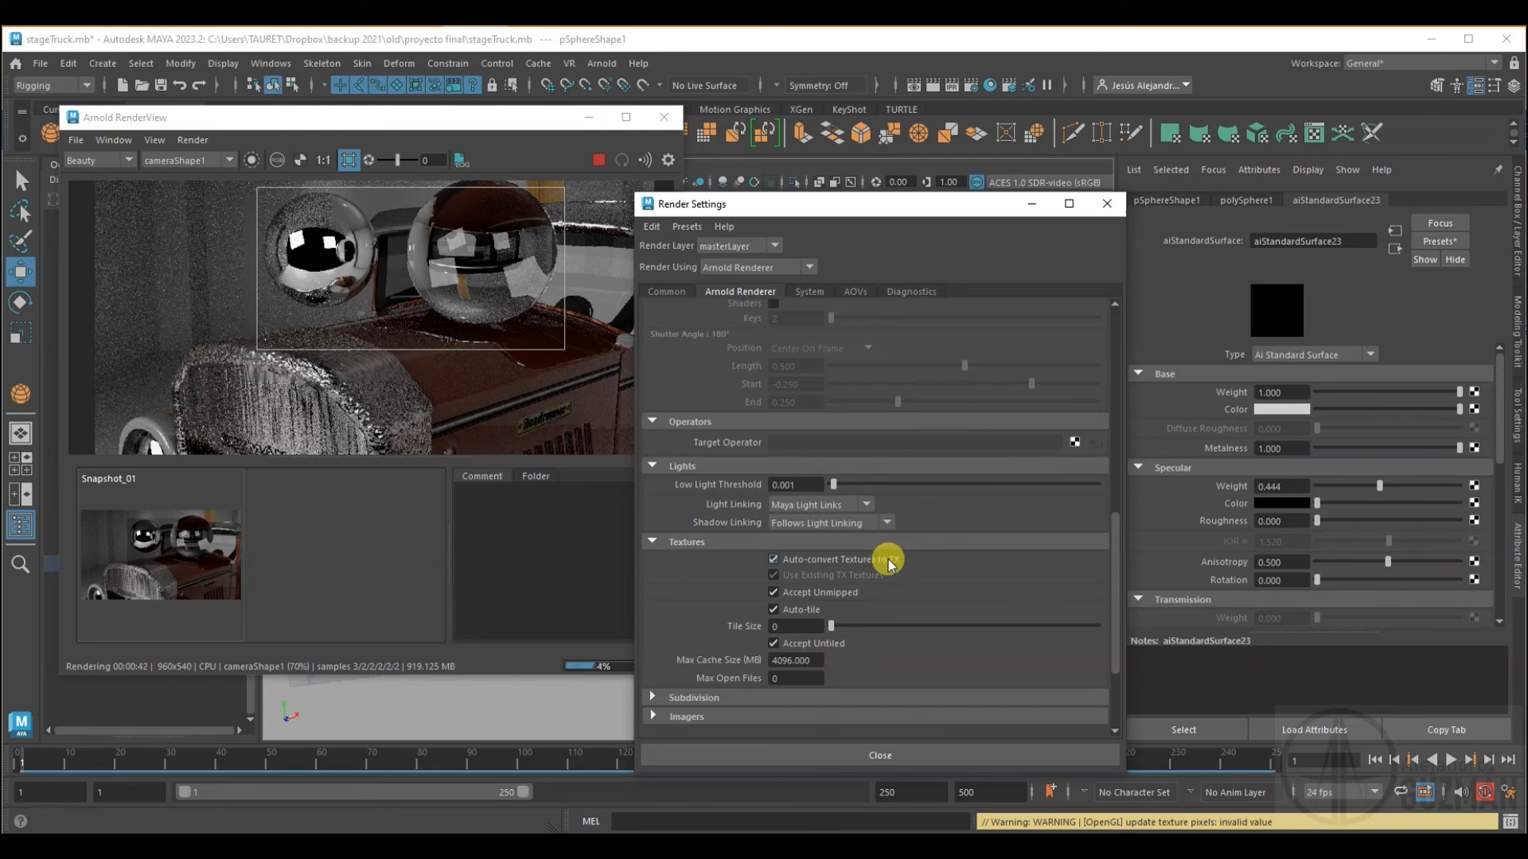
{"action": "scroll", "coordinate": [880, 553], "scroll_direction": "down", "scroll_amount": 3}
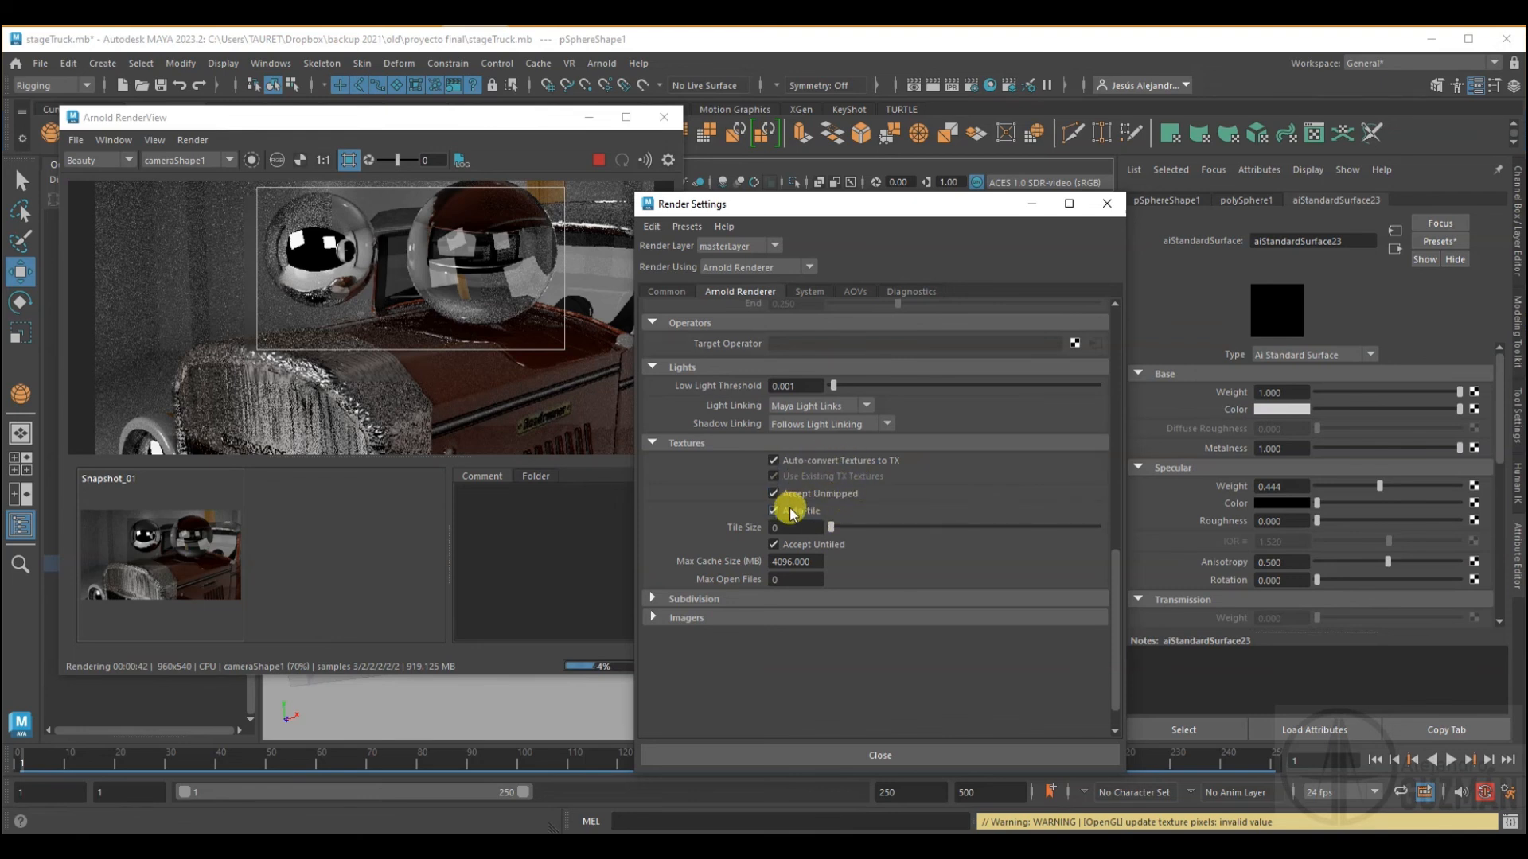
{"action": "scroll", "coordinate": [855, 504], "scroll_direction": "down", "scroll_amount": 1}
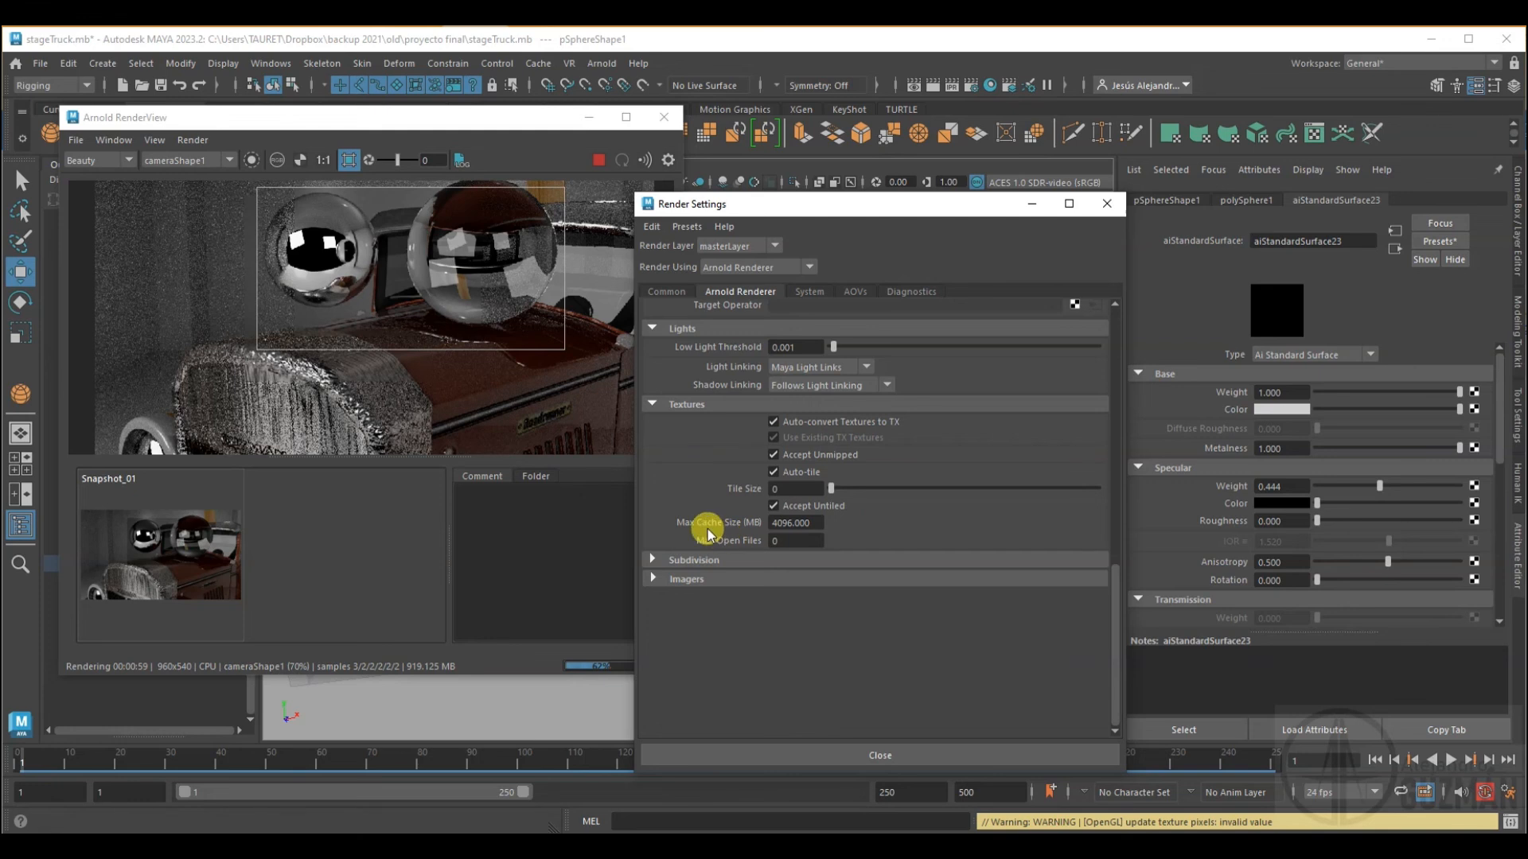
{"action": "double_click", "coordinate": [784, 522]}
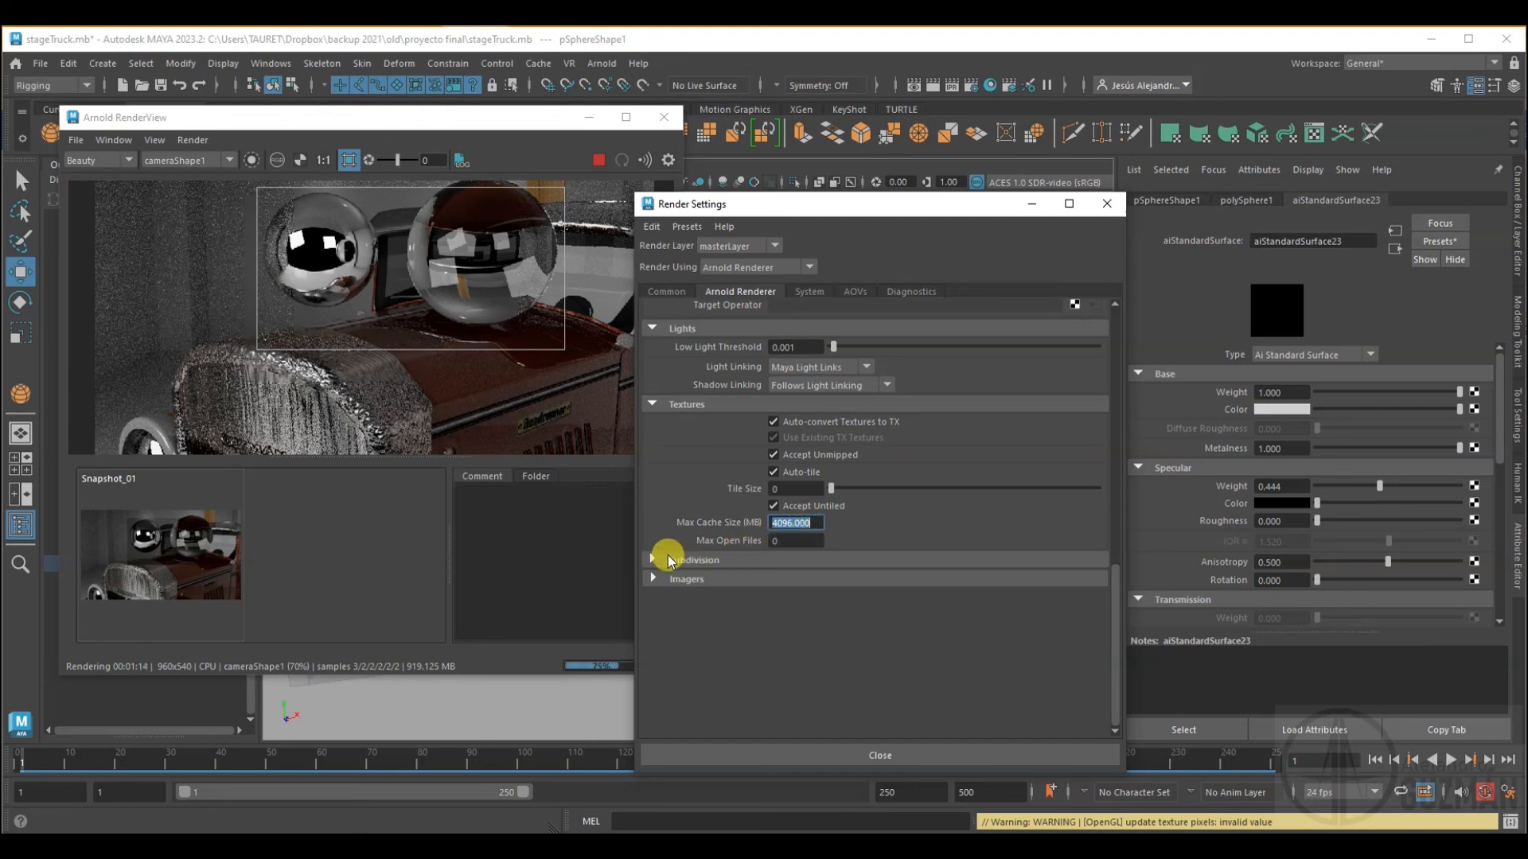
{"action": "left_click", "coordinate": [651, 561]}
{"action": "scroll", "coordinate": [657, 533], "scroll_direction": "down", "scroll_amount": 2}
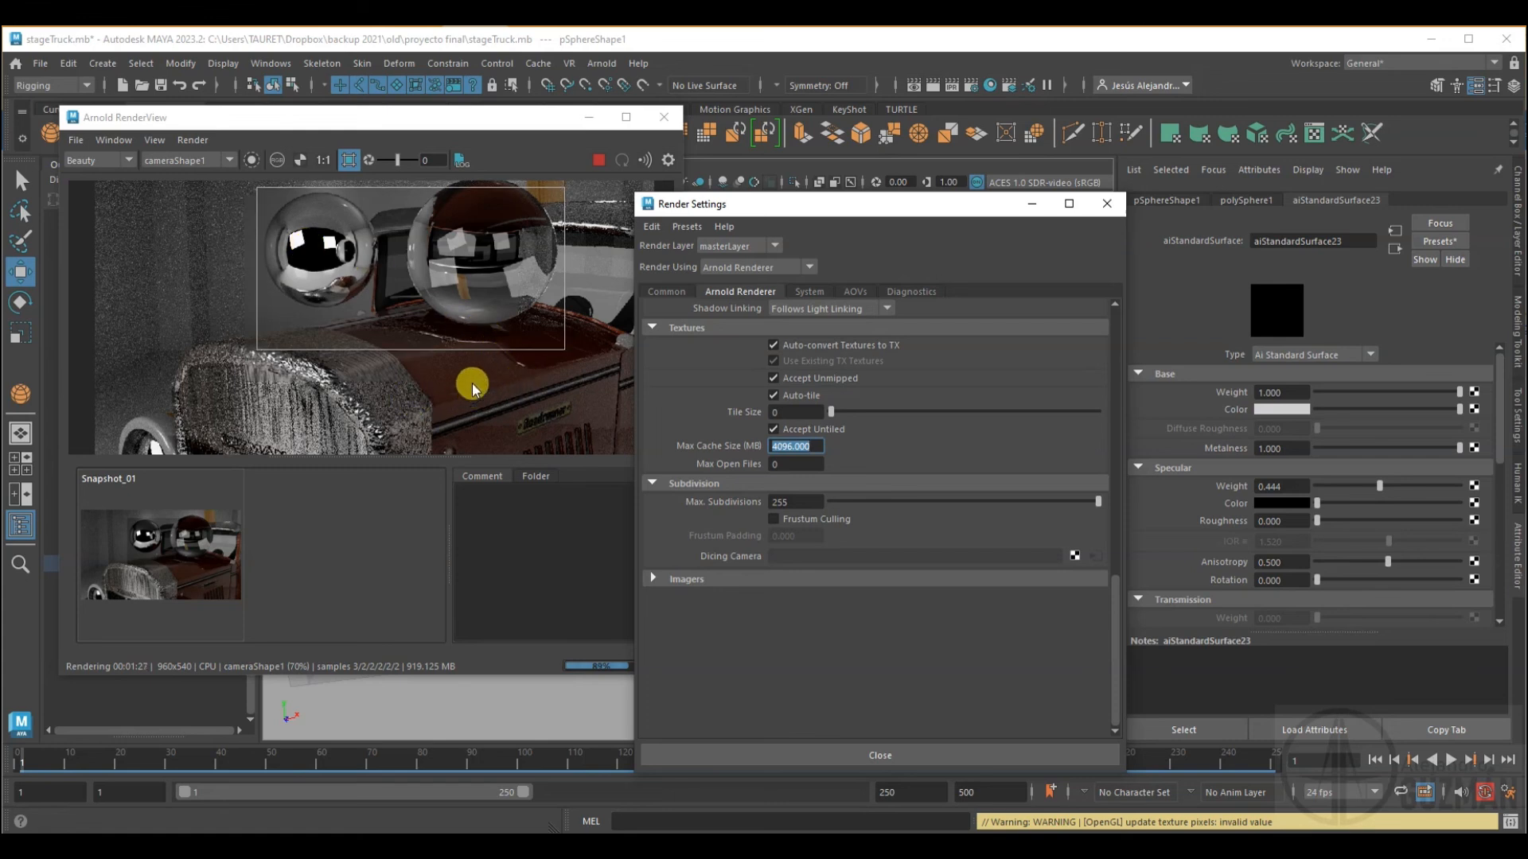
{"action": "left_click", "coordinate": [699, 579]}
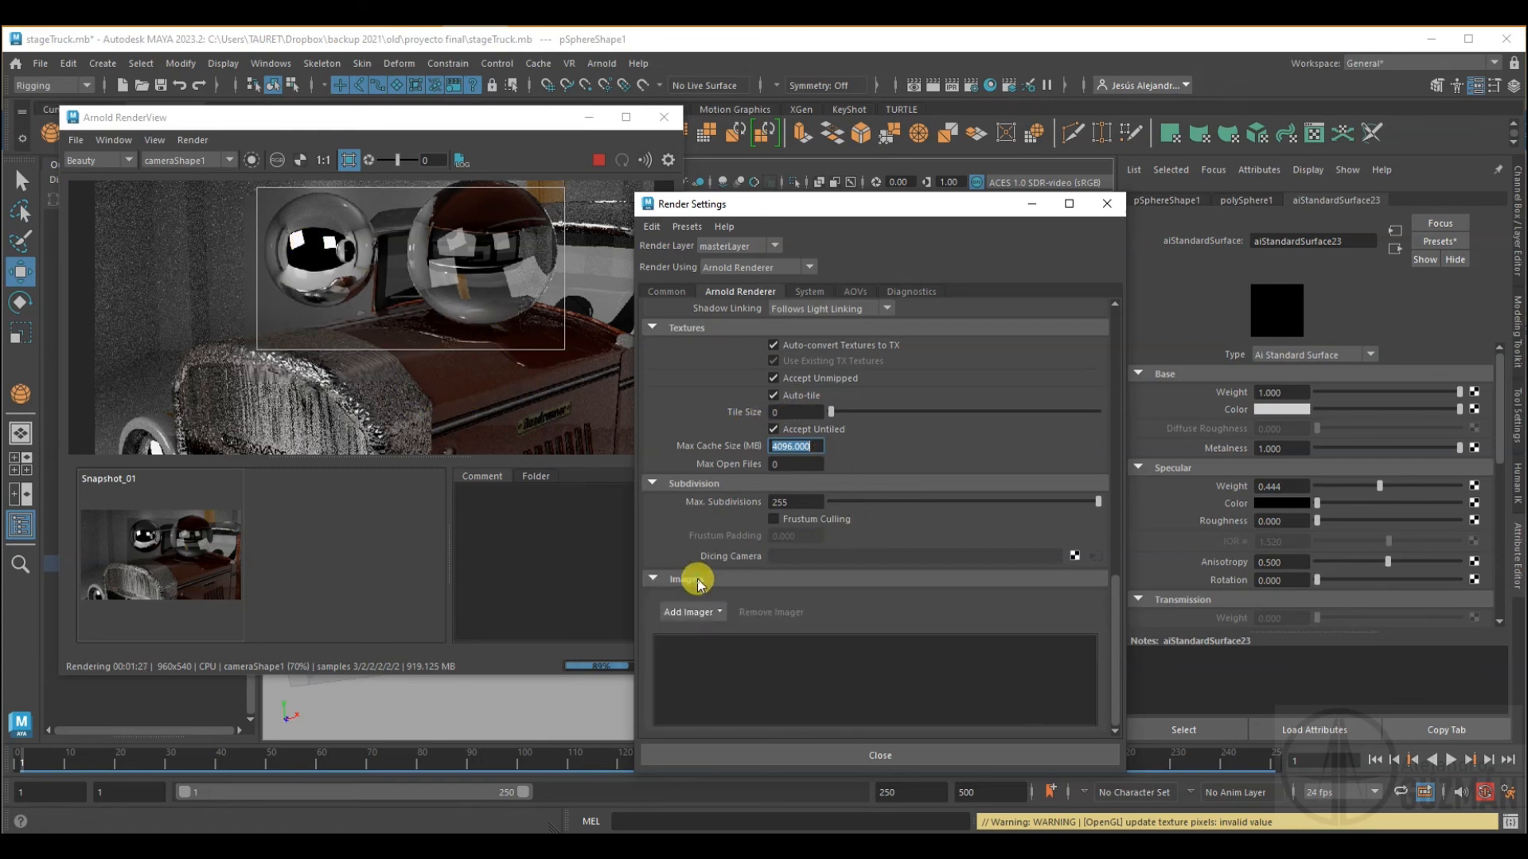
- Try the render with Adaptive Sampling enabled, show the Clamping options, and disable Adaptive Sampling again
{"action": "scroll", "coordinate": [717, 551], "scroll_direction": "up", "scroll_amount": 10}
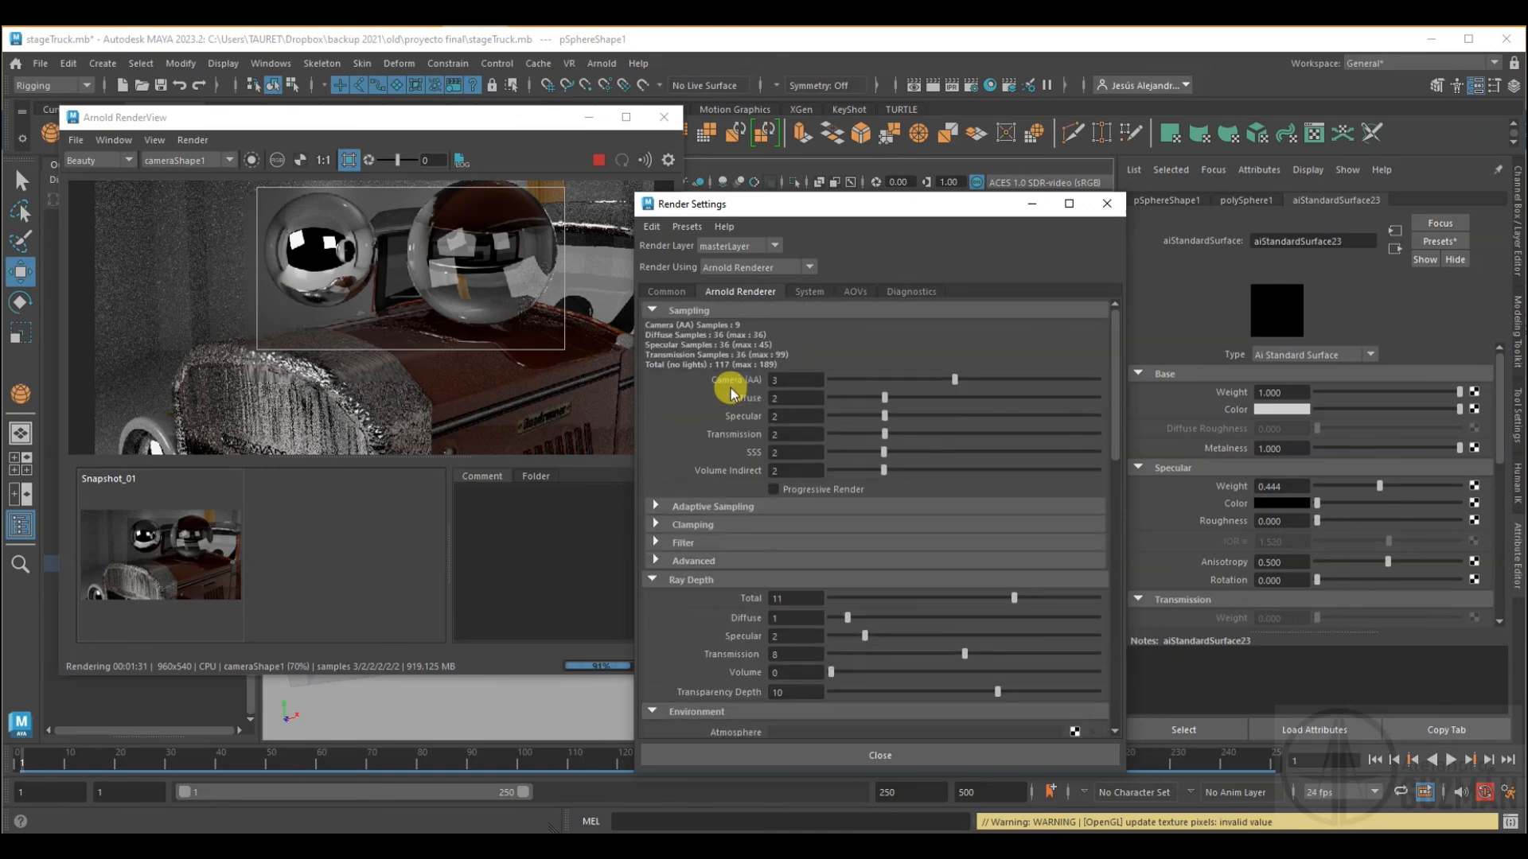
{"action": "scroll", "coordinate": [740, 437], "scroll_direction": "down", "scroll_amount": 10}
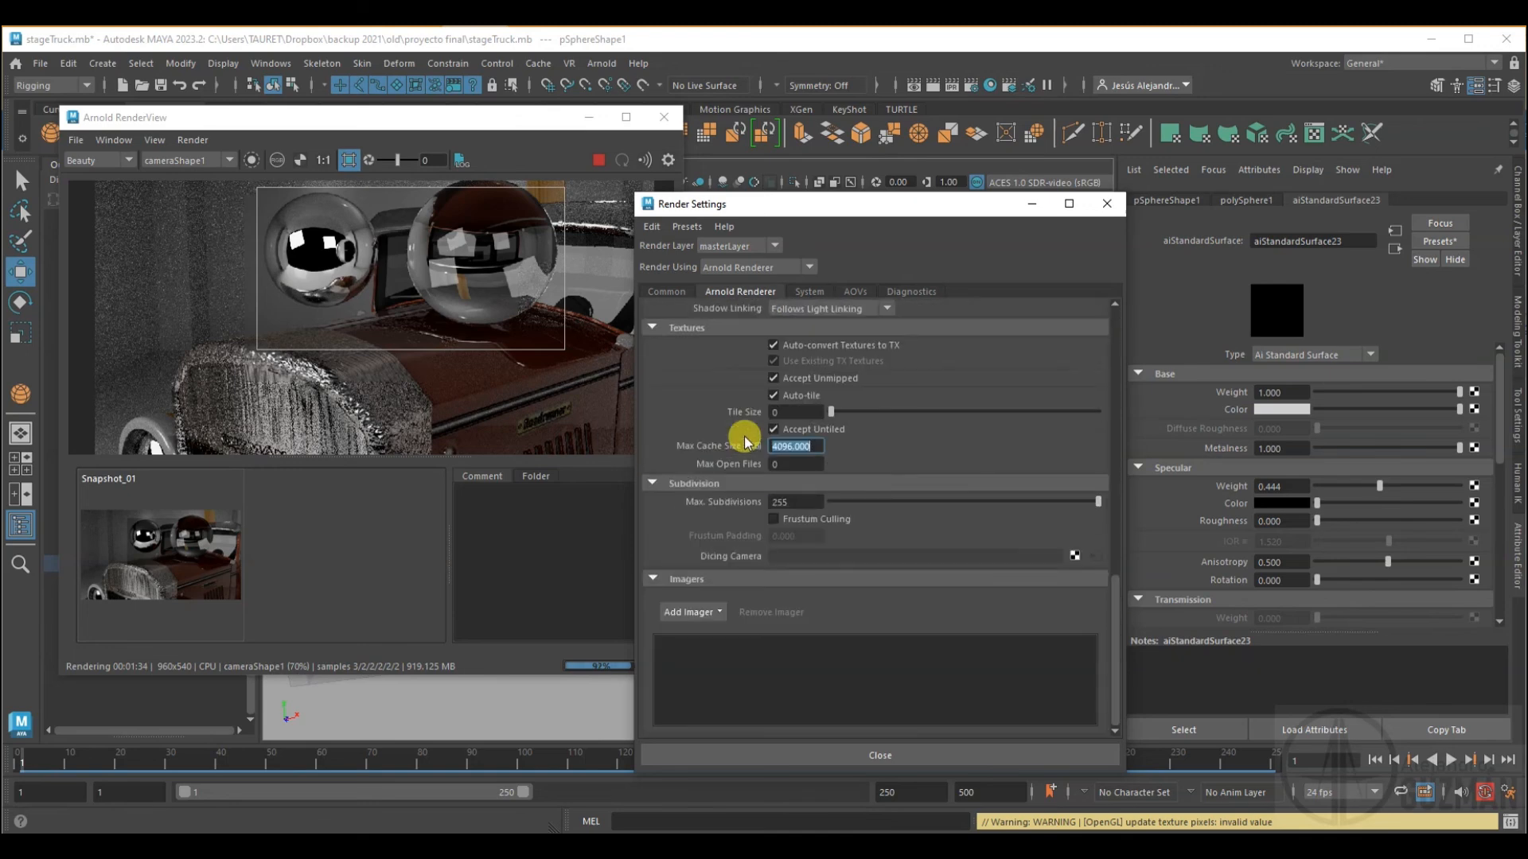
{"action": "scroll", "coordinate": [745, 439], "scroll_direction": "up", "scroll_amount": 10}
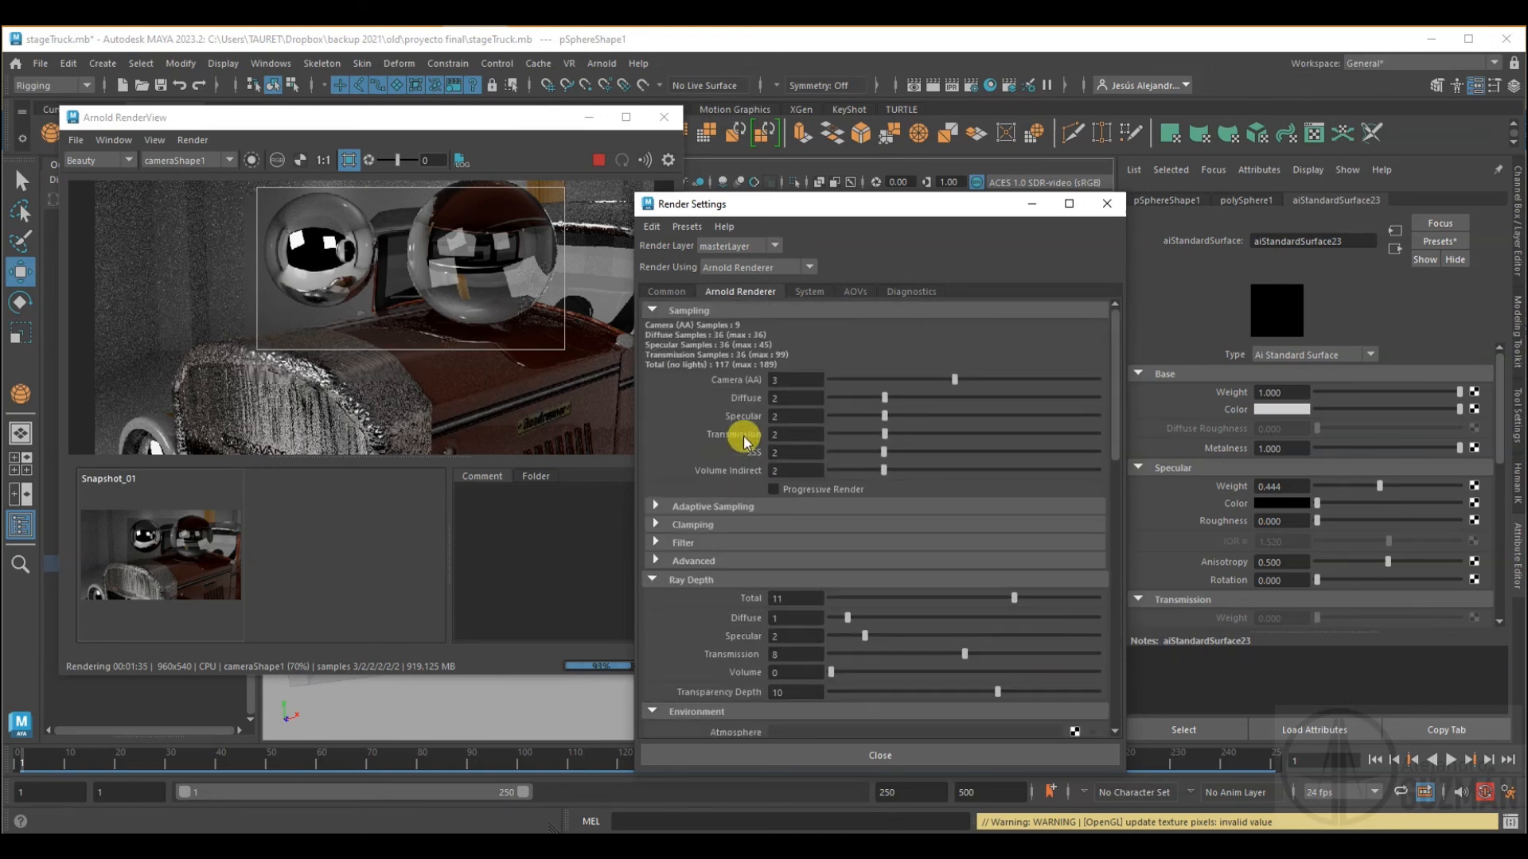
{"action": "left_click", "coordinate": [711, 506]}
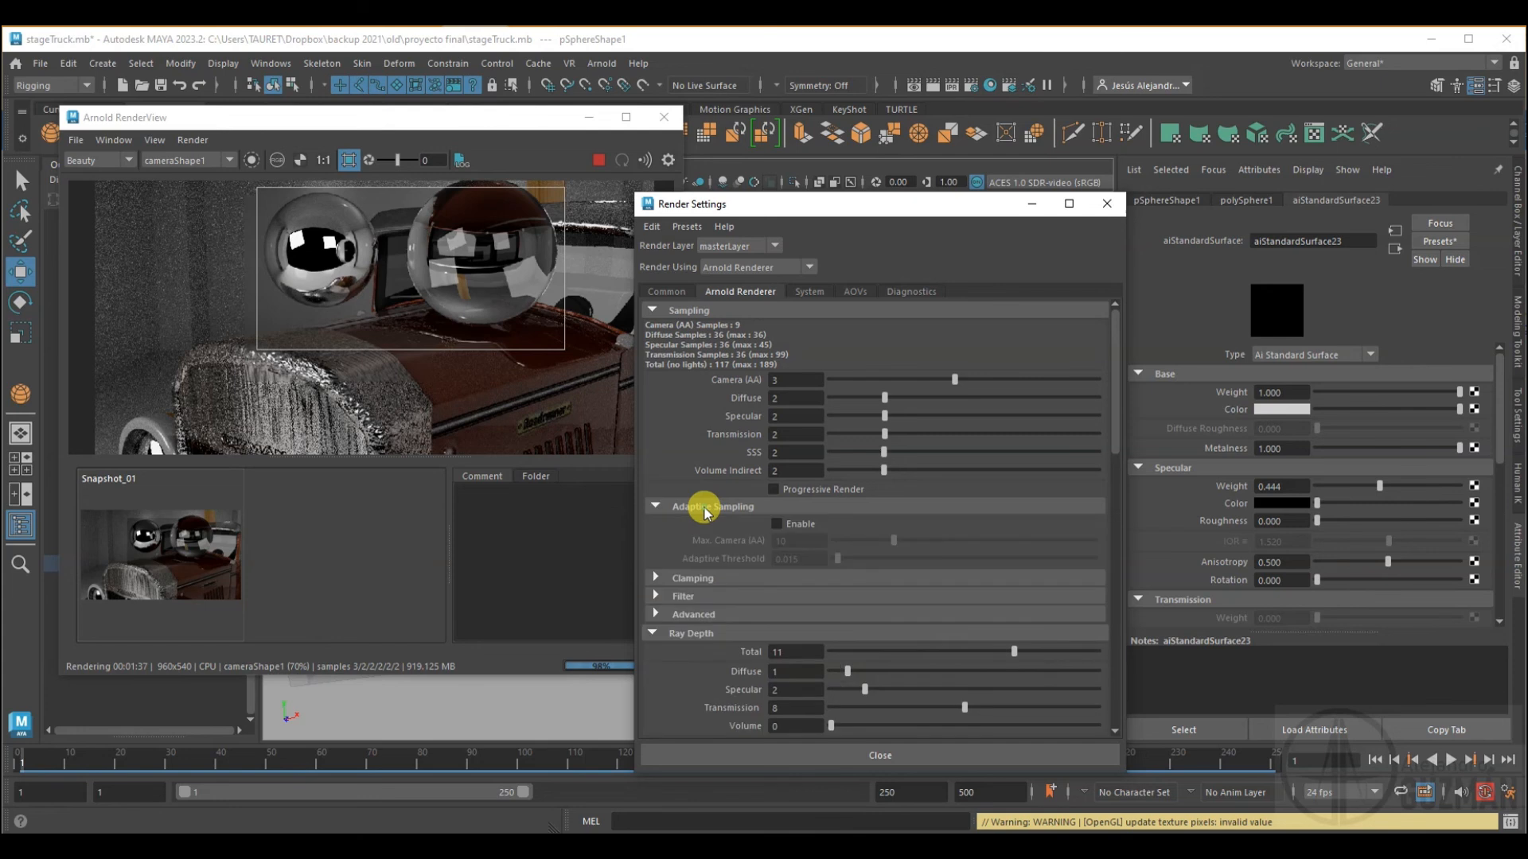
{"action": "left_click", "coordinate": [777, 525]}
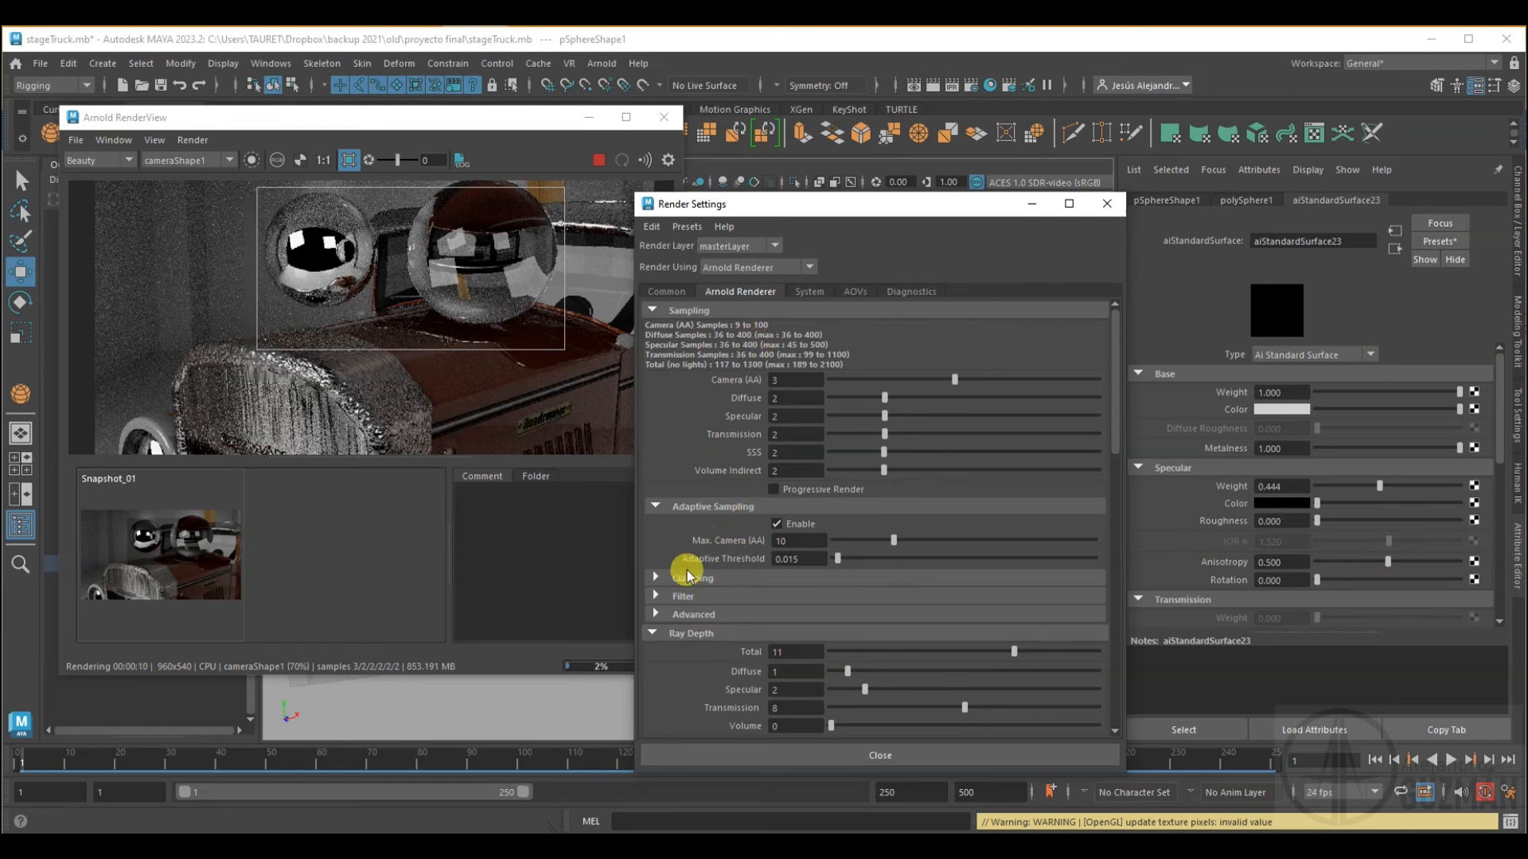
{"action": "left_click", "coordinate": [656, 579]}
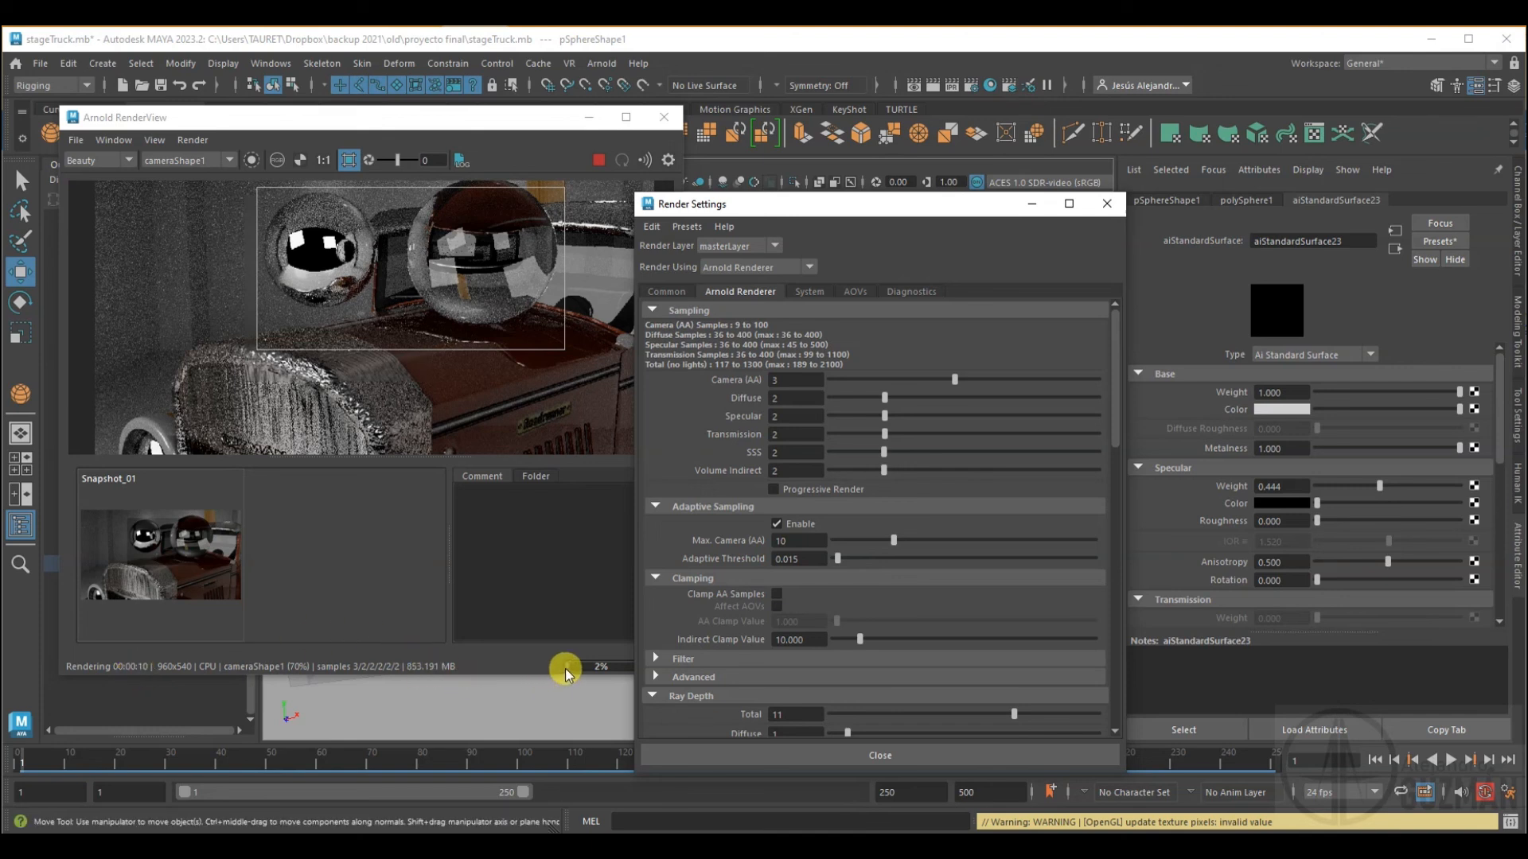
{"action": "left_click", "coordinate": [777, 524]}
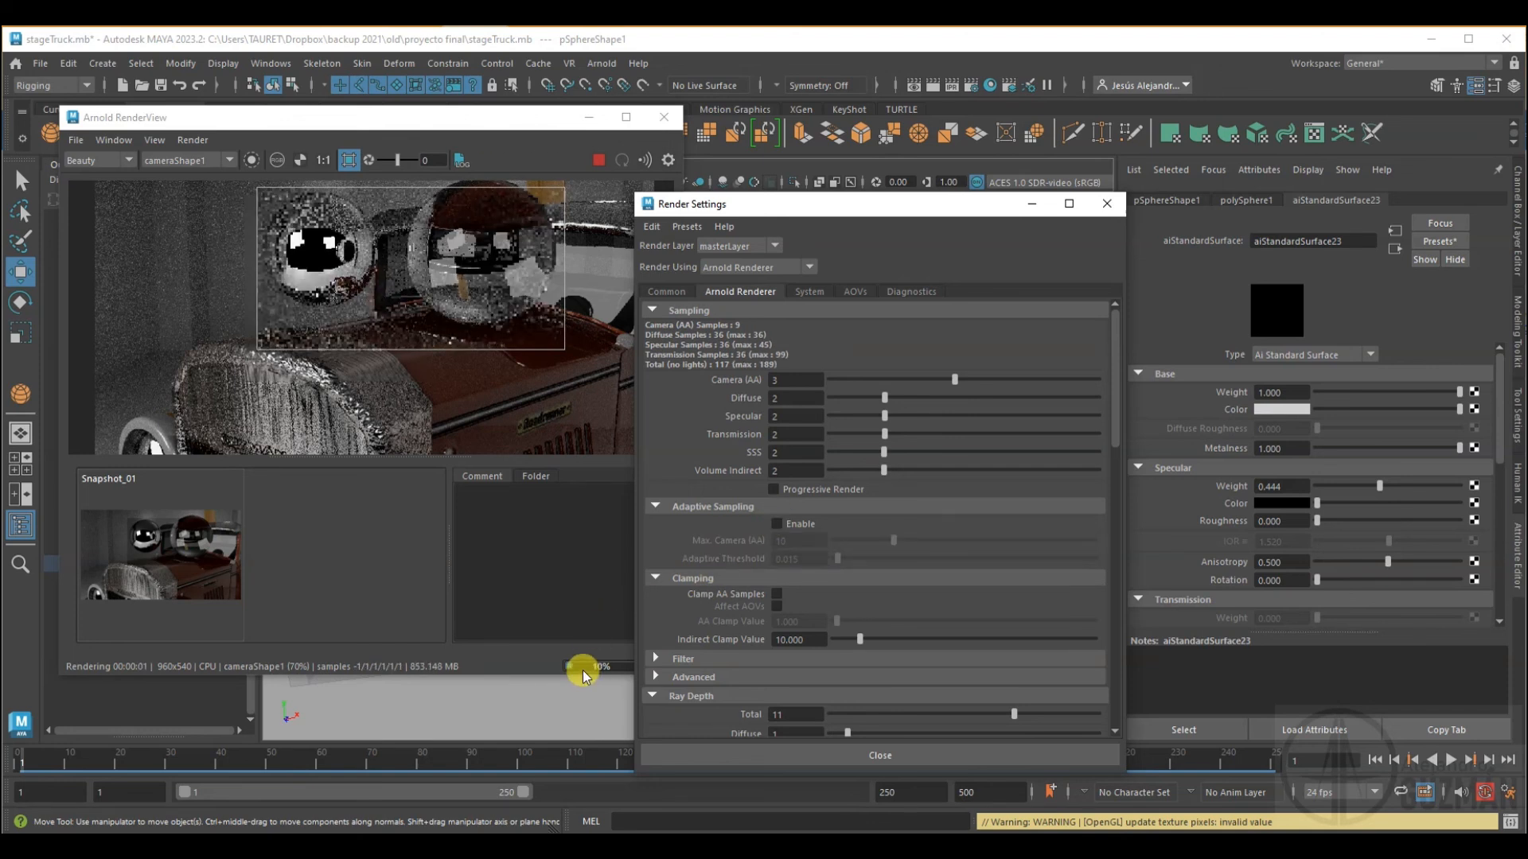